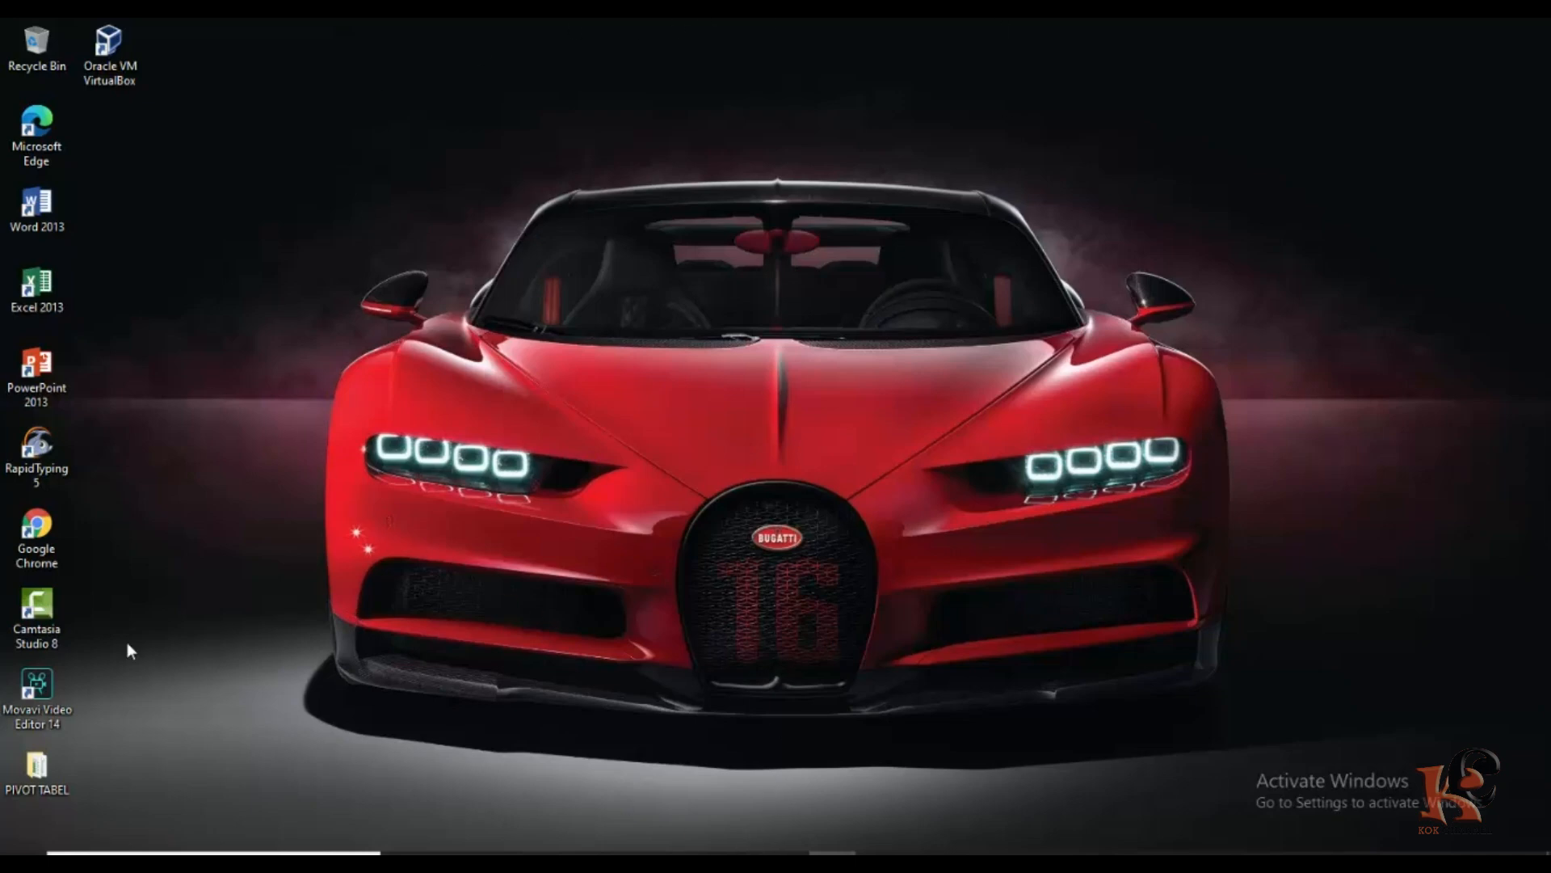
Restore Chrome and load webnikah.com from the address bar.
{"action": "left_click", "coordinate": [737, 860]}
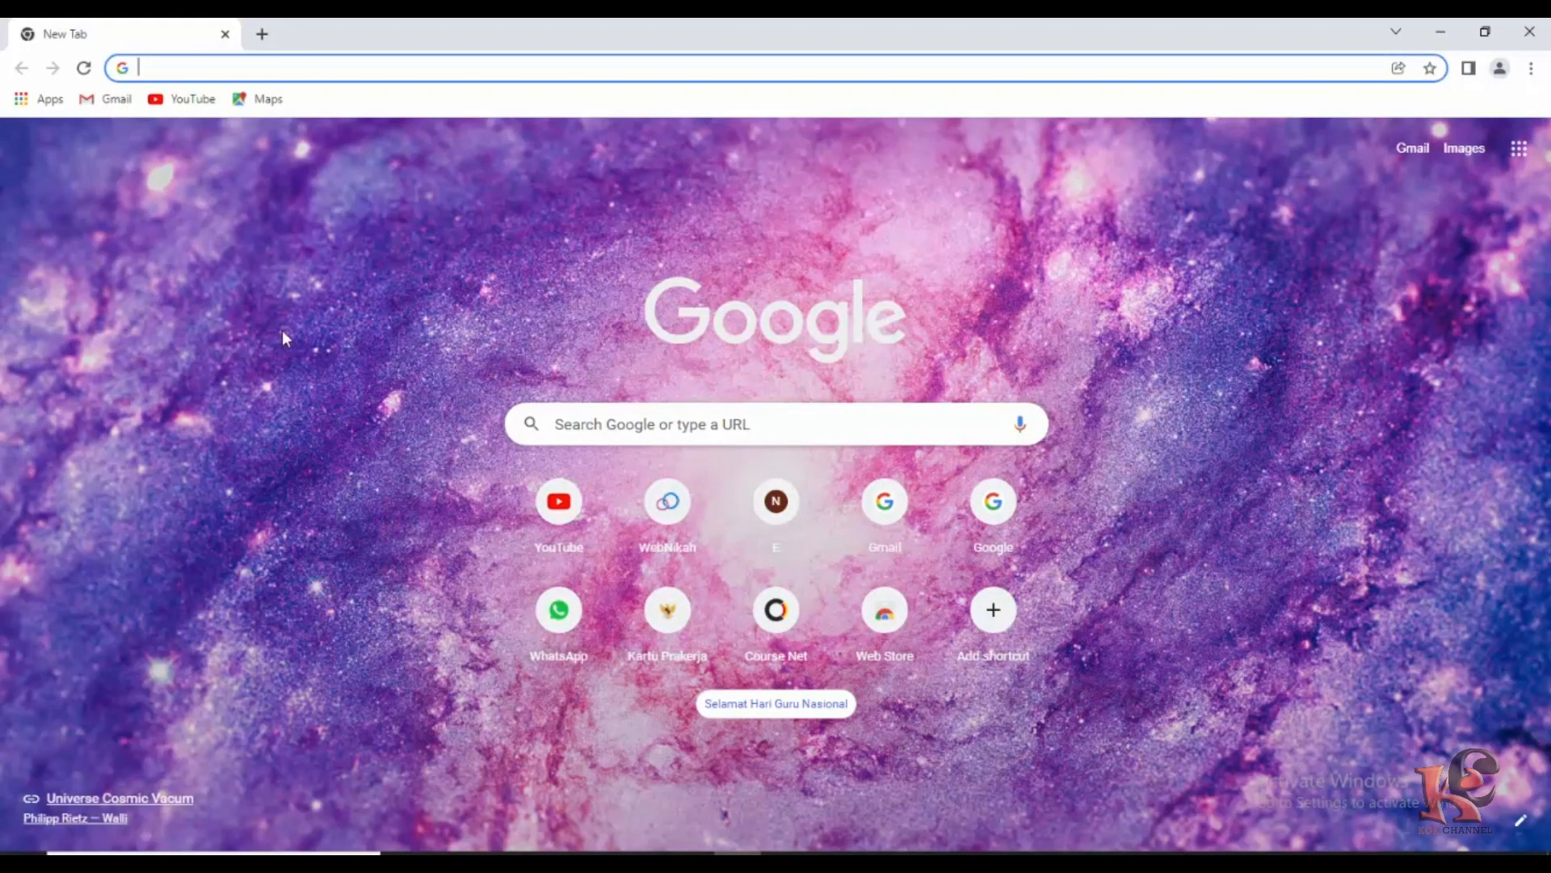
{"action": "type", "text": "web"}
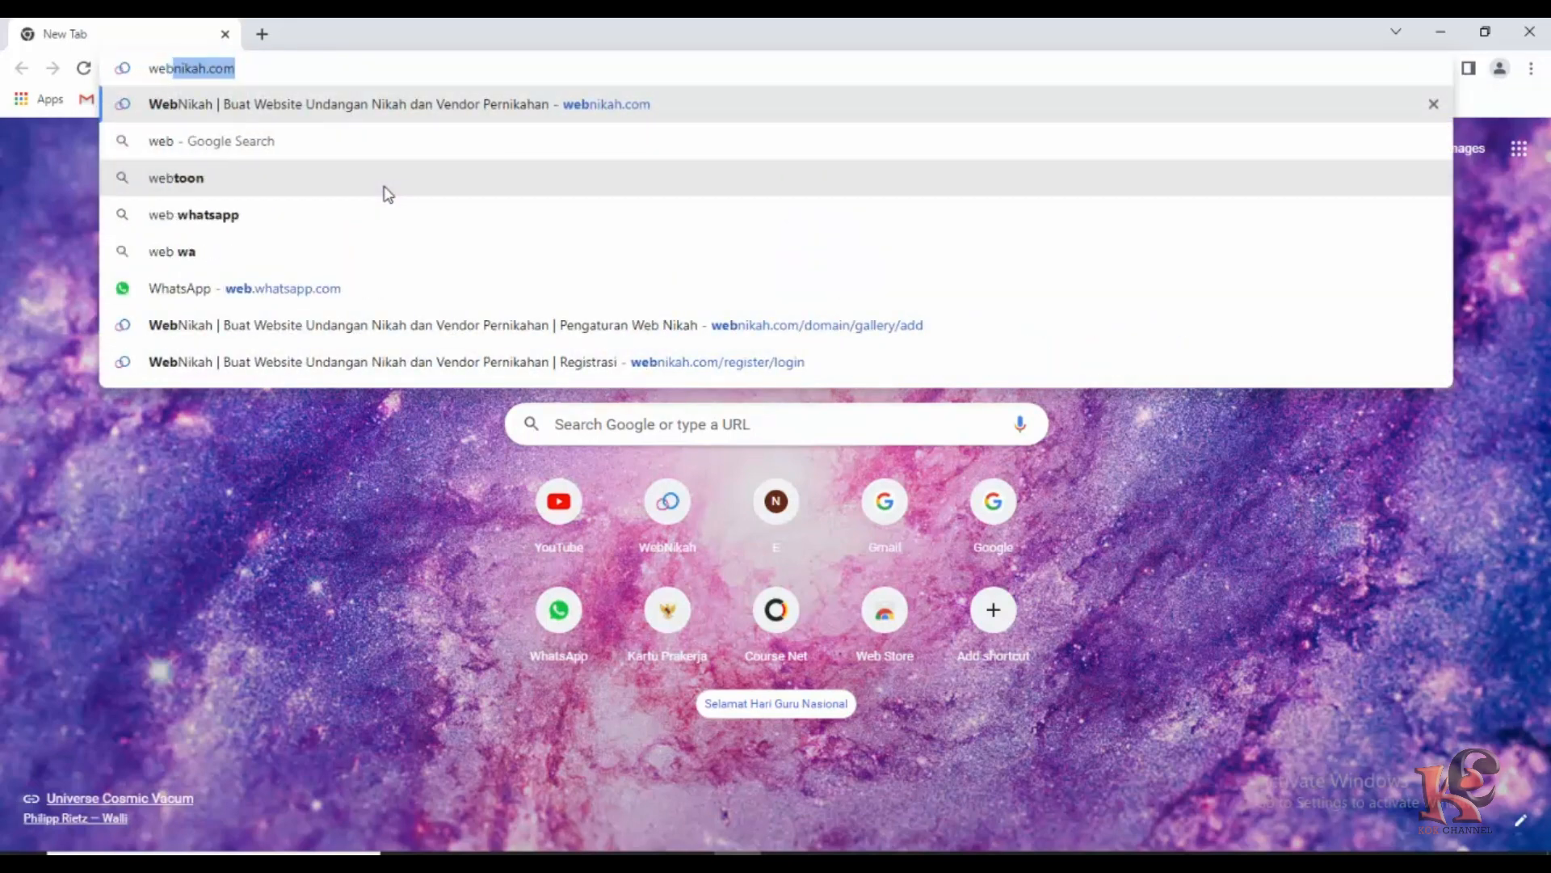
{"action": "type", "text": "nka"}
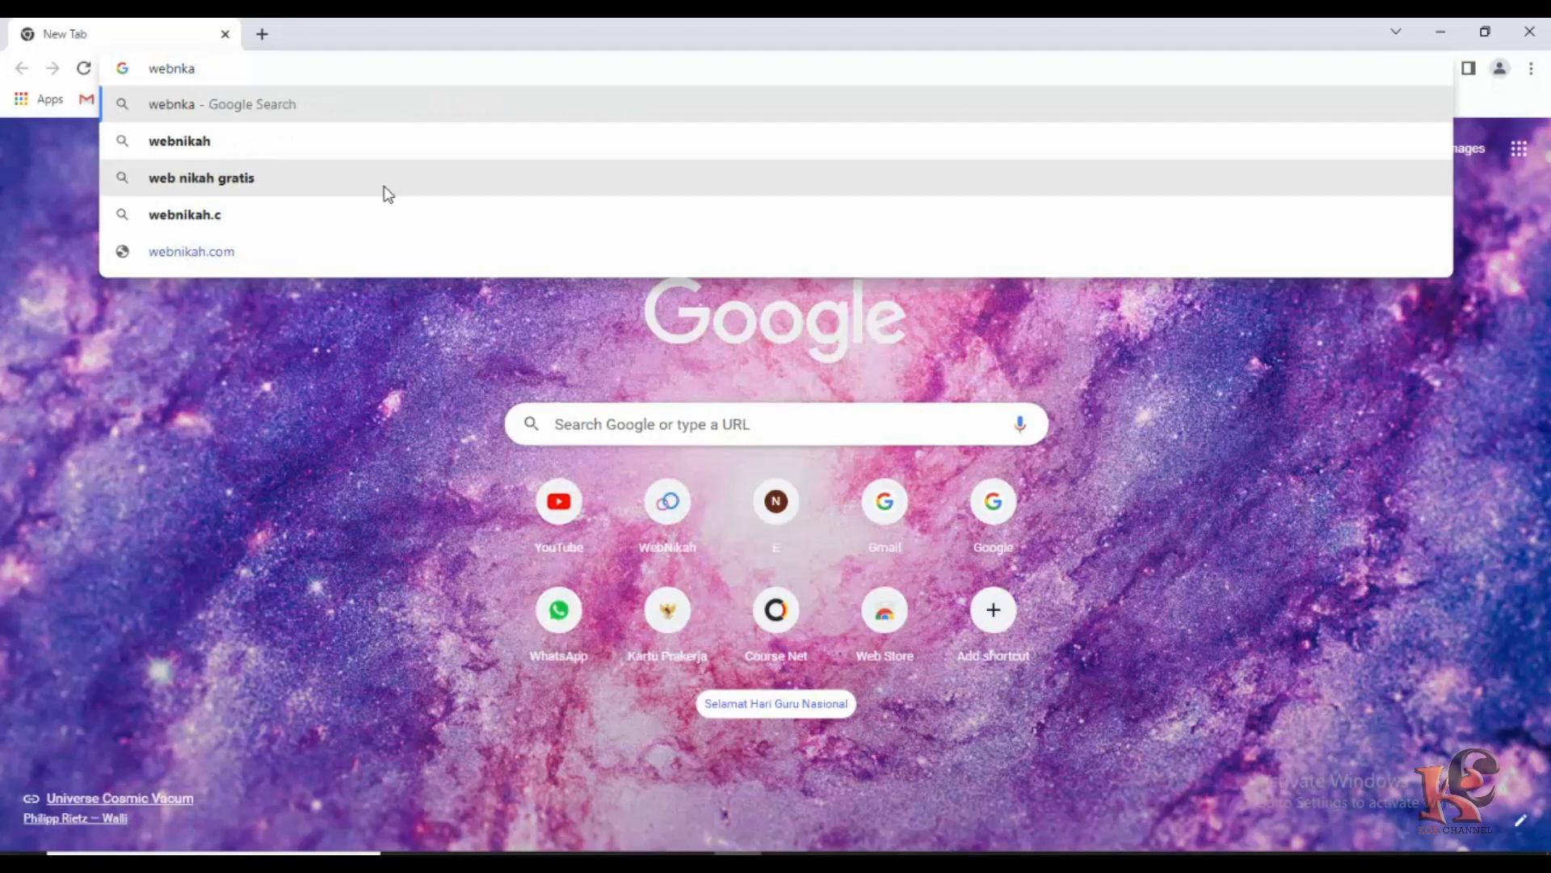
{"action": "key", "text": "BackSpace"}
{"action": "key", "text": "BackSpace"}
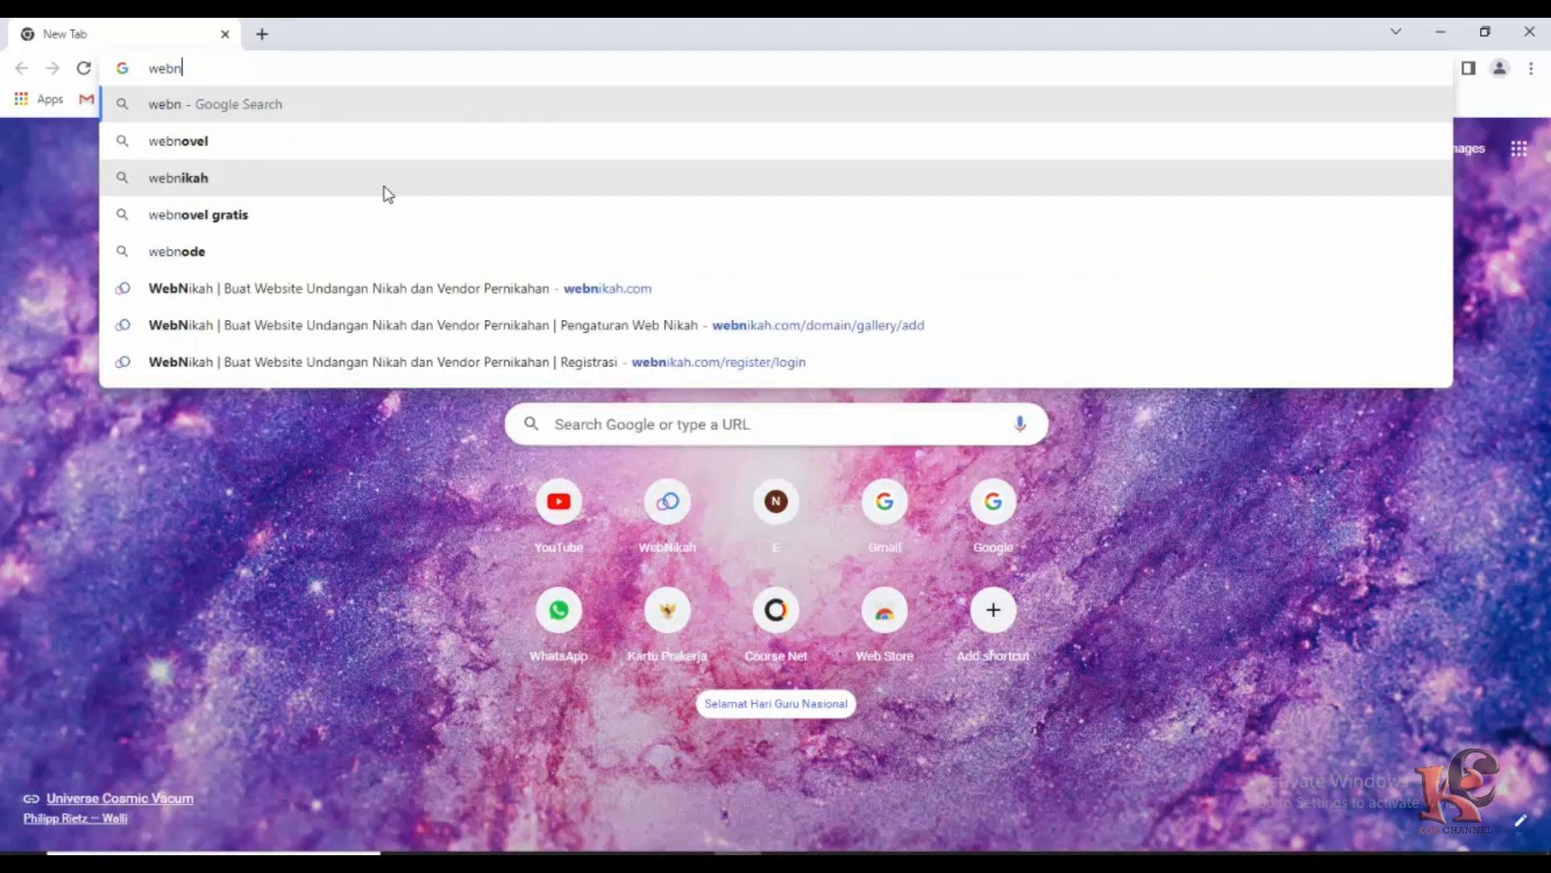
{"action": "type", "text": "ikah."}
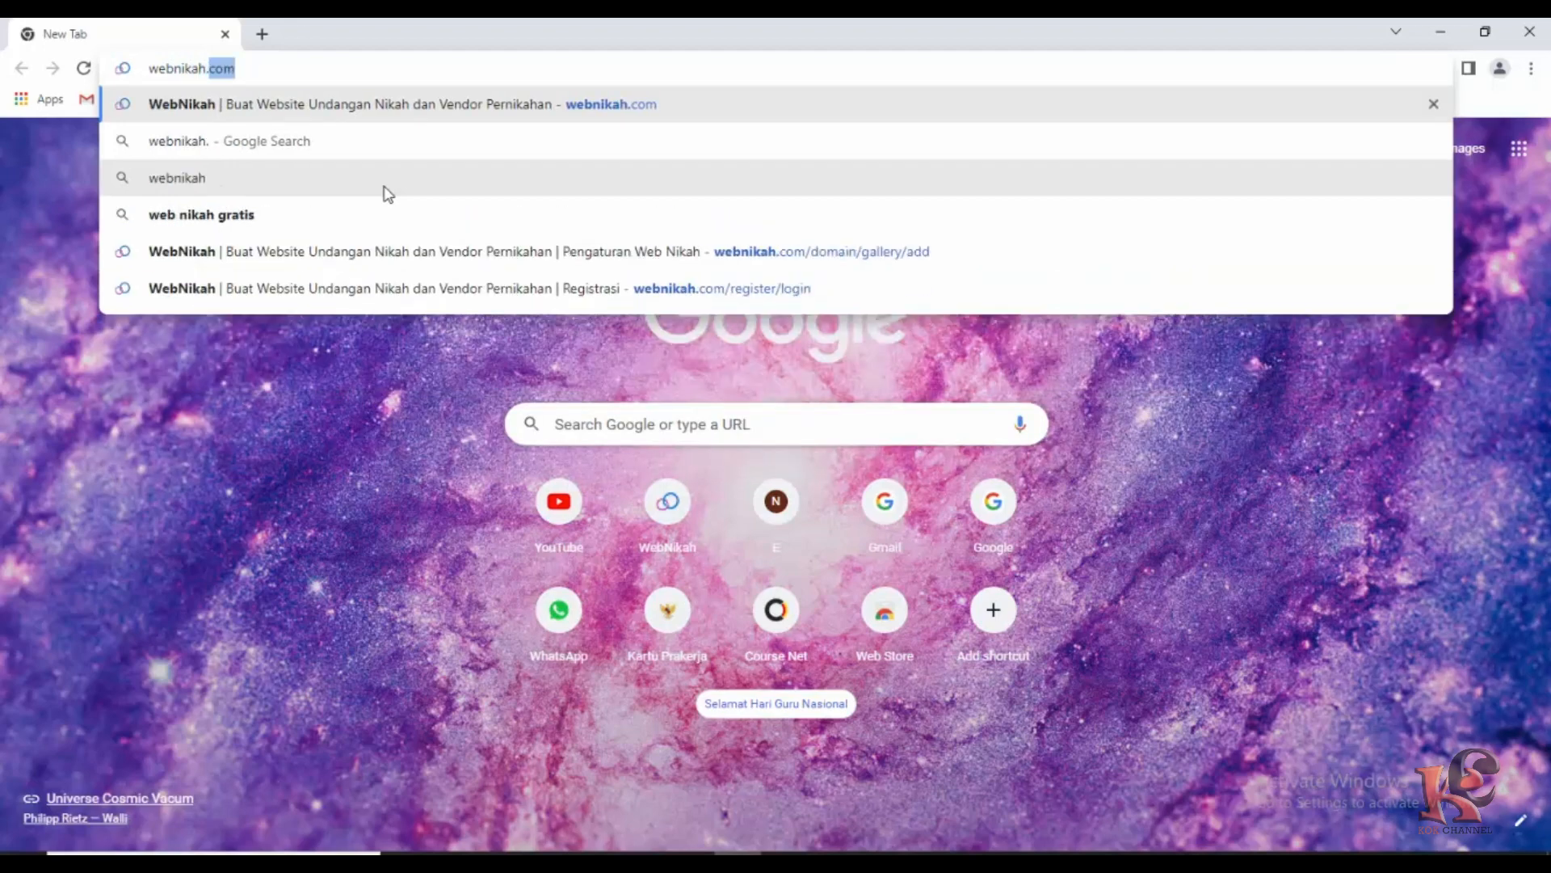
{"action": "type", "text": "com"}
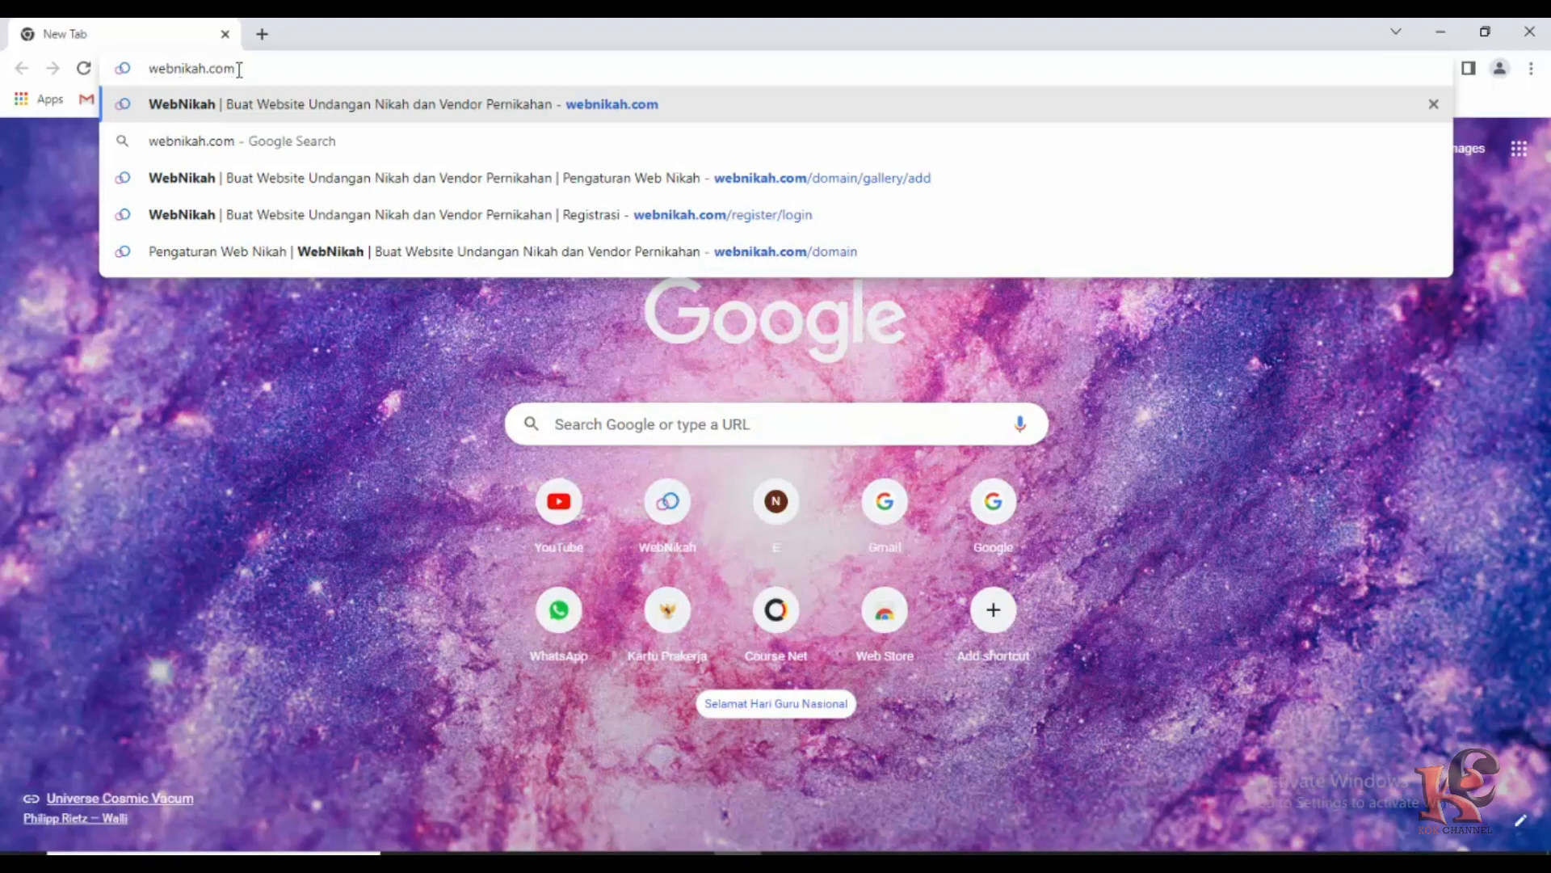
{"action": "key", "text": "Return"}
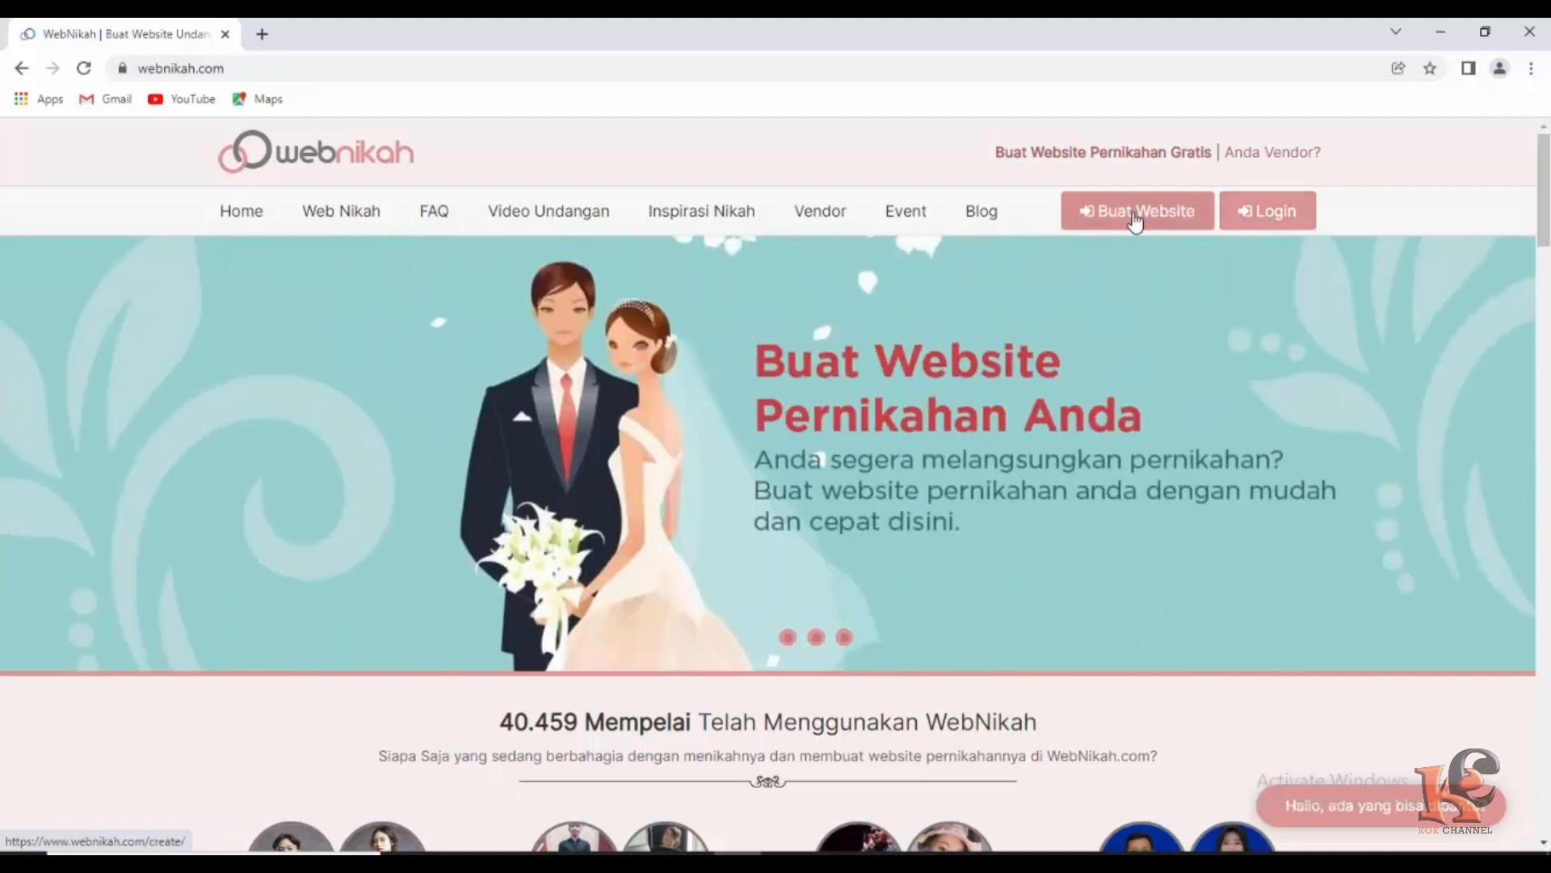
Go to the Menjadi Member registration page via the header Login button.
{"action": "left_click", "coordinate": [1135, 217]}
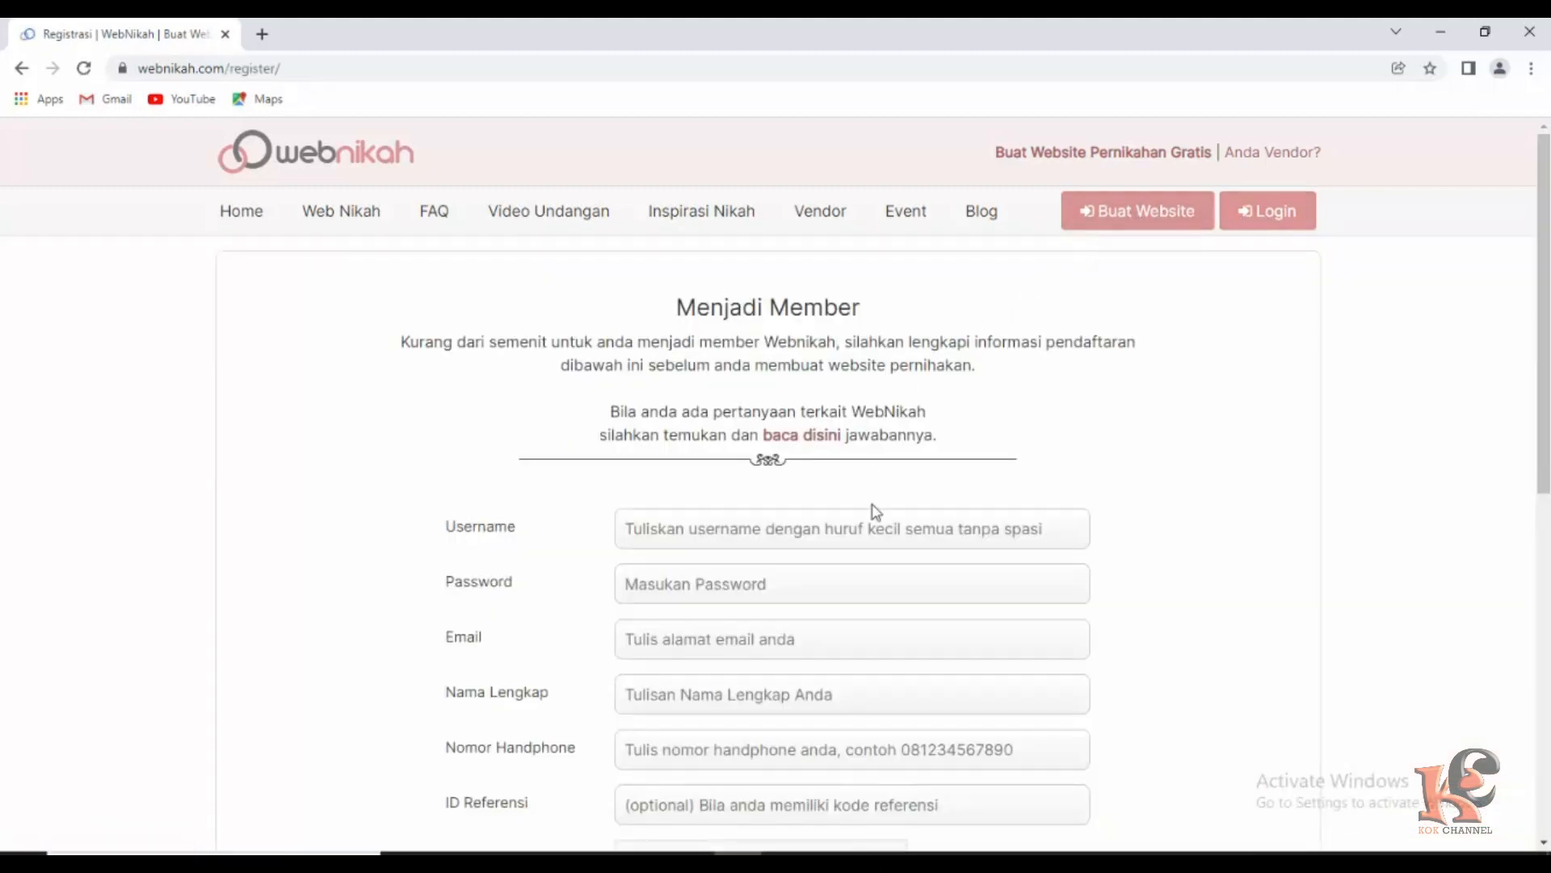
Enter the new member's username and password.
{"action": "scroll", "coordinate": [845, 524], "scroll_direction": "down", "scroll_amount": 2}
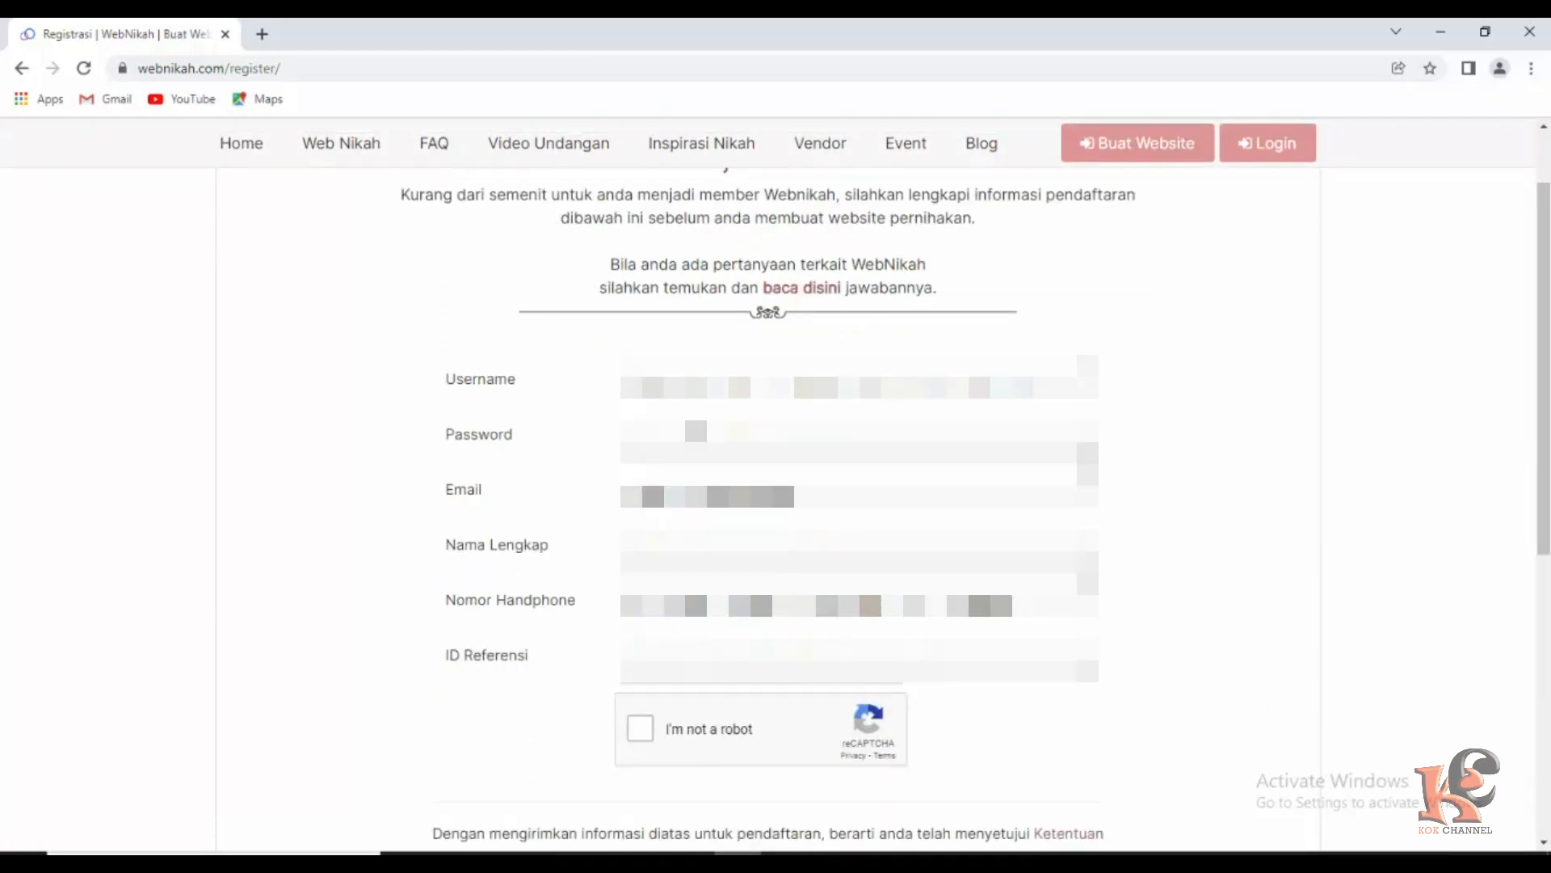
{"action": "left_click", "coordinate": [651, 387]}
{"action": "left_click", "coordinate": [591, 419]}
{"action": "left_click", "coordinate": [676, 383]}
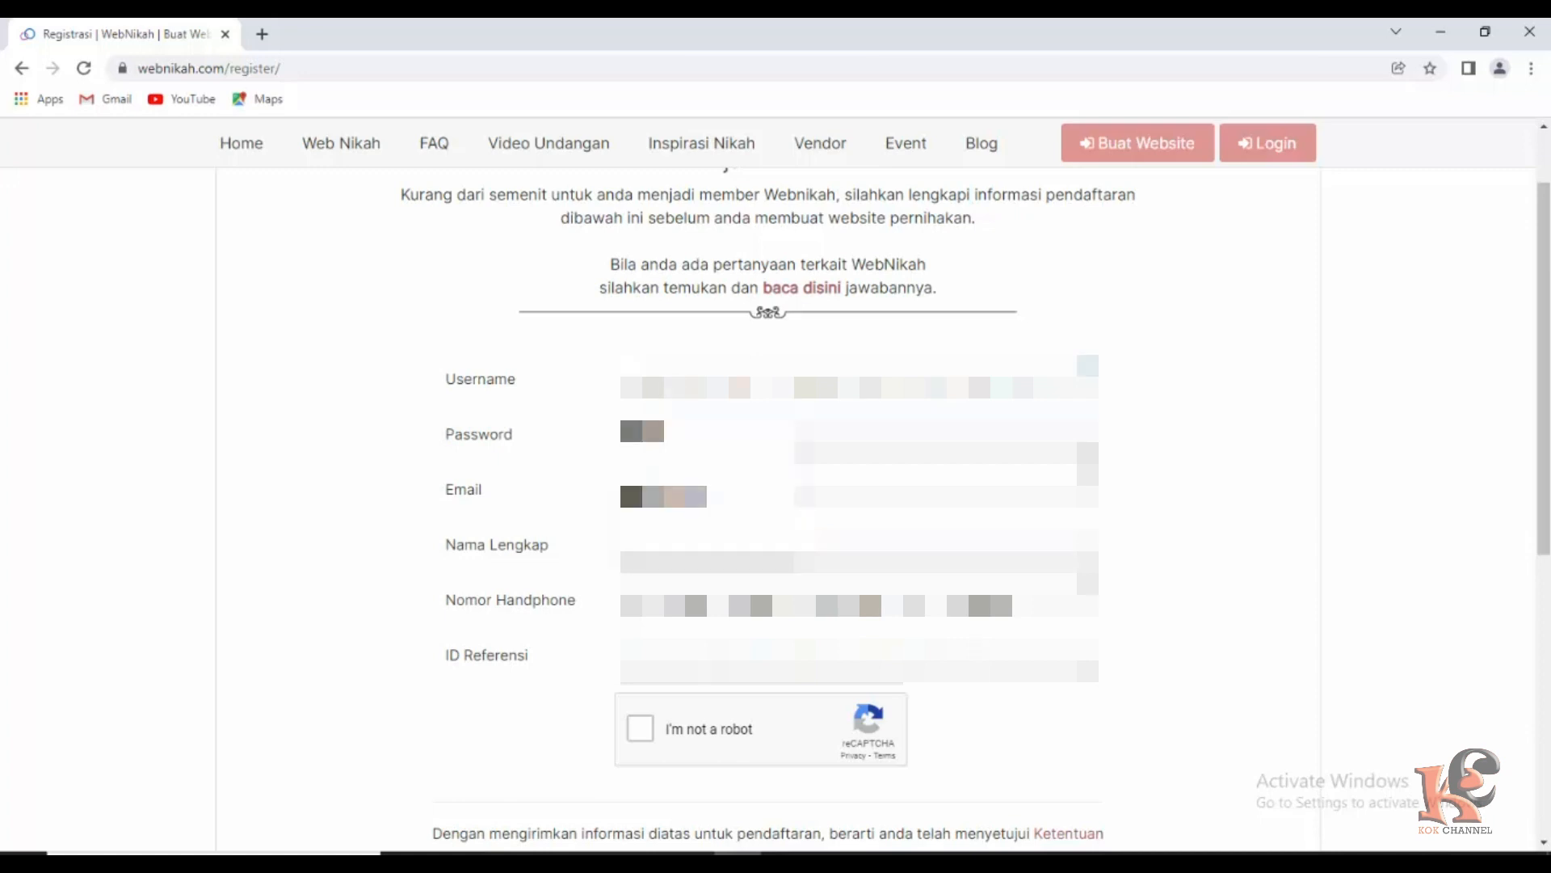
{"action": "type", "text": "ko"}
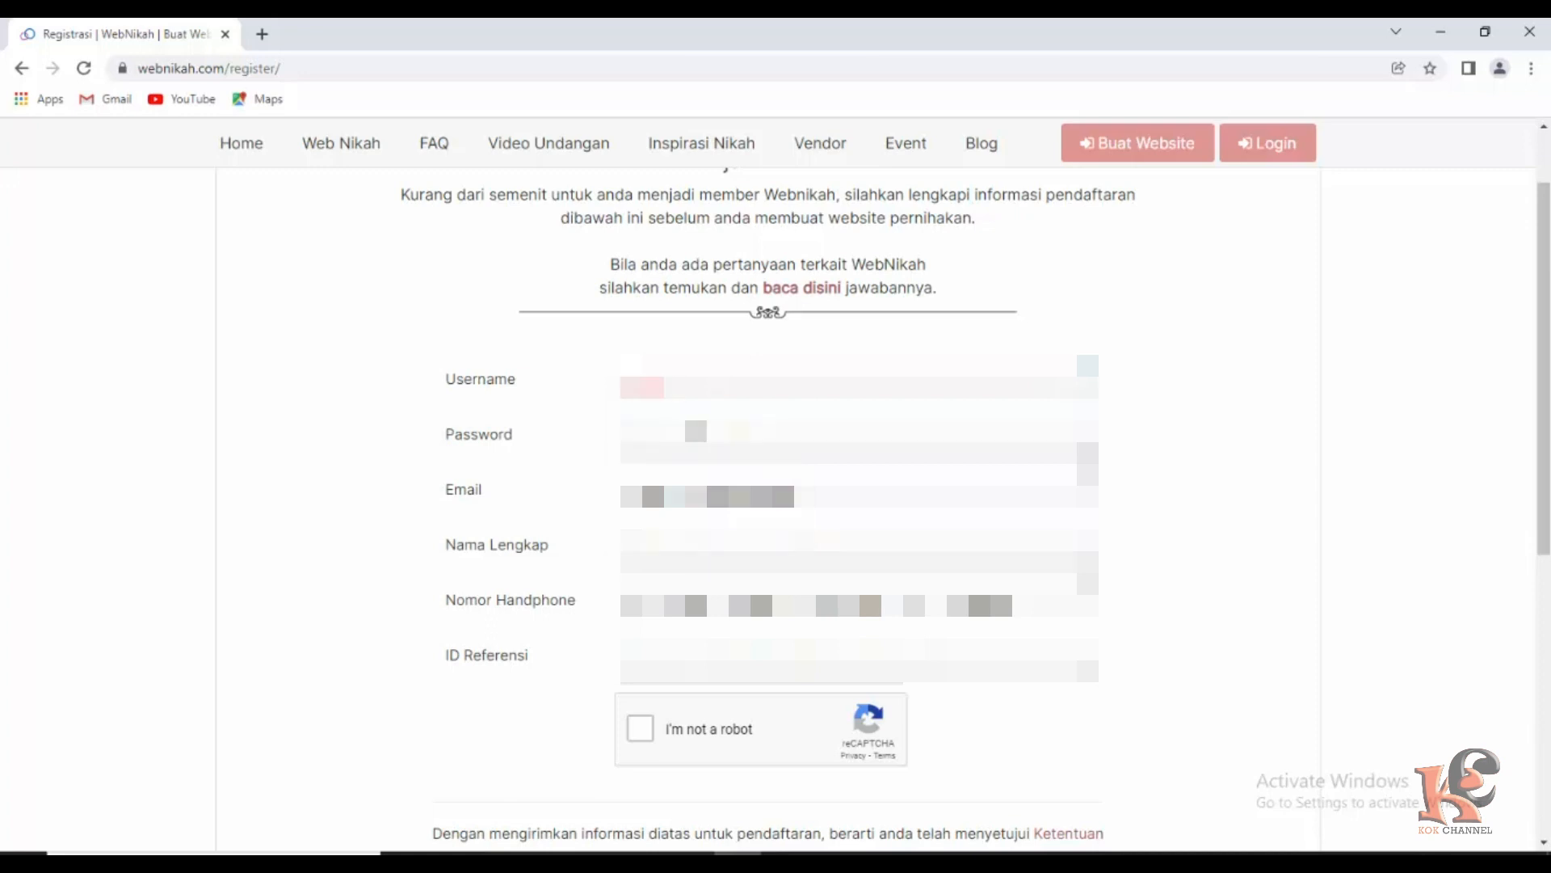
{"action": "left_click", "coordinate": [686, 441]}
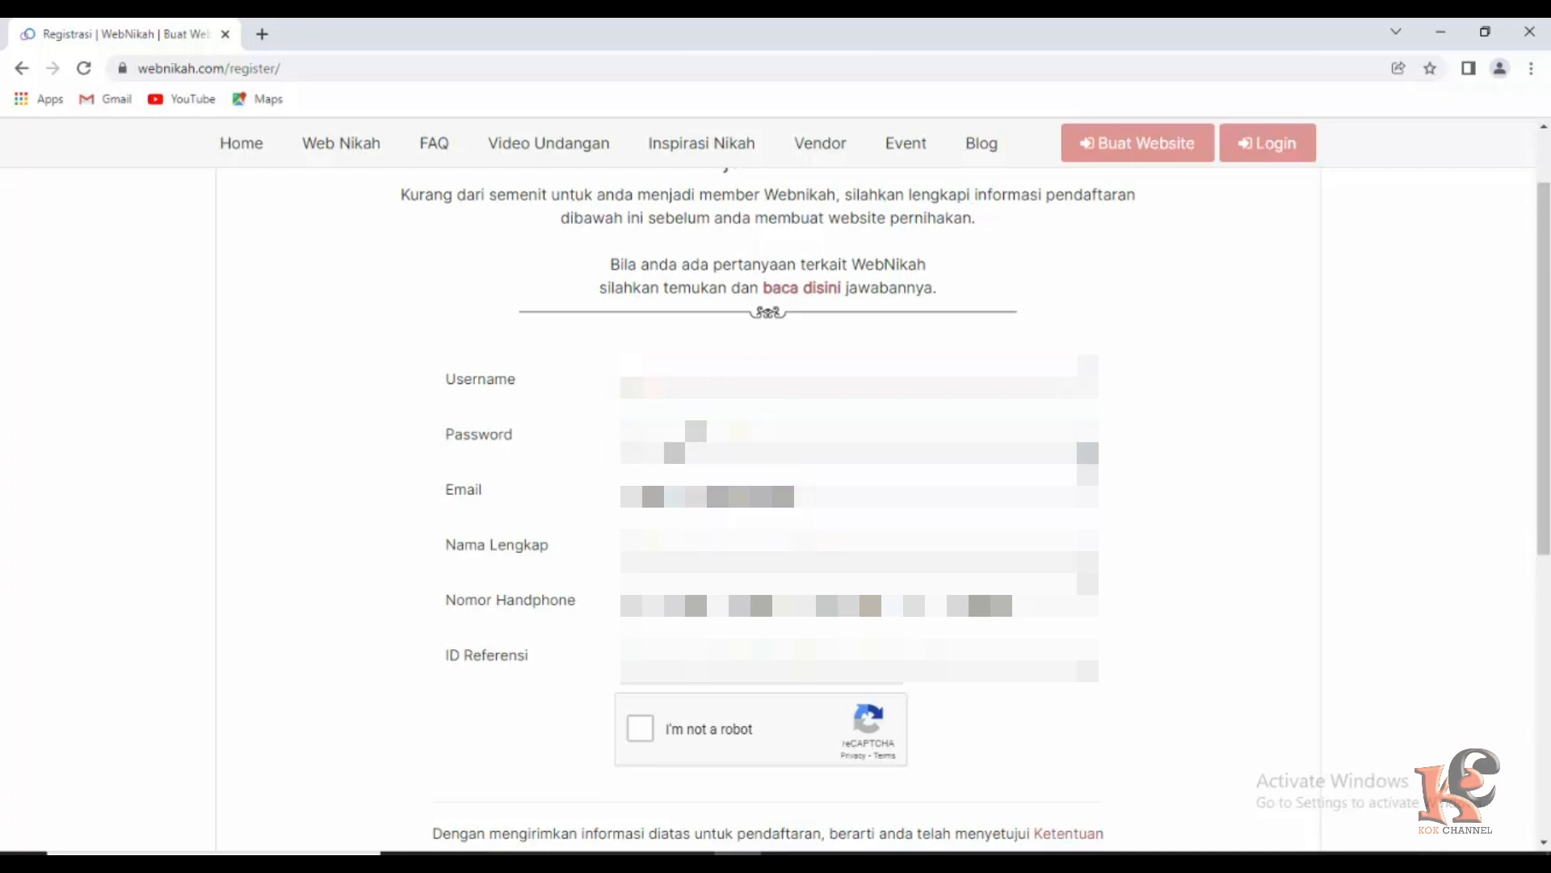
{"action": "type", "text": "••"}
Fill the e-mail, full name and phone number from the browser's suggestions.
{"action": "left_click", "coordinate": [711, 491]}
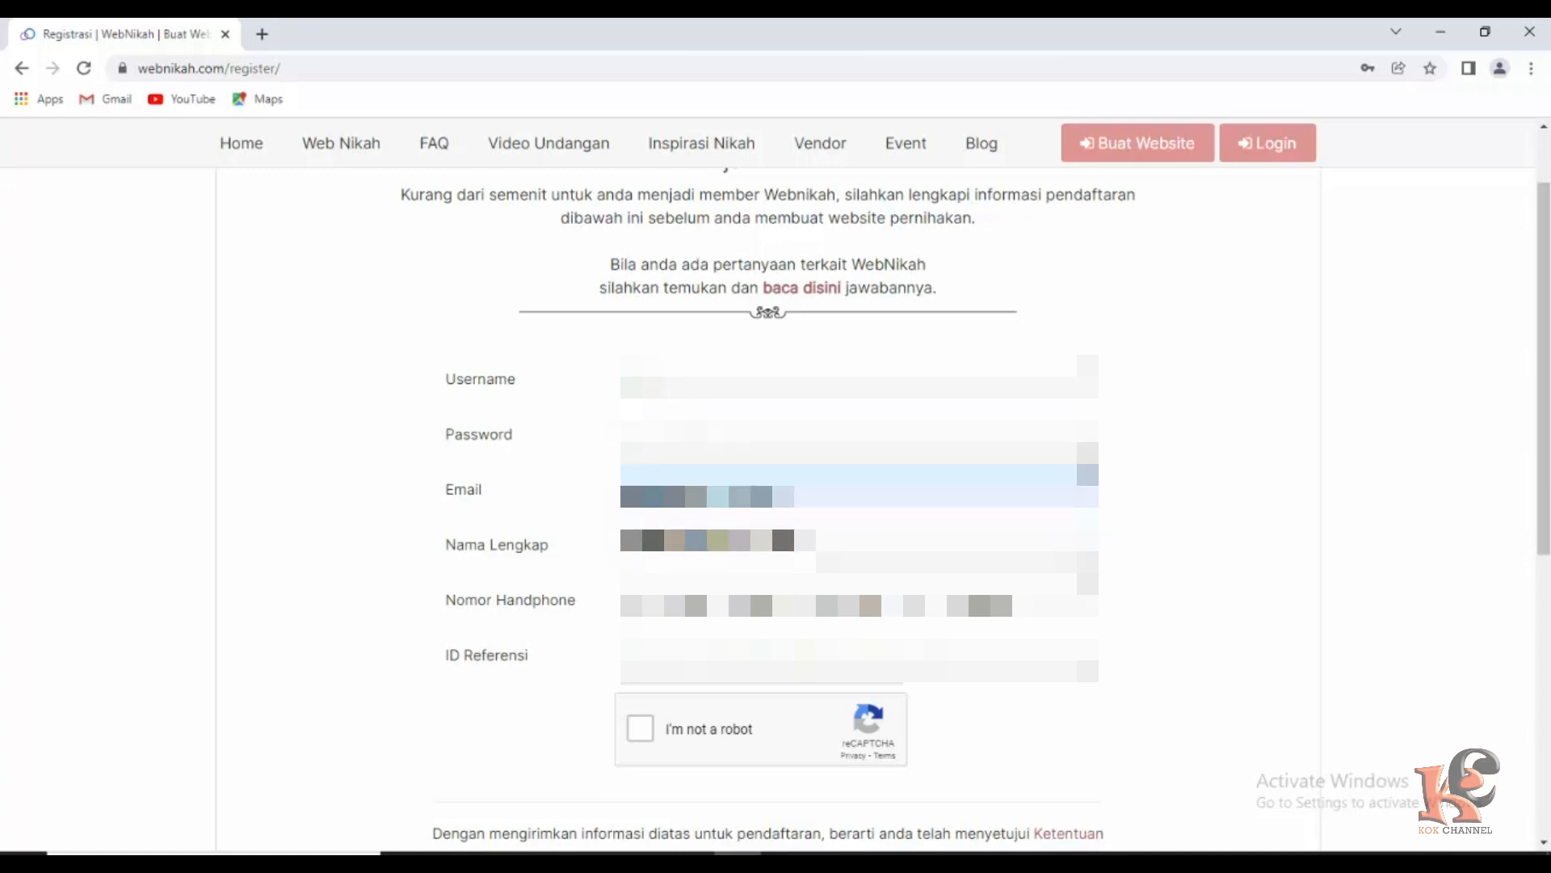
{"action": "left_click", "coordinate": [715, 543]}
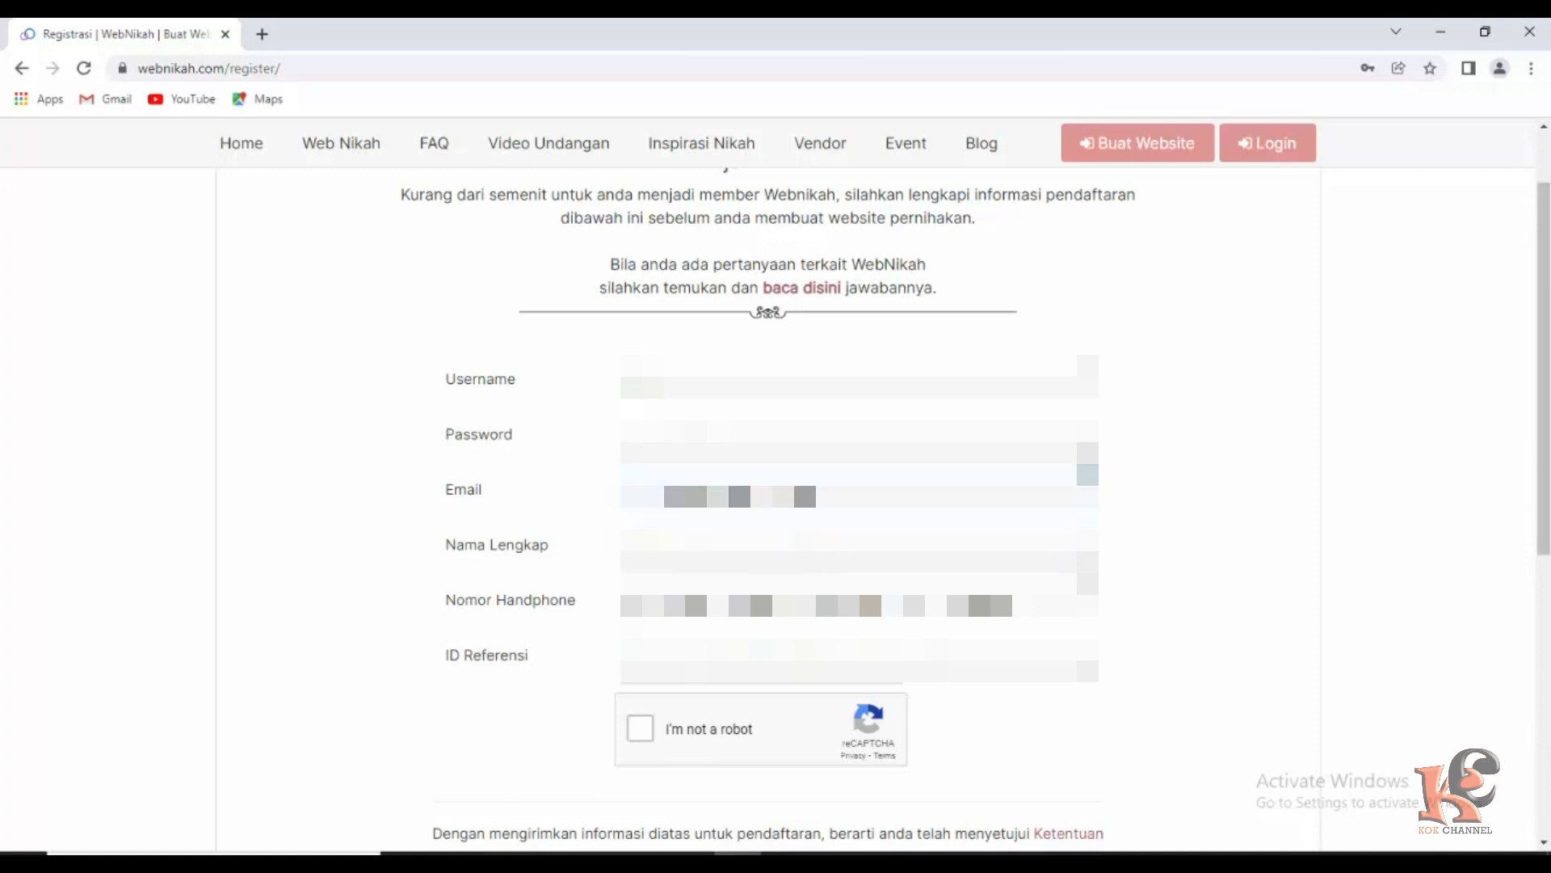
{"action": "left_click", "coordinate": [711, 546]}
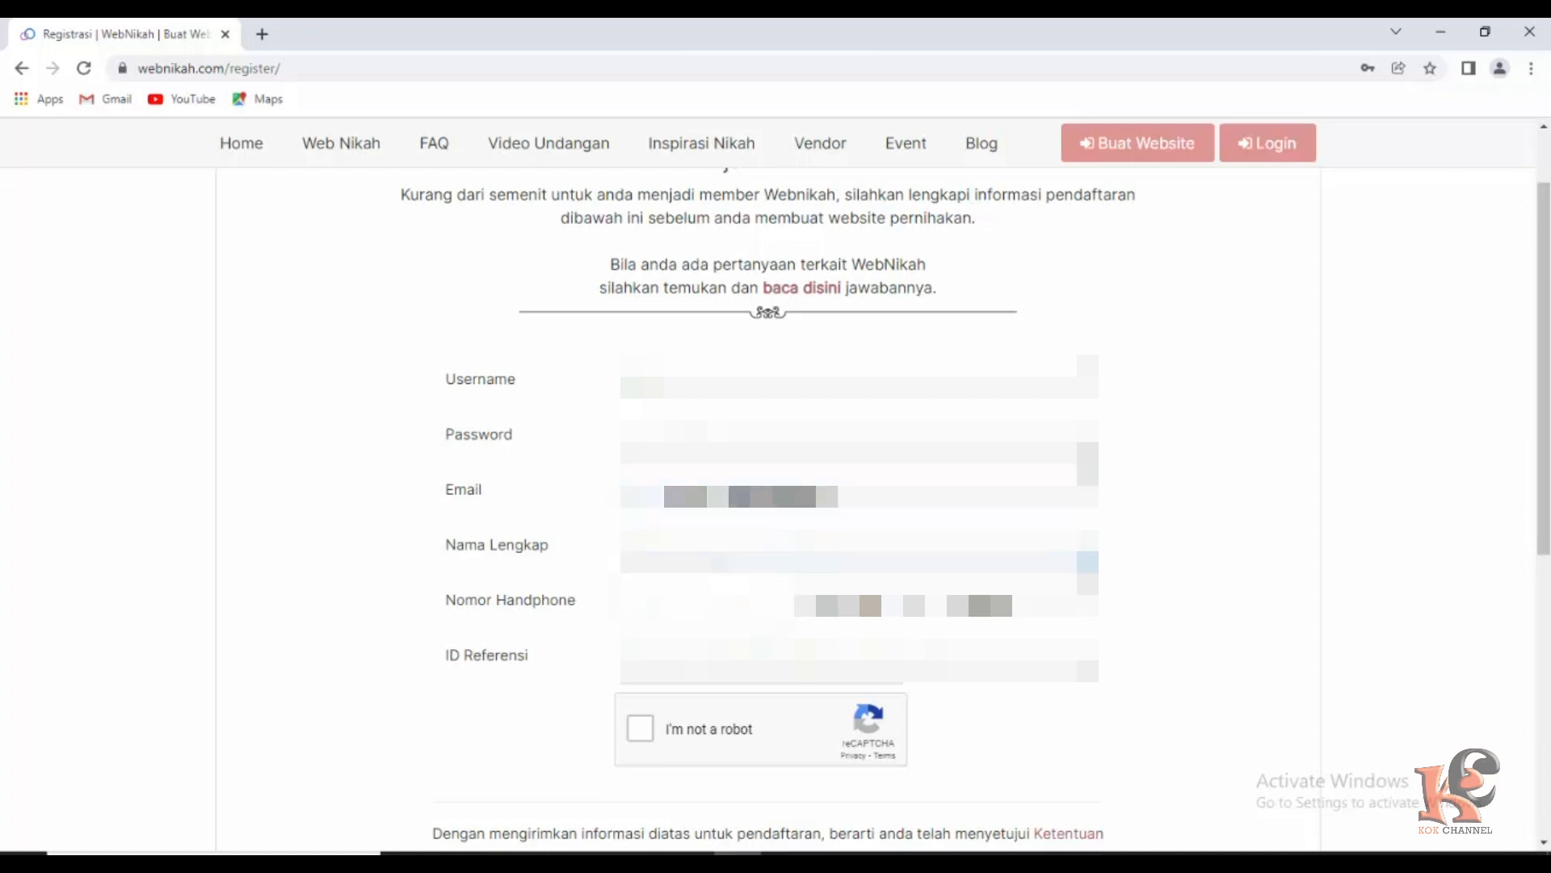
{"action": "left_click", "coordinate": [697, 603]}
{"action": "left_click", "coordinate": [696, 604]}
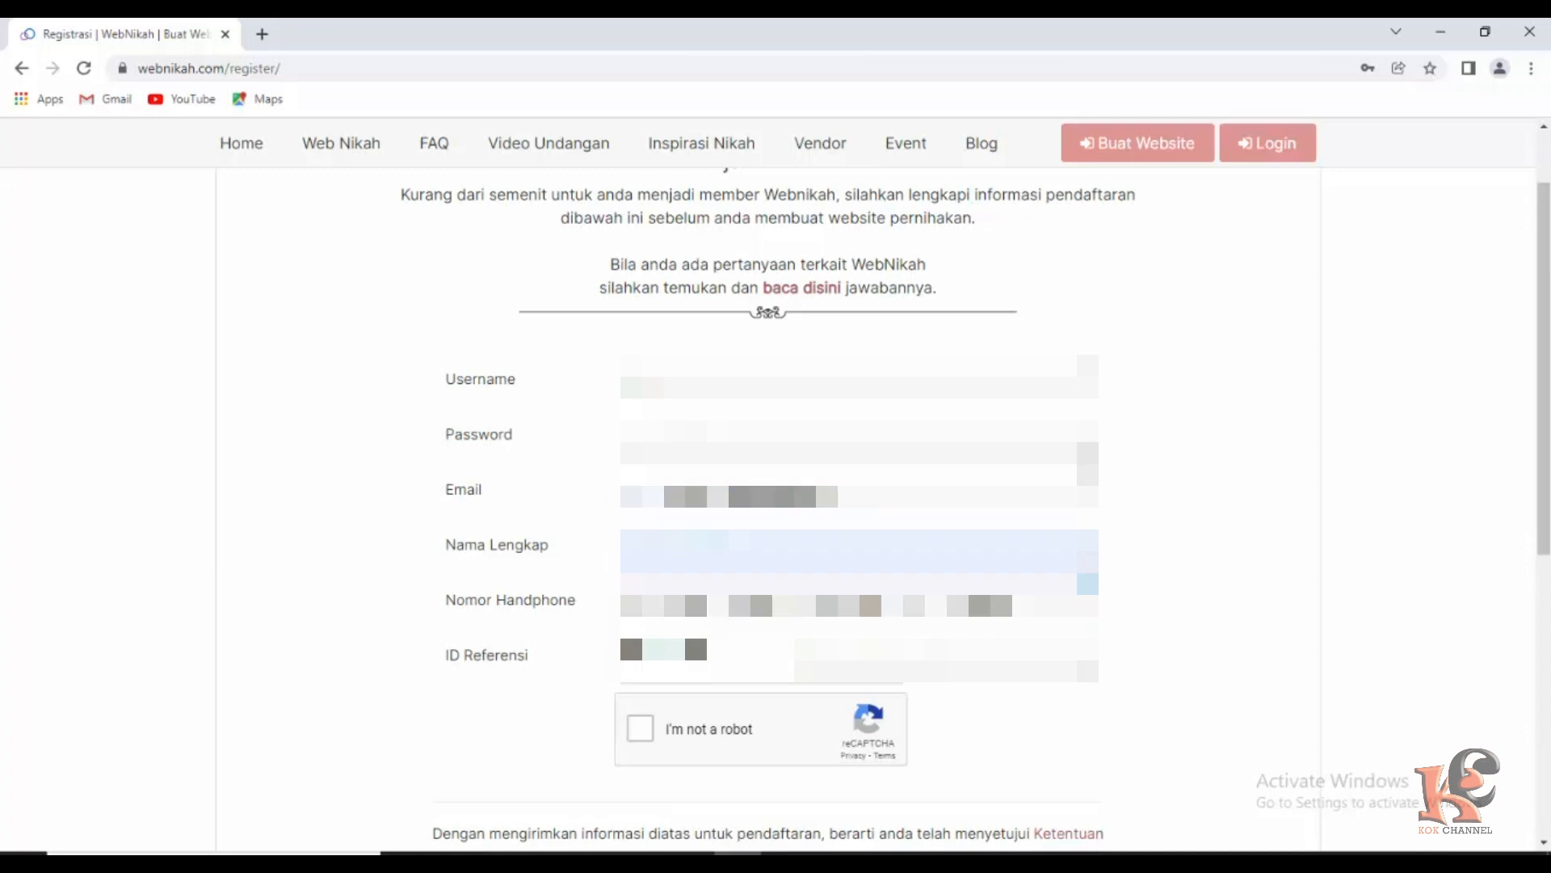
{"action": "left_click", "coordinate": [693, 658]}
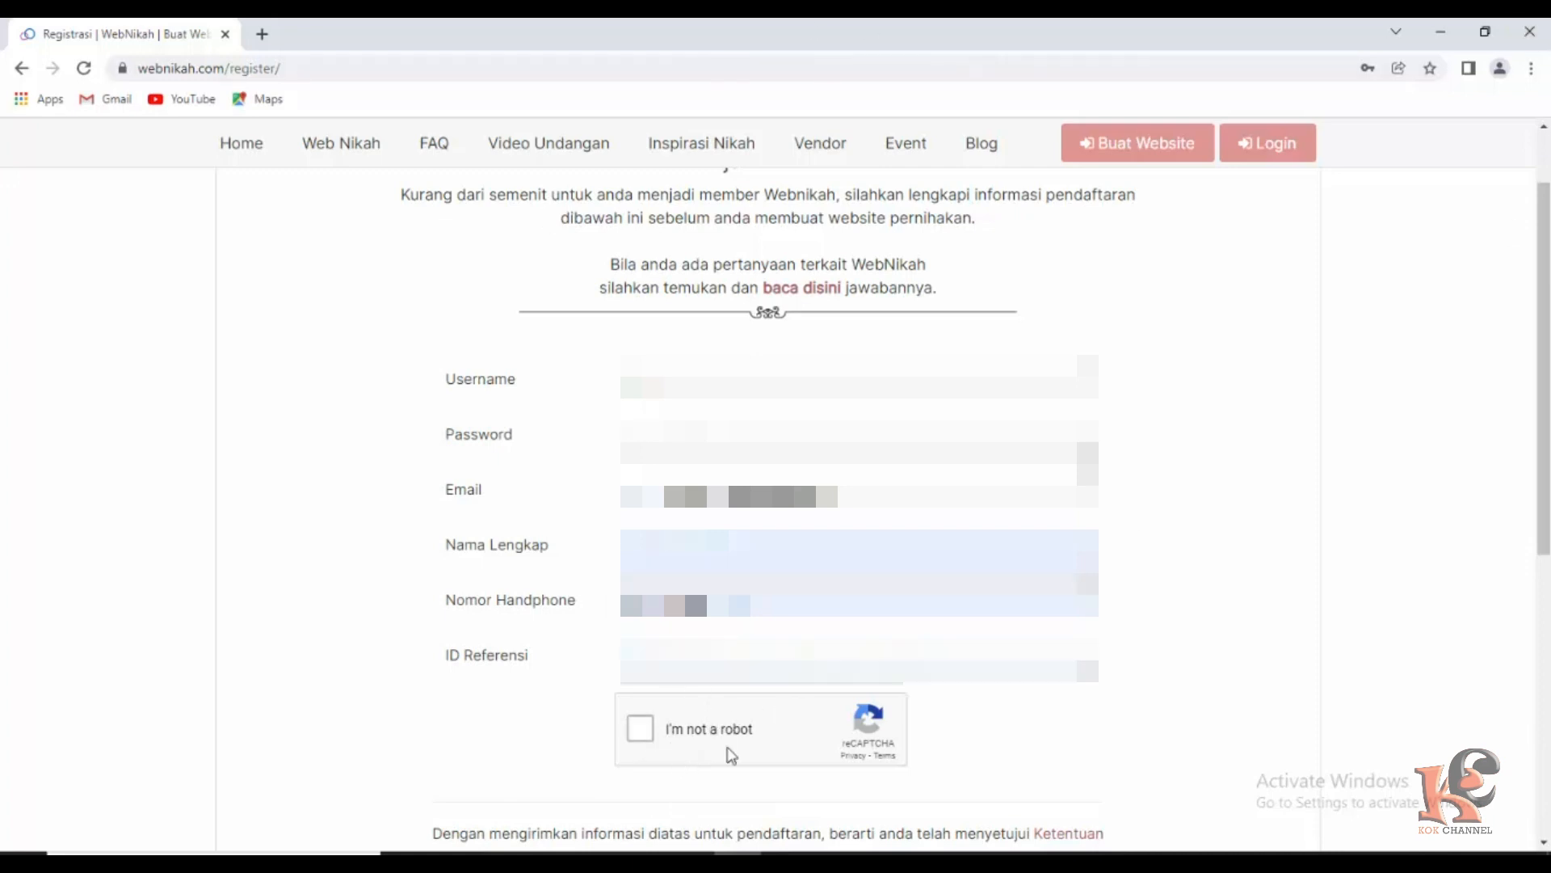
Tick the reCAPTCHA check and submit with DAFTARKAN SEKARANG.
{"action": "left_click", "coordinate": [644, 734]}
{"action": "scroll", "coordinate": [929, 731], "scroll_direction": "down", "scroll_amount": 3}
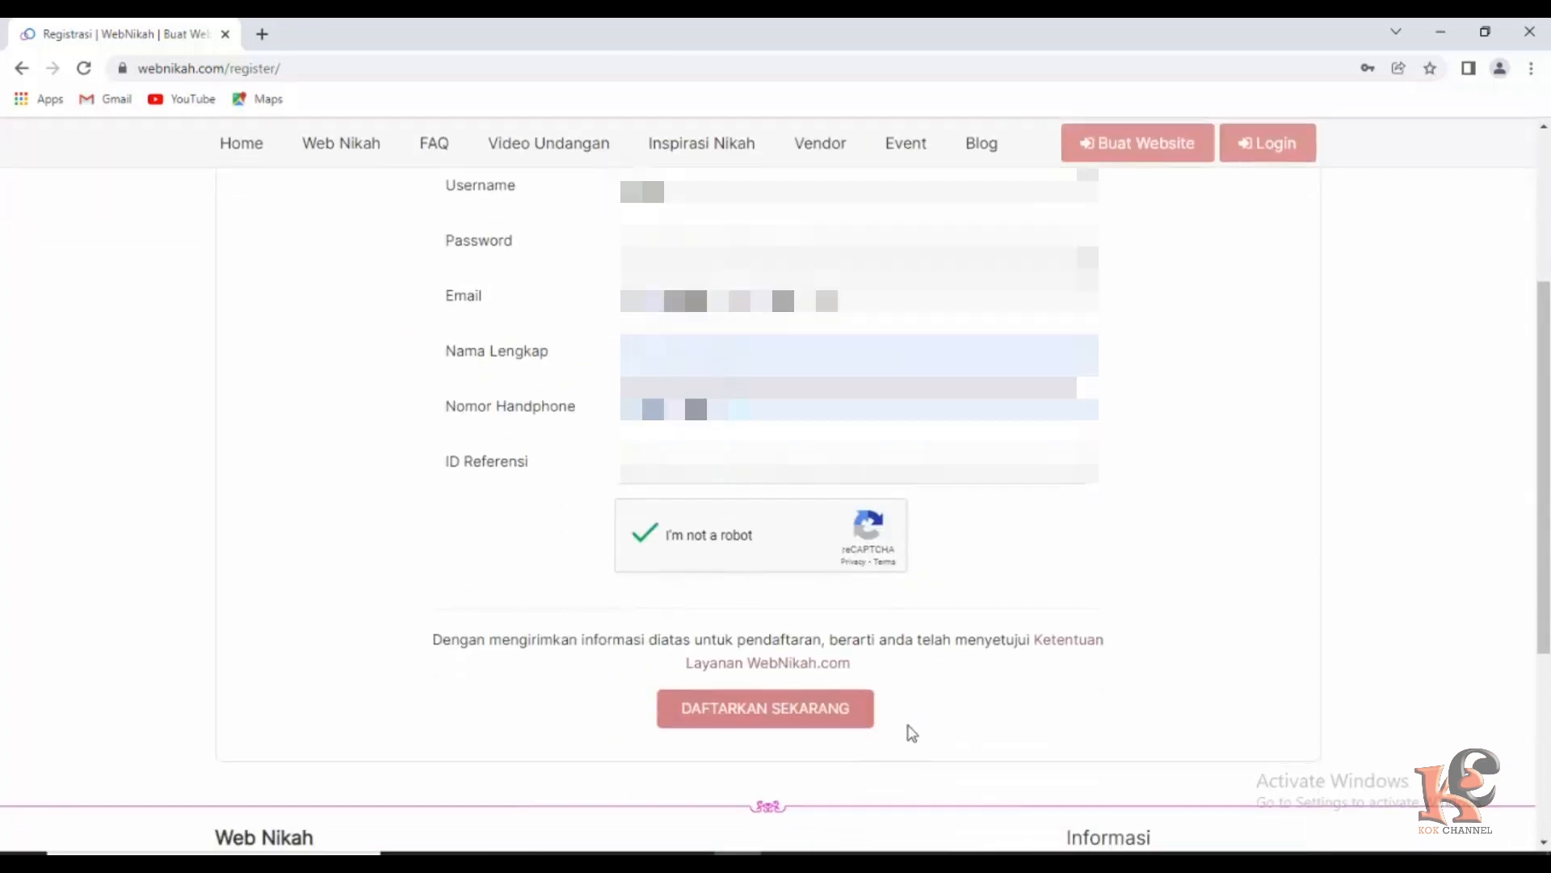
{"action": "left_click", "coordinate": [771, 709]}
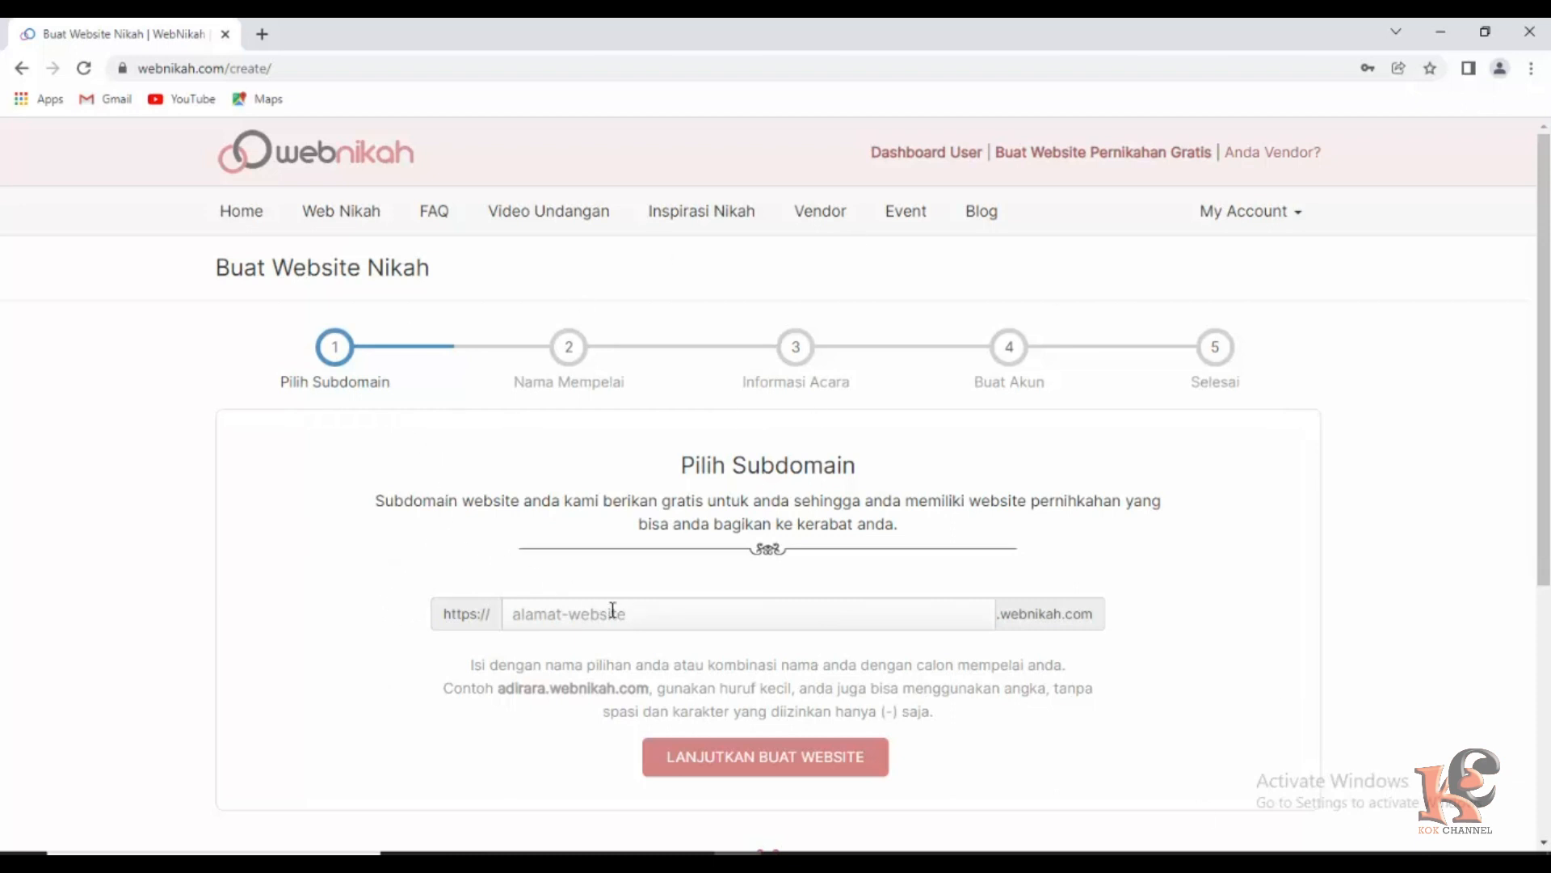
Enter 'undanganwebsitelisadanson' as the subdomain, giving undanganwebsitelisadanson.webnikah.com.
{"action": "scroll", "coordinate": [565, 602], "scroll_direction": "down", "scroll_amount": 2}
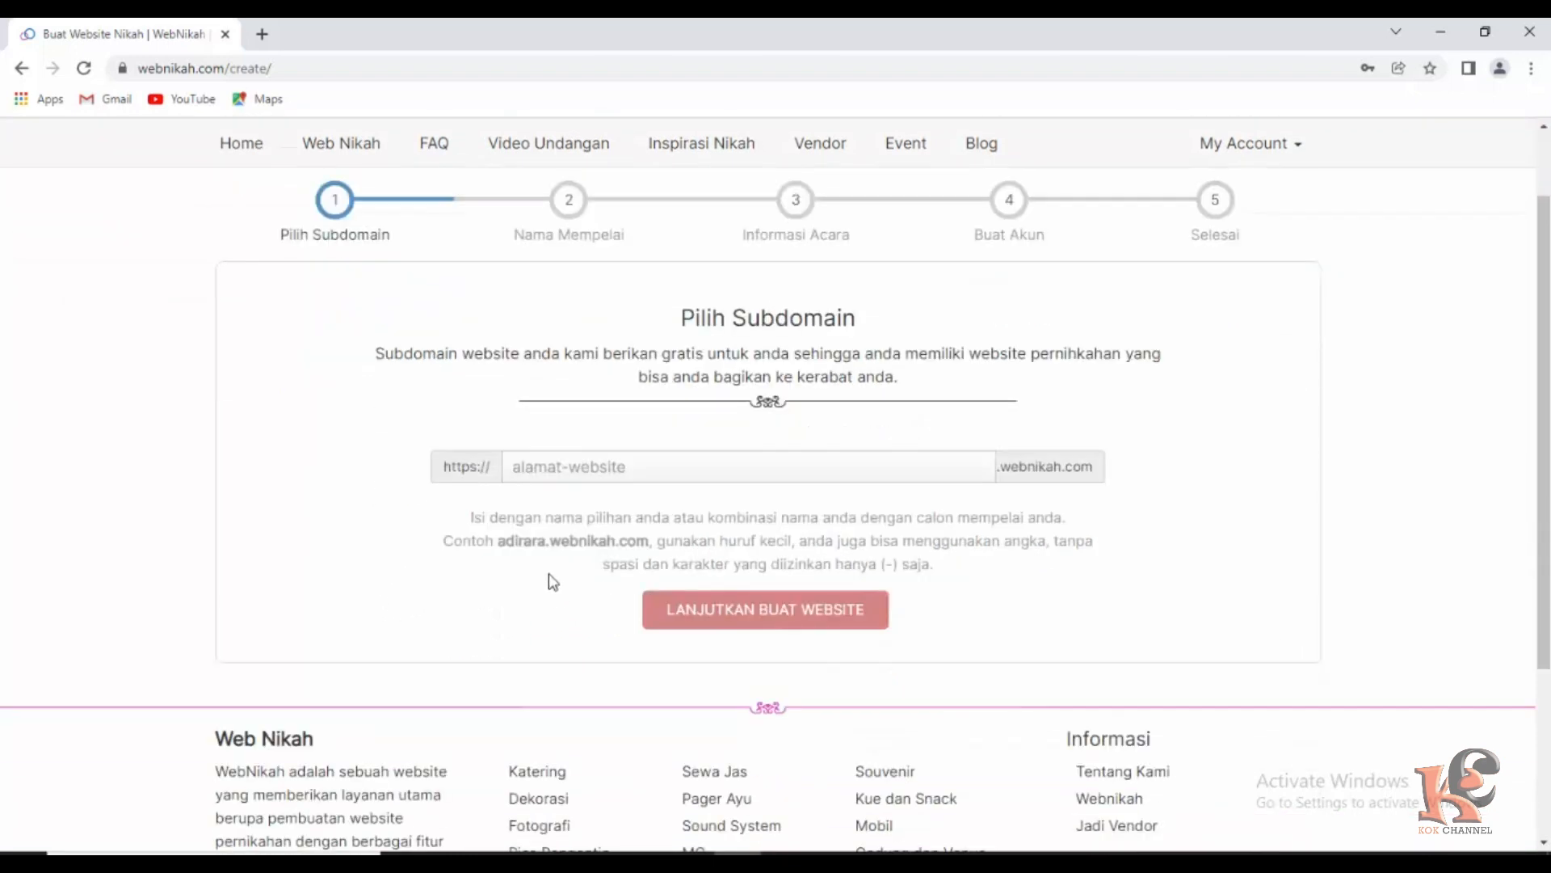
{"action": "left_click", "coordinate": [564, 469]}
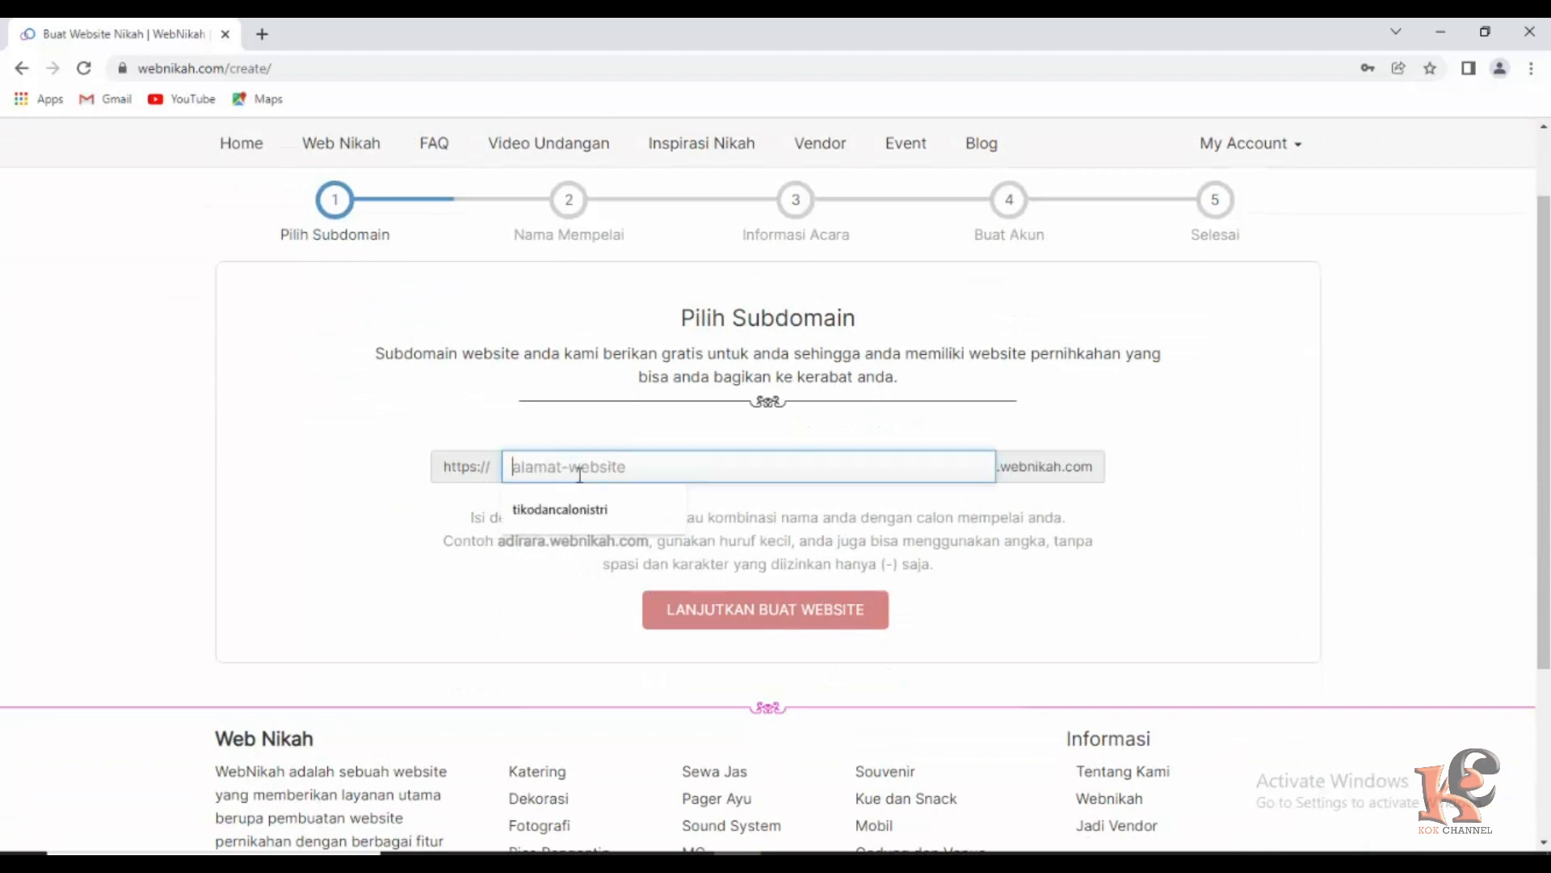
{"action": "left_click", "coordinate": [450, 522]}
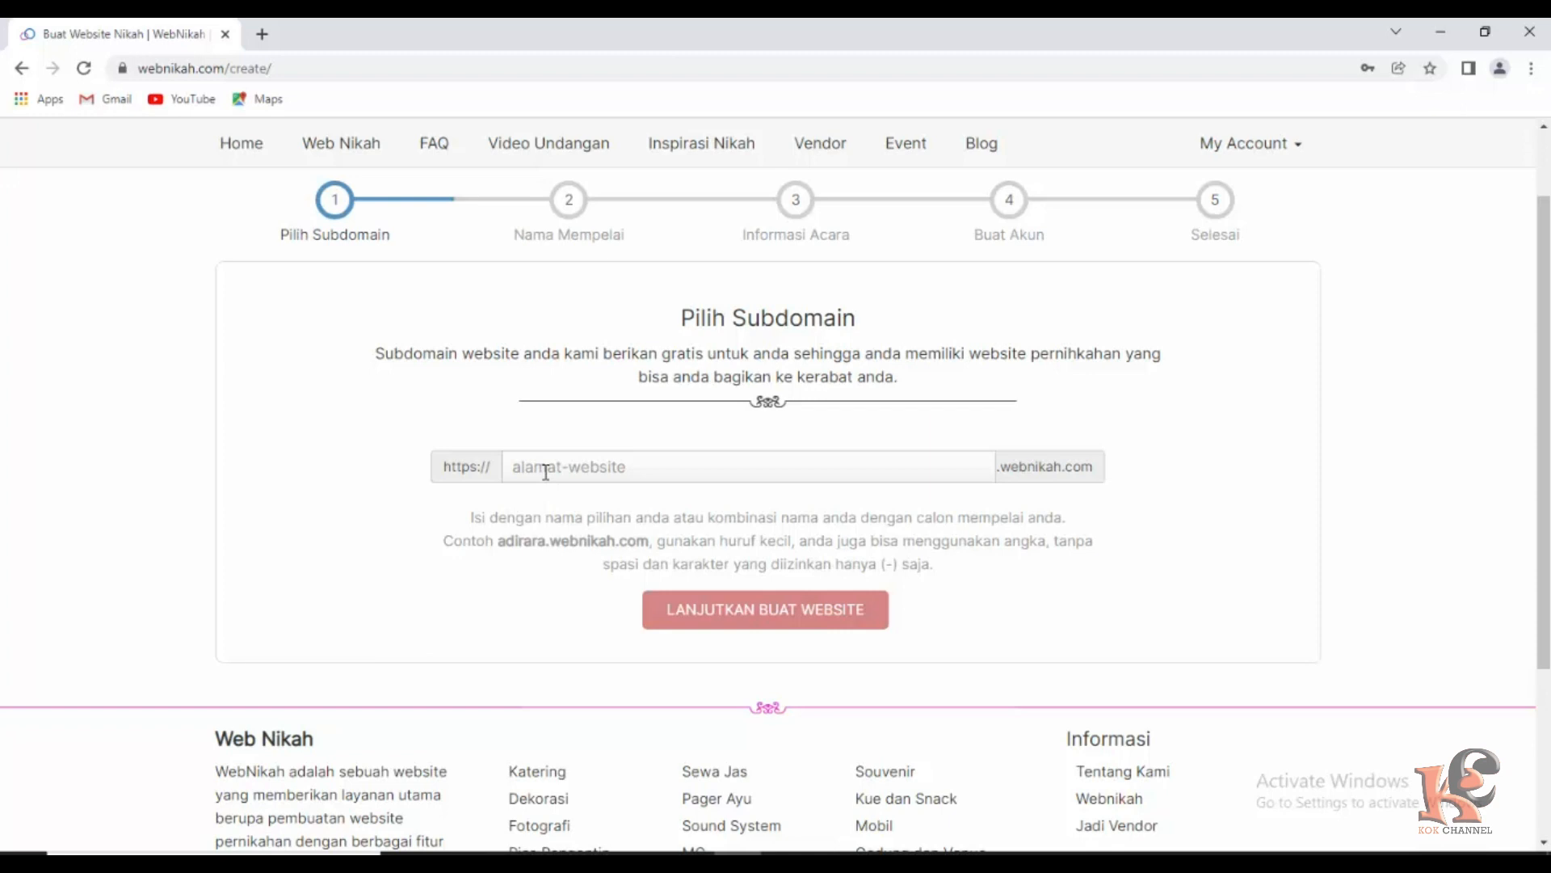
{"action": "left_click", "coordinate": [545, 472]}
{"action": "type", "text": "un"}
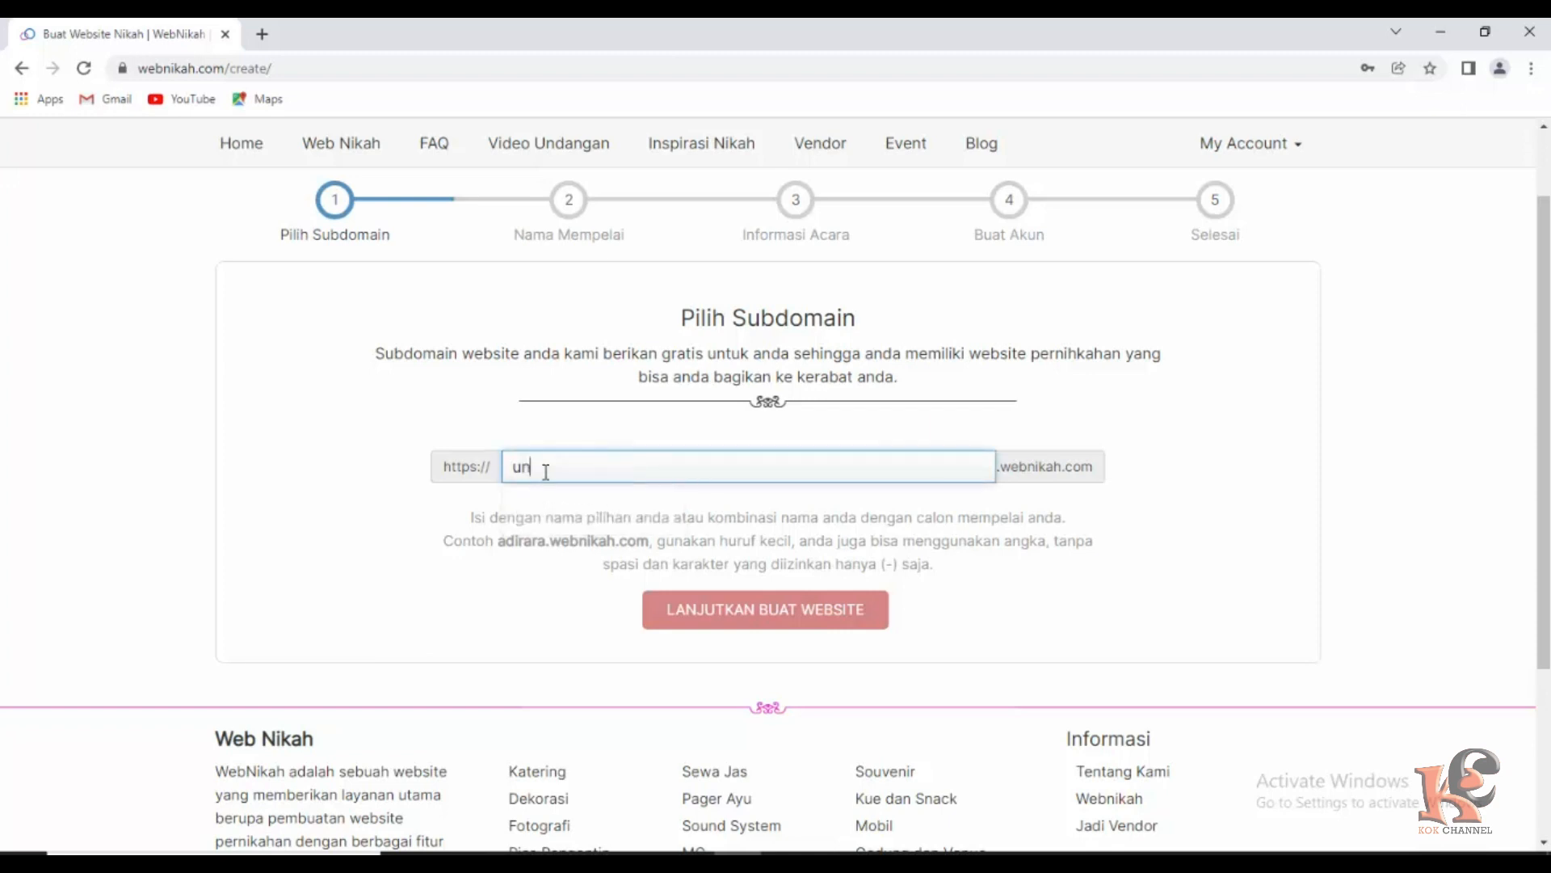
{"action": "type", "text": "danganwebsite"}
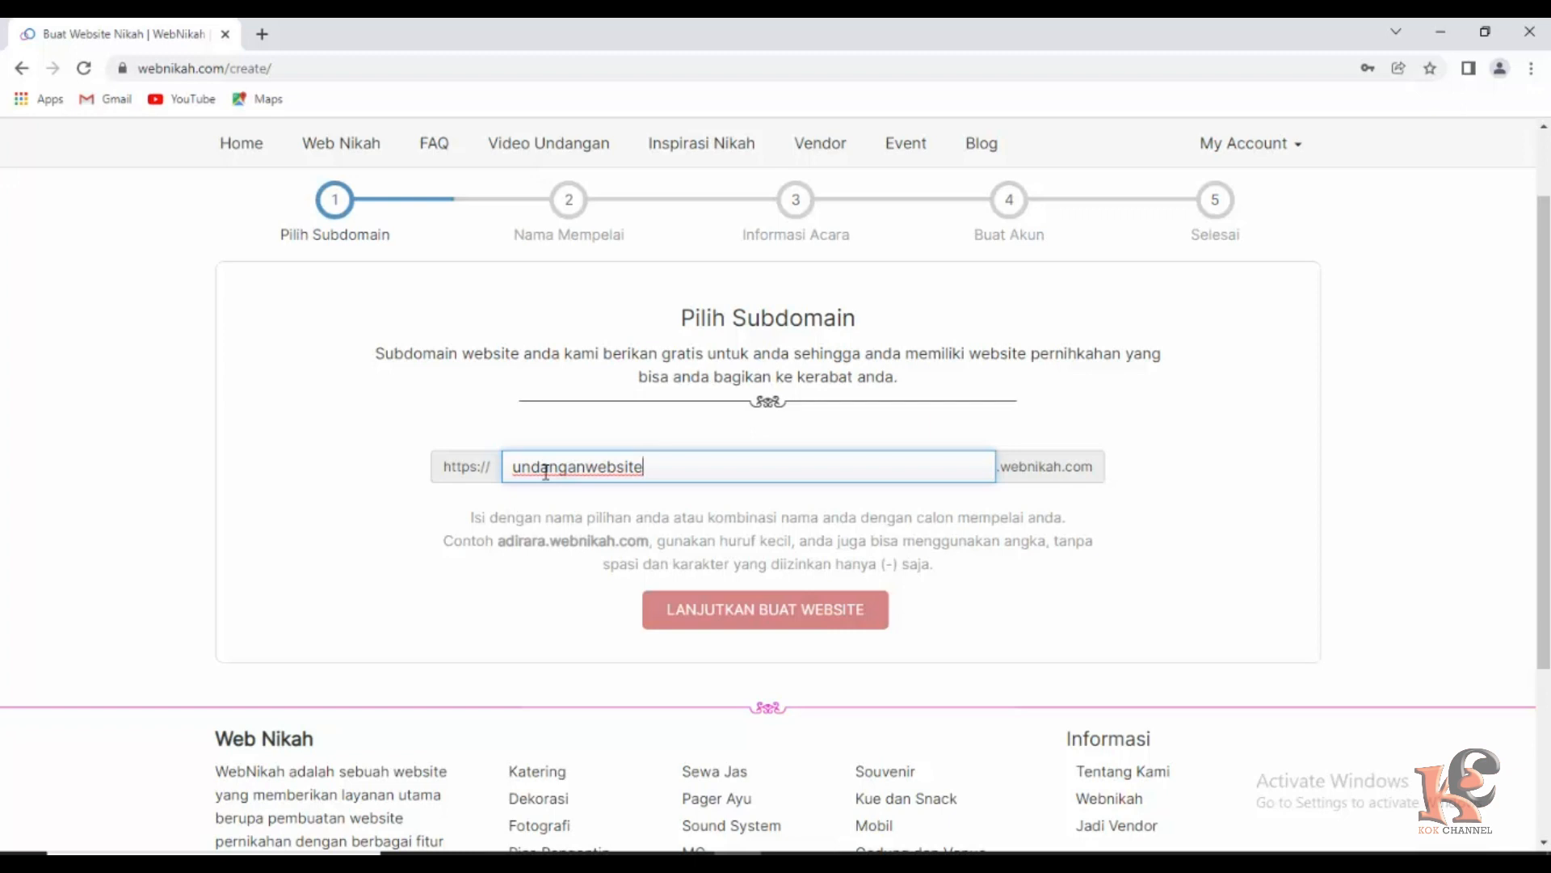
{"action": "type", "text": "lisadanson"}
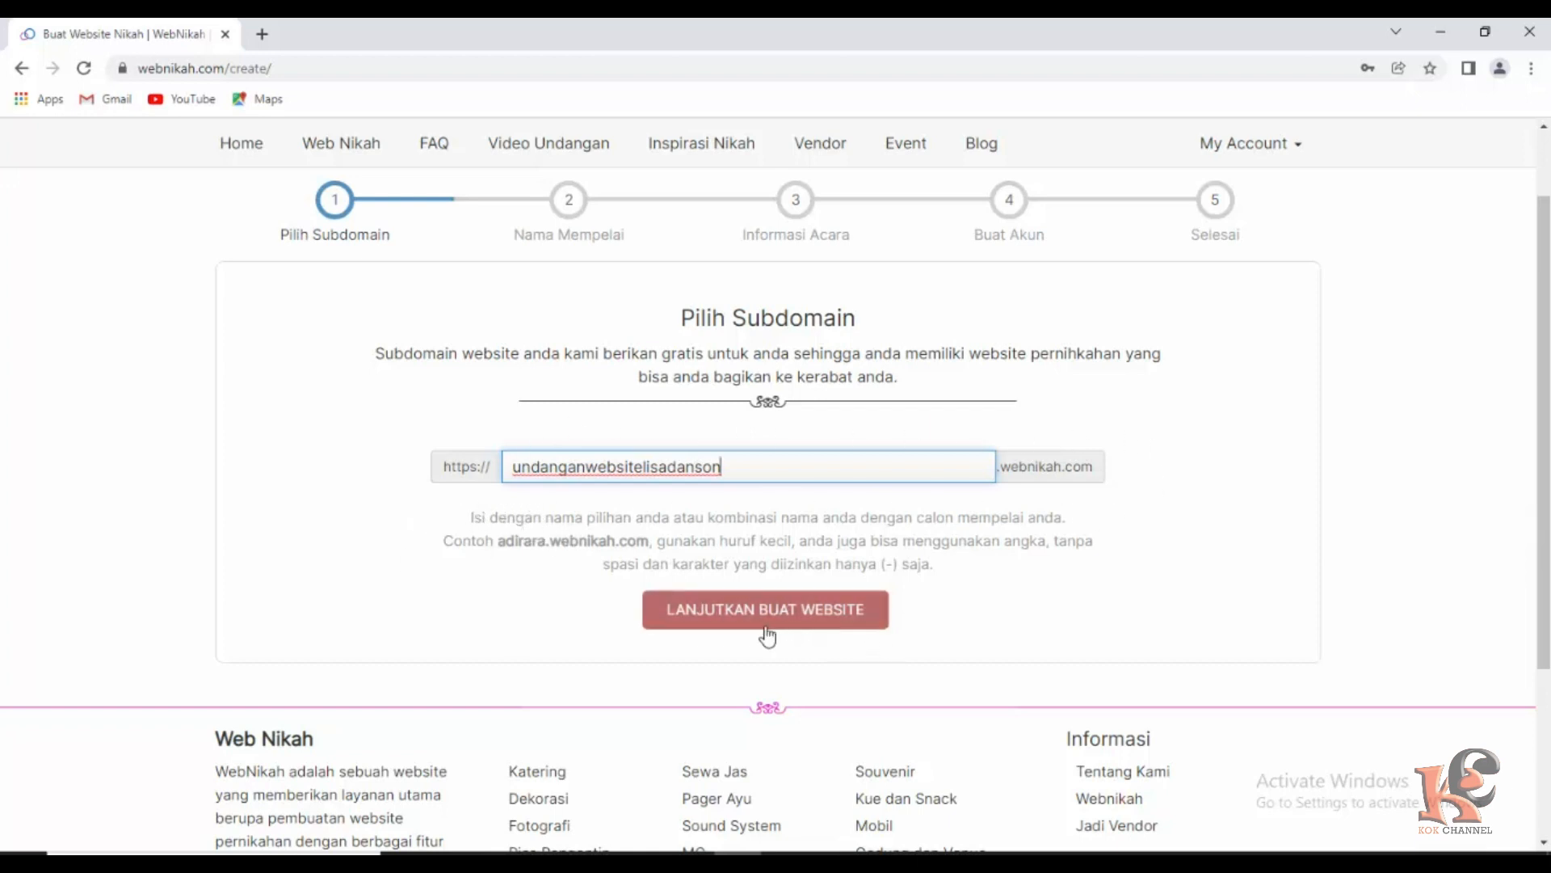
Advance to the couple names step and enter the groom's full name with the S.H title.
{"action": "left_click", "coordinate": [796, 616]}
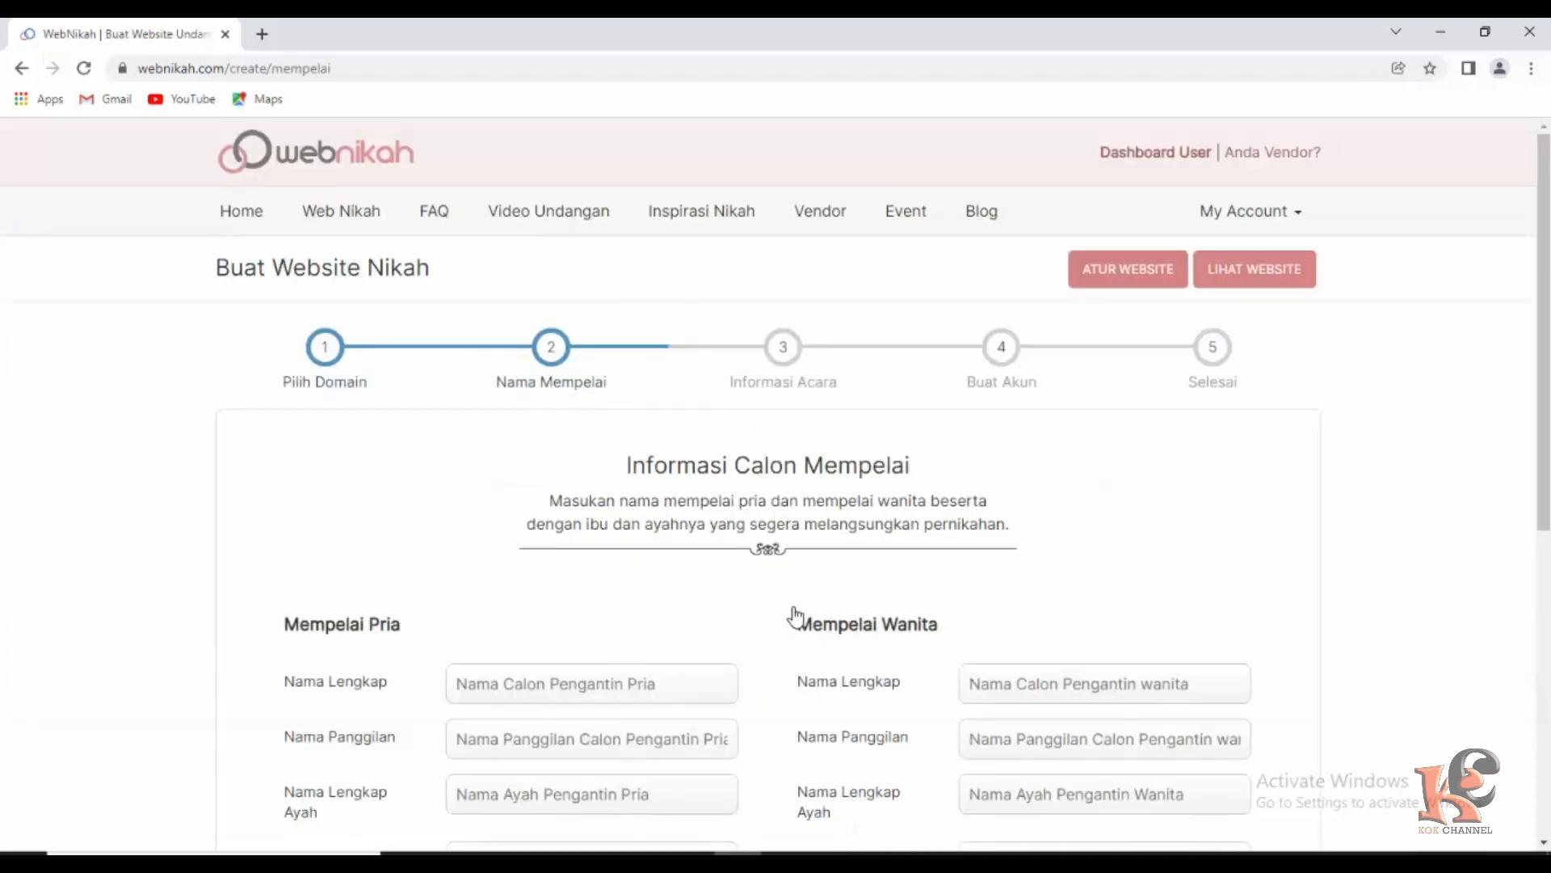
{"action": "scroll", "coordinate": [664, 558], "scroll_direction": "down", "scroll_amount": 1}
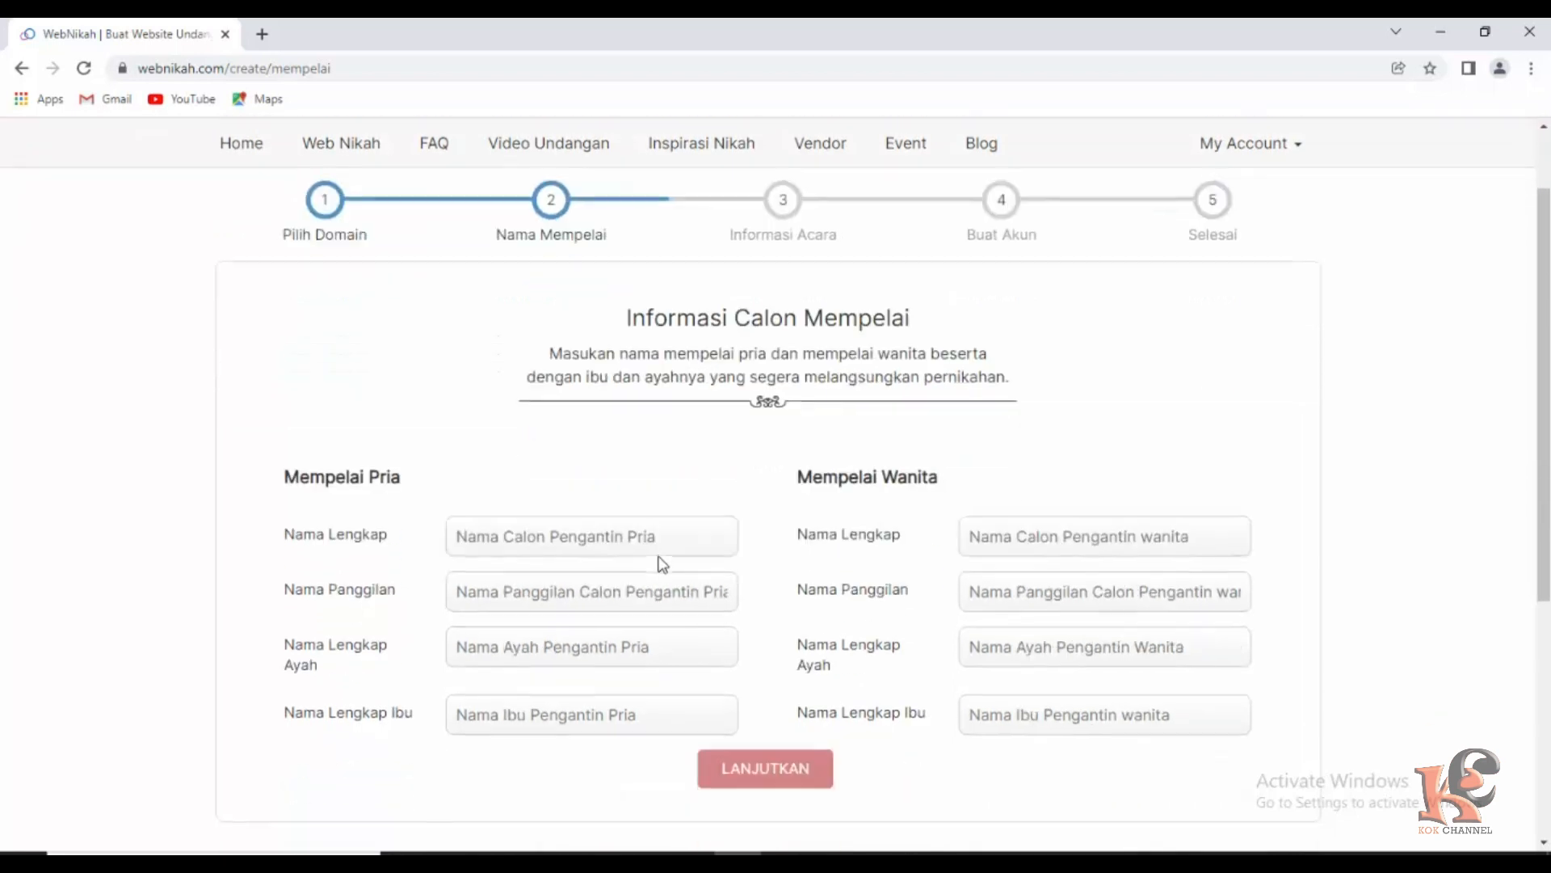
{"action": "scroll", "coordinate": [662, 563], "scroll_direction": "down", "scroll_amount": 2}
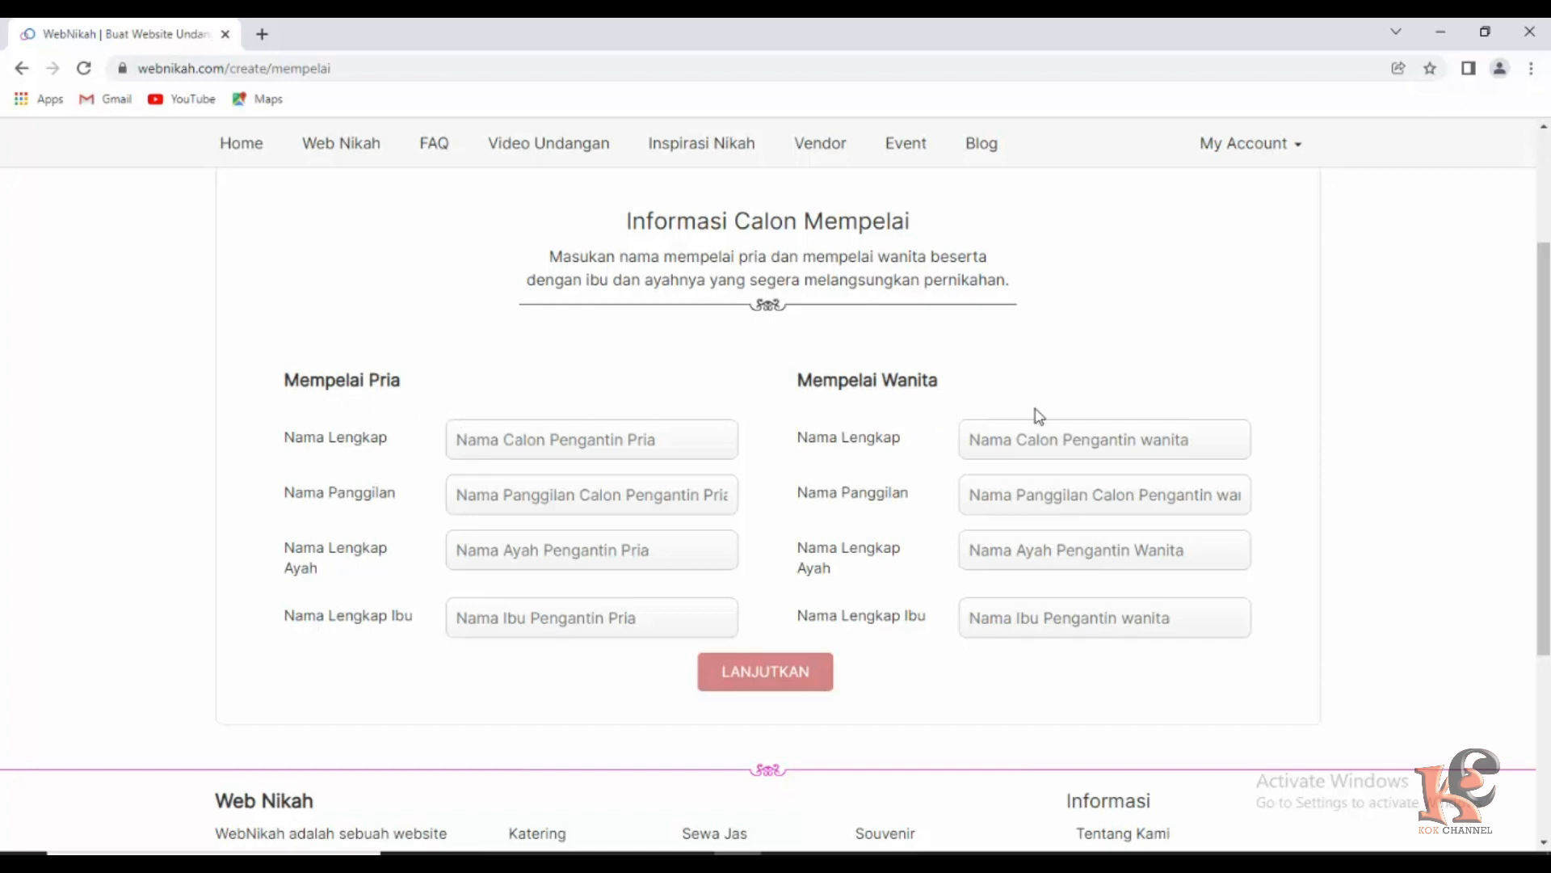
{"action": "left_click", "coordinate": [533, 446]}
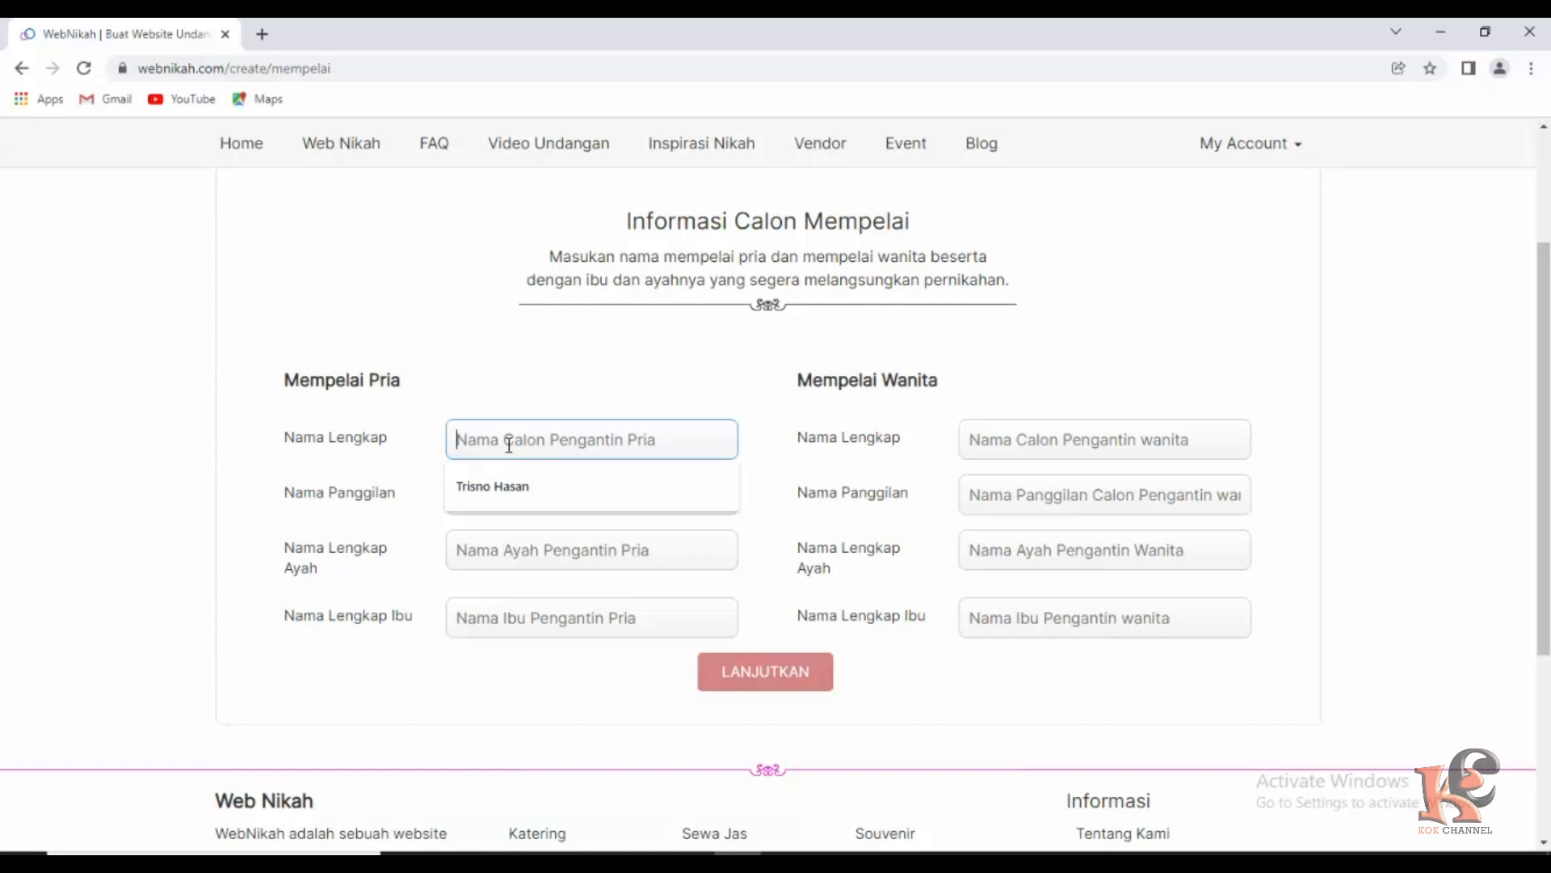
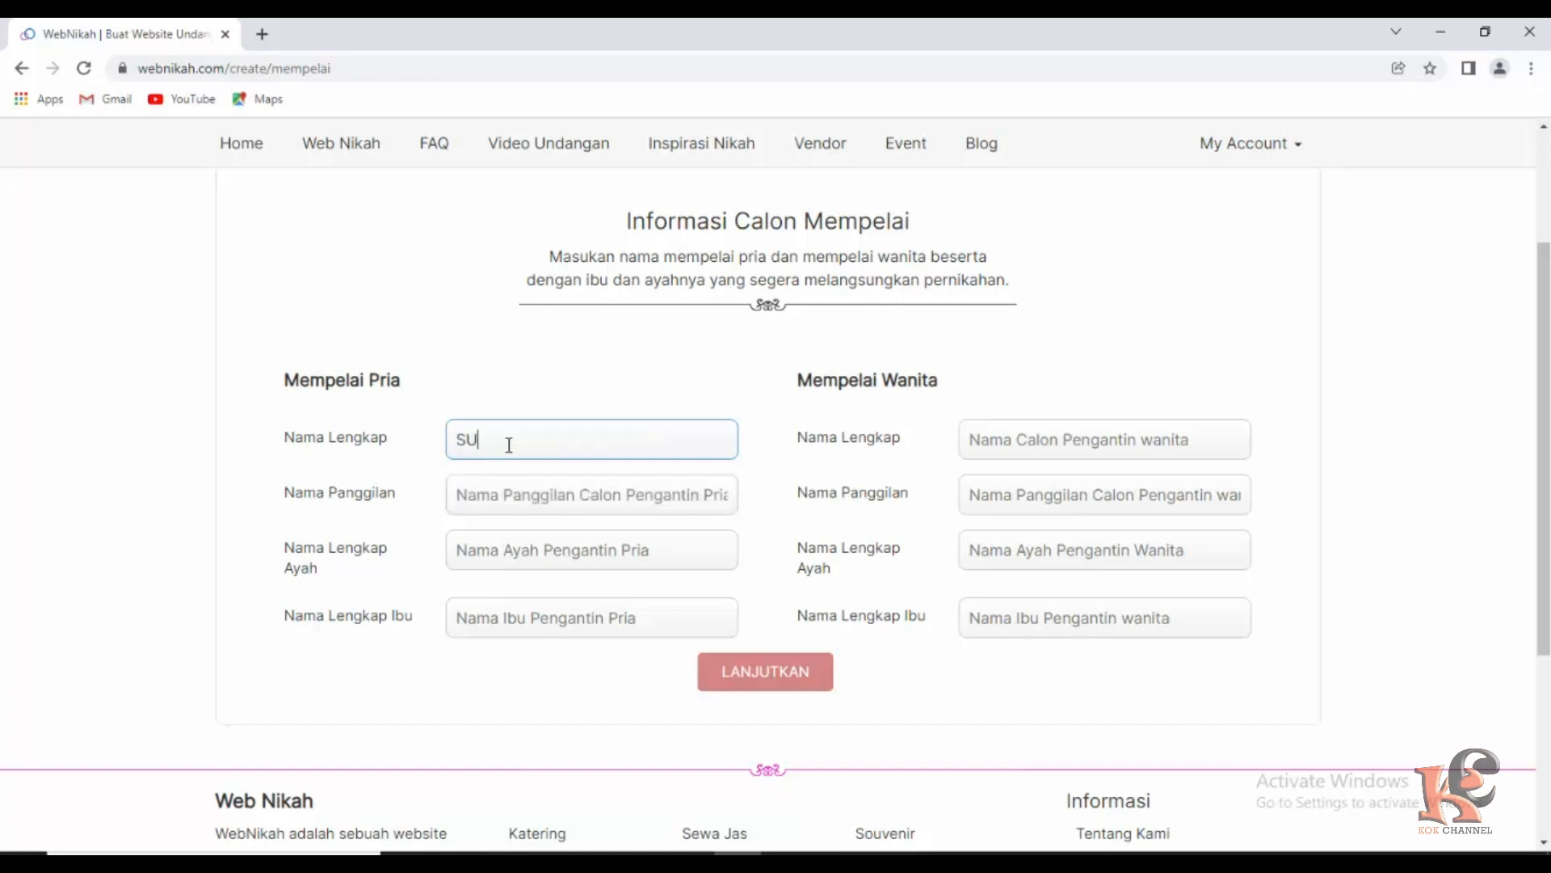
{"action": "key", "text": "BackSpace"}
Add the groom's nickname and his father's and mother's names.
{"action": "left_click", "coordinate": [497, 502]}
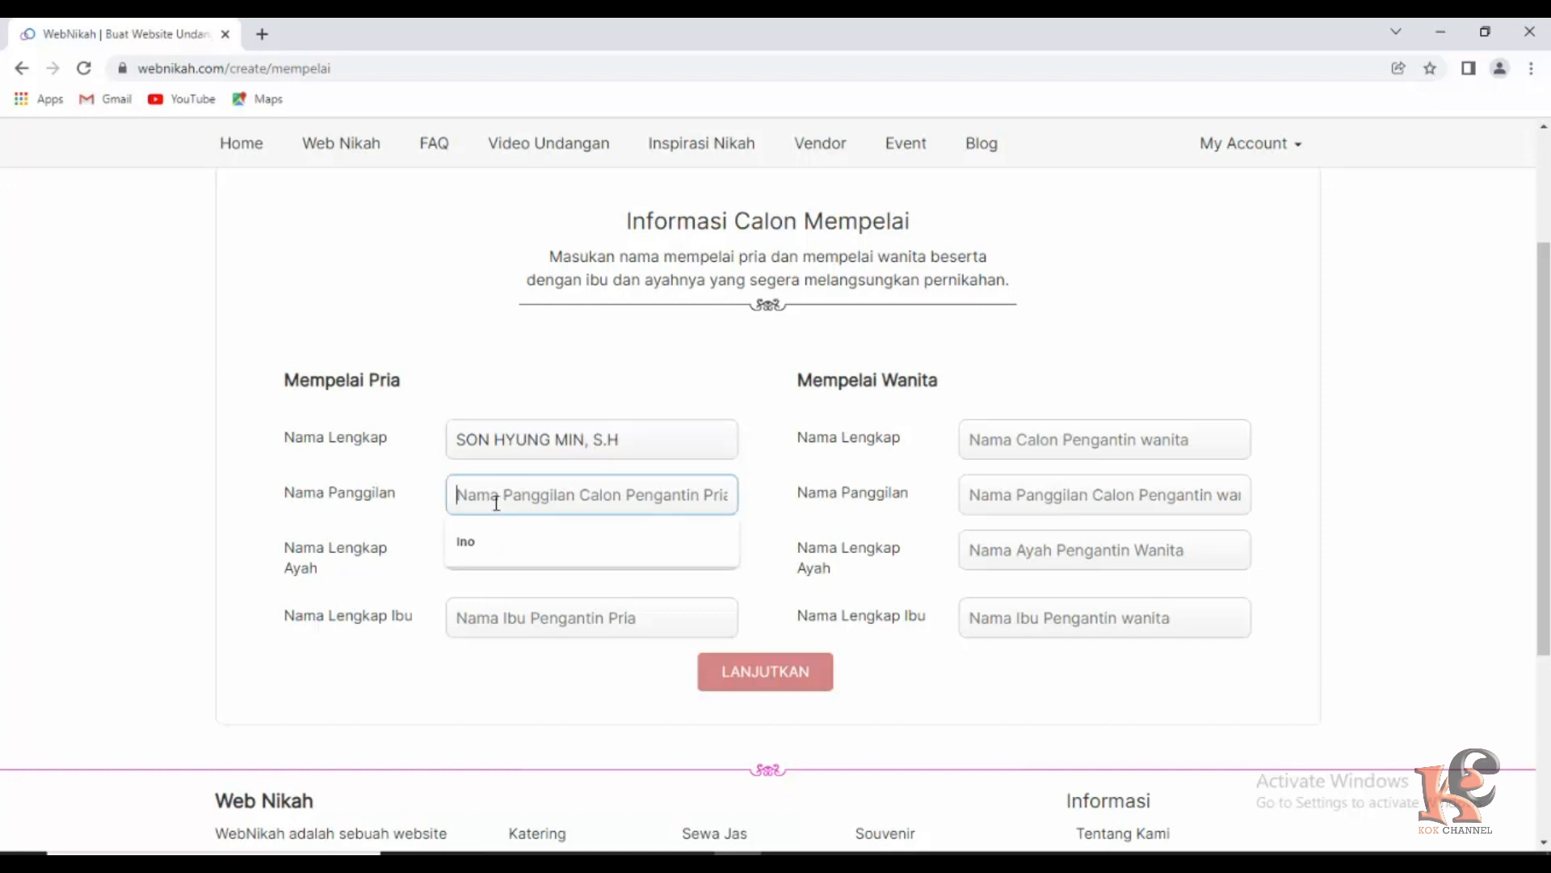
{"action": "type", "text": "SON"}
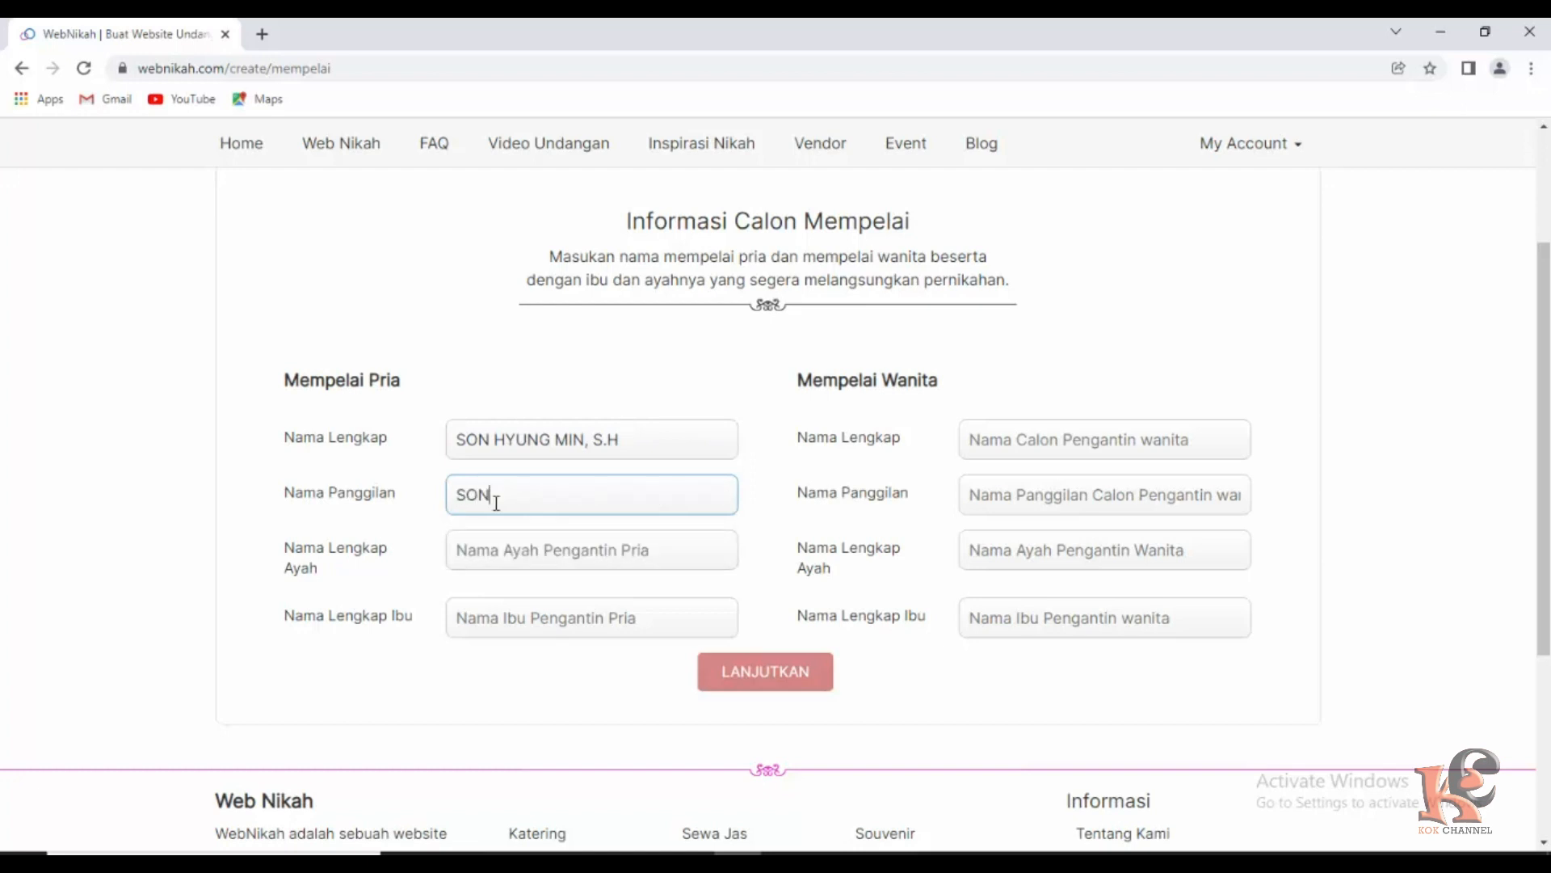
{"action": "left_click", "coordinate": [511, 558]}
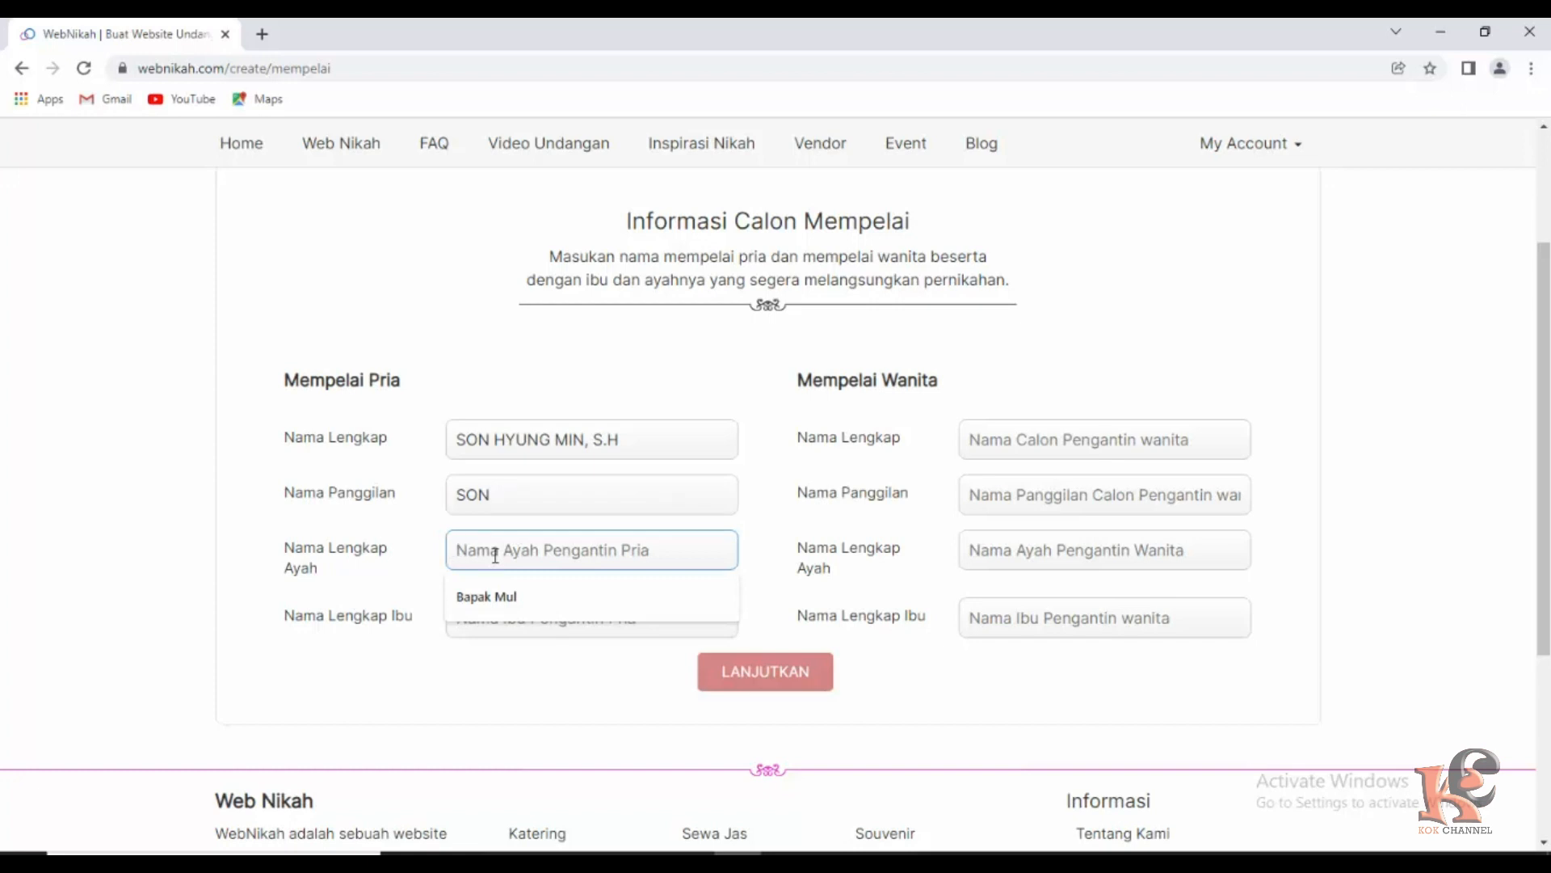
{"action": "type", "text": "Bap"}
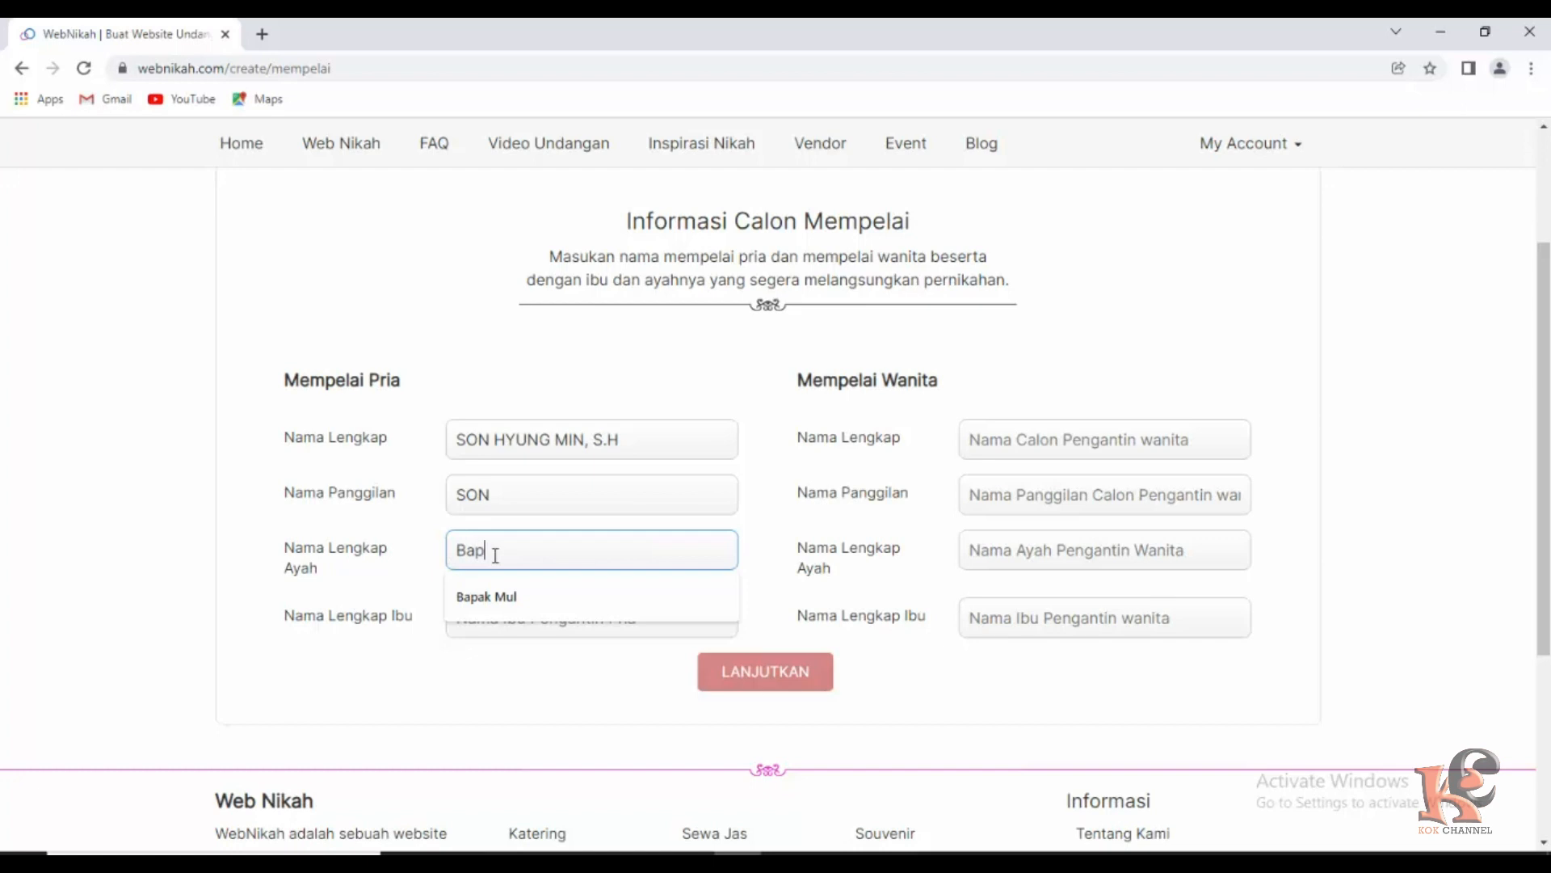
{"action": "type", "text": "ak Ir"}
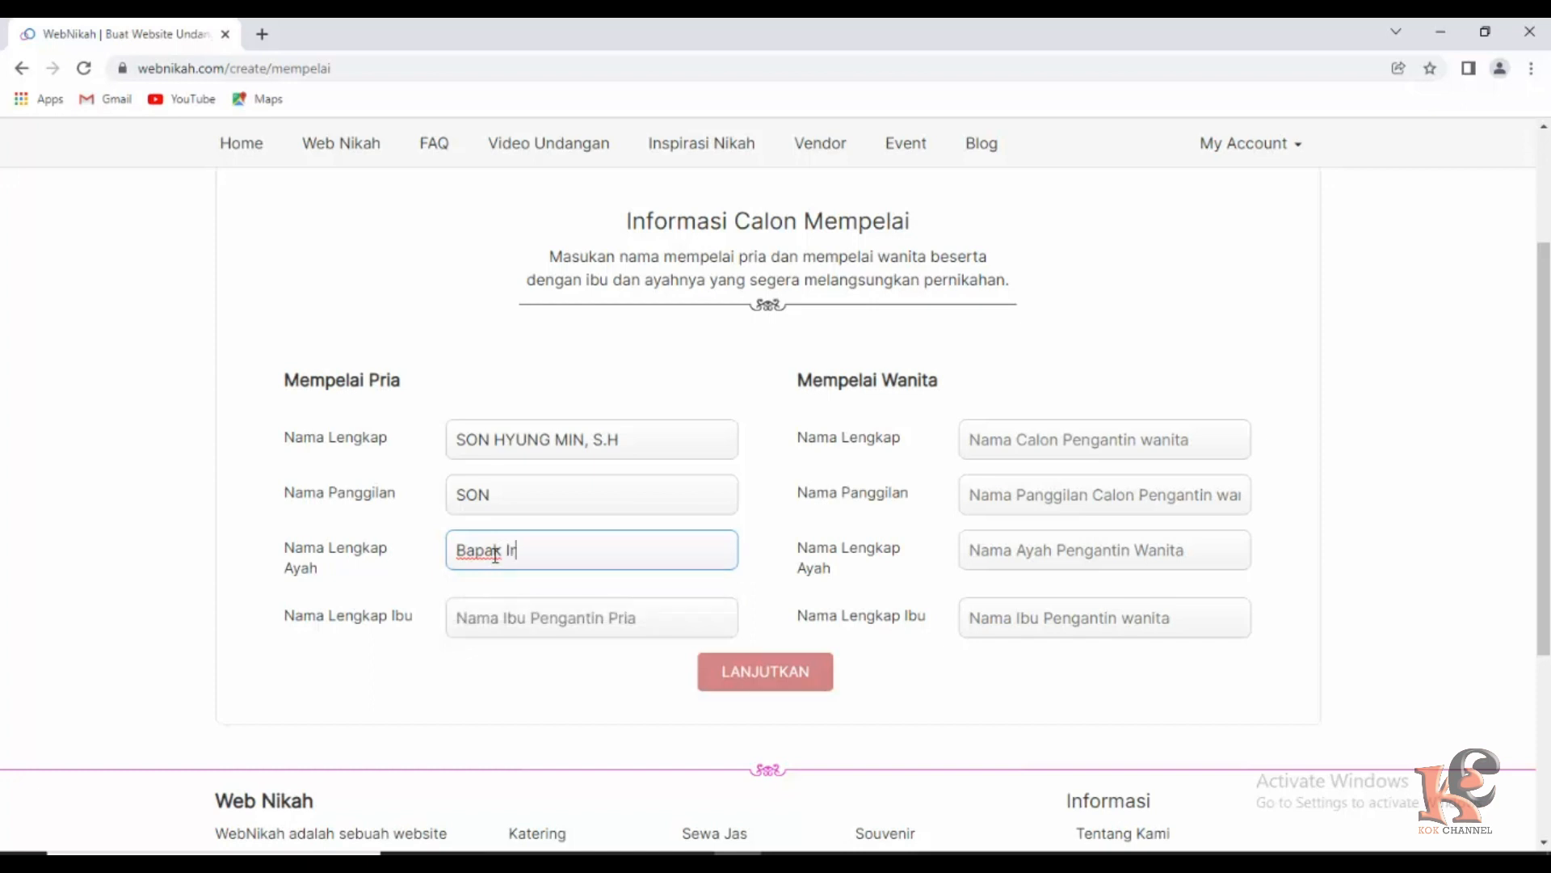
{"action": "type", "text": "ham"}
{"action": "left_click", "coordinate": [501, 619]}
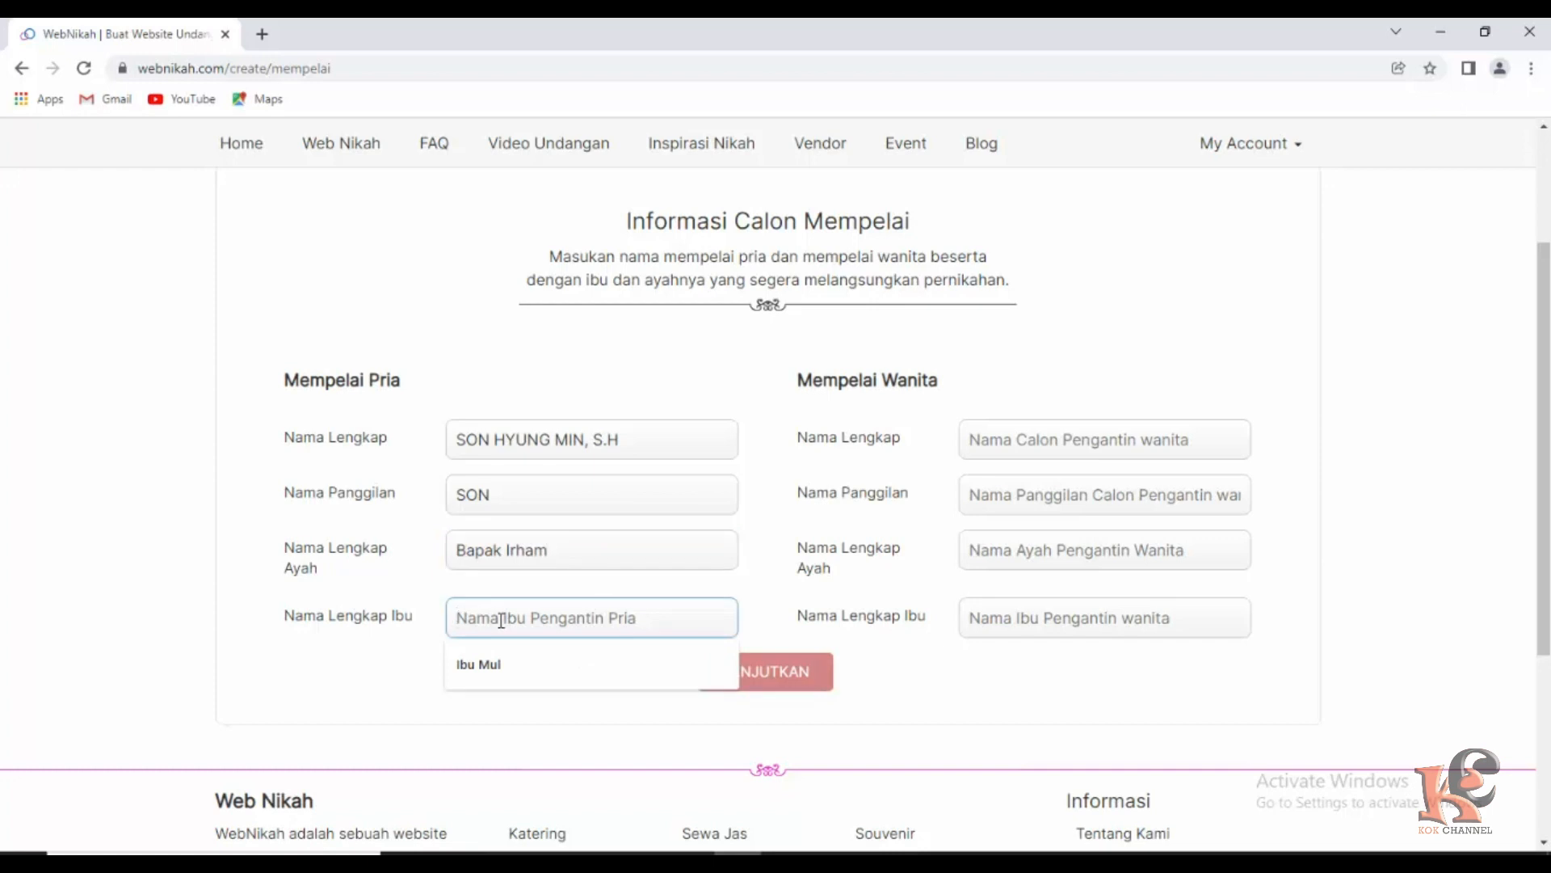
{"action": "type", "text": "Ibu"}
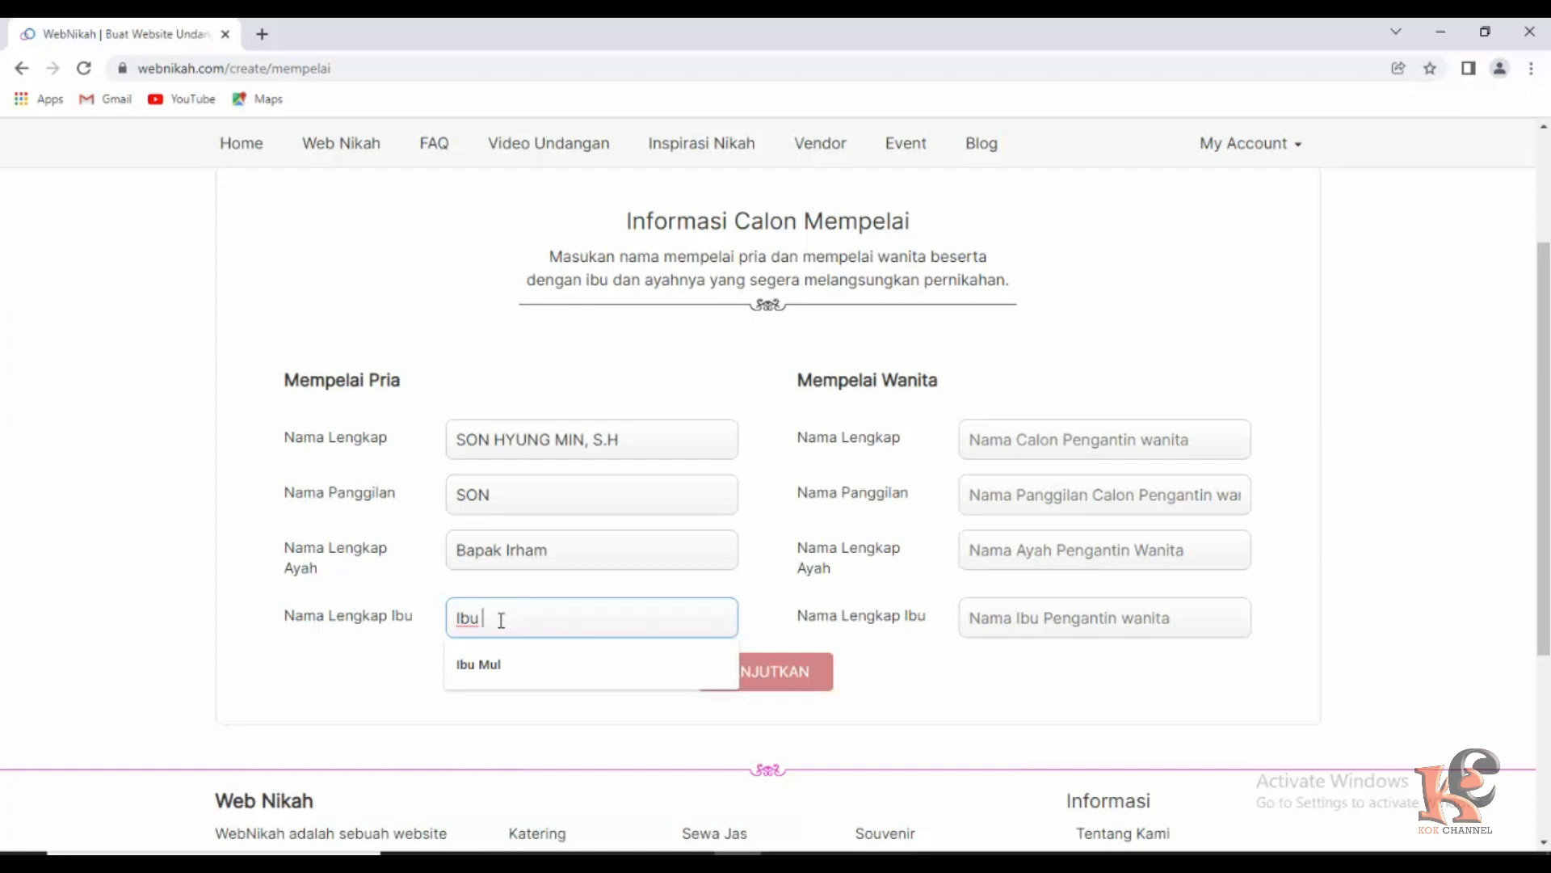
{"action": "type", "text": "Tuty"}
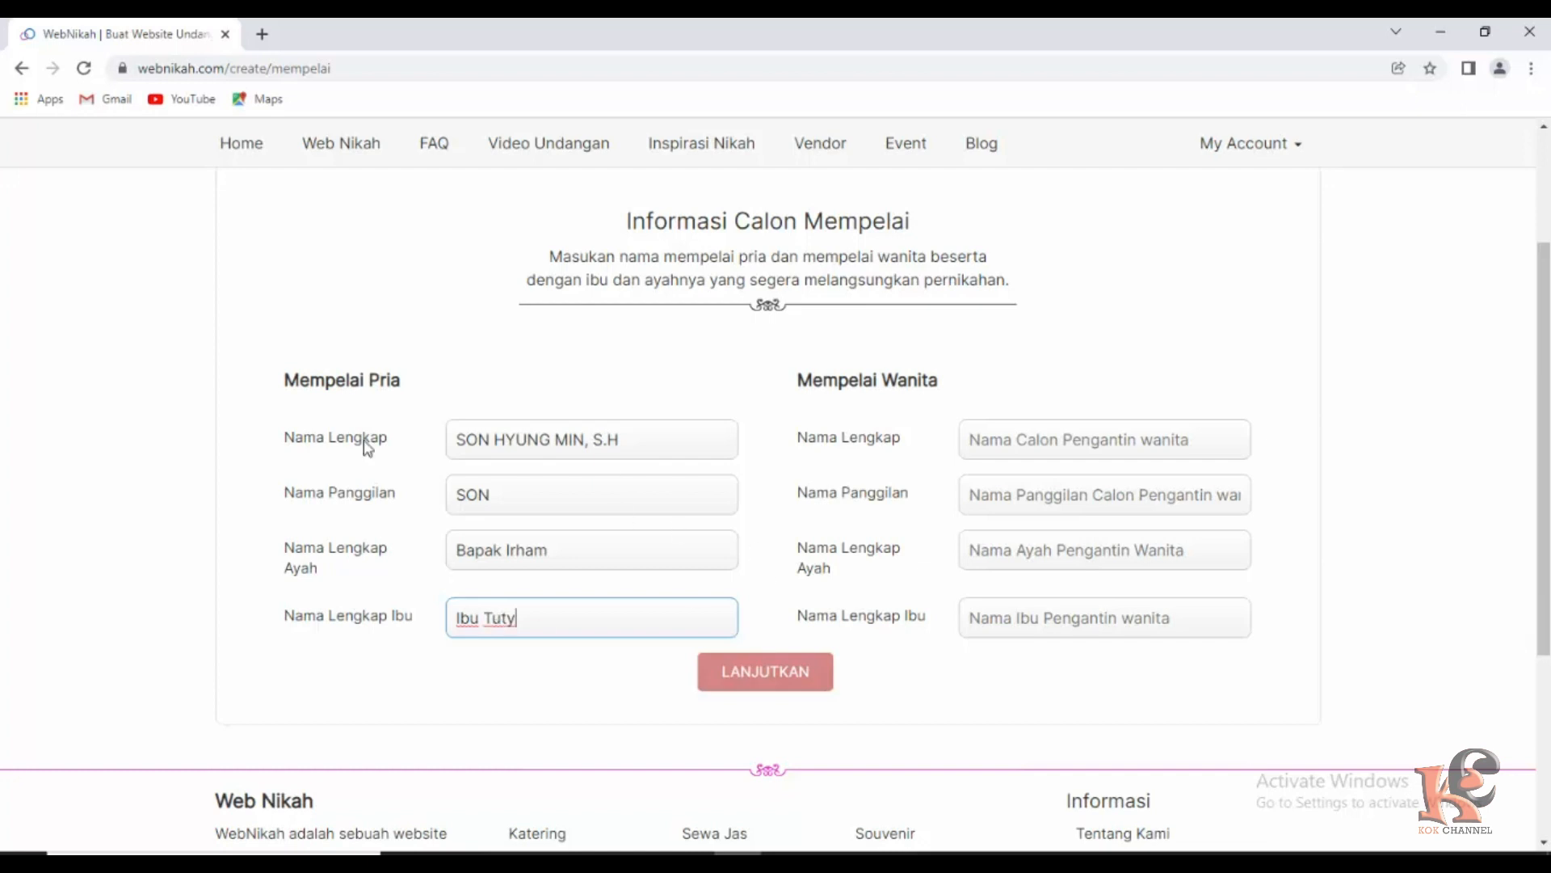
Enter the bride's full name with the S.Pd title and her nickname.
{"action": "left_click", "coordinate": [1042, 444]}
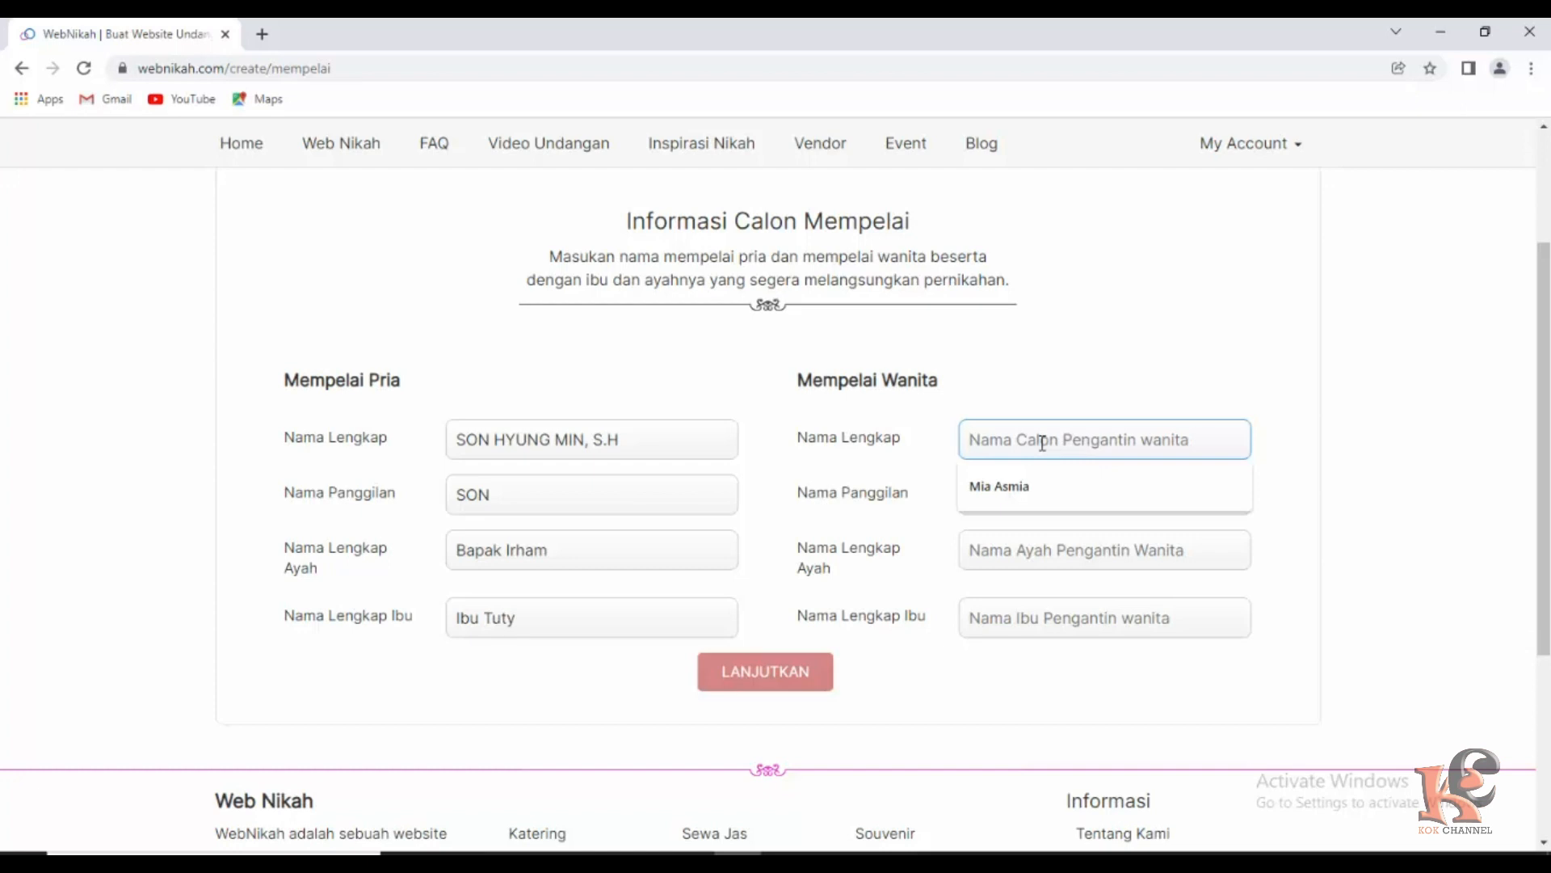
{"action": "type", "text": "LiSA "}
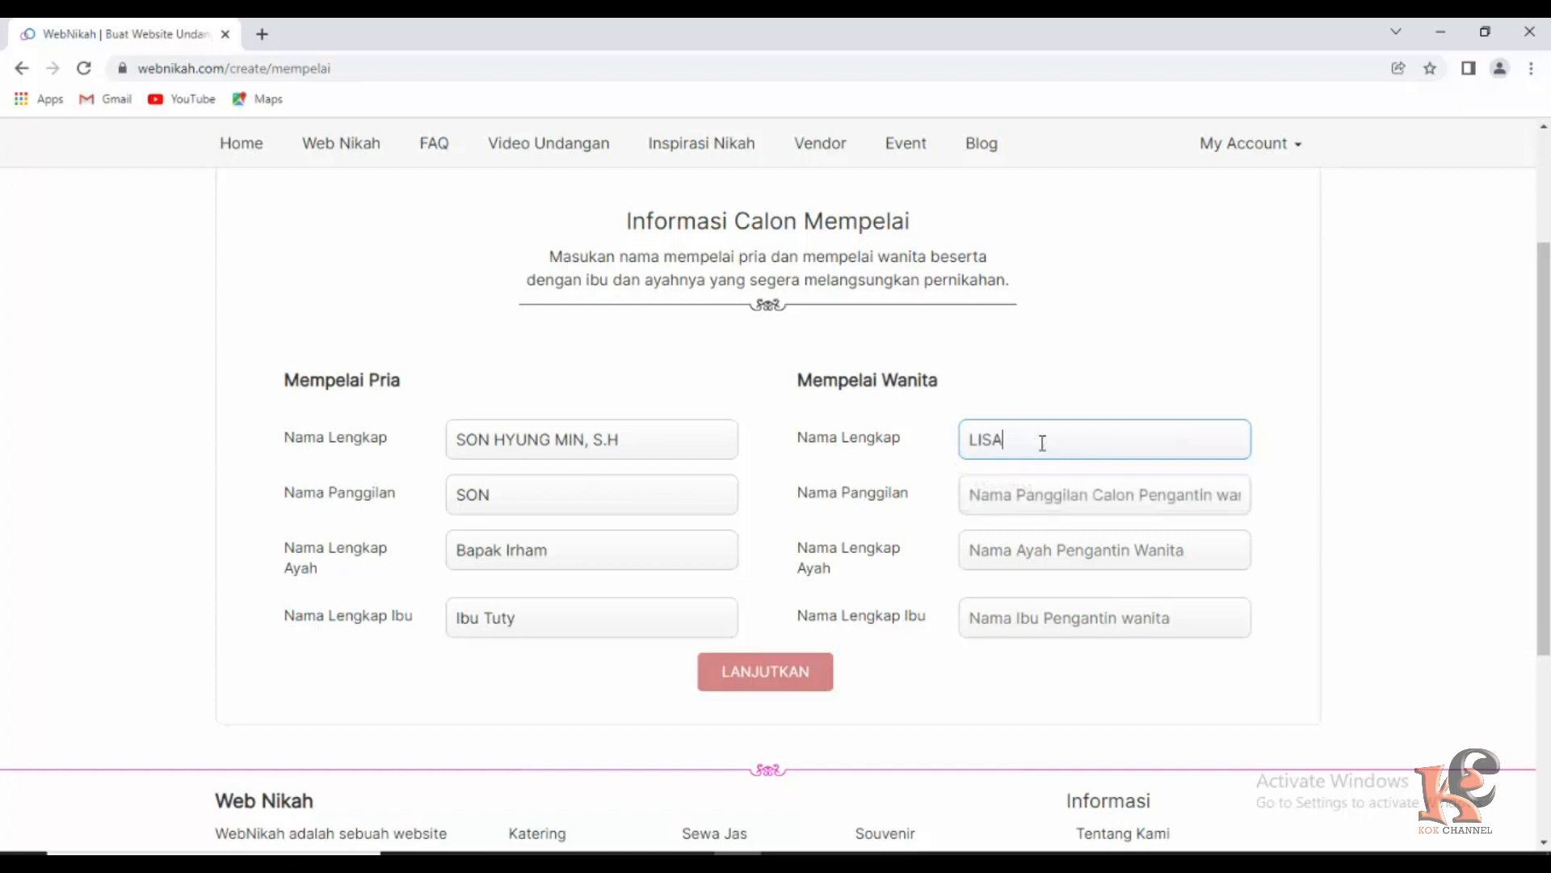
{"action": "type", "text": "BLACKPINK, S.Pd"}
{"action": "left_click", "coordinate": [1016, 500]}
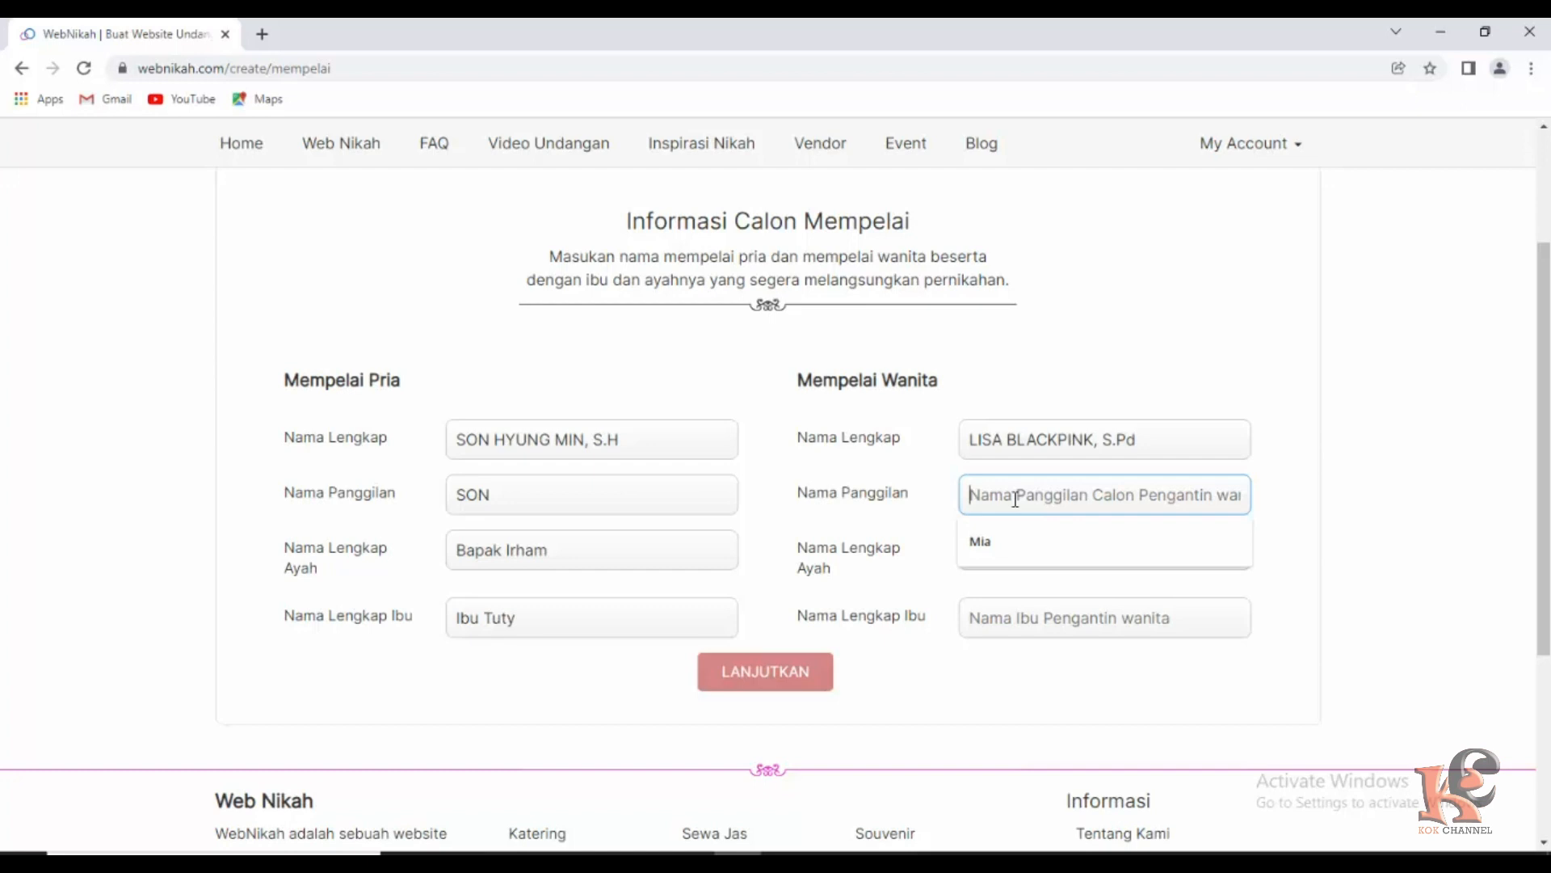
{"action": "type", "text": "LISA"}
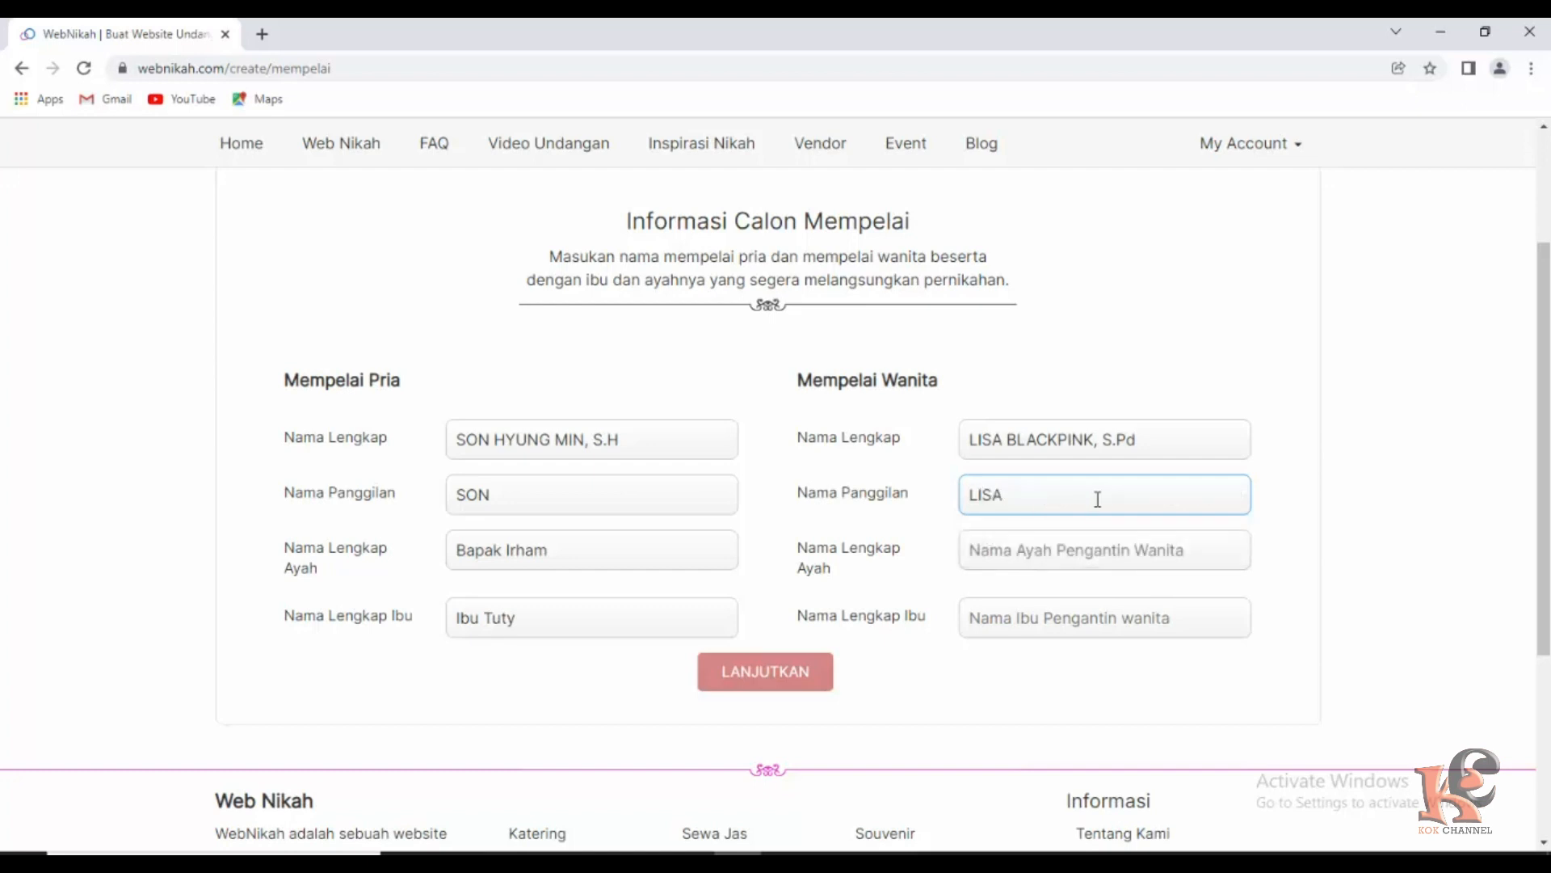
Add the bride's father's and mother's names and continue to Informasi Acara.
{"action": "left_click", "coordinate": [1054, 548]}
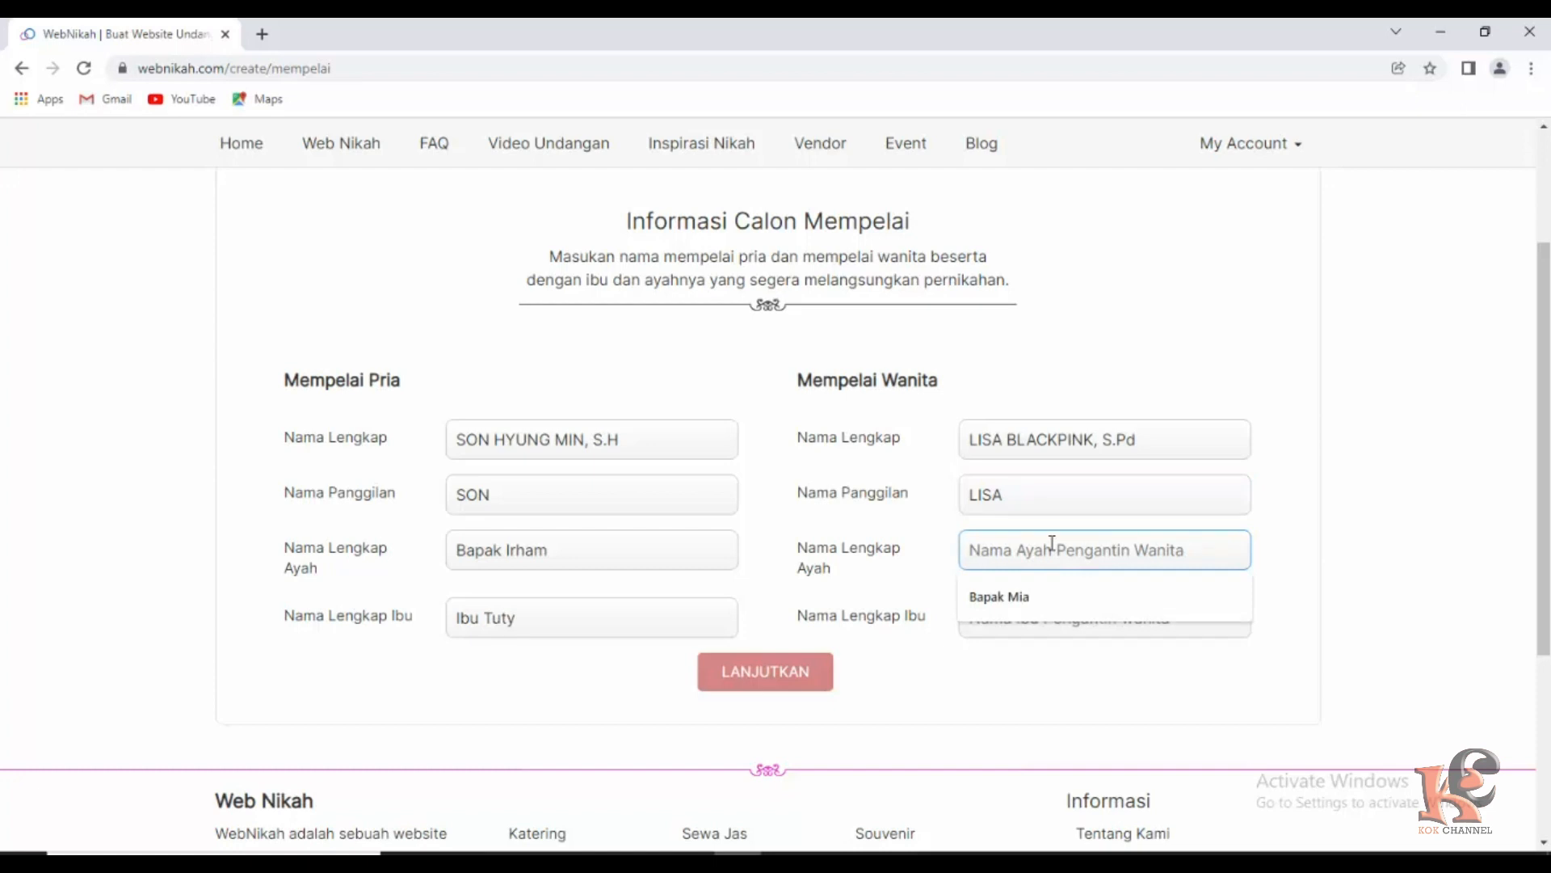
{"action": "type", "text": "Bapak "}
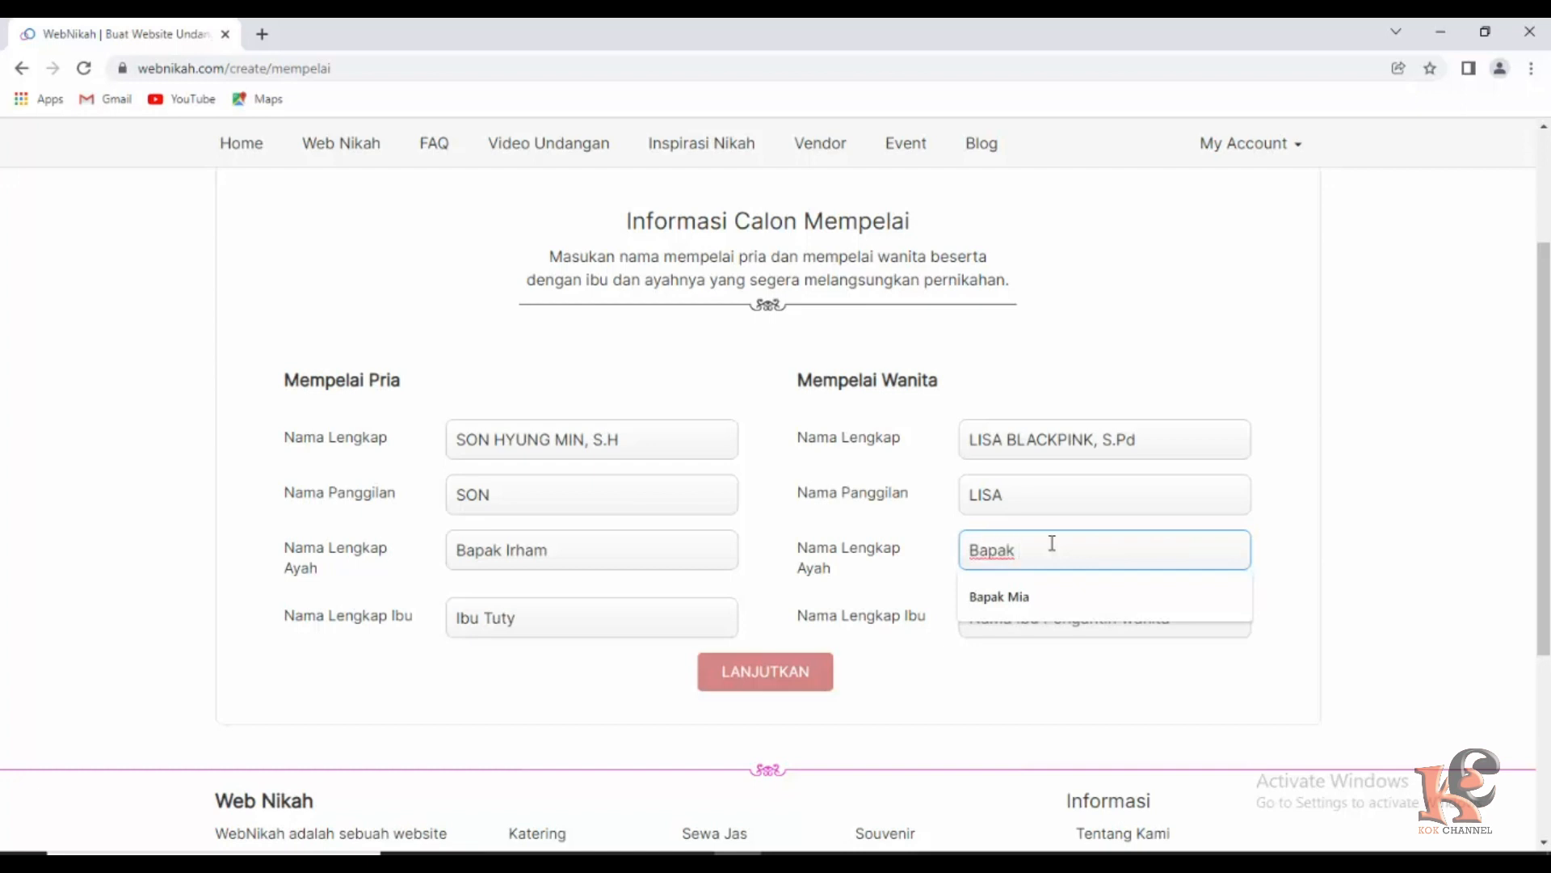
{"action": "type", "text": "Ru"}
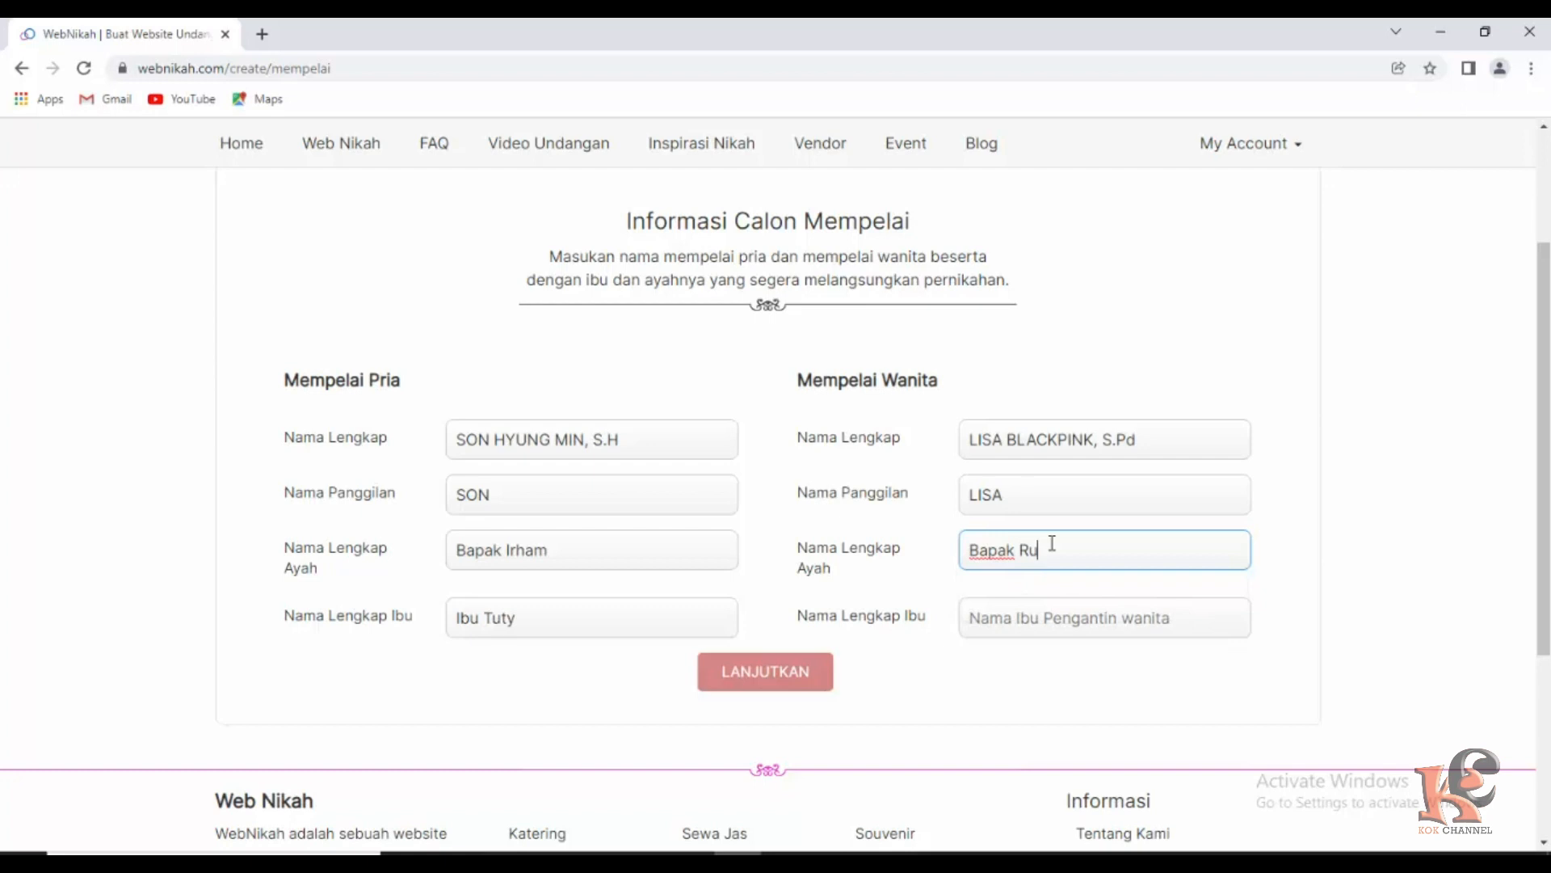
{"action": "type", "text": "di"}
{"action": "left_click", "coordinate": [1022, 622]}
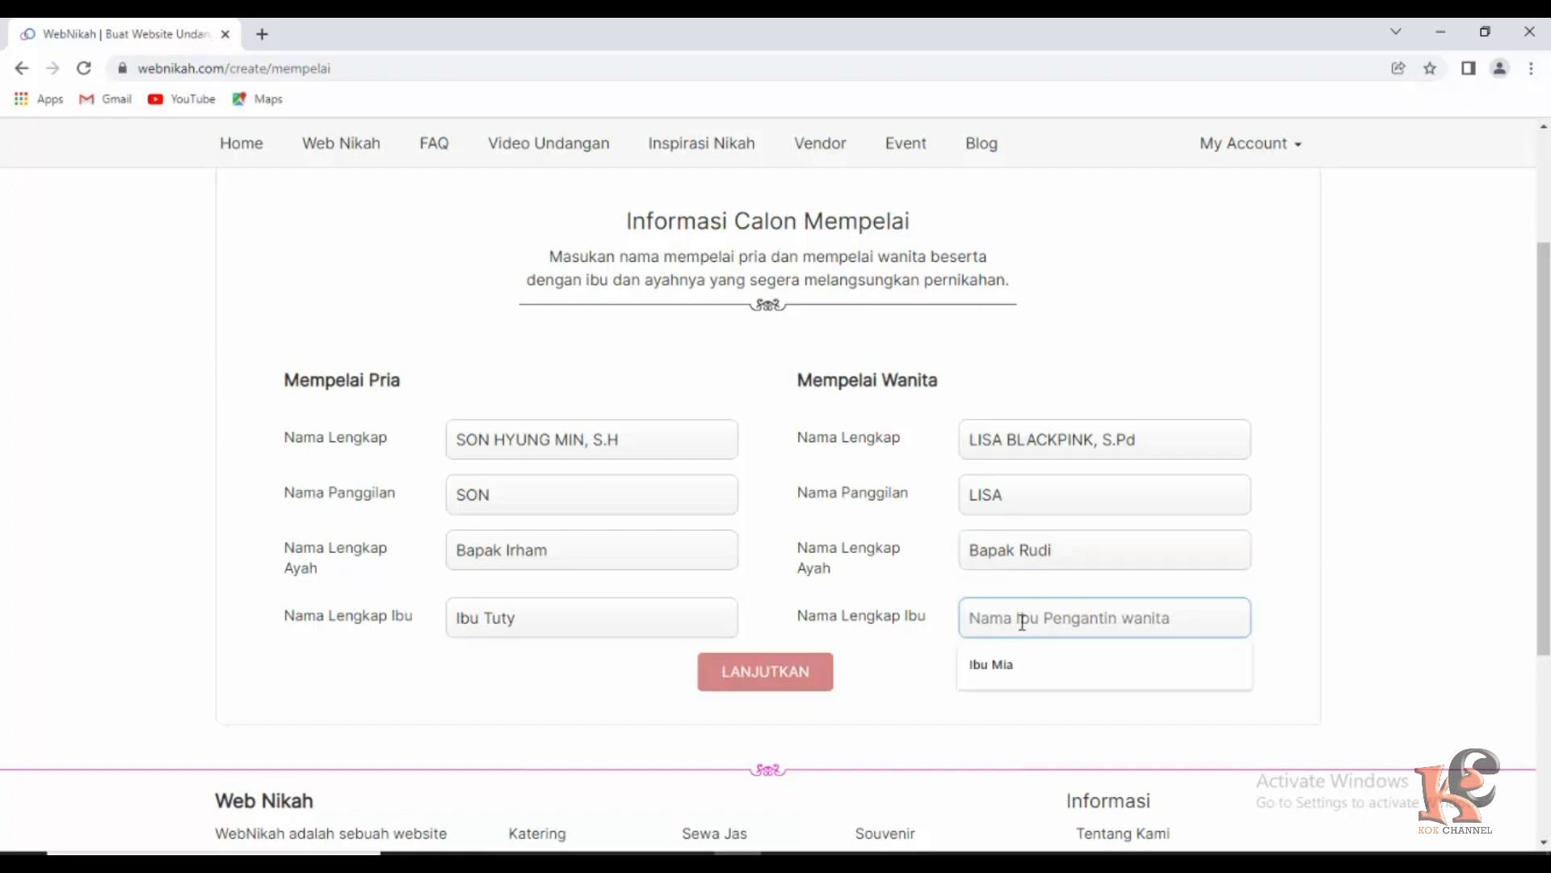
{"action": "type", "text": "Ibu"}
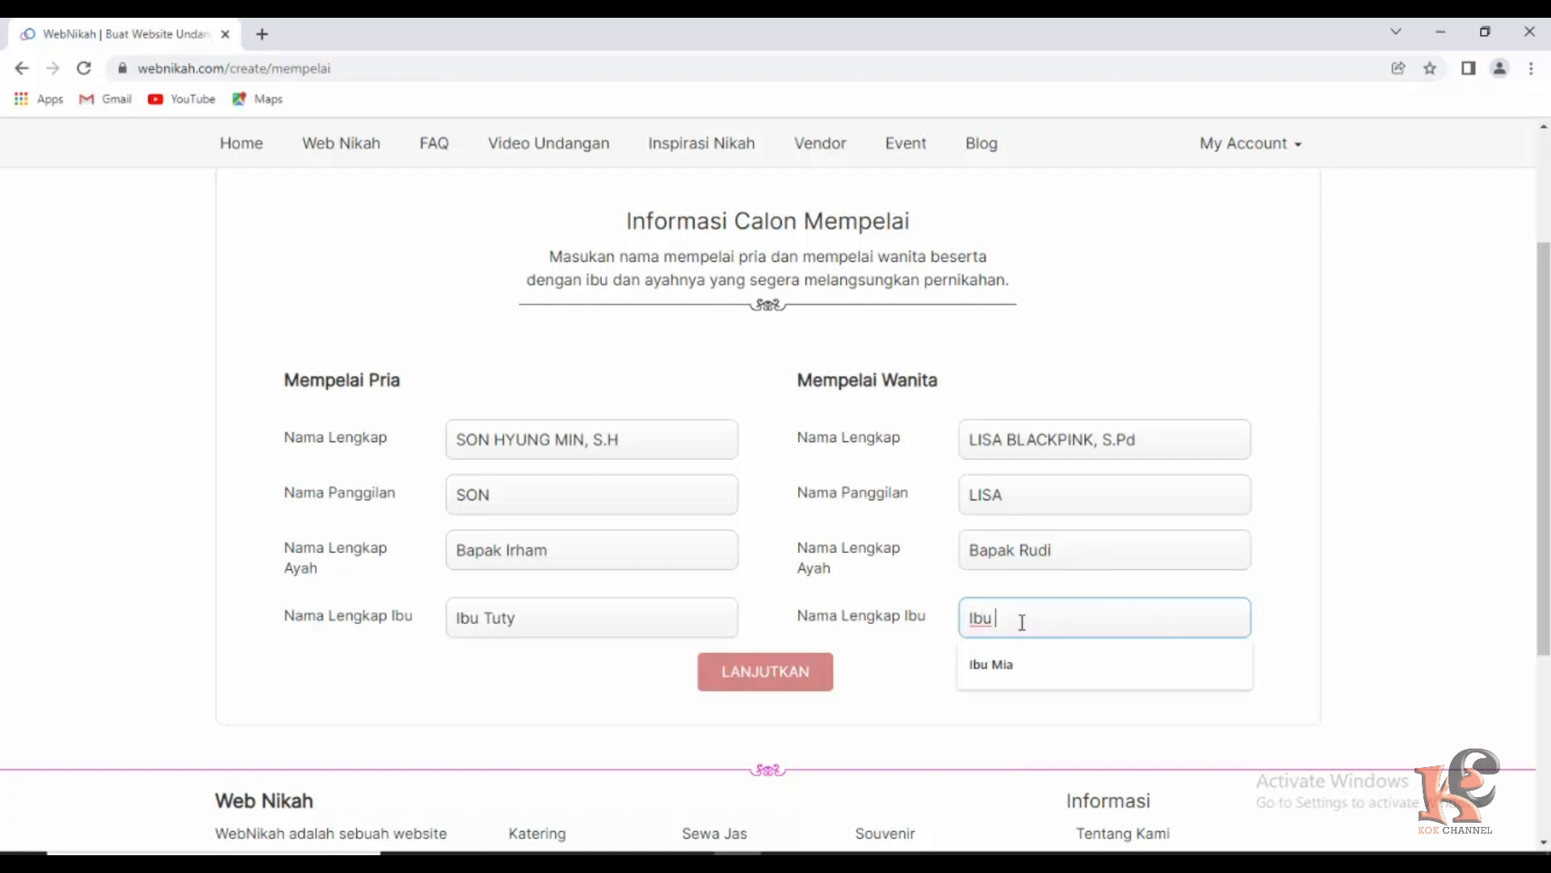
{"action": "type", "text": " Rumi"}
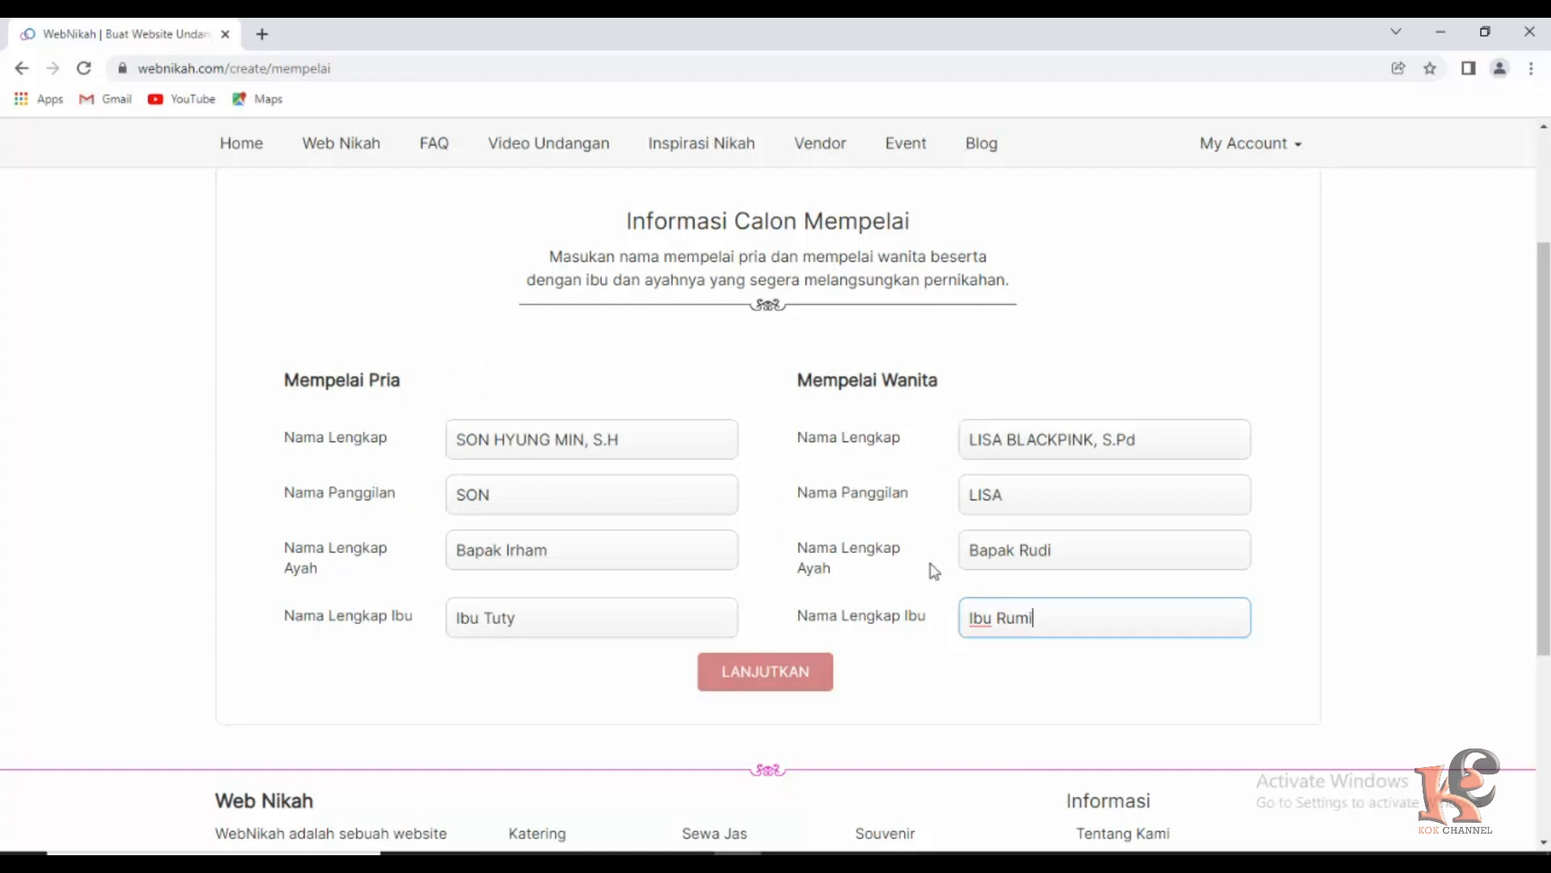
{"action": "scroll", "coordinate": [832, 642], "scroll_direction": "down", "scroll_amount": 3}
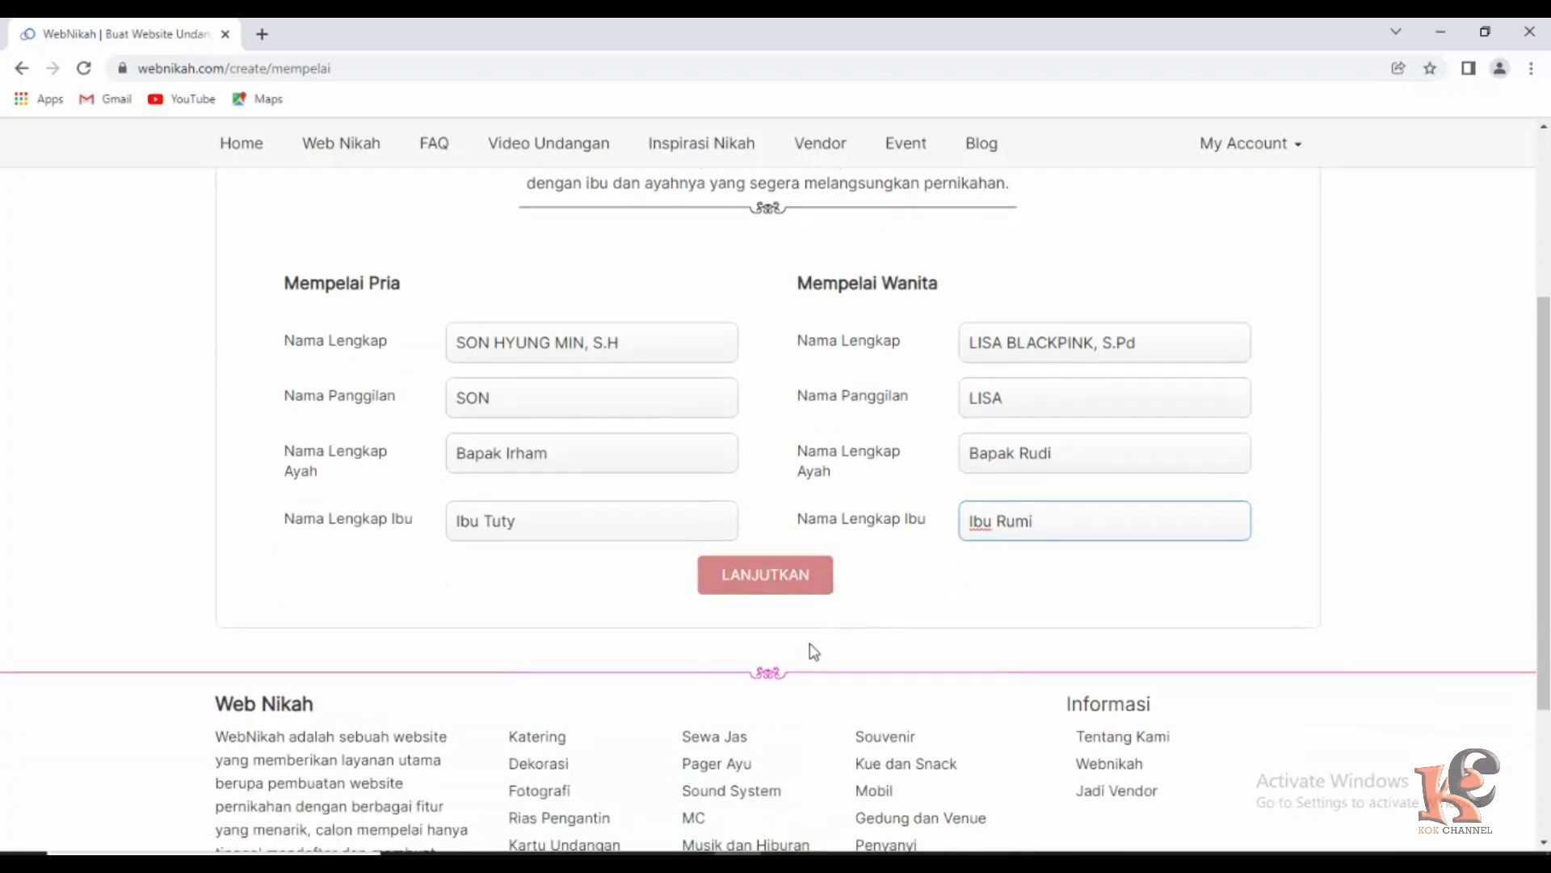
{"action": "left_click", "coordinate": [780, 392]}
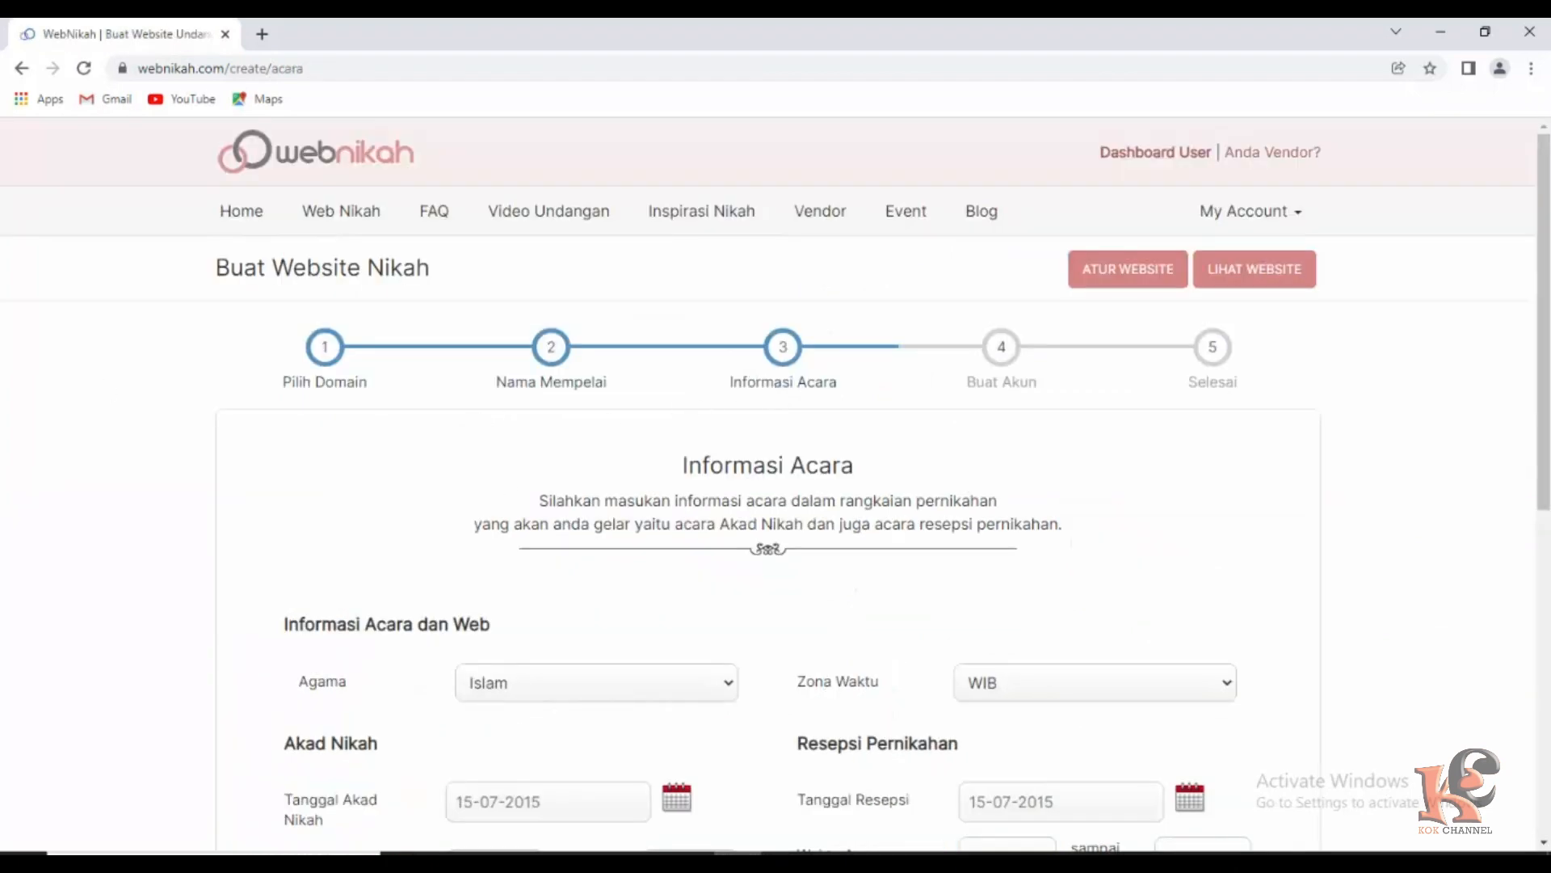
Set the Tanggal Akad Nikah to 2021-11-26.
{"action": "scroll", "coordinate": [793, 533], "scroll_direction": "down", "scroll_amount": 2}
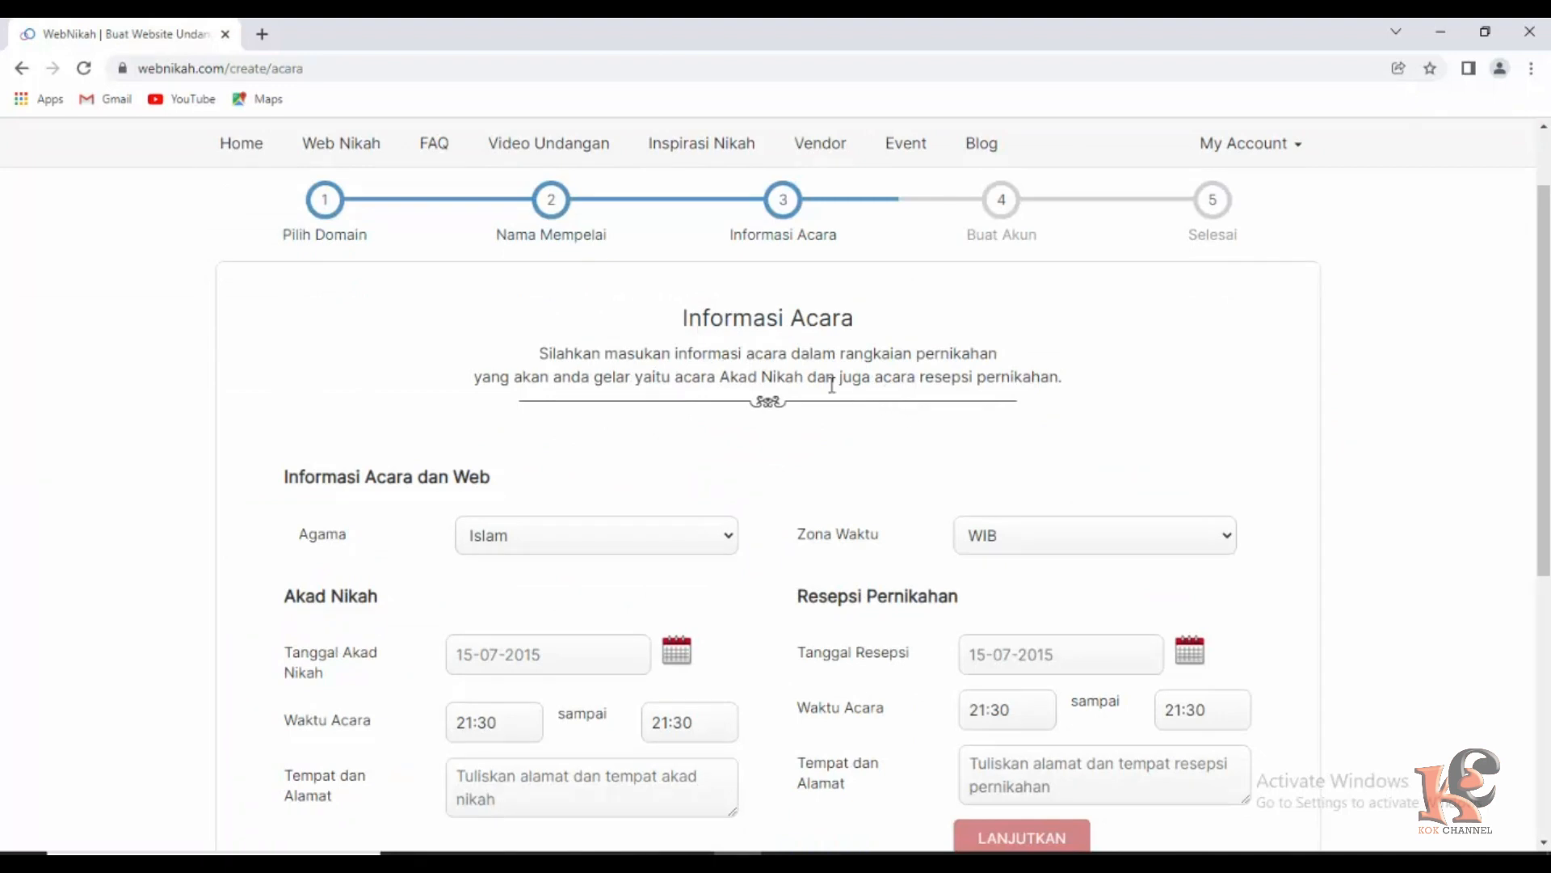
{"action": "scroll", "coordinate": [578, 502], "scroll_direction": "down", "scroll_amount": 1}
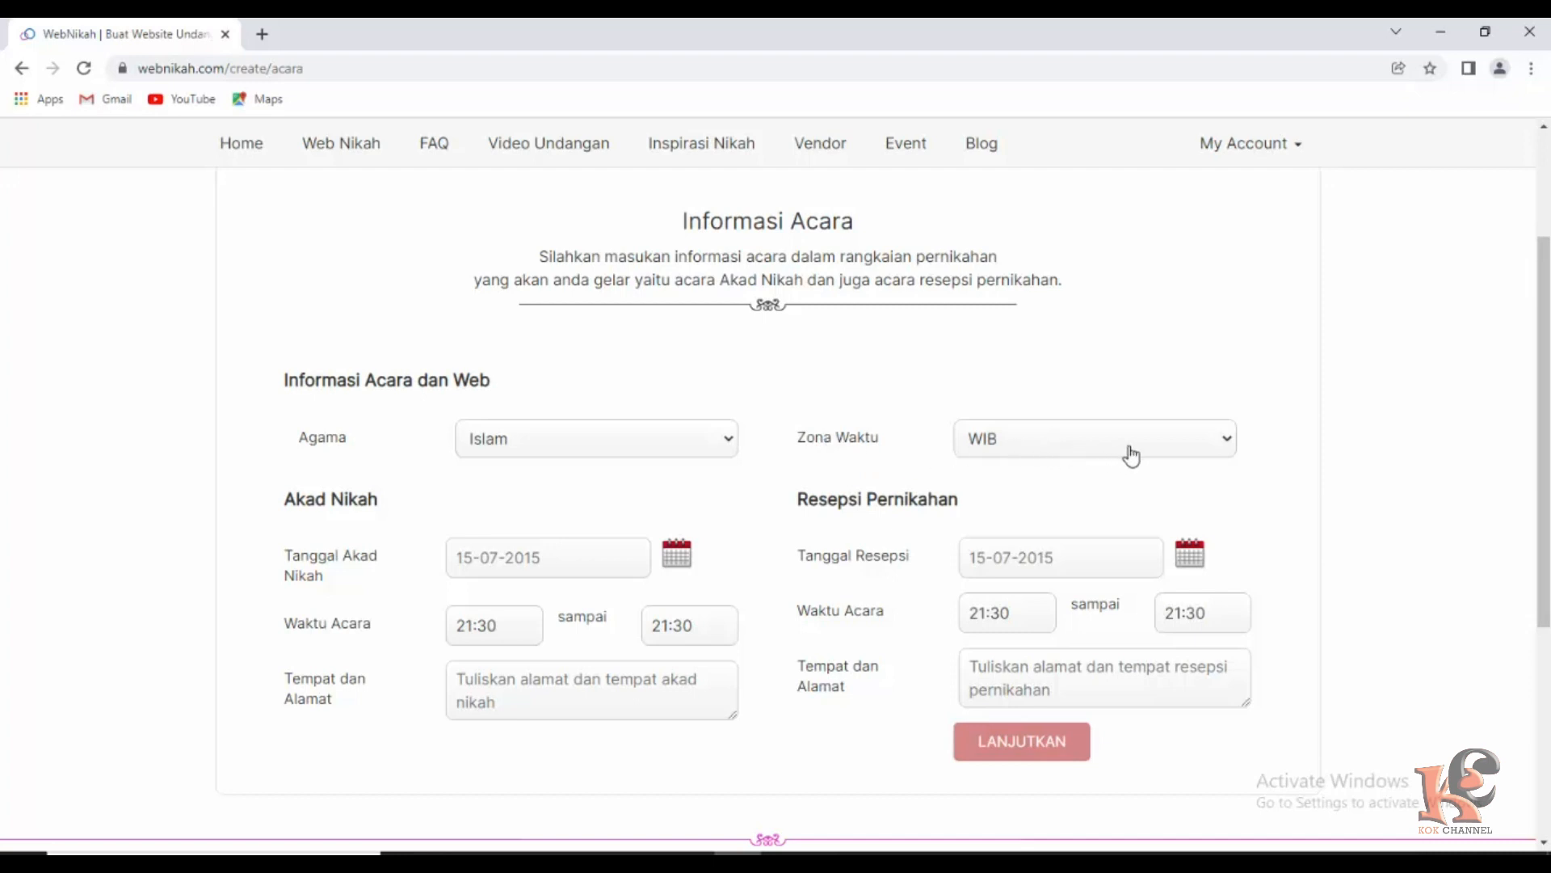
{"action": "left_click", "coordinate": [1226, 447]}
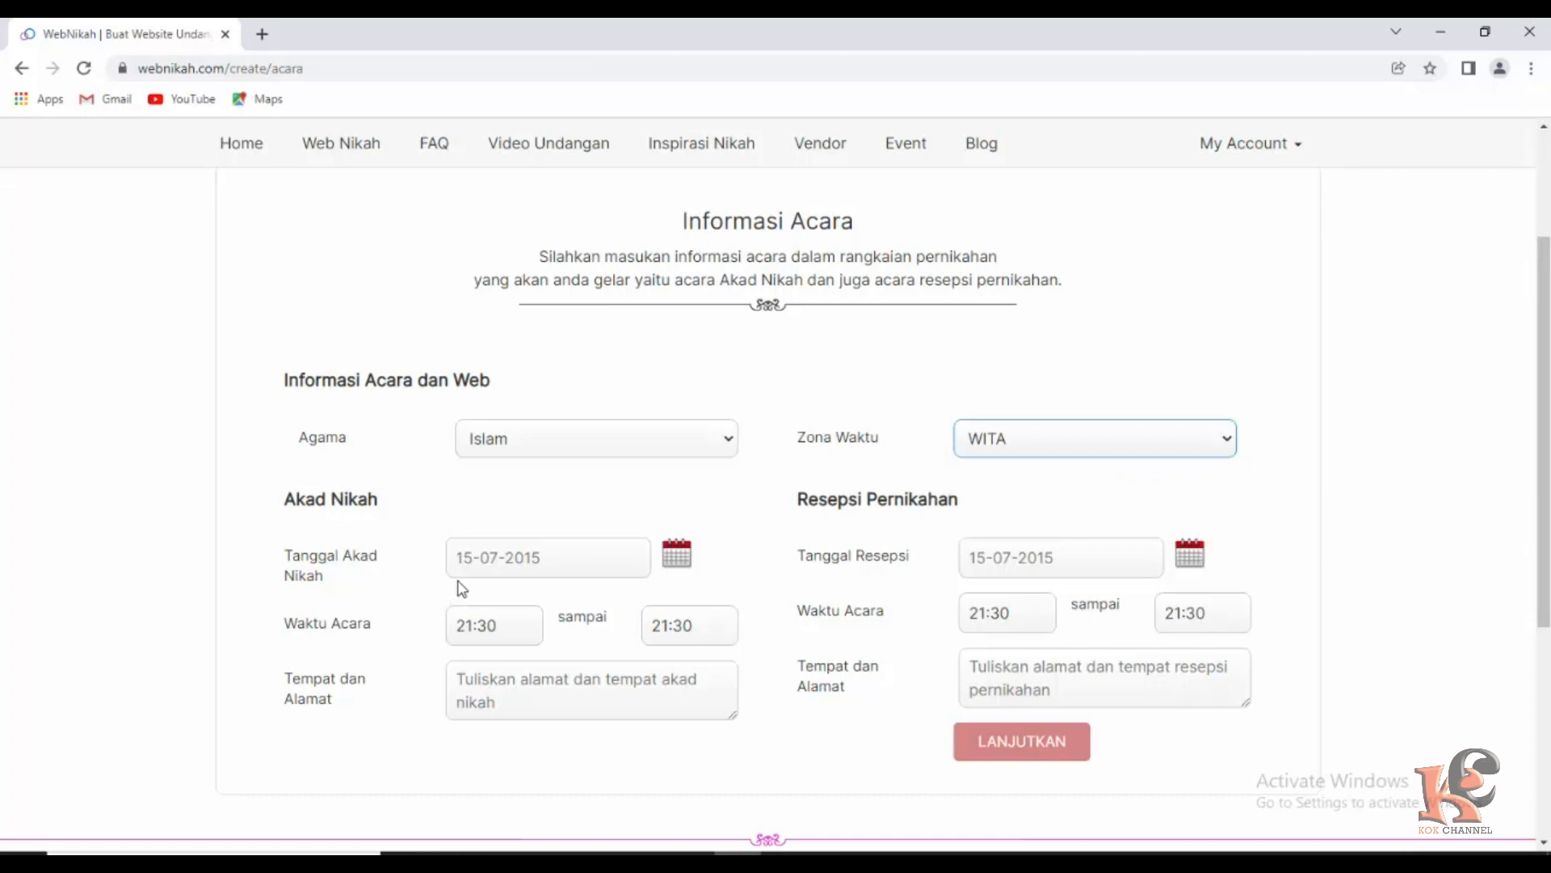
{"action": "left_click", "coordinate": [570, 566]}
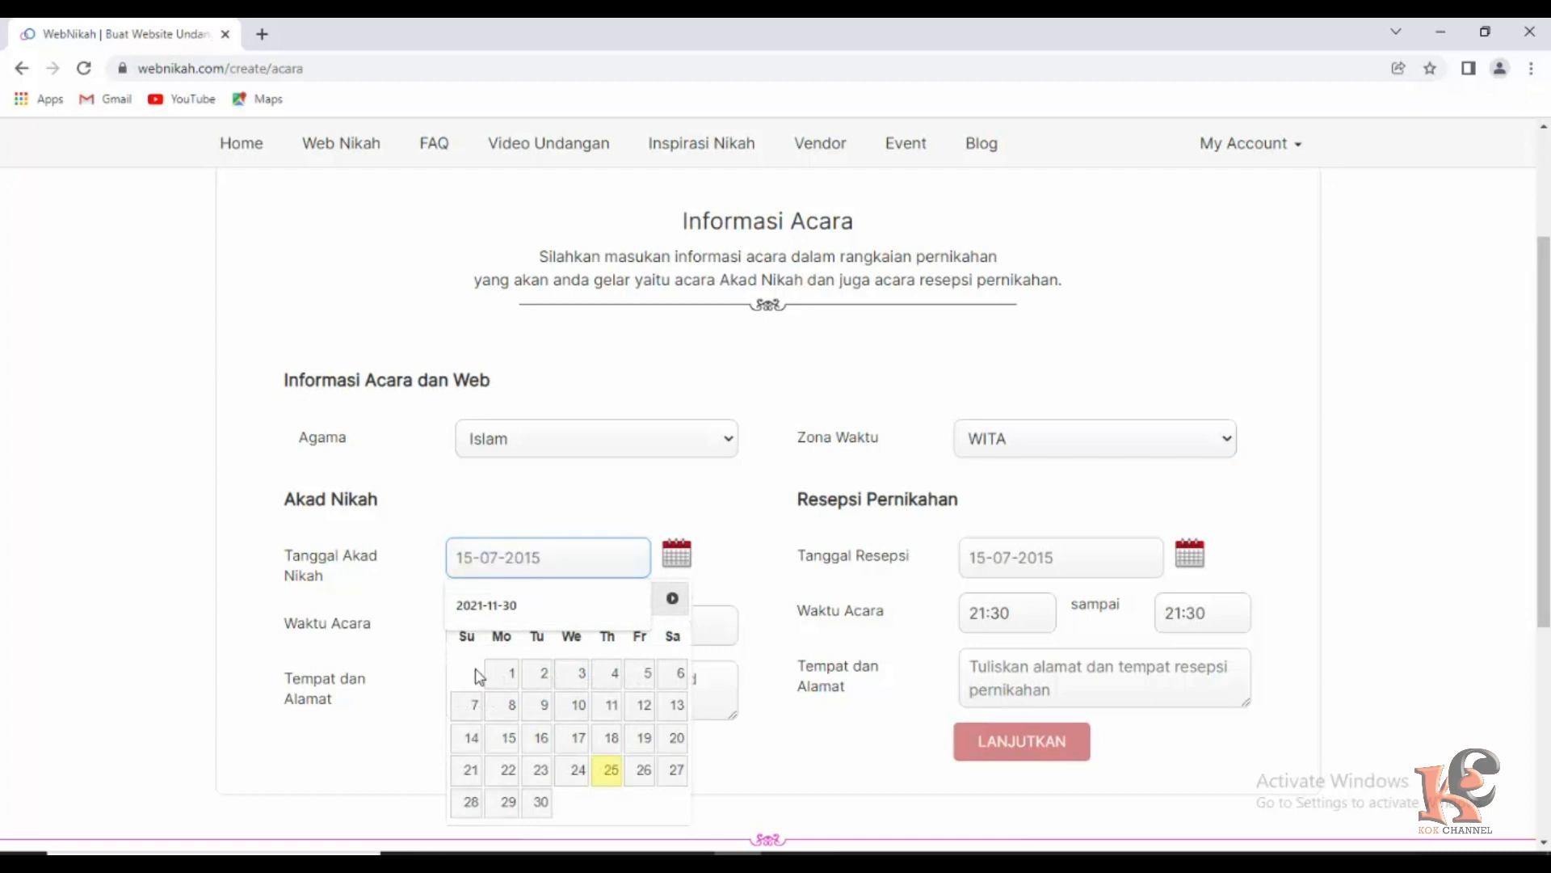
{"action": "left_click", "coordinate": [645, 772]}
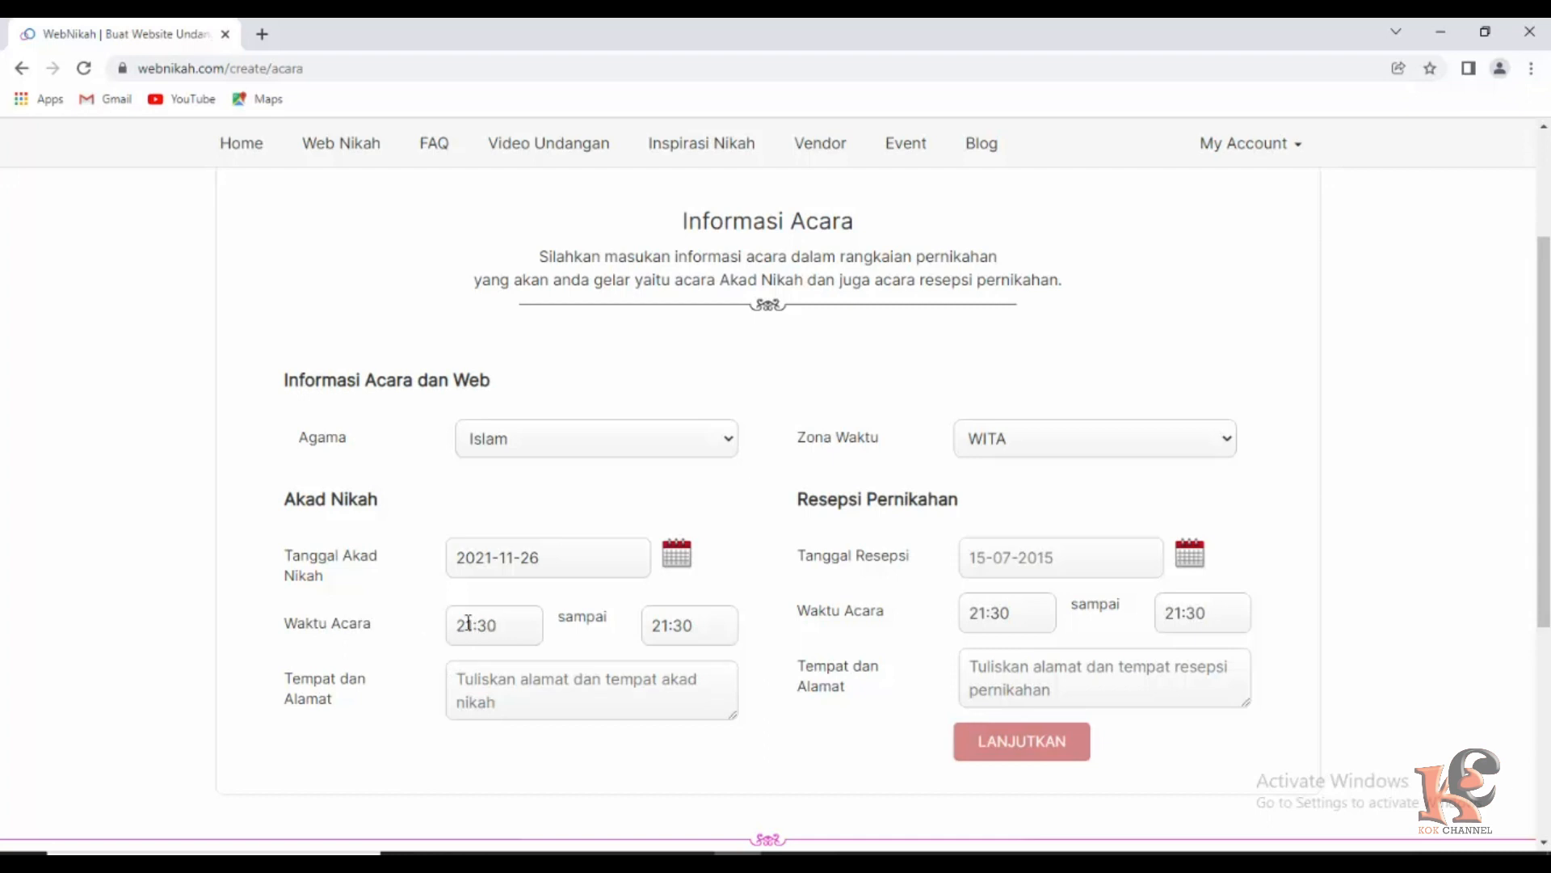
Set the akad nikah start time to 10:00.
{"action": "left_click", "coordinate": [469, 624]}
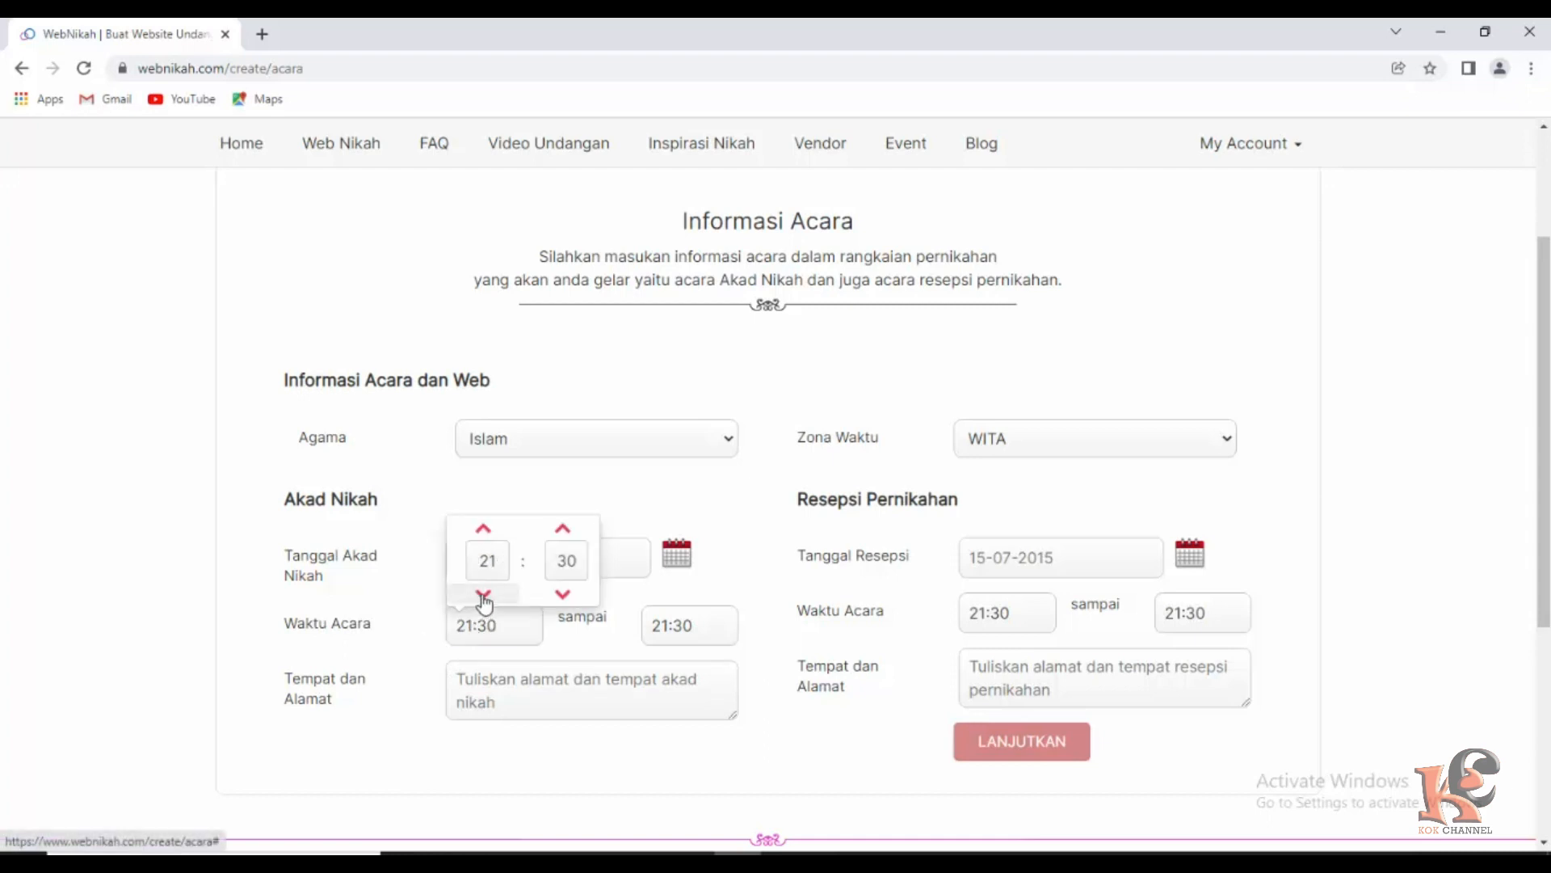
{"action": "left_click", "coordinate": [483, 595]}
{"action": "left_click", "coordinate": [483, 595]}
{"action": "left_click", "coordinate": [483, 595]}
{"action": "left_click", "coordinate": [483, 595]}
{"action": "left_click", "coordinate": [483, 595]}
{"action": "left_click", "coordinate": [483, 595]}
{"action": "left_click", "coordinate": [483, 595]}
{"action": "left_click", "coordinate": [483, 595]}
{"action": "left_click", "coordinate": [483, 594]}
{"action": "left_click", "coordinate": [483, 595]}
{"action": "left_click", "coordinate": [483, 595]}
{"action": "left_click", "coordinate": [564, 595]}
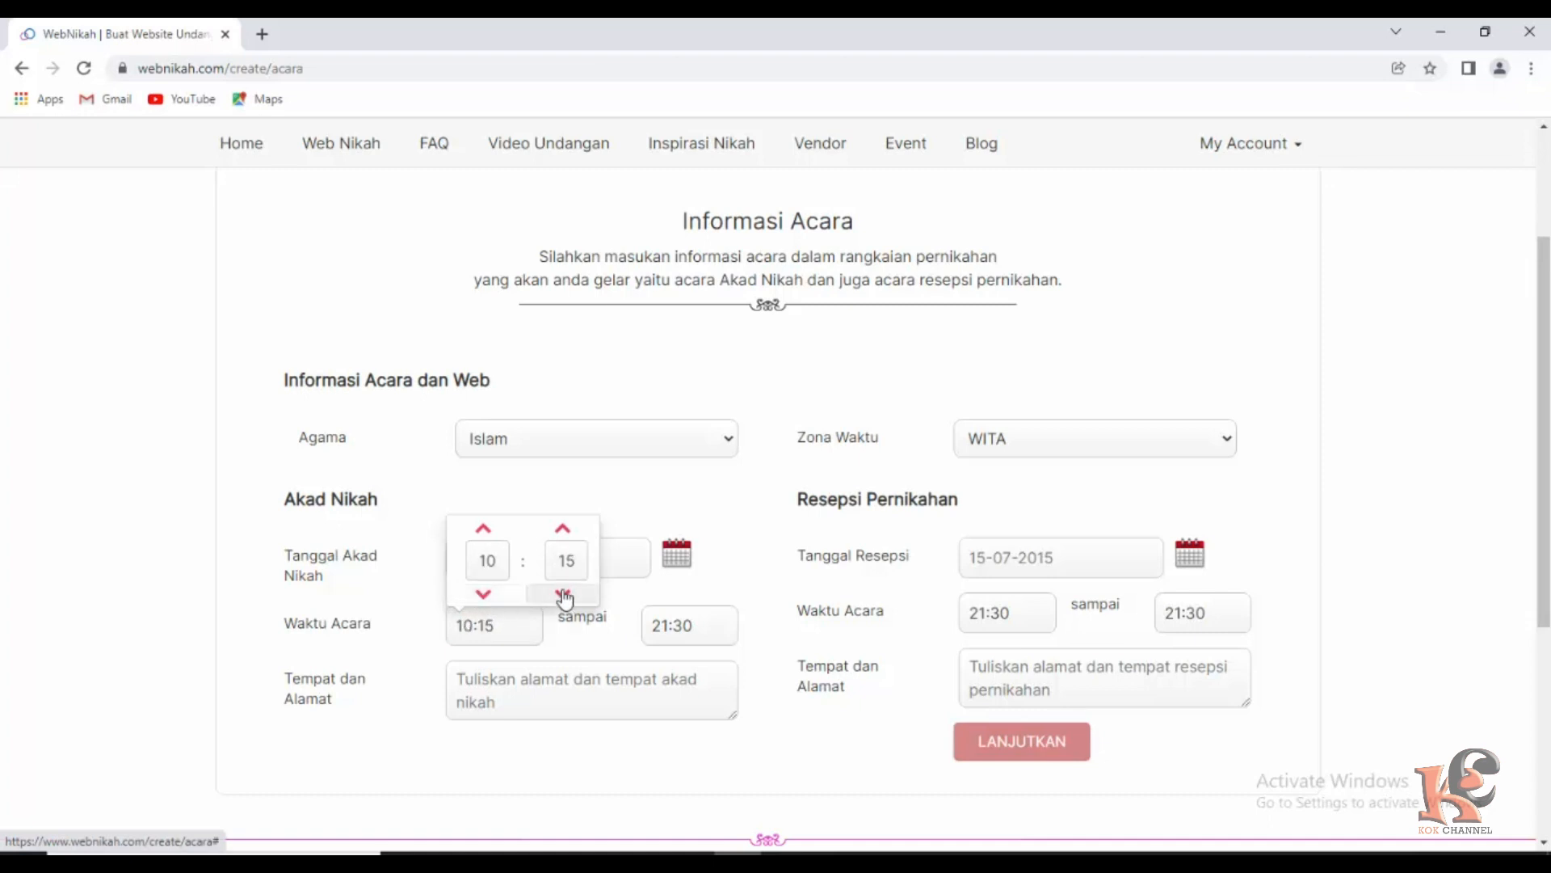
{"action": "left_click", "coordinate": [566, 531]}
{"action": "left_click", "coordinate": [566, 530]}
{"action": "left_click", "coordinate": [565, 531]}
{"action": "left_click", "coordinate": [566, 531]}
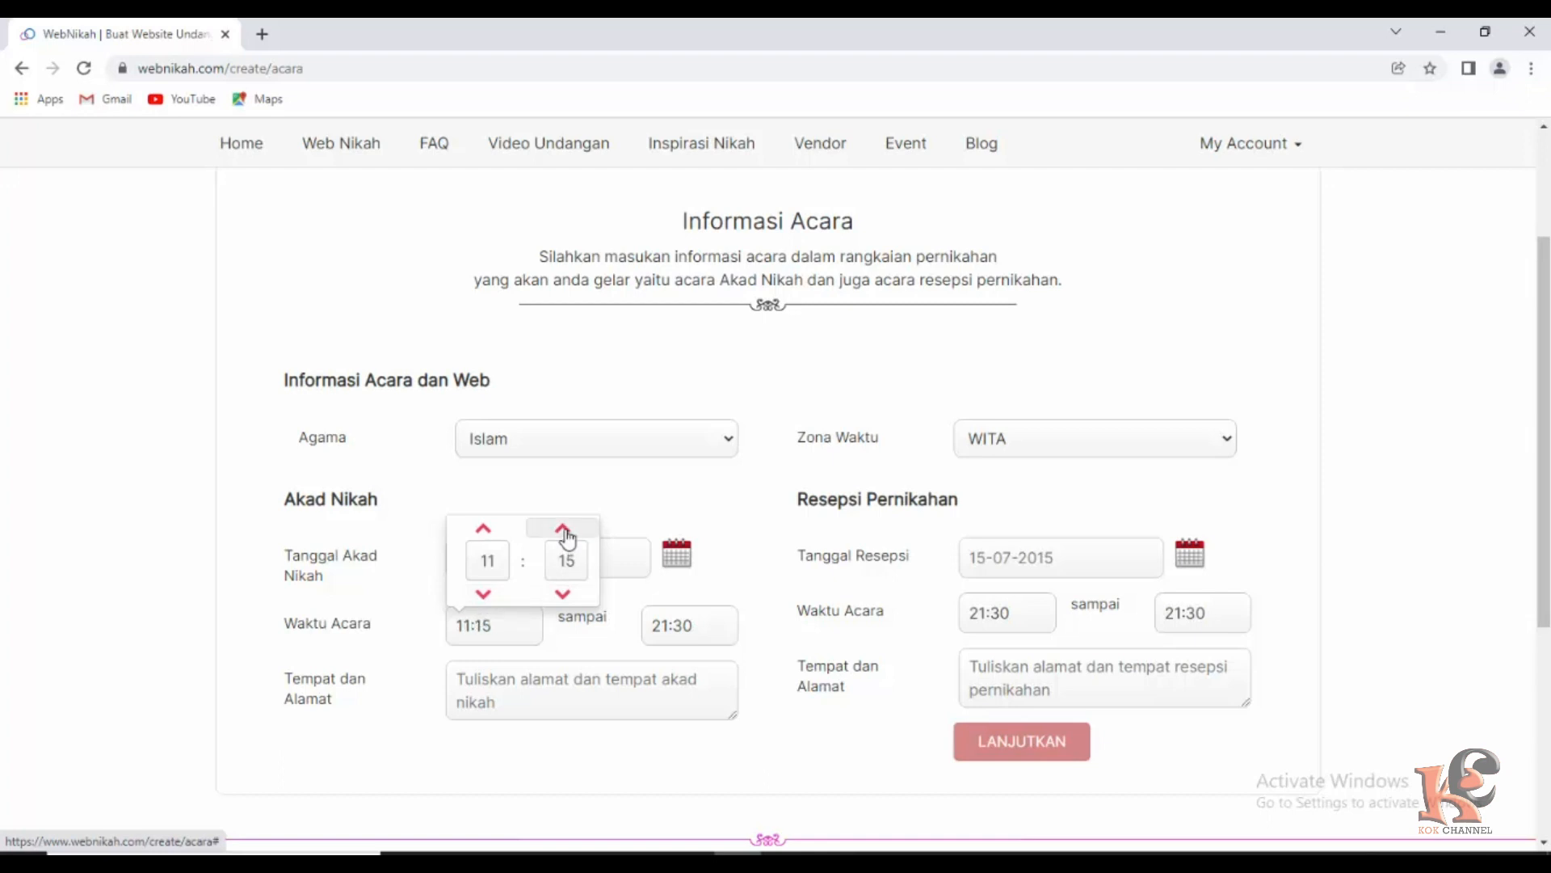
{"action": "left_click", "coordinate": [563, 595]}
{"action": "left_click", "coordinate": [483, 595]}
Set the akad nikah end time to 11:30.
{"action": "left_click", "coordinate": [594, 631]}
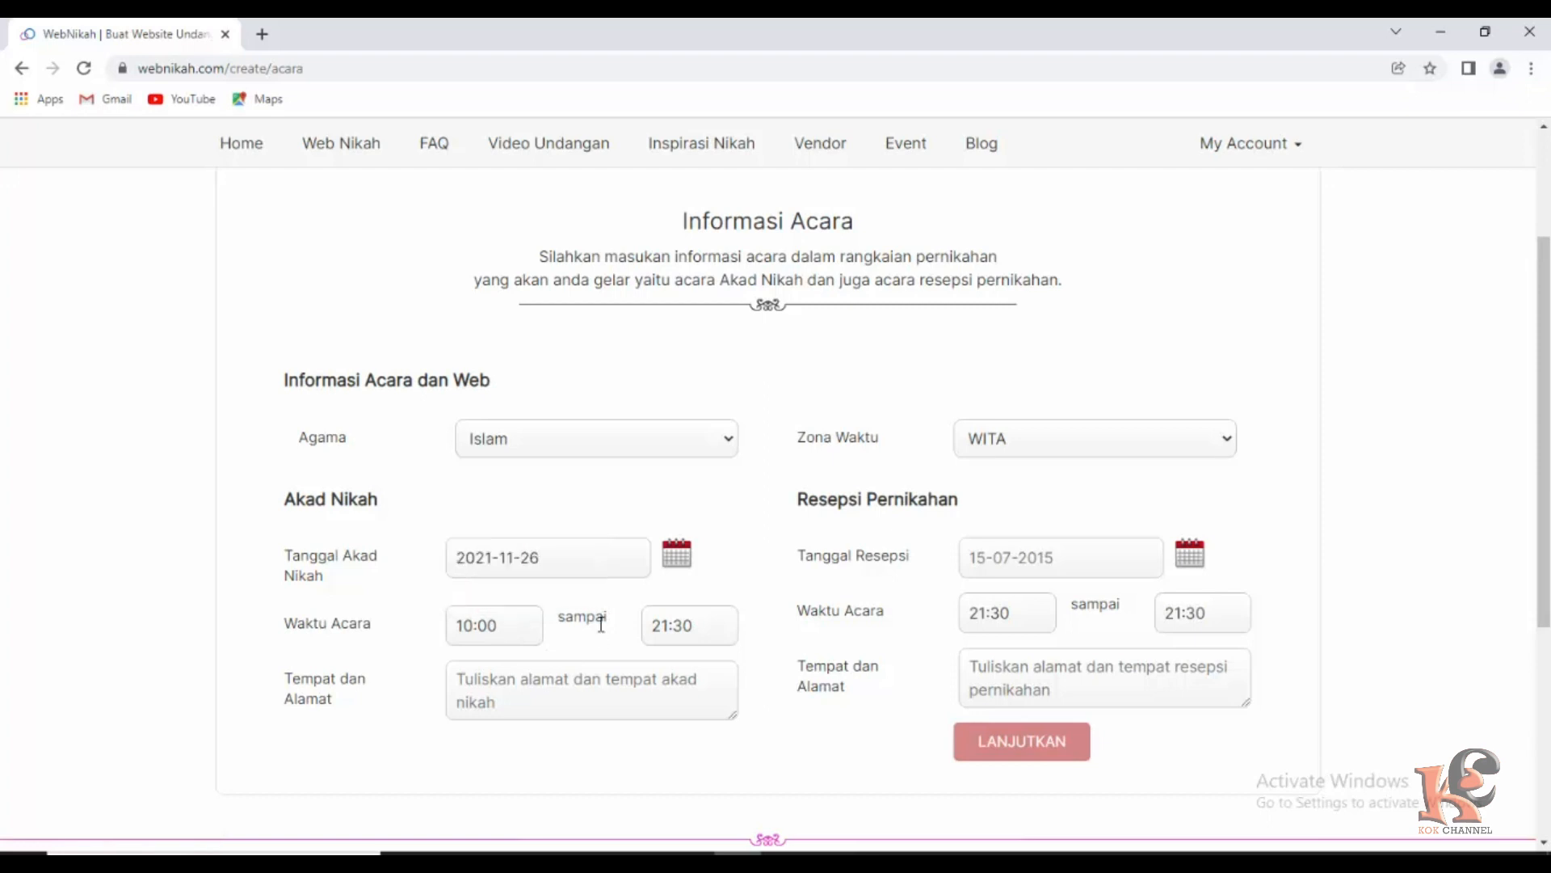
{"action": "left_click", "coordinate": [668, 630]}
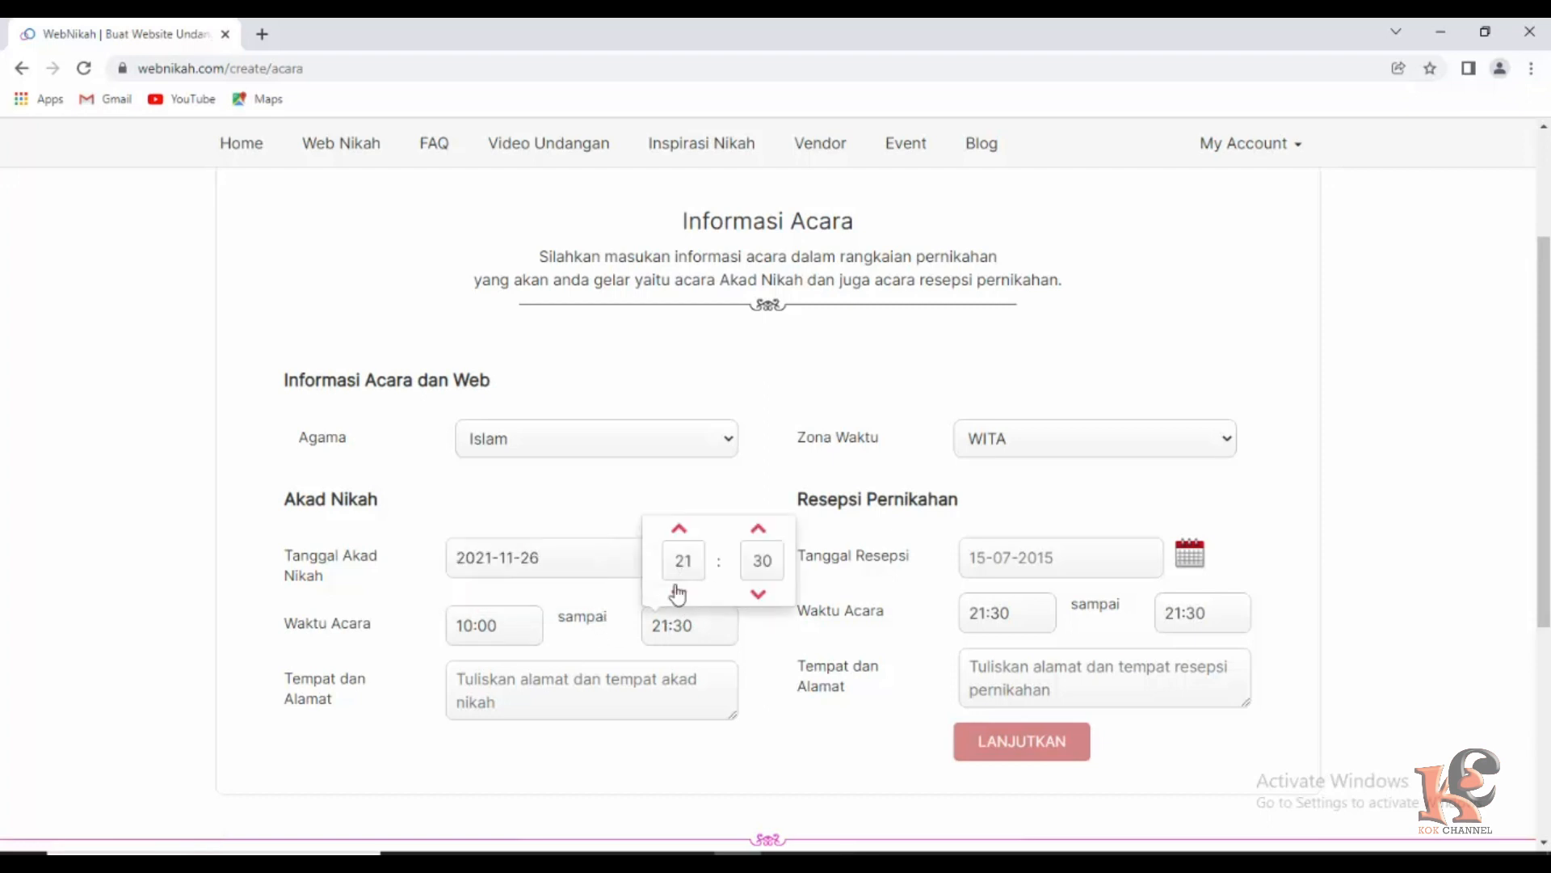
{"action": "left_click", "coordinate": [679, 529]}
{"action": "left_click", "coordinate": [678, 529]}
{"action": "left_click", "coordinate": [679, 529]}
{"action": "left_click", "coordinate": [679, 530]}
{"action": "left_click", "coordinate": [679, 530]}
{"action": "left_click", "coordinate": [679, 529]}
{"action": "left_click", "coordinate": [679, 529]}
{"action": "left_click", "coordinate": [679, 529]}
{"action": "left_click", "coordinate": [679, 529]}
{"action": "left_click", "coordinate": [678, 530]}
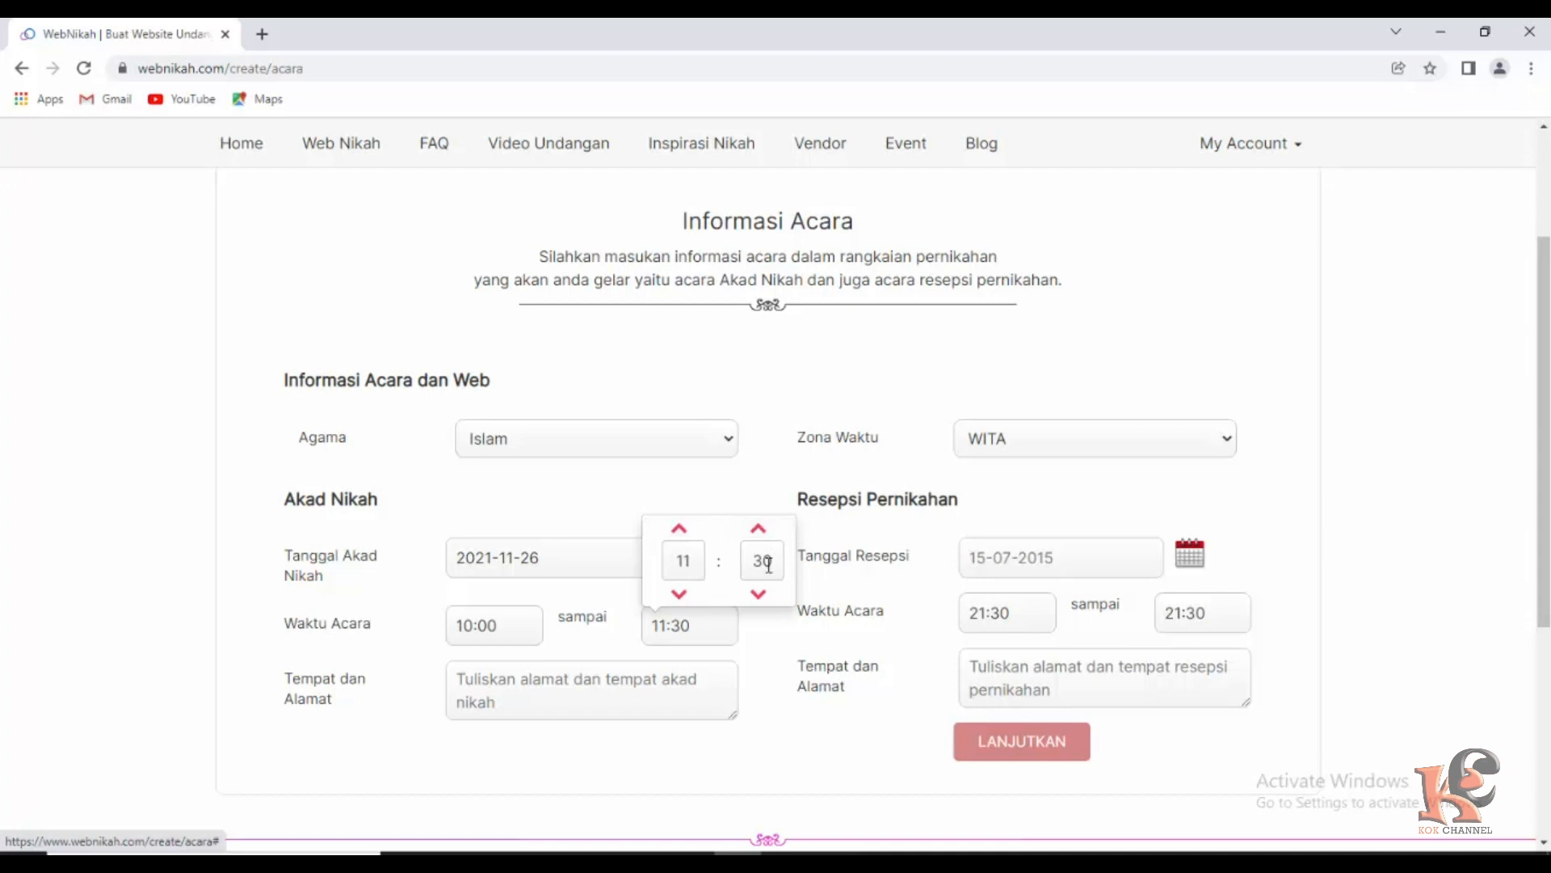
{"action": "left_click", "coordinate": [747, 661]}
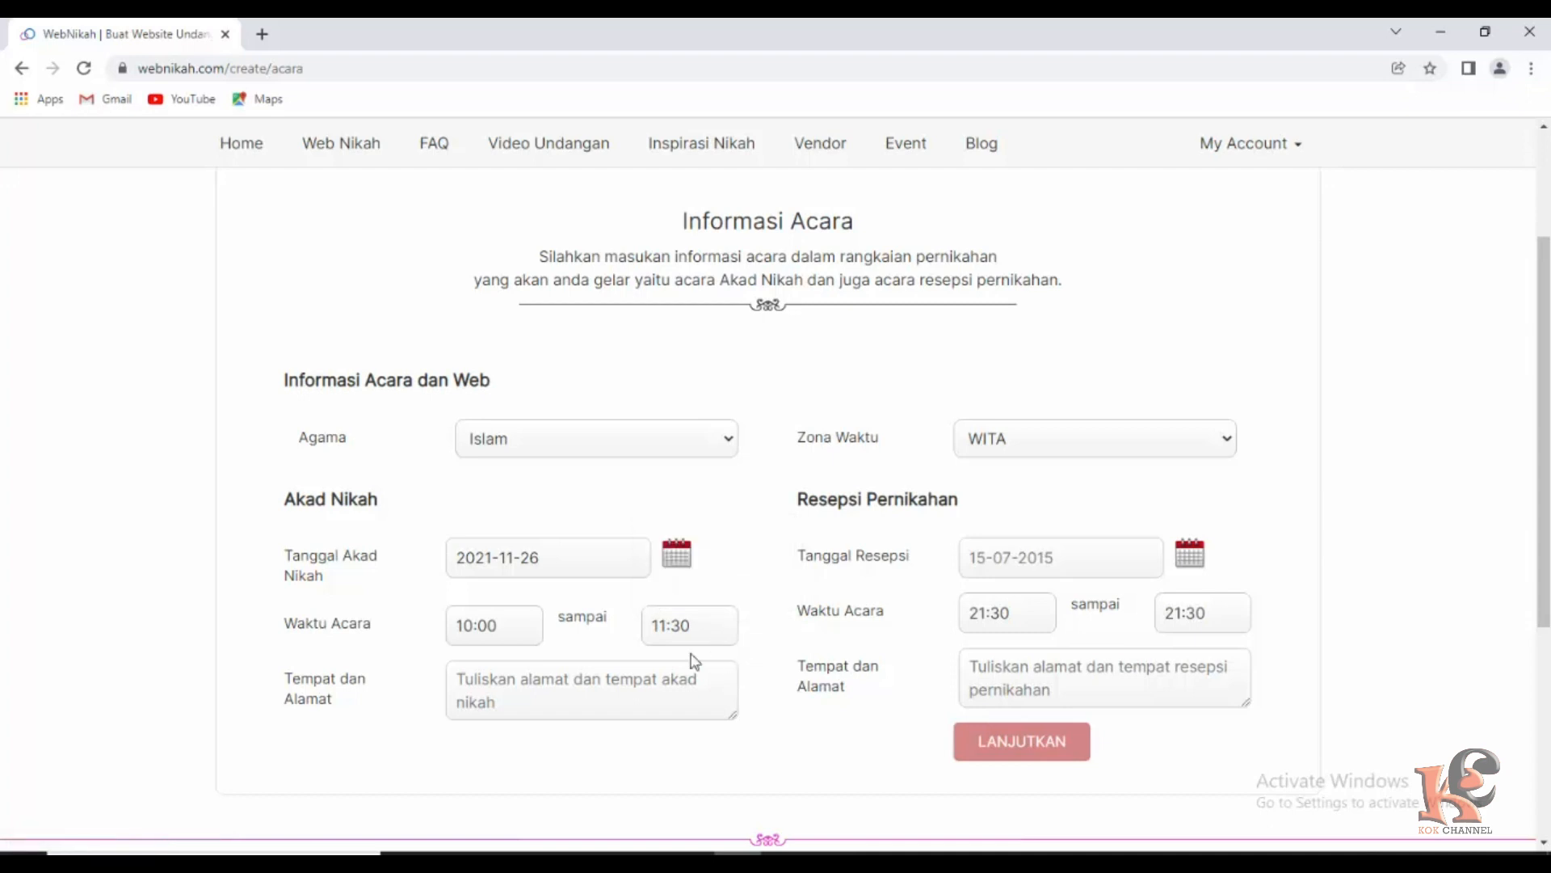
Type the bride's home and its street address as the akad nikah venue.
{"action": "left_click", "coordinate": [587, 703]}
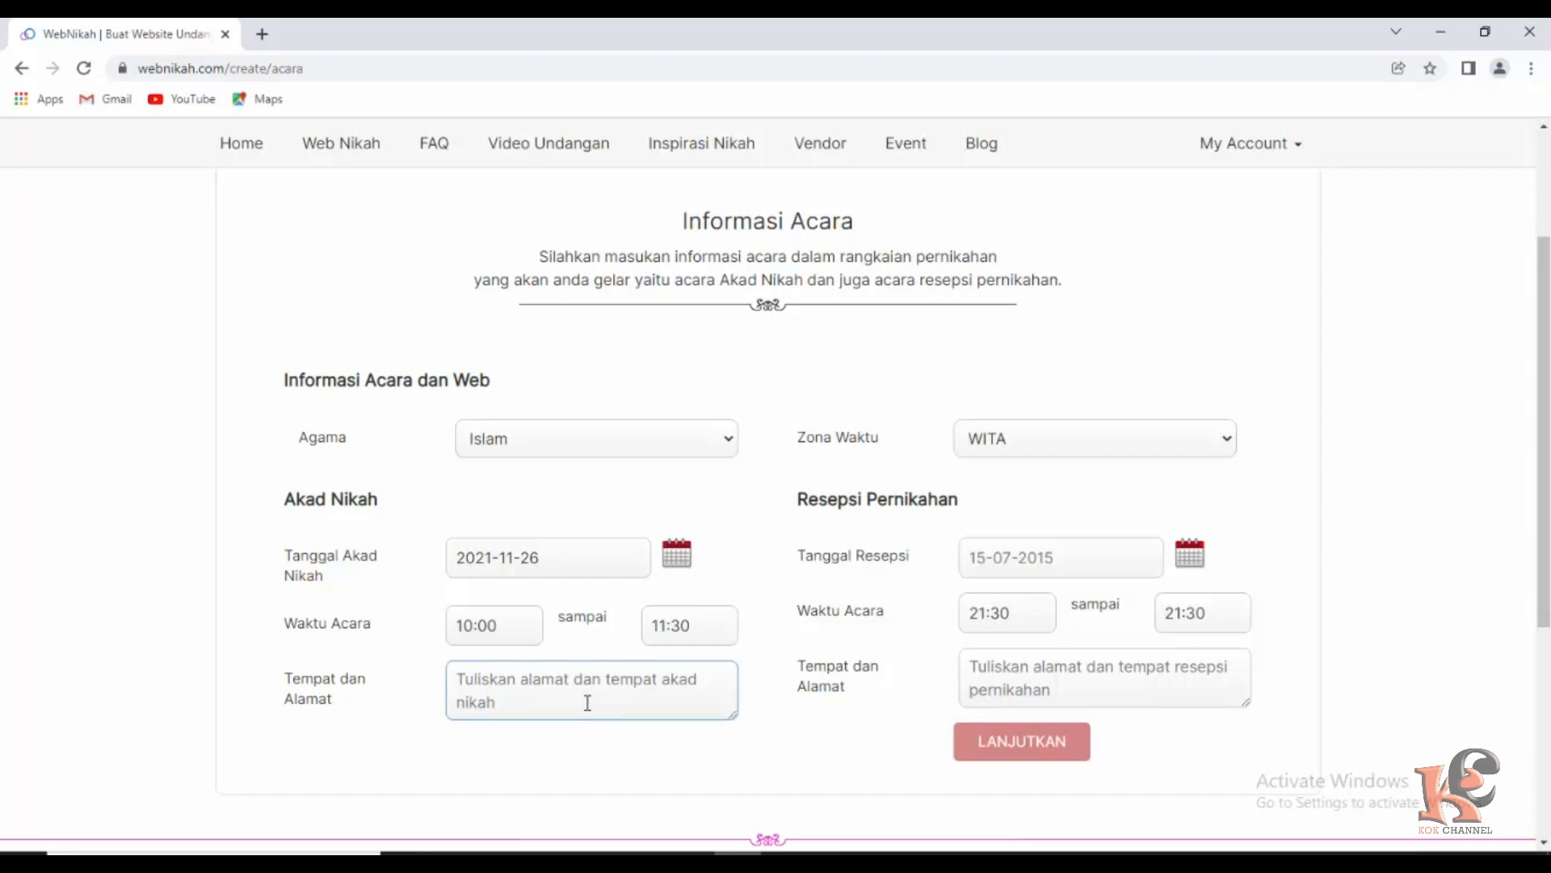
{"action": "type", "text": "R"}
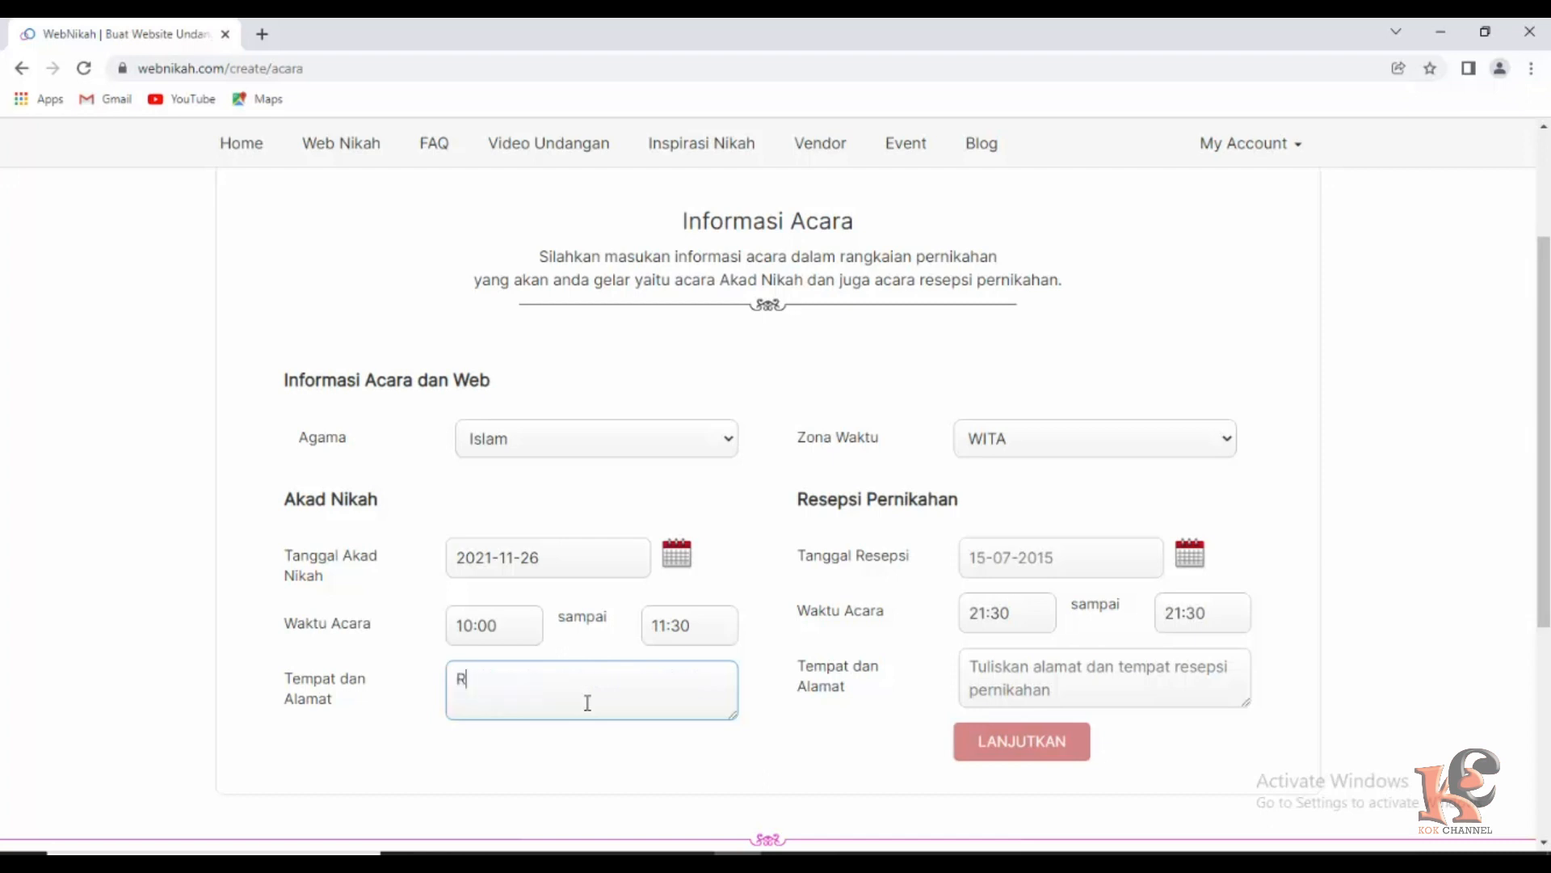
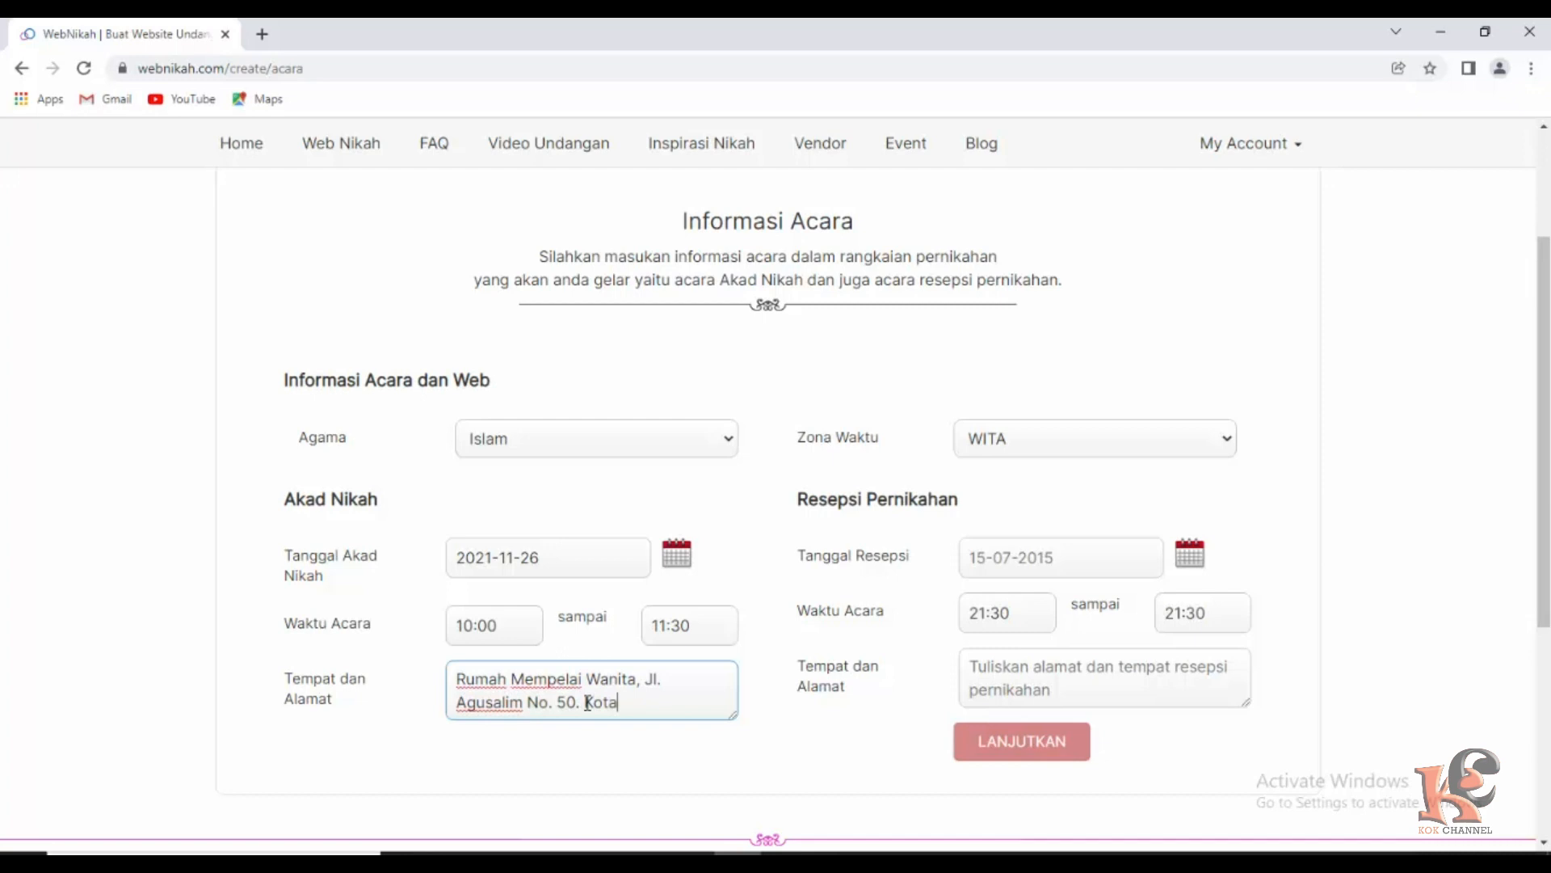
Set the reception date to 2021-11-26, running from 19:00 to 22:30.
{"action": "left_click", "coordinate": [993, 560]}
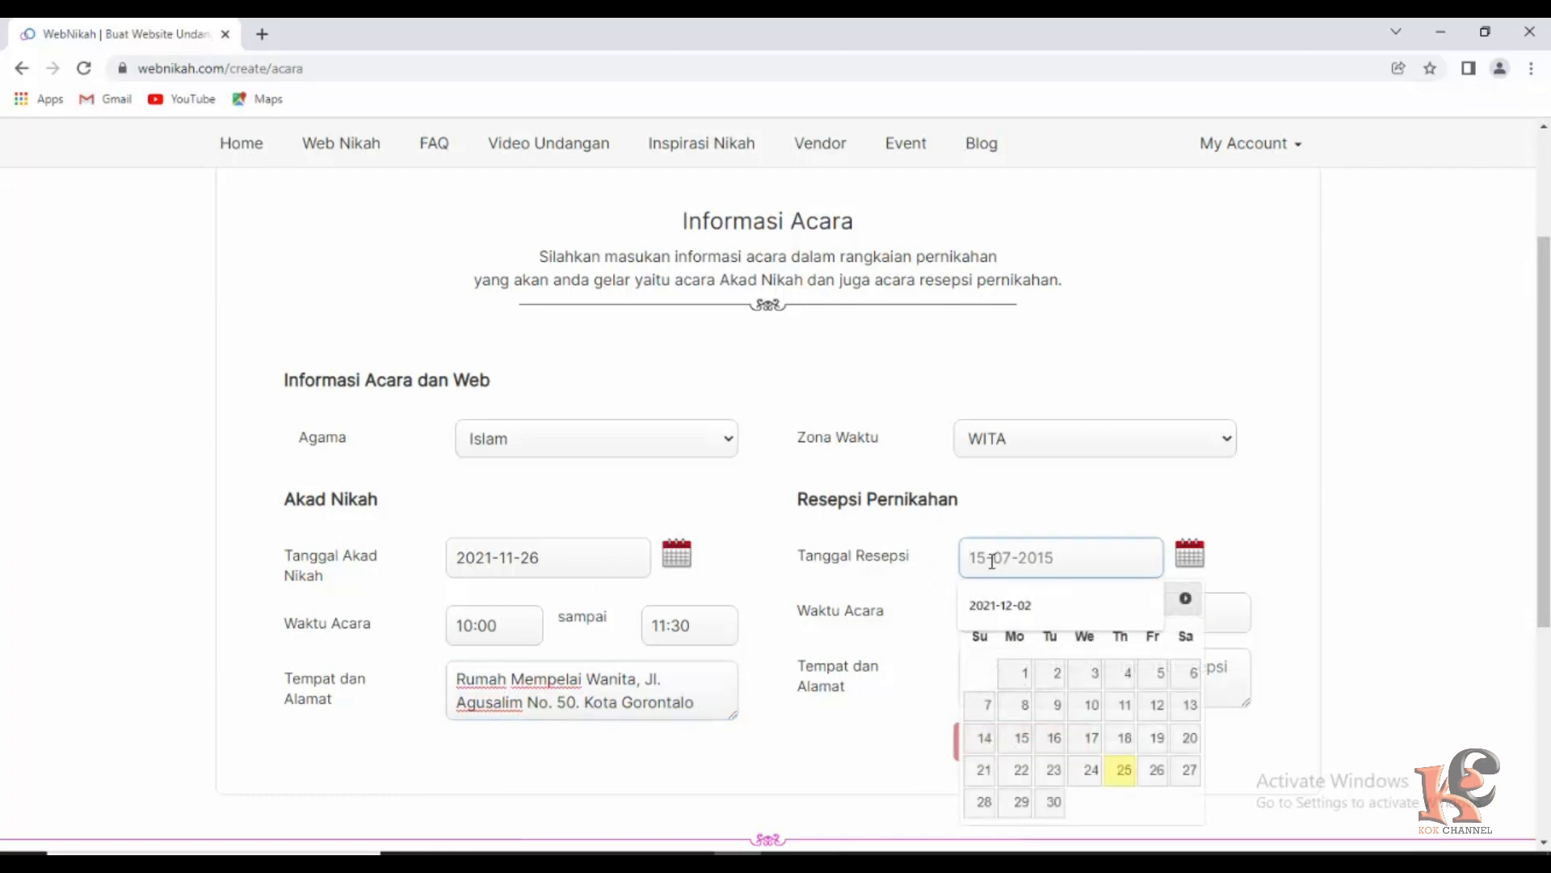
{"action": "left_click", "coordinate": [1159, 770]}
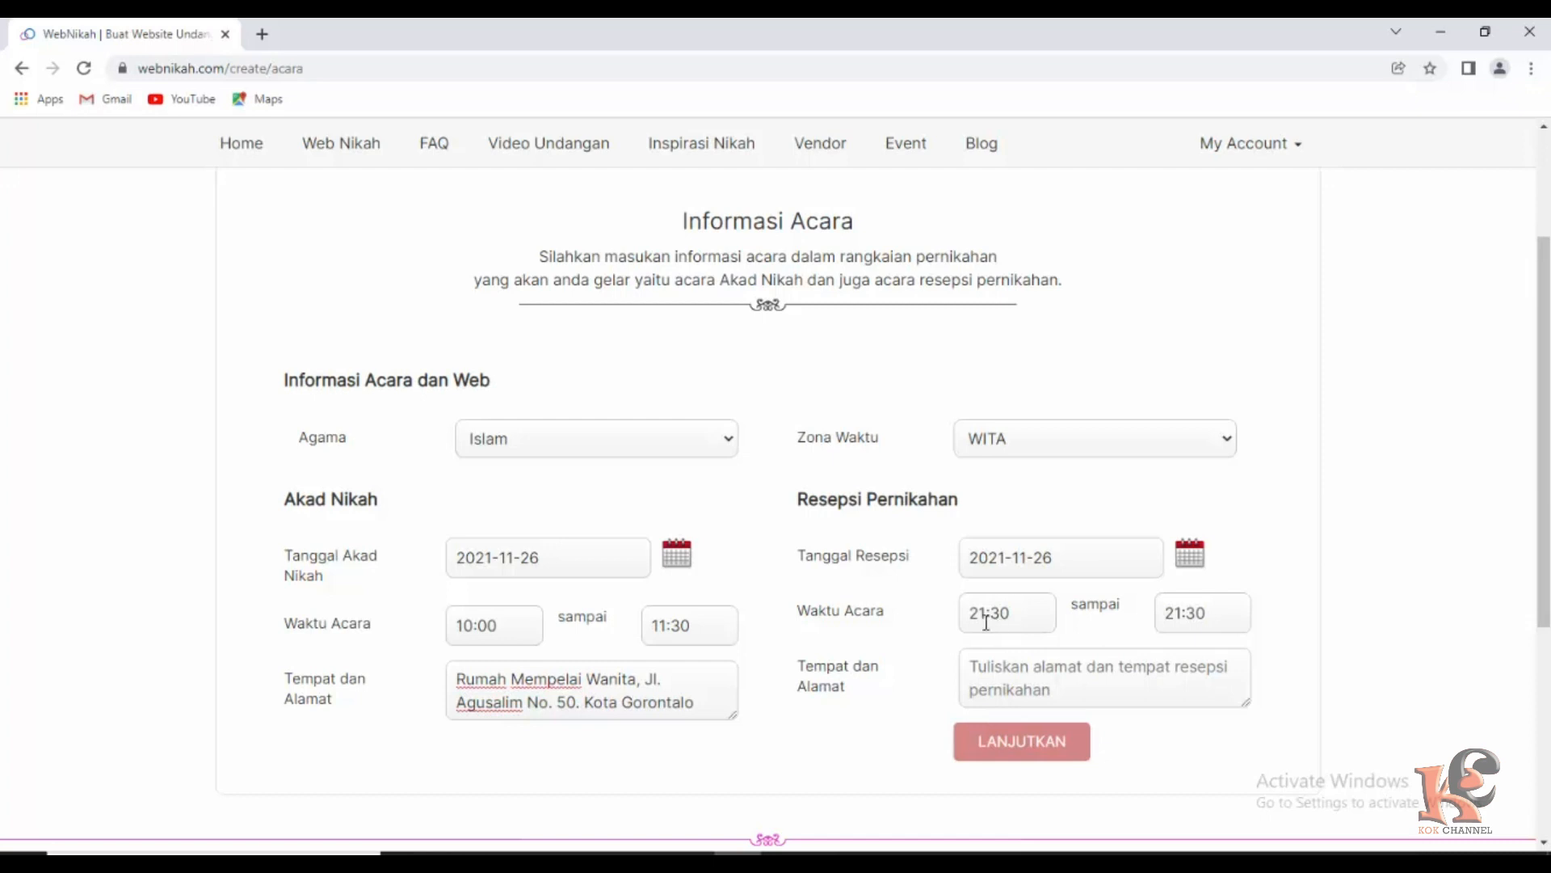
{"action": "left_click", "coordinate": [1000, 618]}
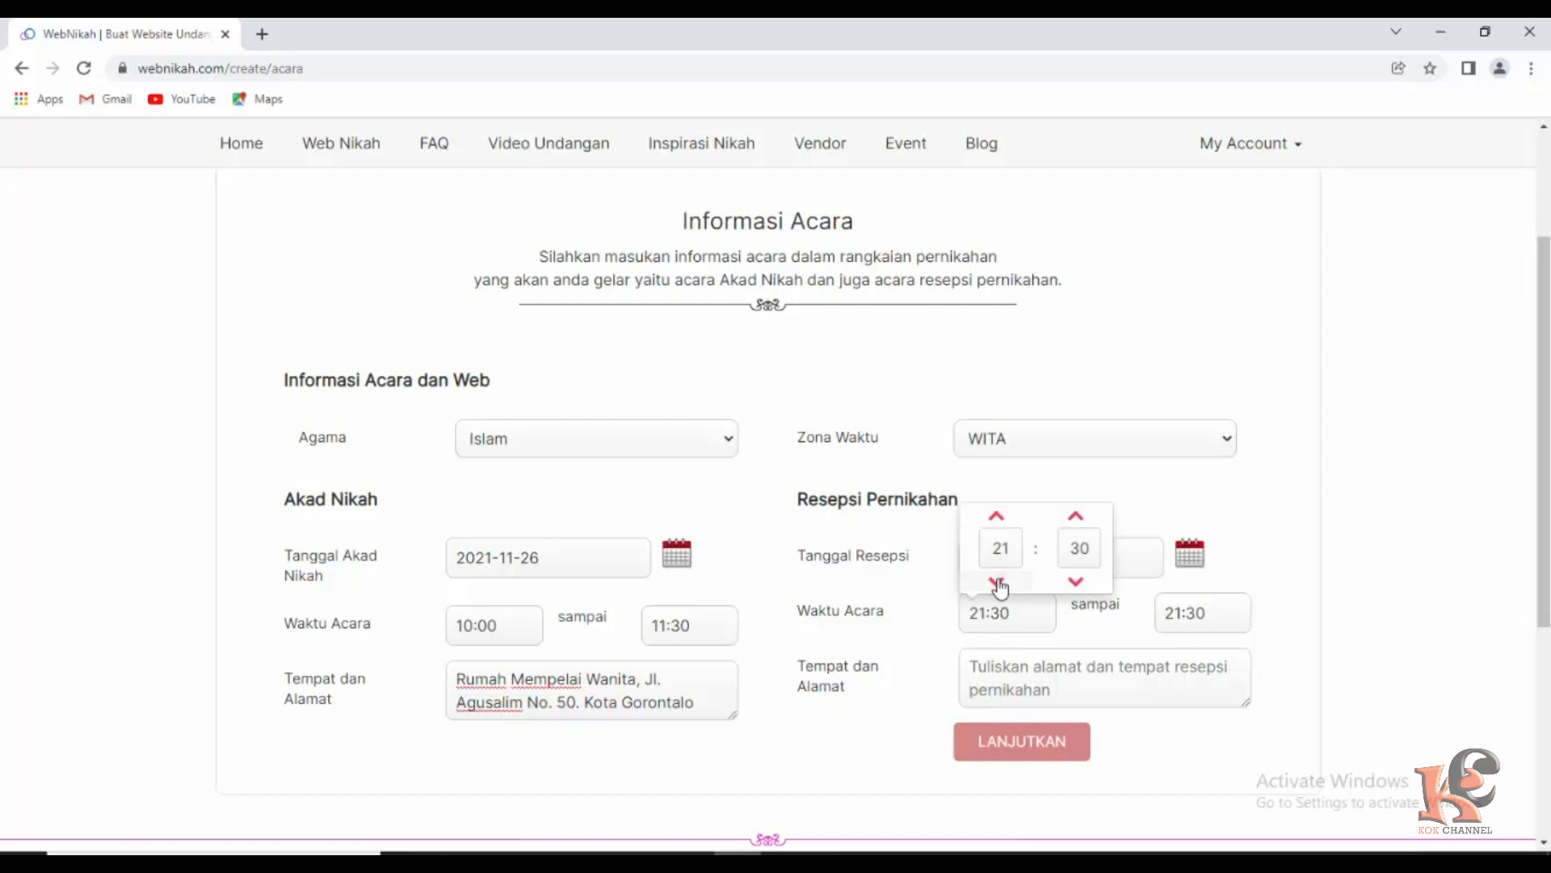
{"action": "left_click", "coordinate": [997, 581]}
{"action": "left_click", "coordinate": [997, 582]}
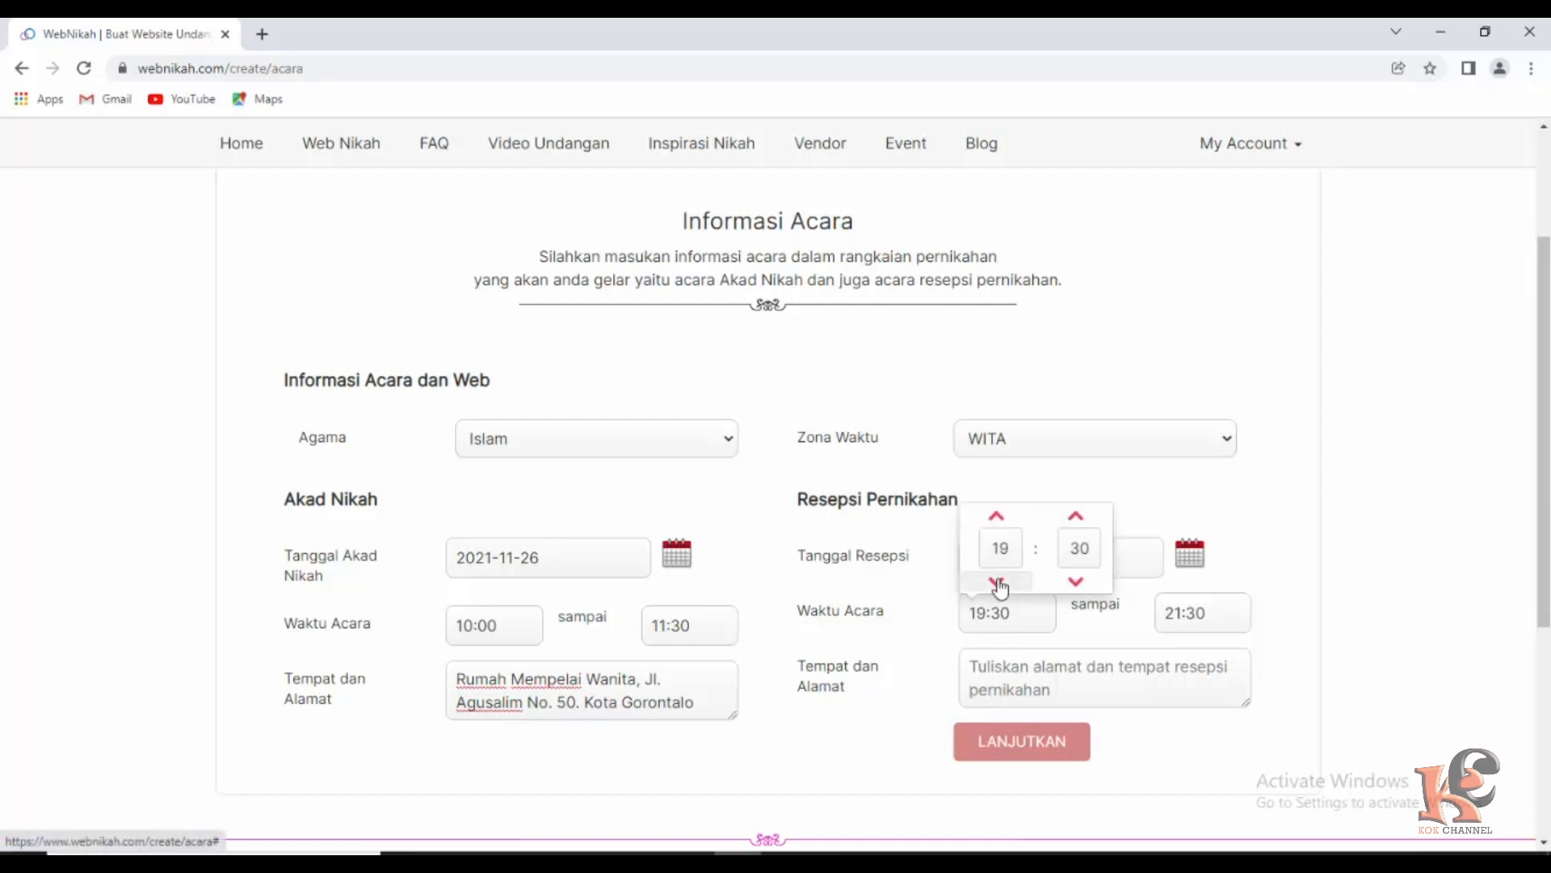
{"action": "left_click", "coordinate": [1076, 582]}
{"action": "left_click", "coordinate": [1076, 582]}
{"action": "left_click", "coordinate": [1188, 620]}
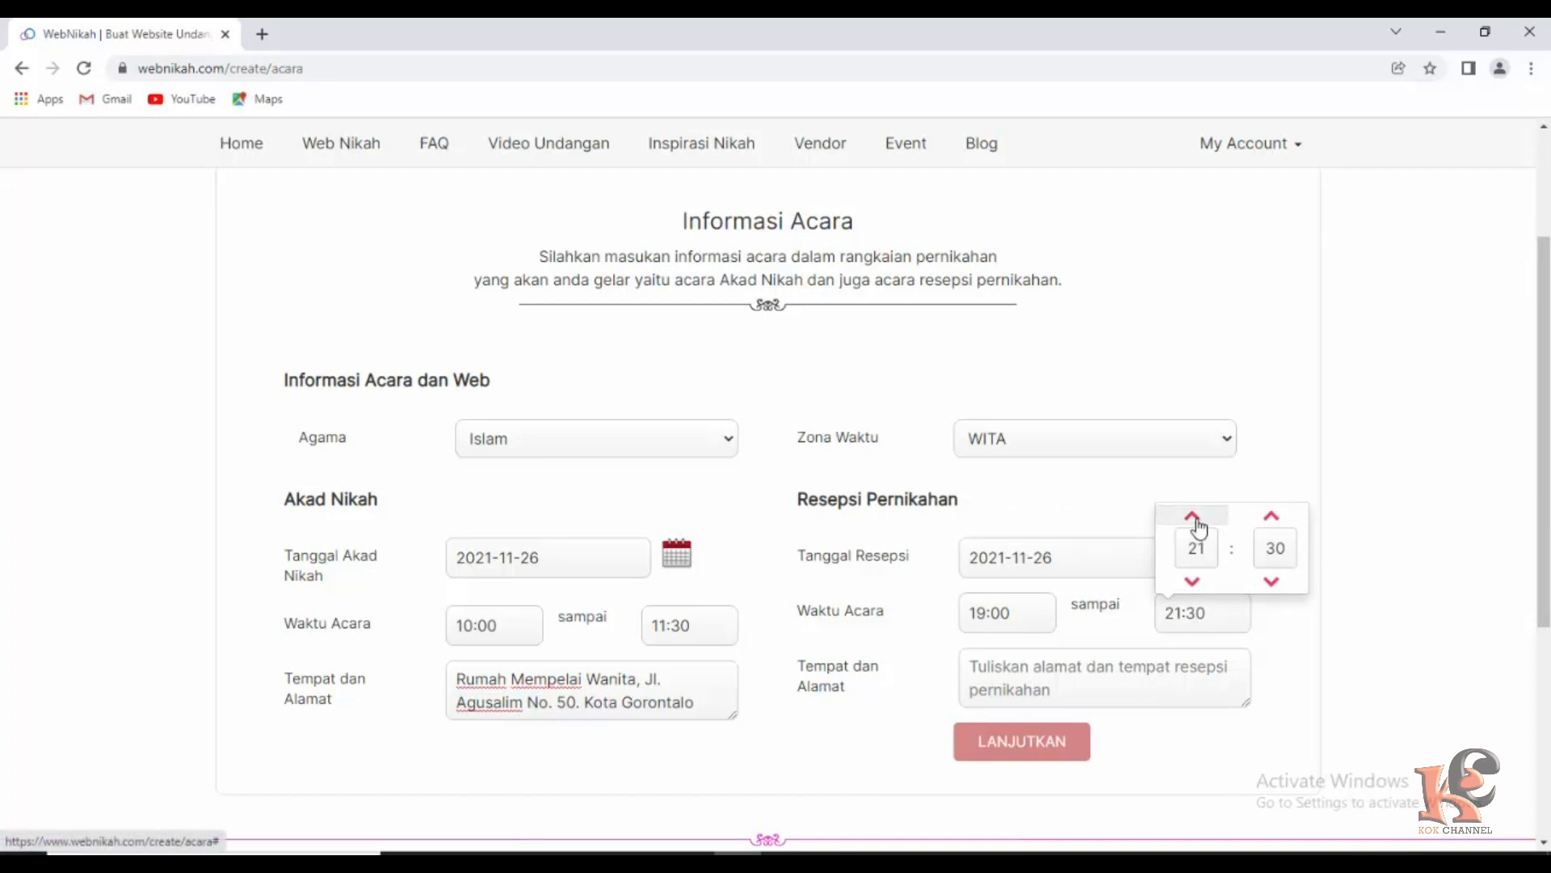
{"action": "left_click", "coordinate": [1193, 517]}
{"action": "left_click", "coordinate": [1261, 638]}
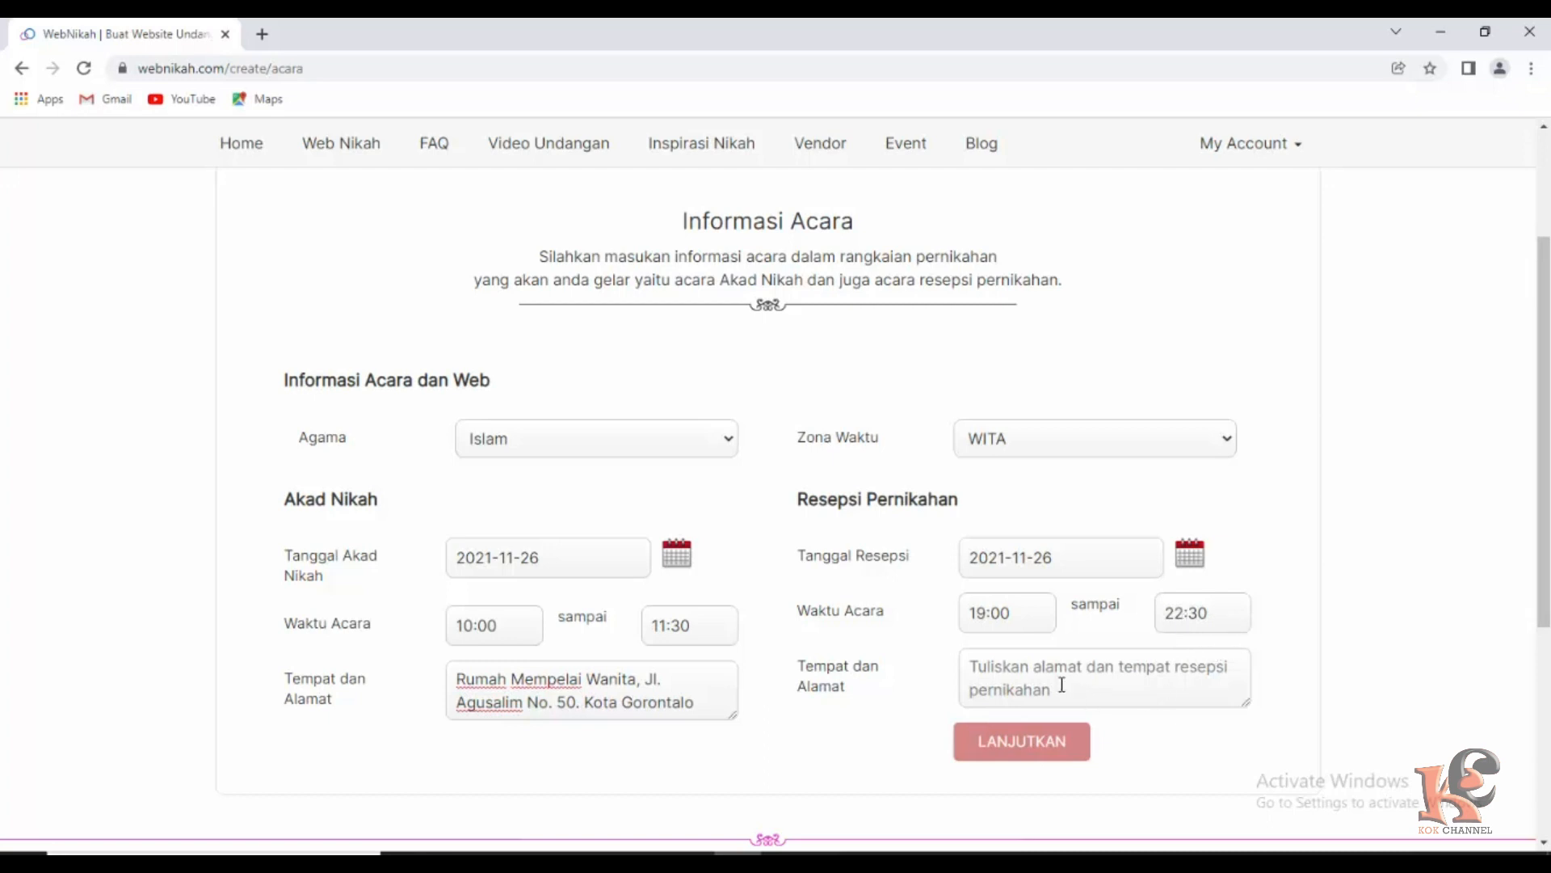
Copy the akad nikah address into the reception address field.
{"action": "left_click_drag", "start_coordinate": [455, 679], "coordinate": [713, 703]}
{"action": "left_click", "coordinate": [719, 709]}
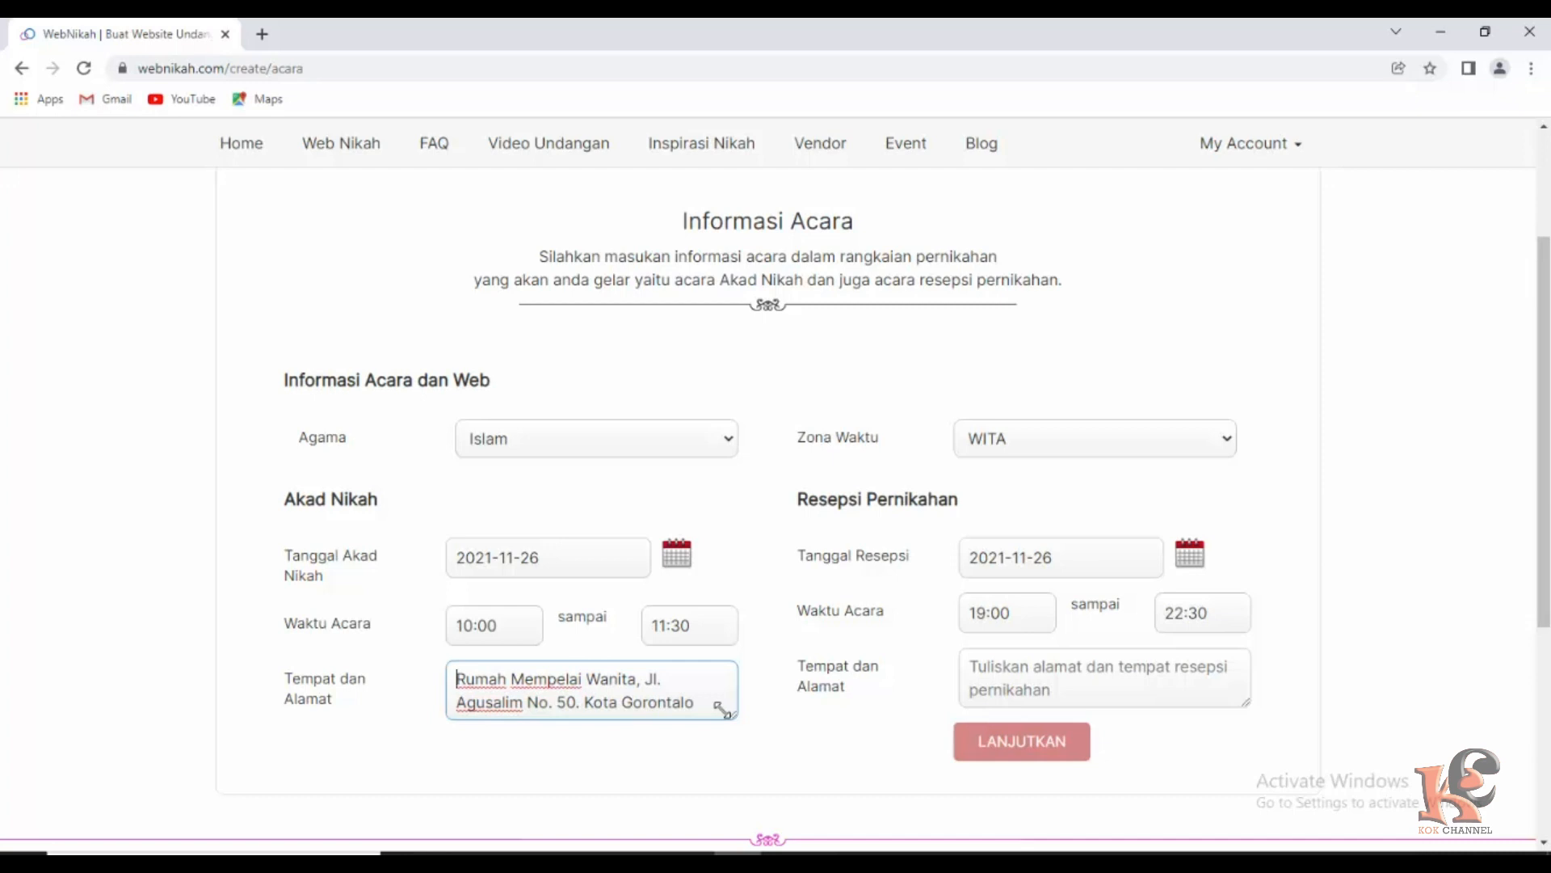
{"action": "left_click", "coordinate": [1006, 665]}
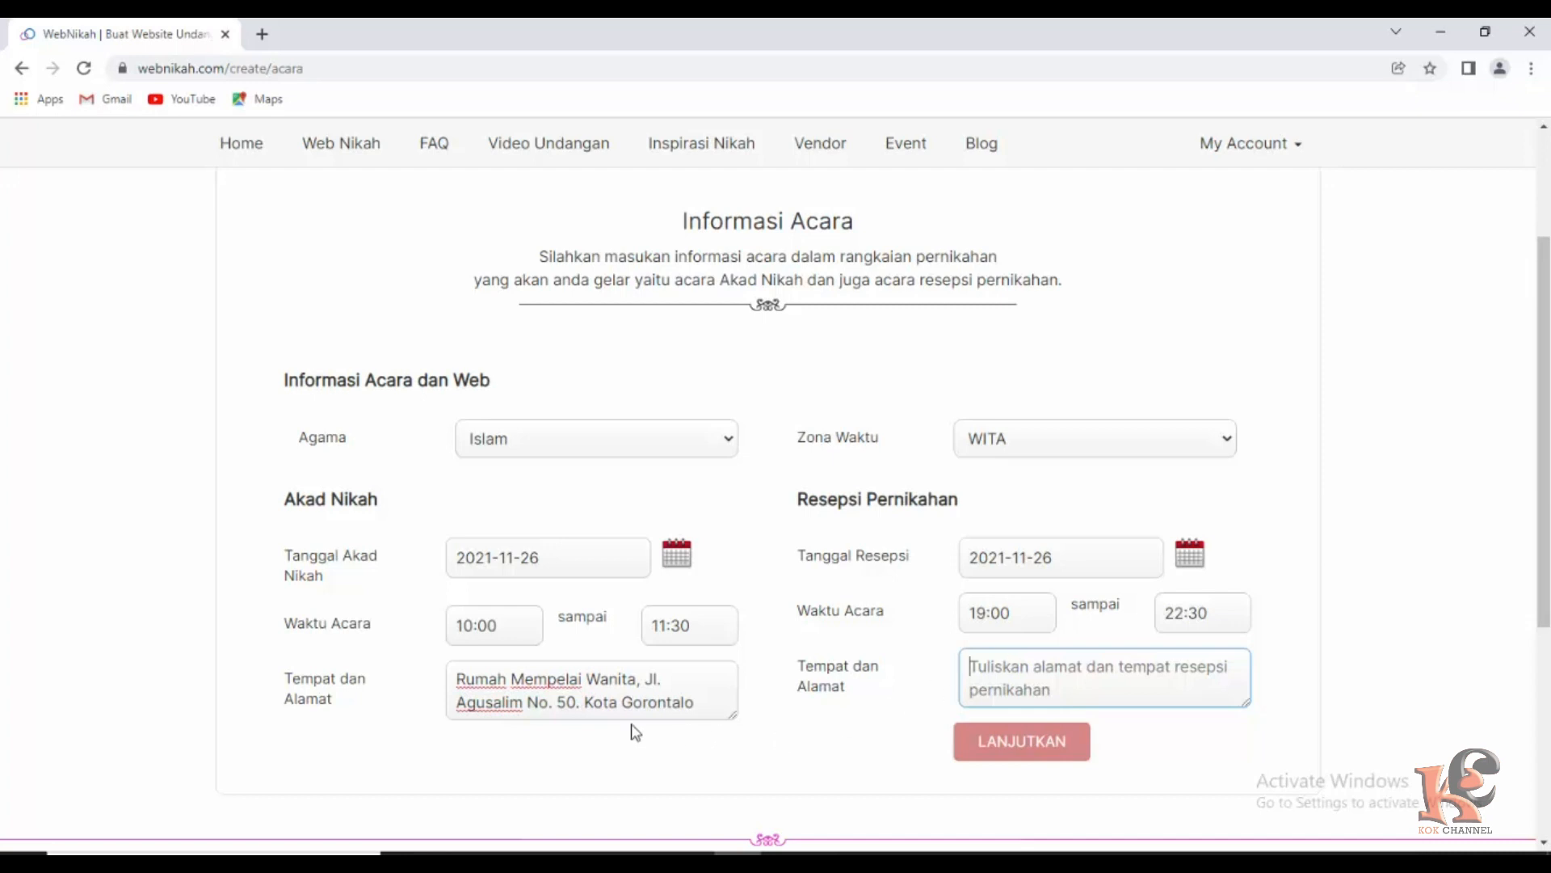
{"action": "left_click_drag", "start_coordinate": [454, 679], "coordinate": [724, 709]}
{"action": "key", "text": "ctrl+c"}
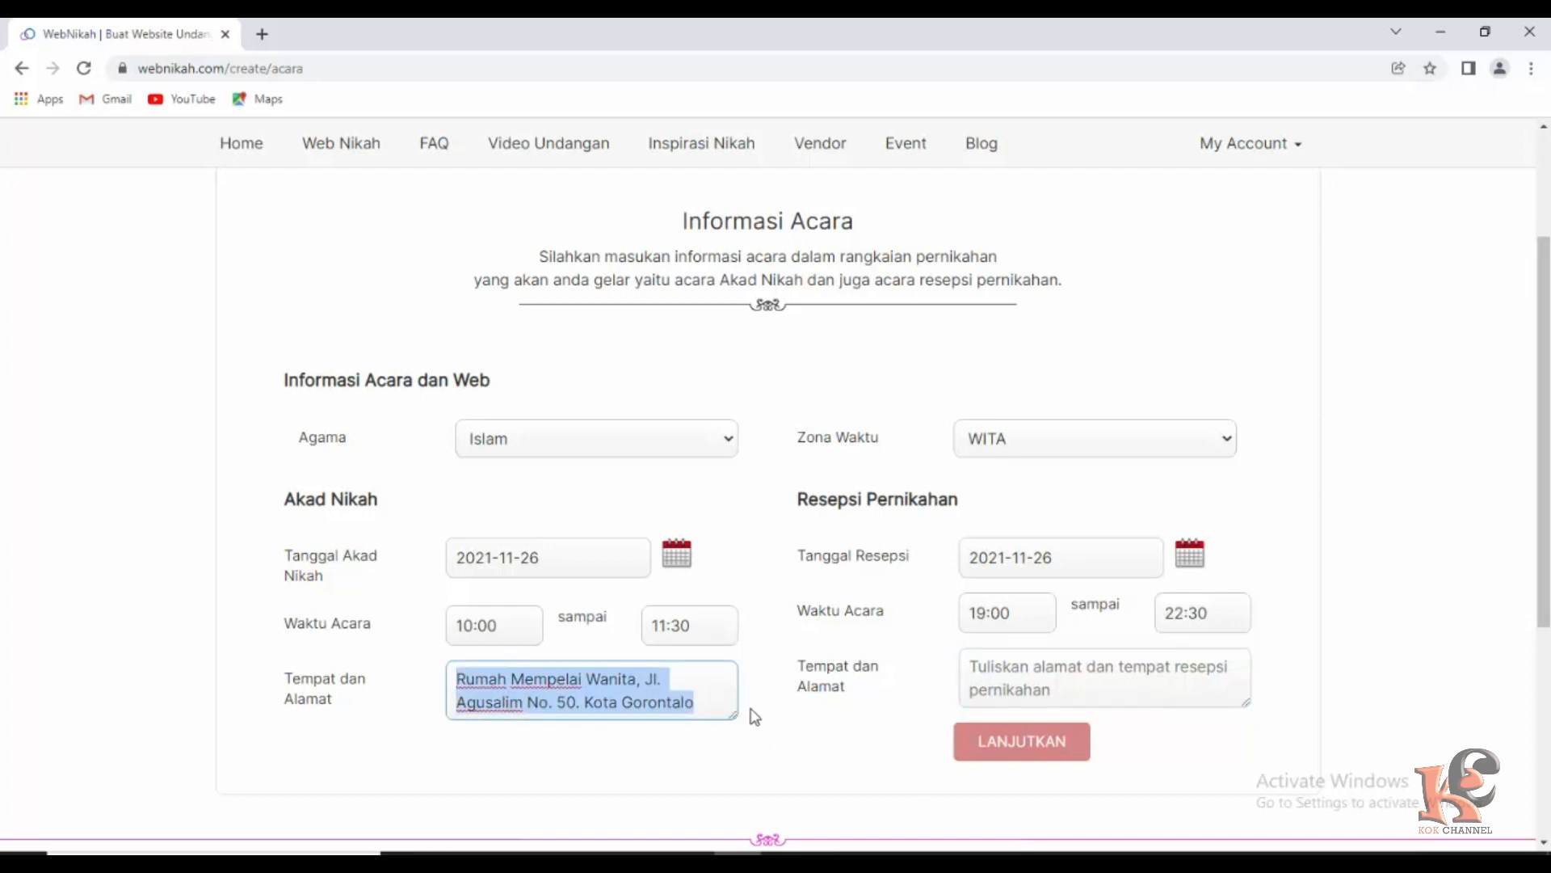
{"action": "left_click", "coordinate": [1034, 678]}
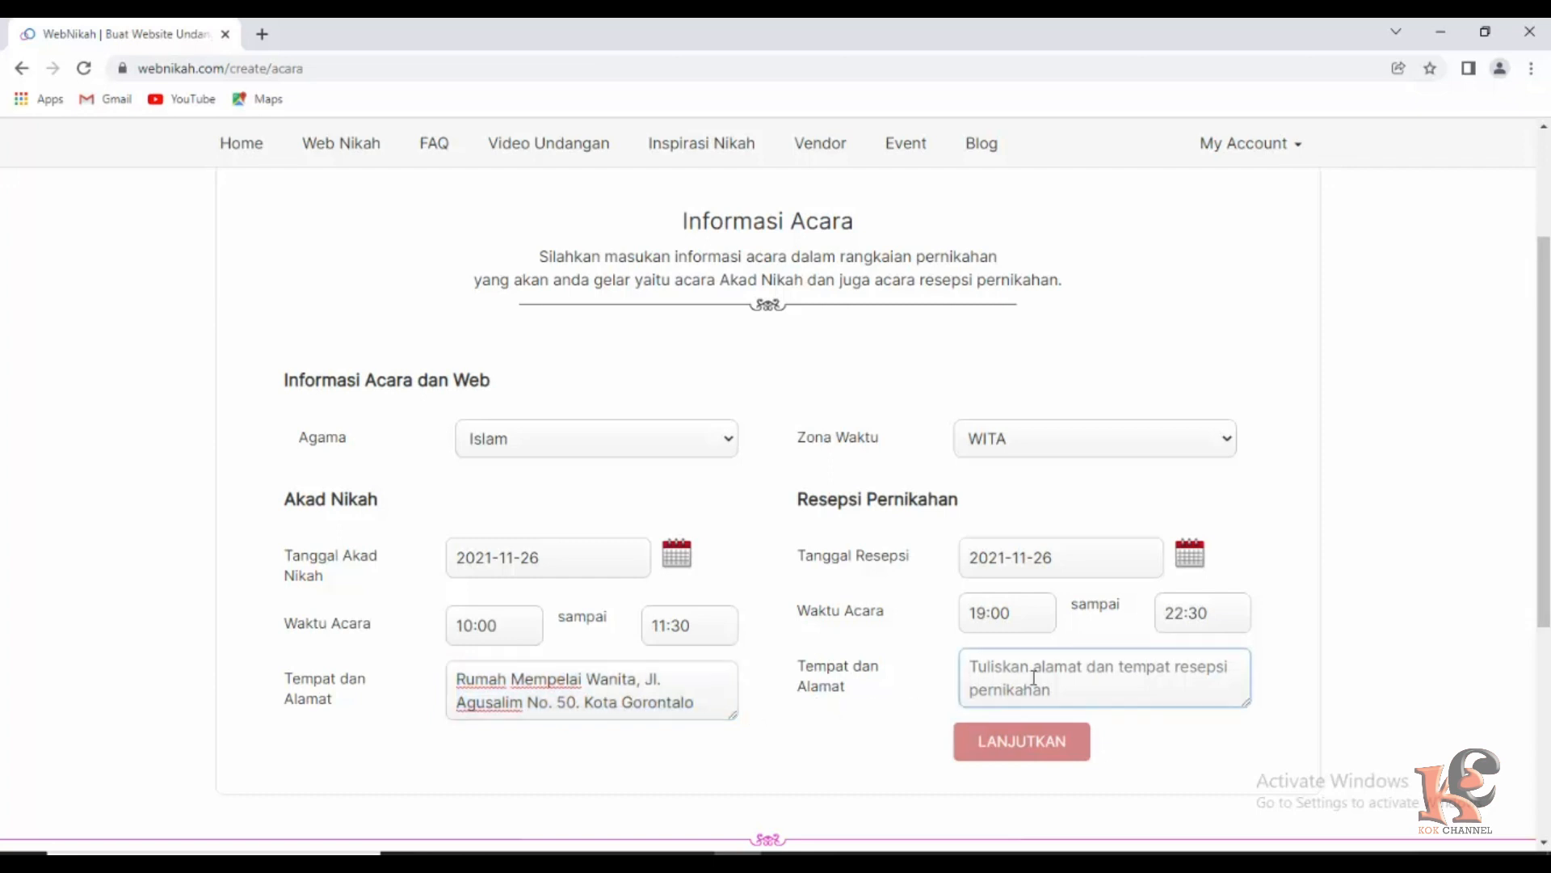
{"action": "key", "text": "ctrl+v"}
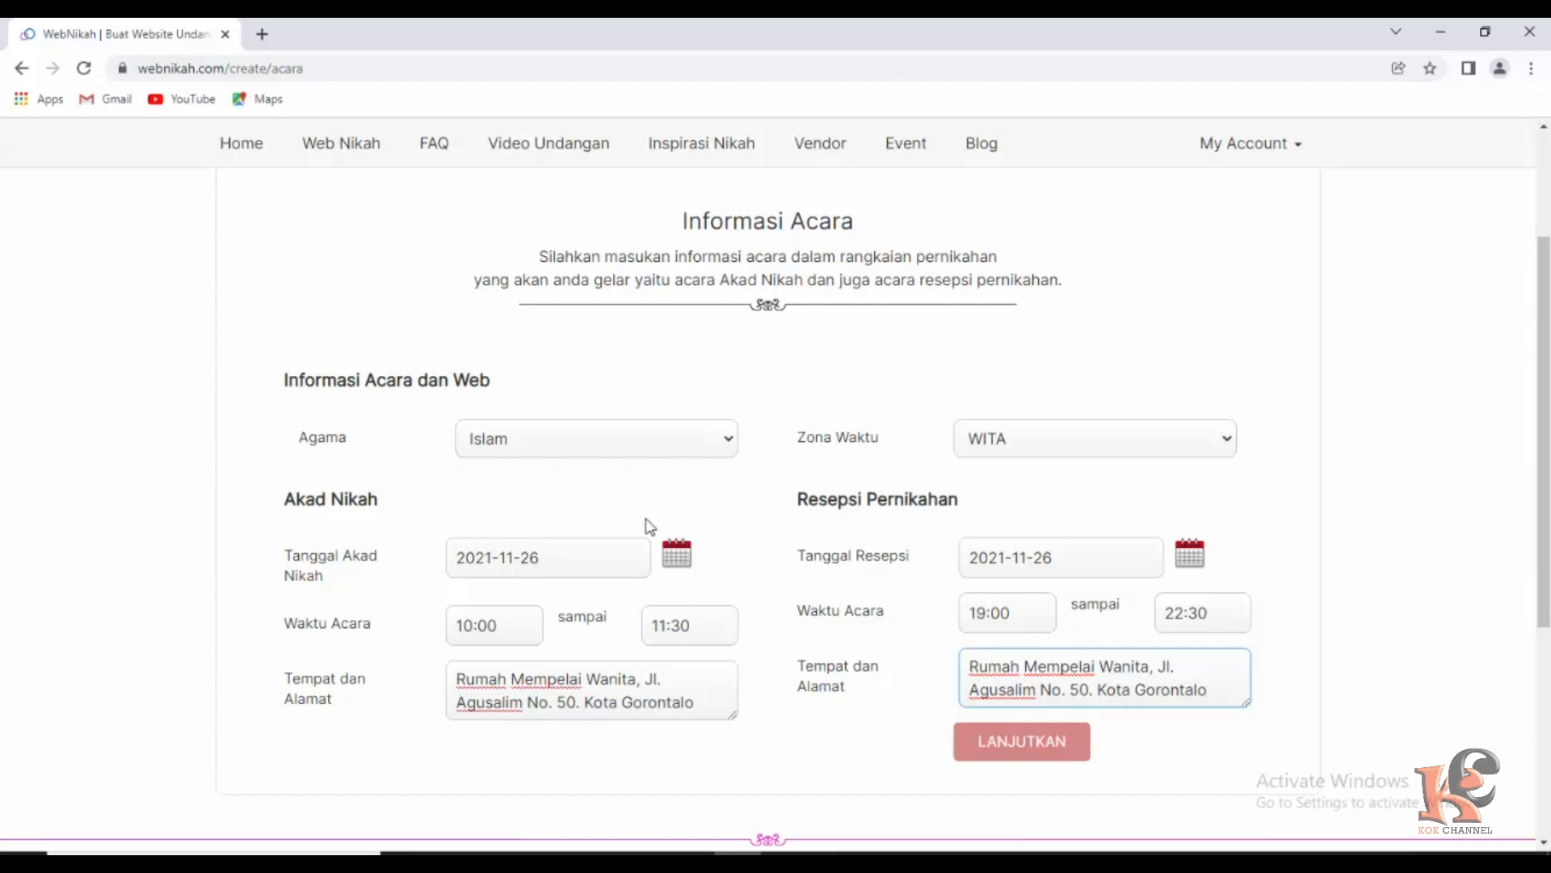
{"action": "scroll", "coordinate": [1019, 734], "scroll_direction": "down", "scroll_amount": 1}
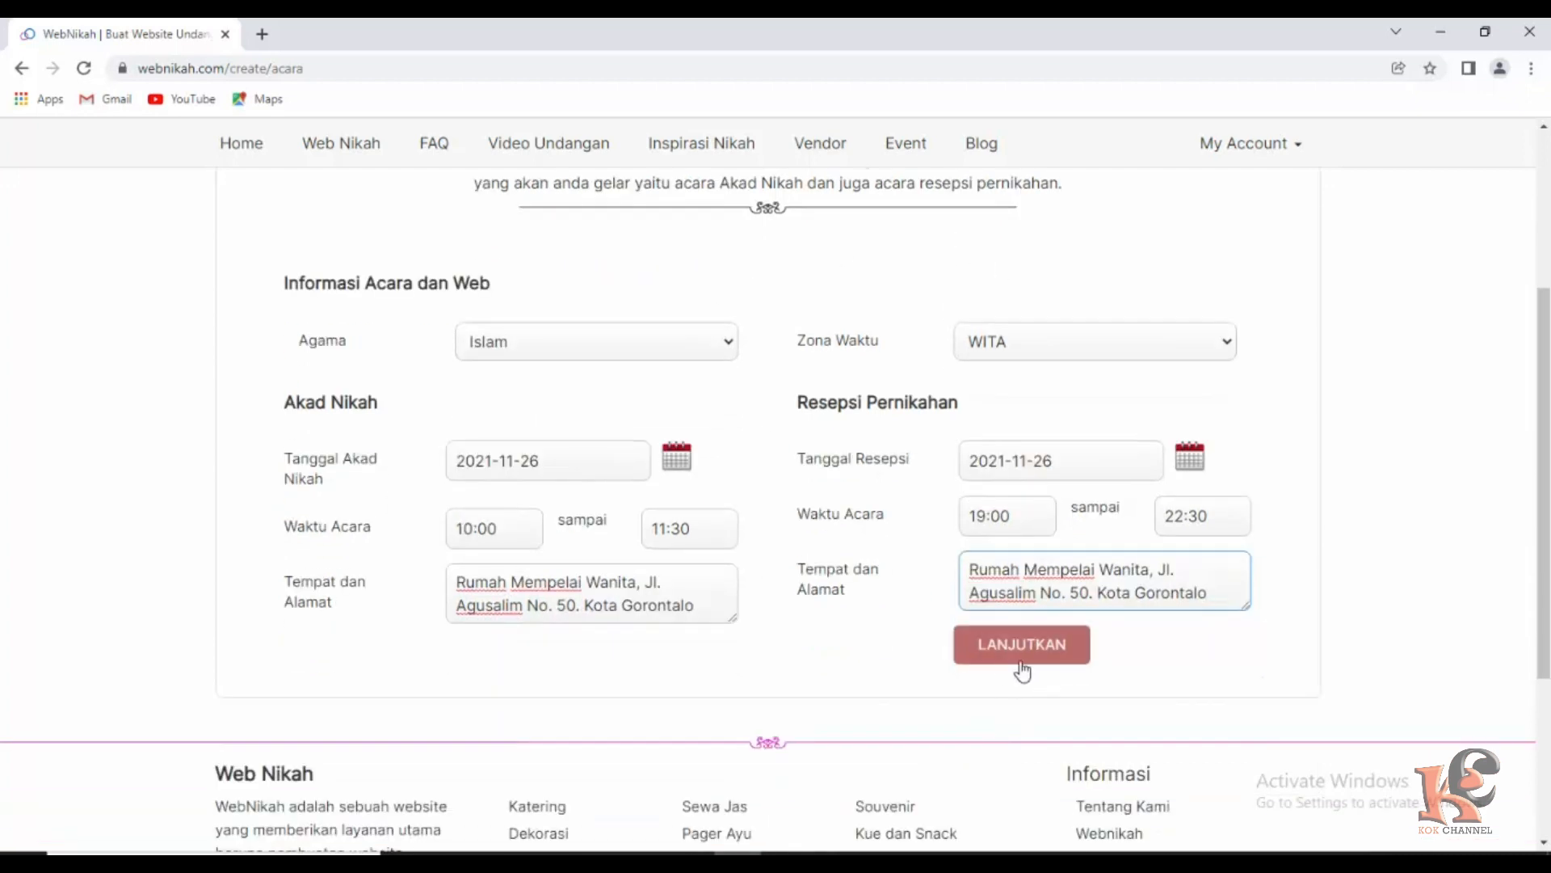
Save the event information with LANJUTKAN.
{"action": "left_click", "coordinate": [1021, 653]}
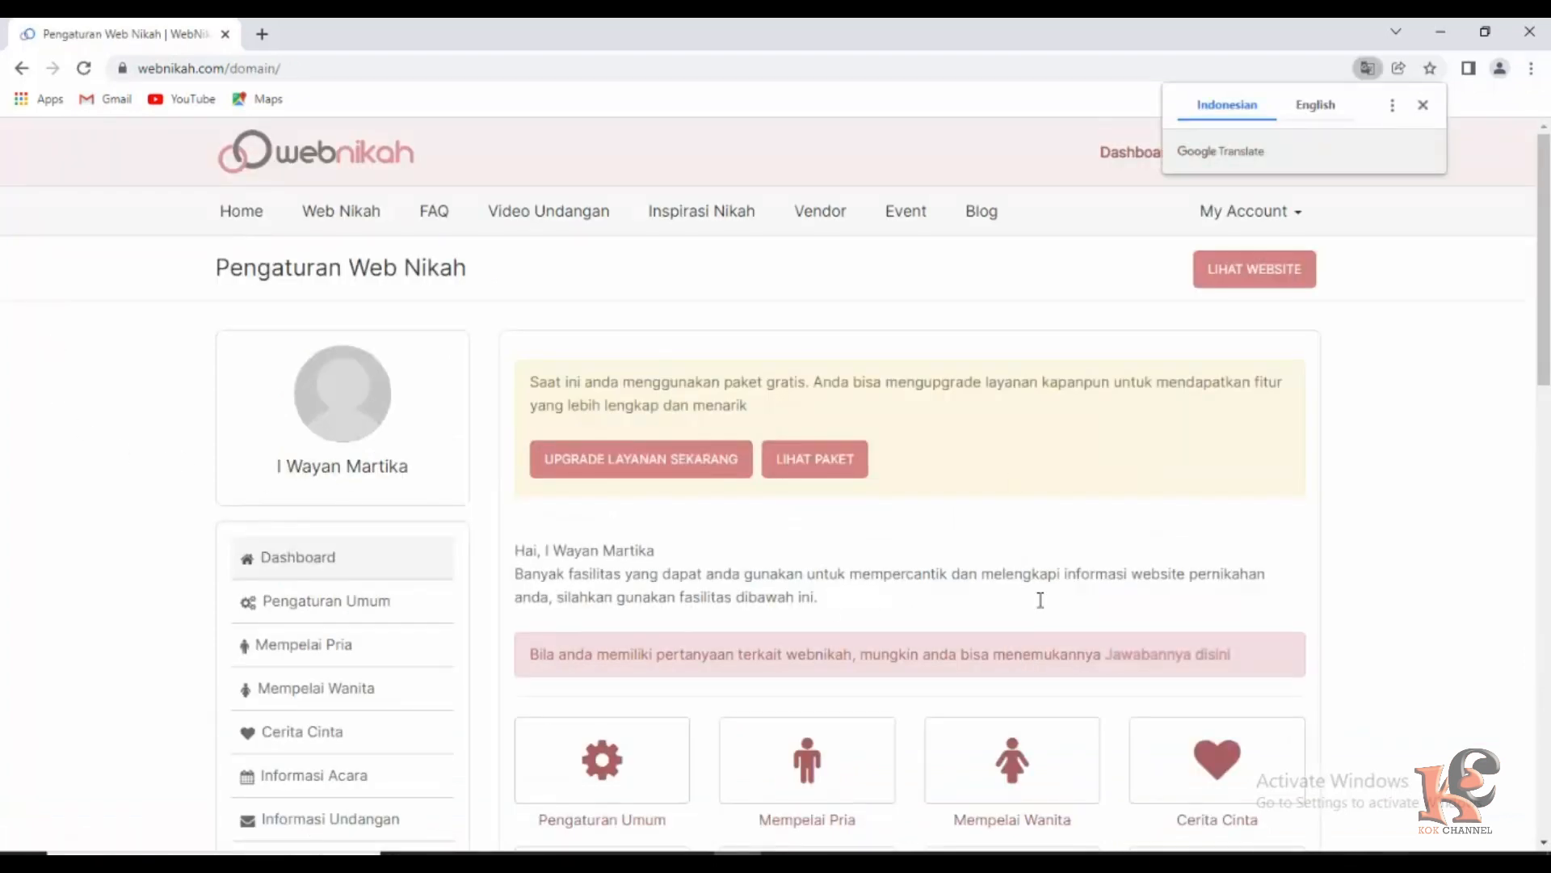
{"action": "scroll", "coordinate": [501, 533], "scroll_direction": "down", "scroll_amount": 1}
{"action": "scroll", "coordinate": [499, 550], "scroll_direction": "down", "scroll_amount": 1}
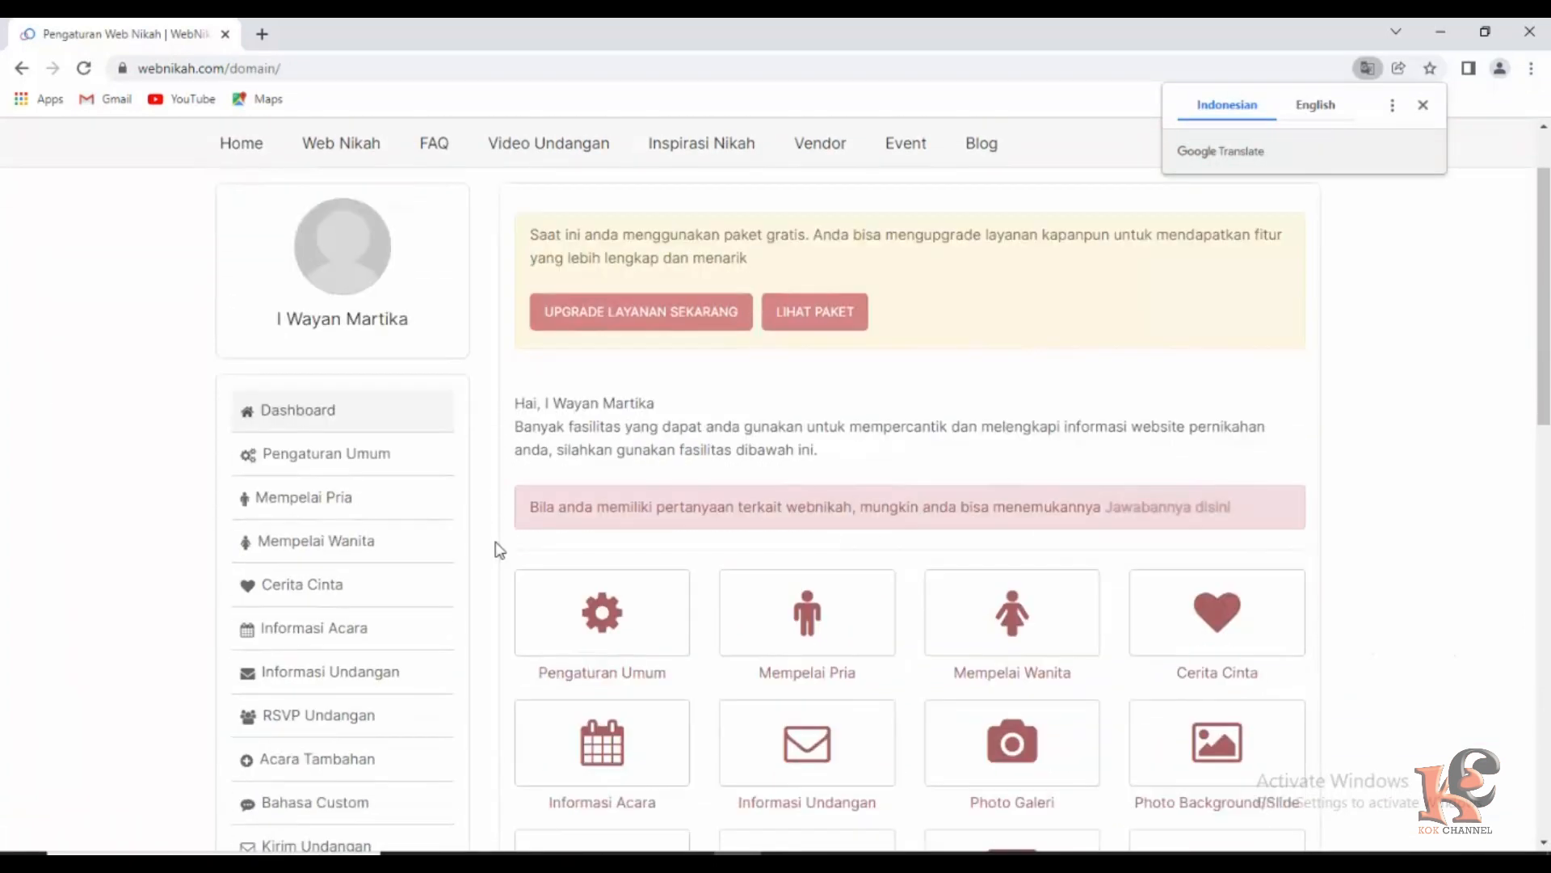
{"action": "scroll", "coordinate": [501, 525], "scroll_direction": "up", "scroll_amount": 2}
{"action": "scroll", "coordinate": [404, 533], "scroll_direction": "down", "scroll_amount": 2}
Open Mempelai Pria and start editing it with UBAH INFORMASI MEMPELAI.
{"action": "left_click", "coordinate": [332, 499]}
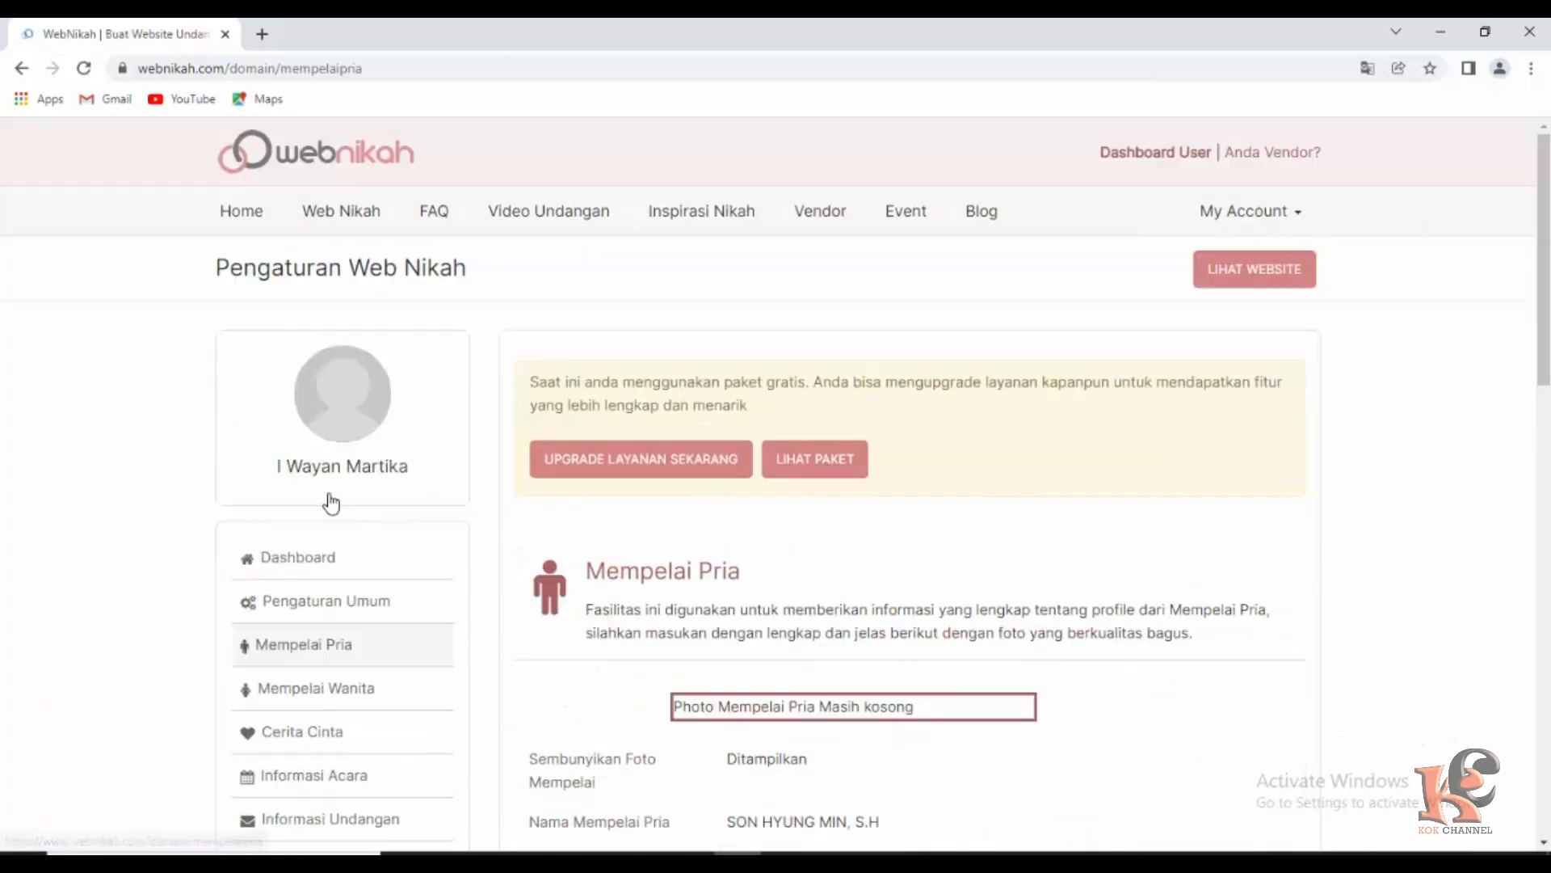
{"action": "scroll", "coordinate": [870, 621], "scroll_direction": "down", "scroll_amount": 2}
{"action": "scroll", "coordinate": [870, 620], "scroll_direction": "down", "scroll_amount": 1}
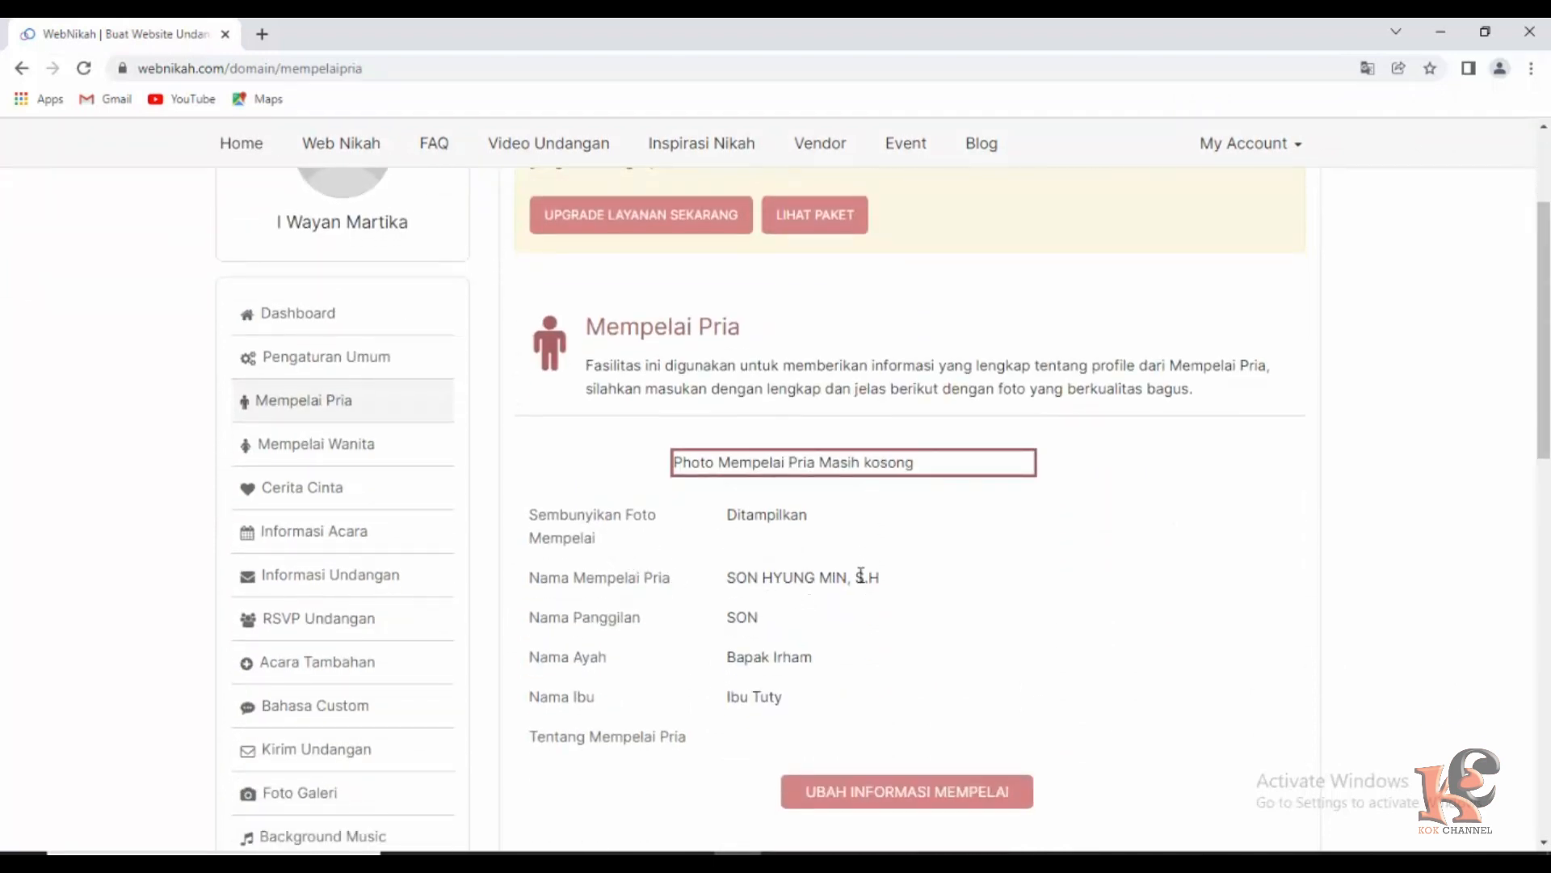
{"action": "scroll", "coordinate": [862, 576], "scroll_direction": "down", "scroll_amount": 1}
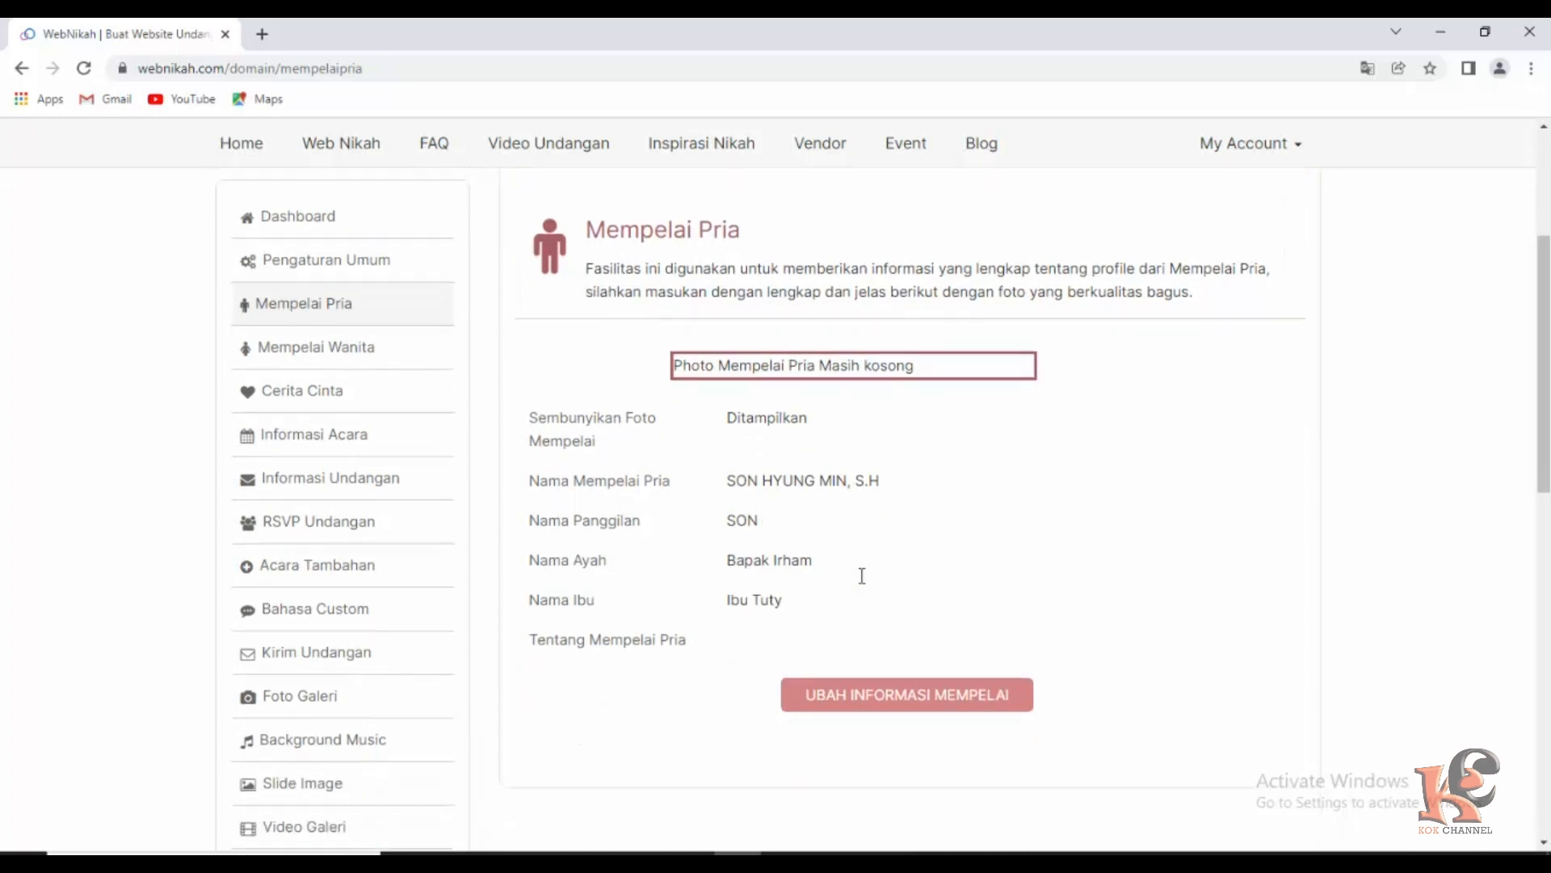
{"action": "left_click", "coordinate": [875, 699]}
{"action": "scroll", "coordinate": [874, 693], "scroll_direction": "down", "scroll_amount": 5}
{"action": "scroll", "coordinate": [874, 693], "scroll_direction": "down", "scroll_amount": 1}
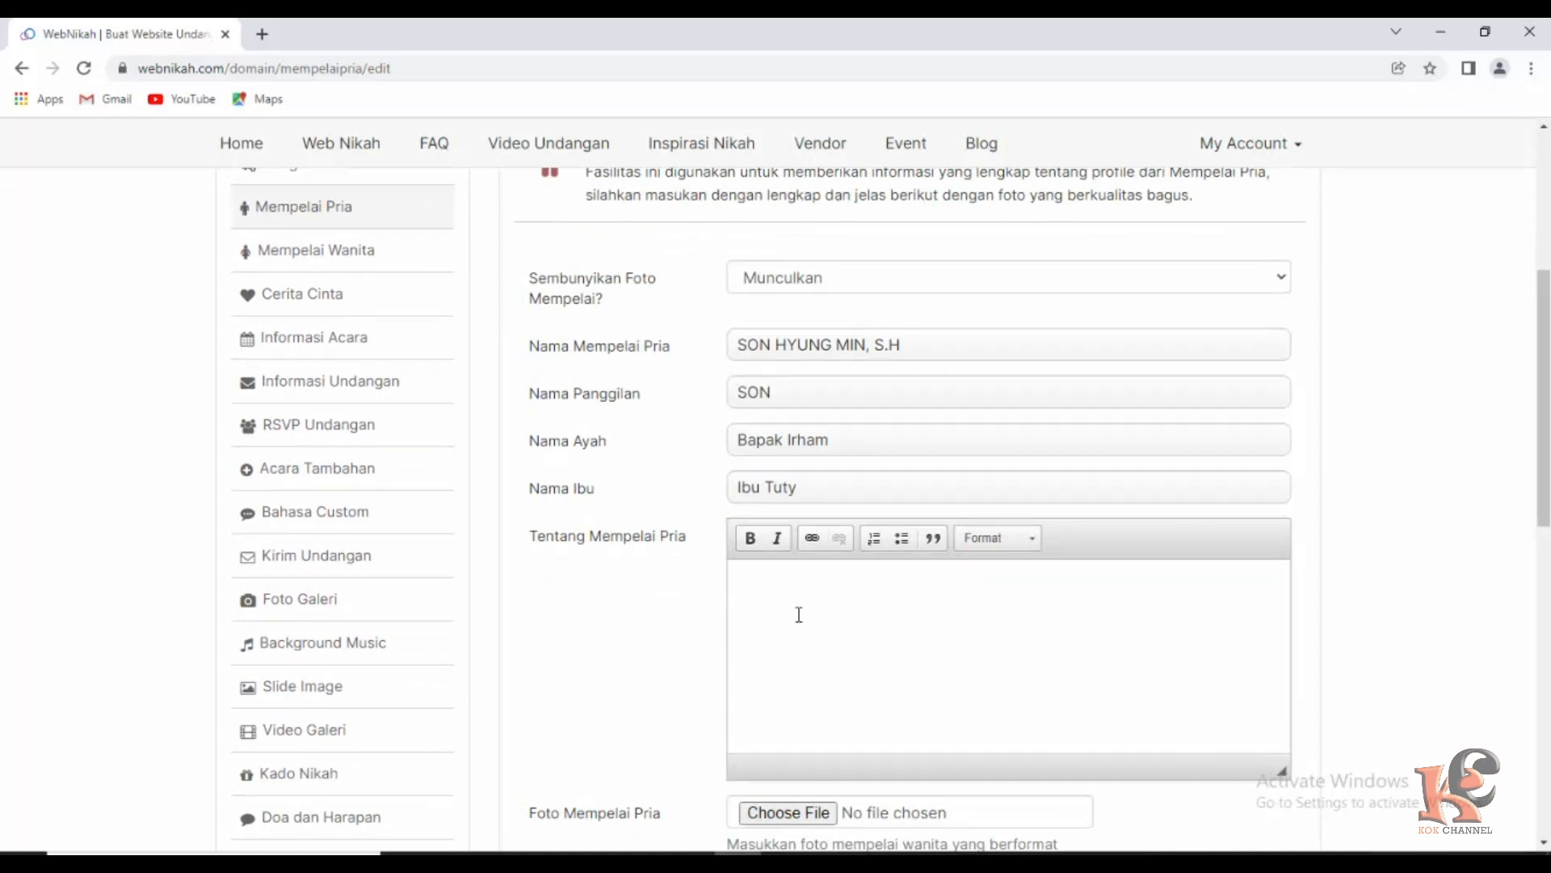
{"action": "scroll", "coordinate": [836, 750], "scroll_direction": "down", "scroll_amount": 1}
Attach mempelai pria.jpg as the groom's profile photo and save the changes.
{"action": "left_click", "coordinate": [795, 509]}
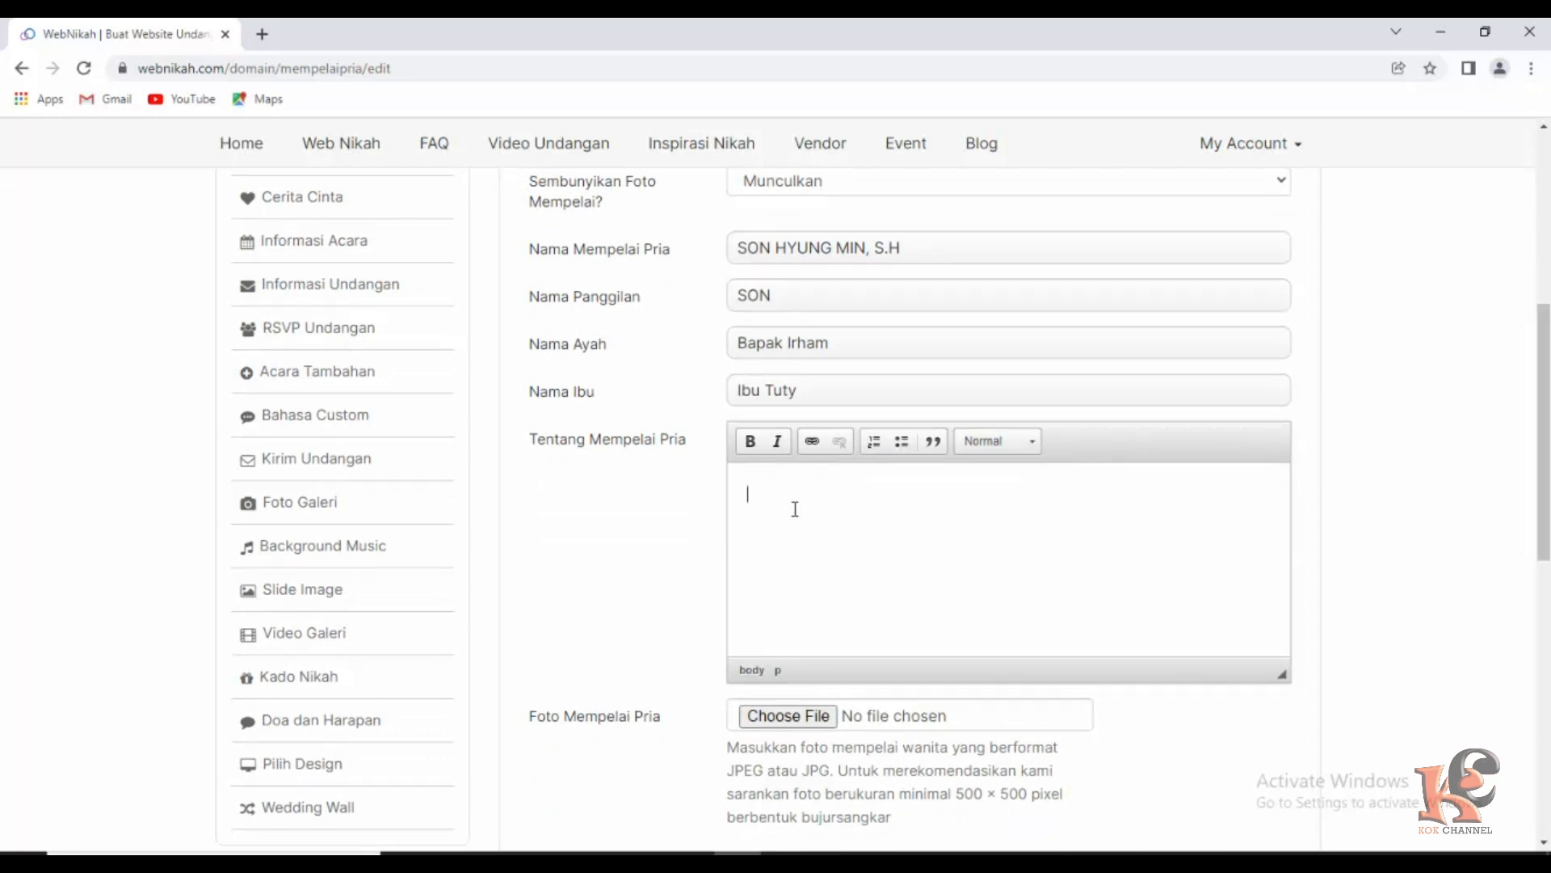
{"action": "left_click", "coordinate": [782, 717]}
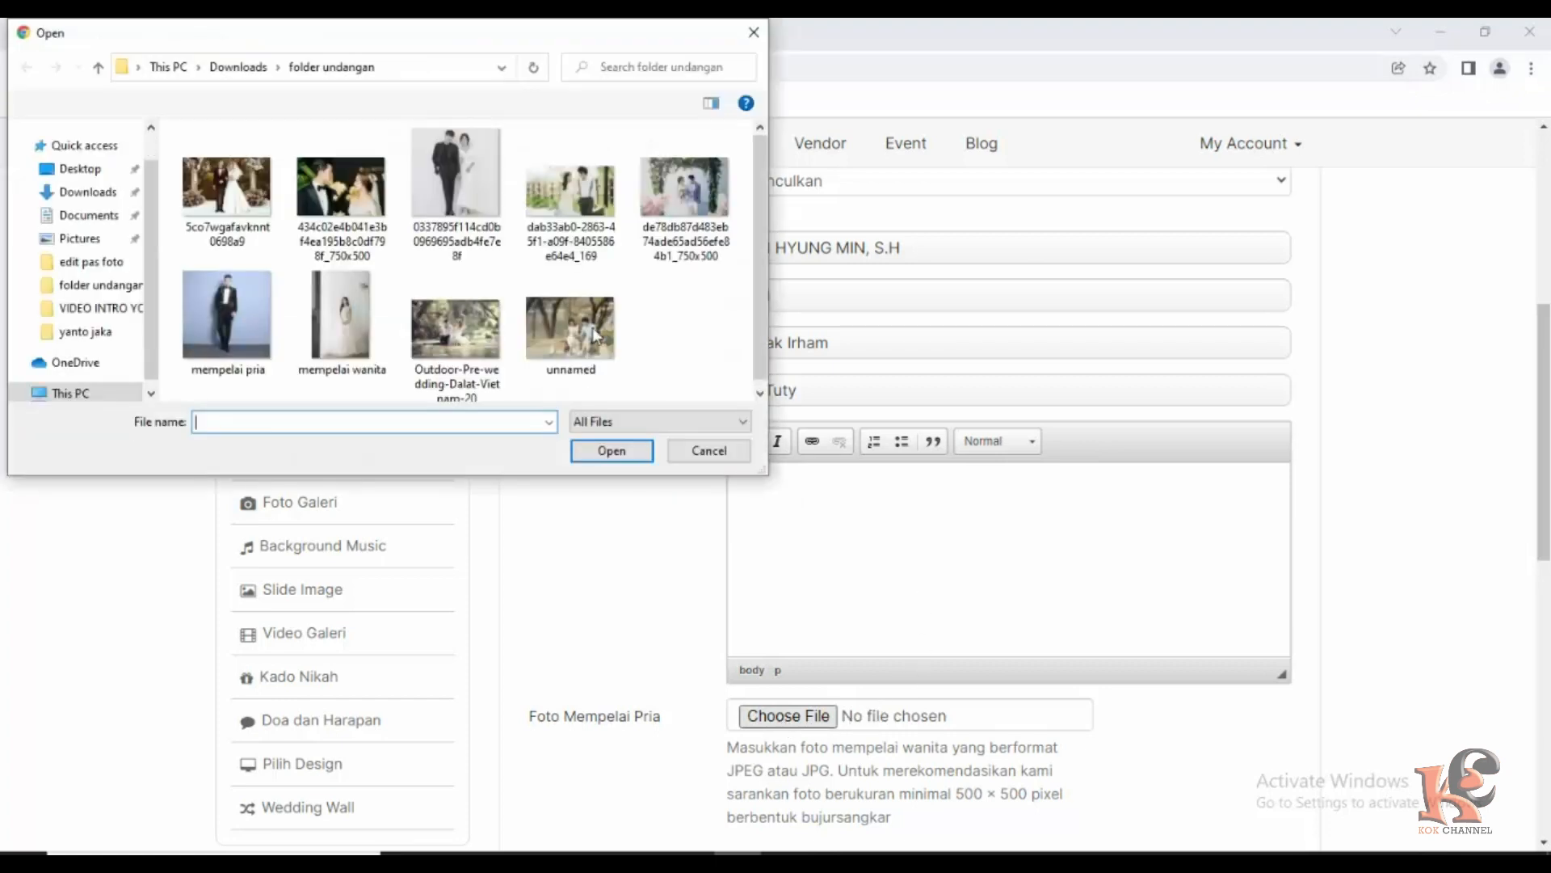
{"action": "left_click", "coordinate": [227, 315]}
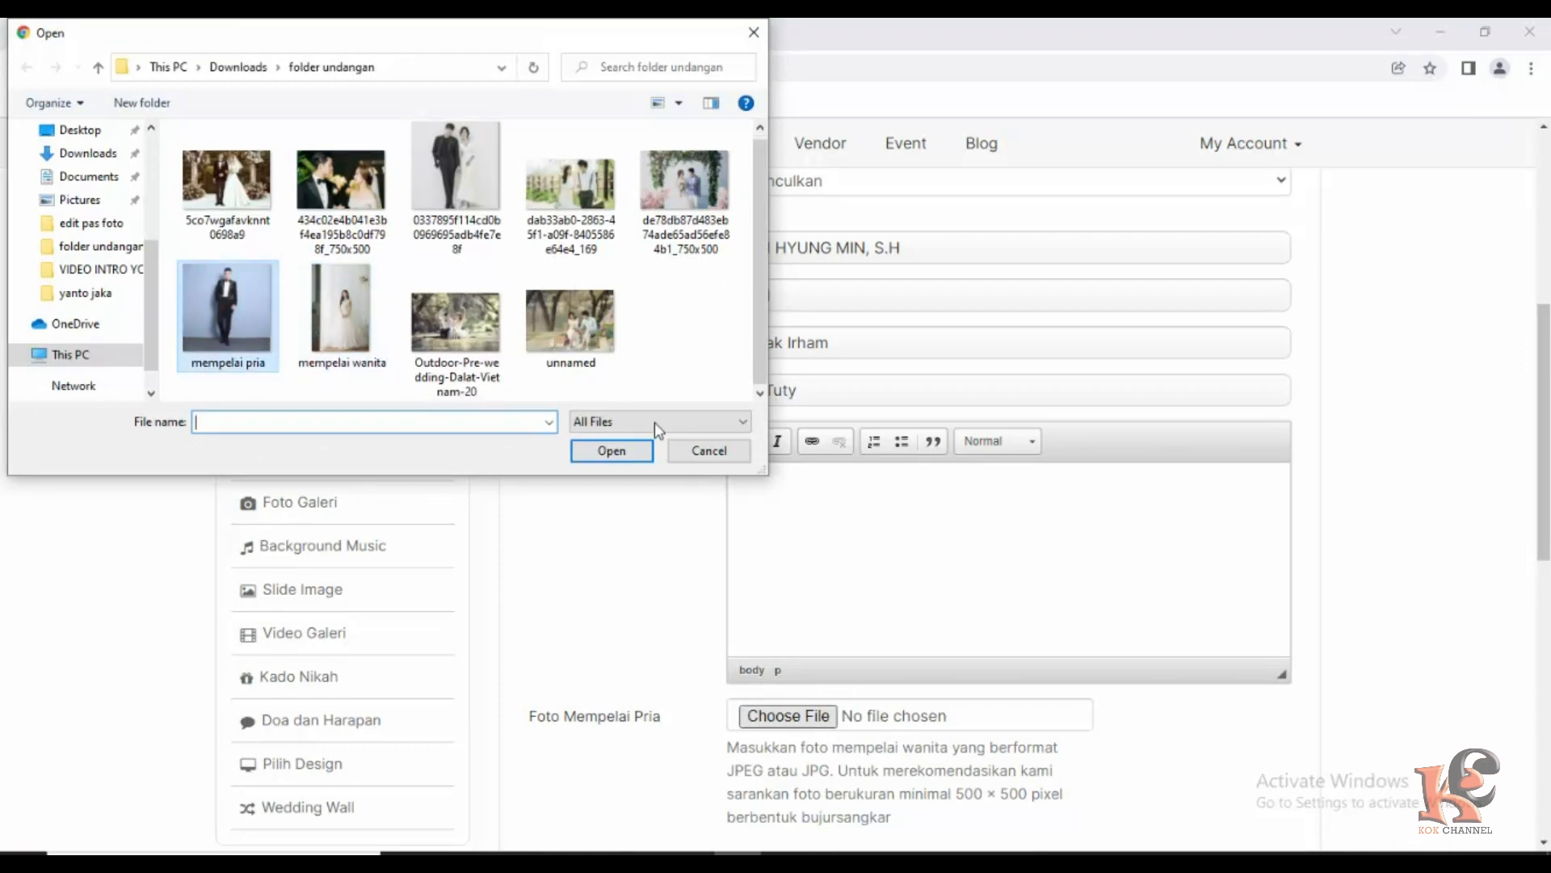
{"action": "left_click", "coordinate": [623, 450]}
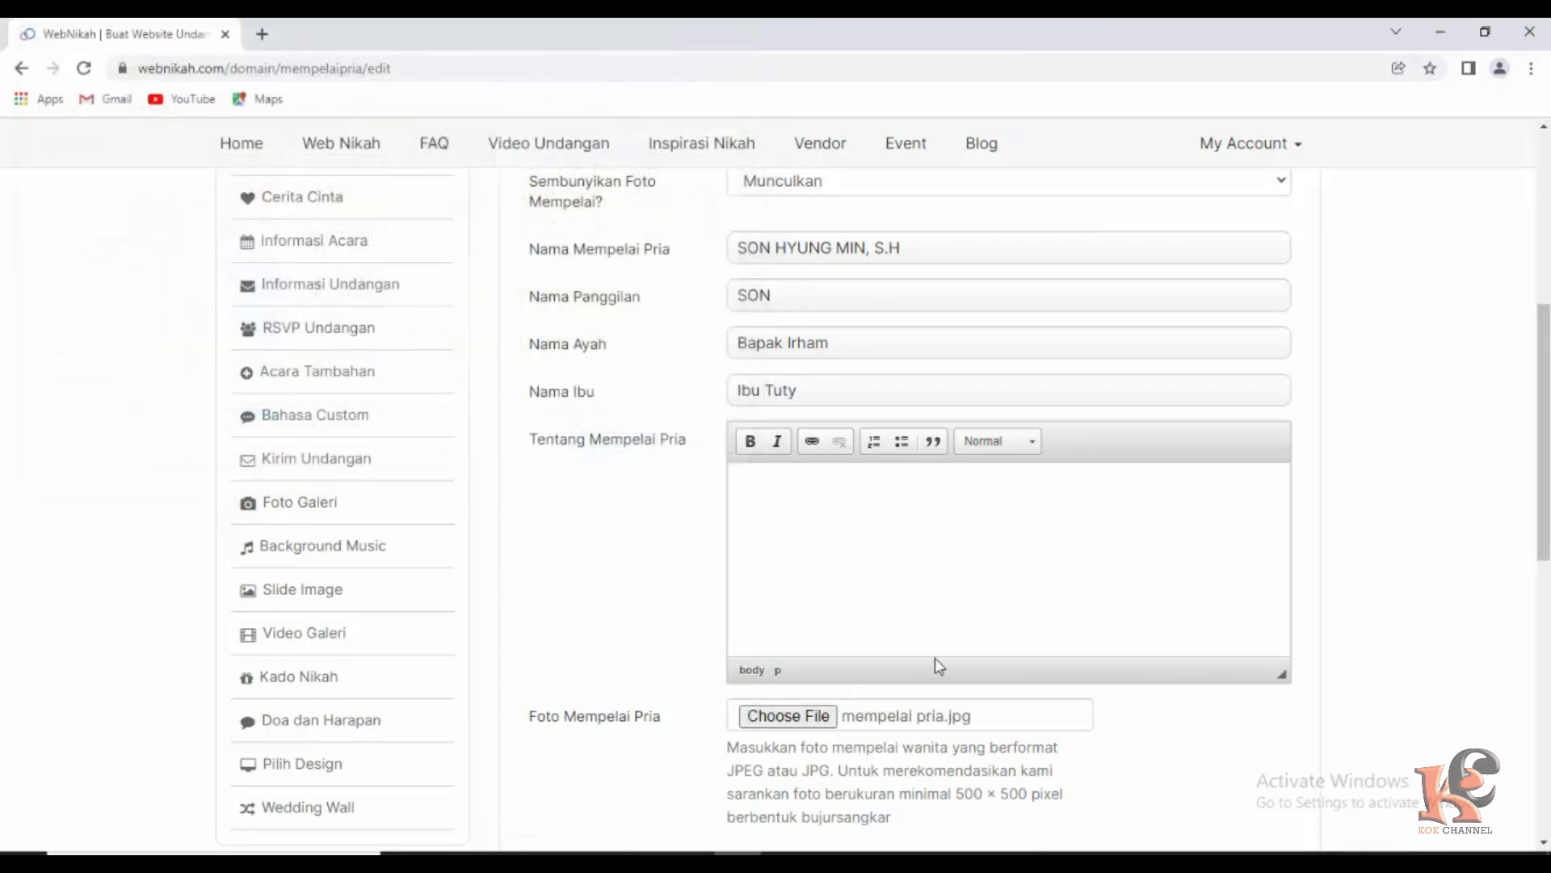
{"action": "scroll", "coordinate": [913, 648], "scroll_direction": "down", "scroll_amount": 5}
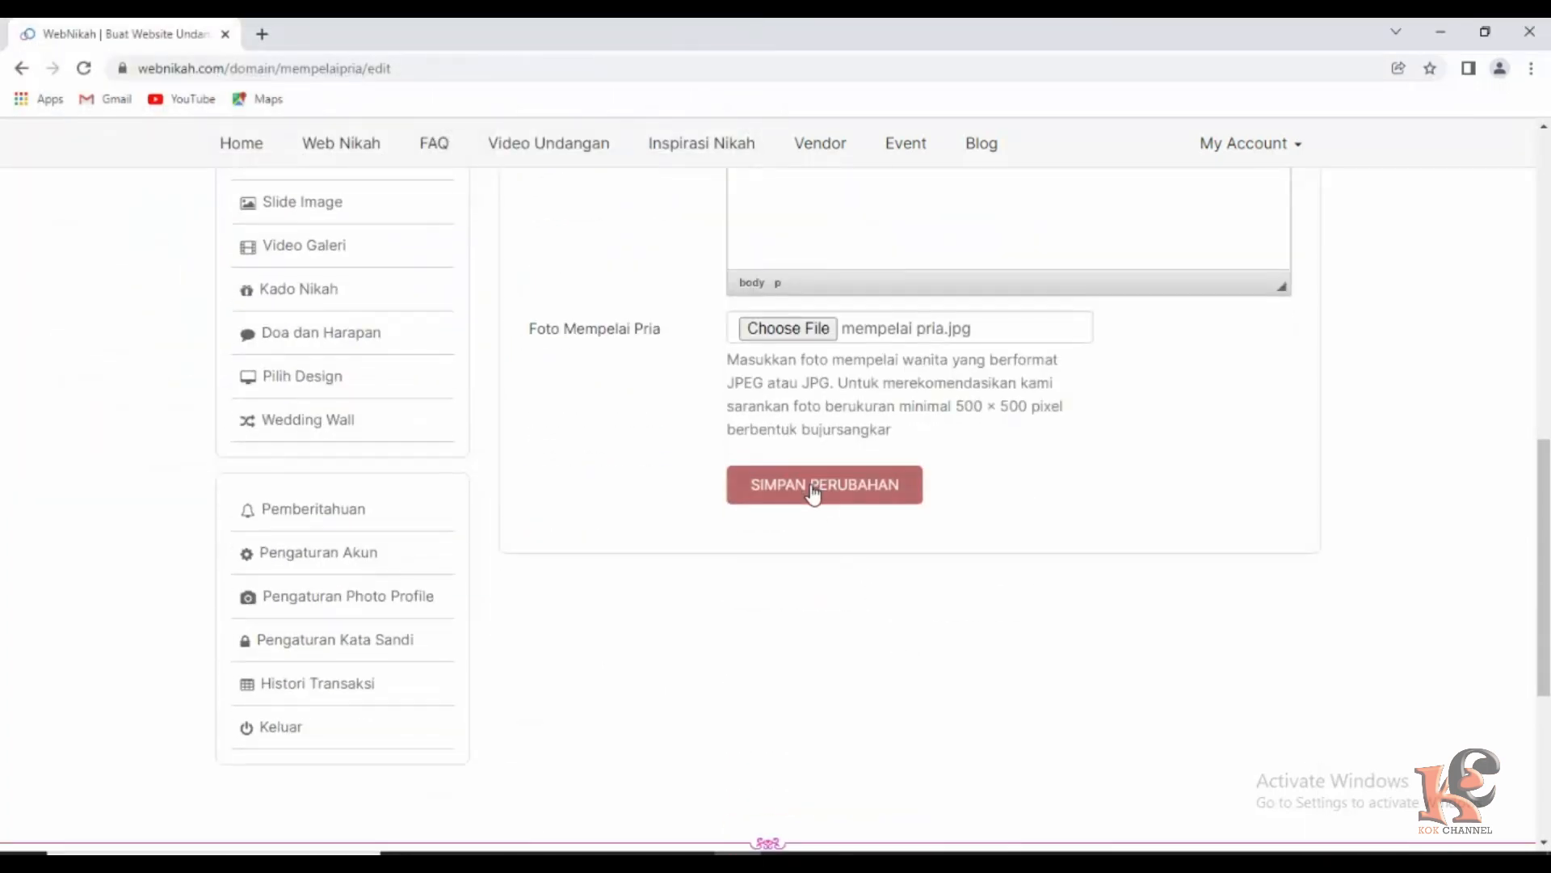
{"action": "left_click", "coordinate": [813, 492]}
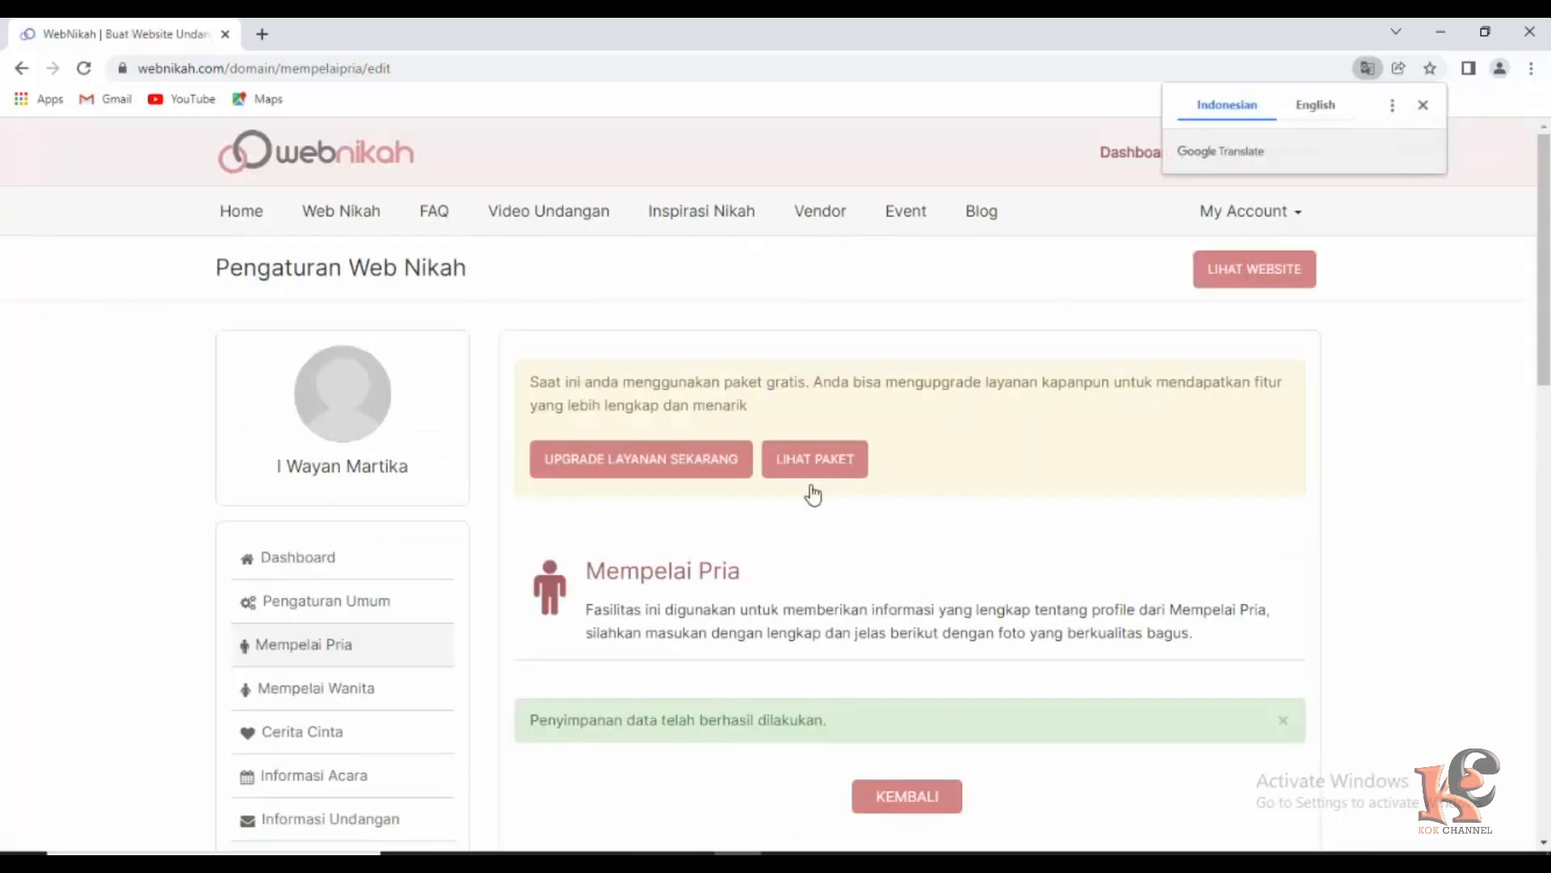
{"action": "scroll", "coordinate": [355, 651], "scroll_direction": "down", "scroll_amount": 2}
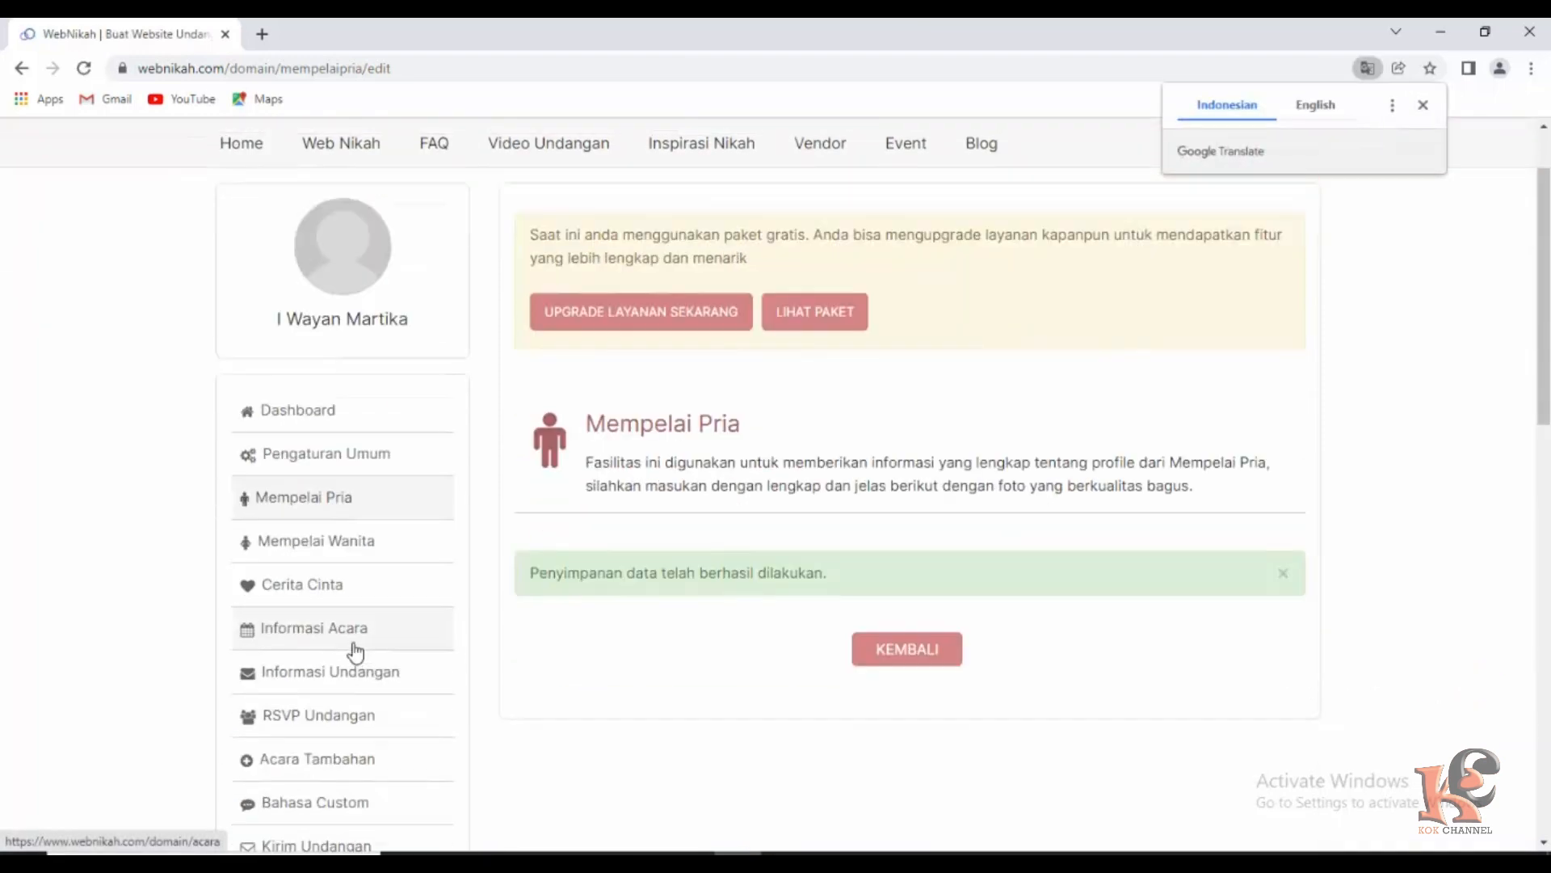
Open the Mempelai Wanita profile and start editing the bride's information.
{"action": "left_click", "coordinate": [304, 547]}
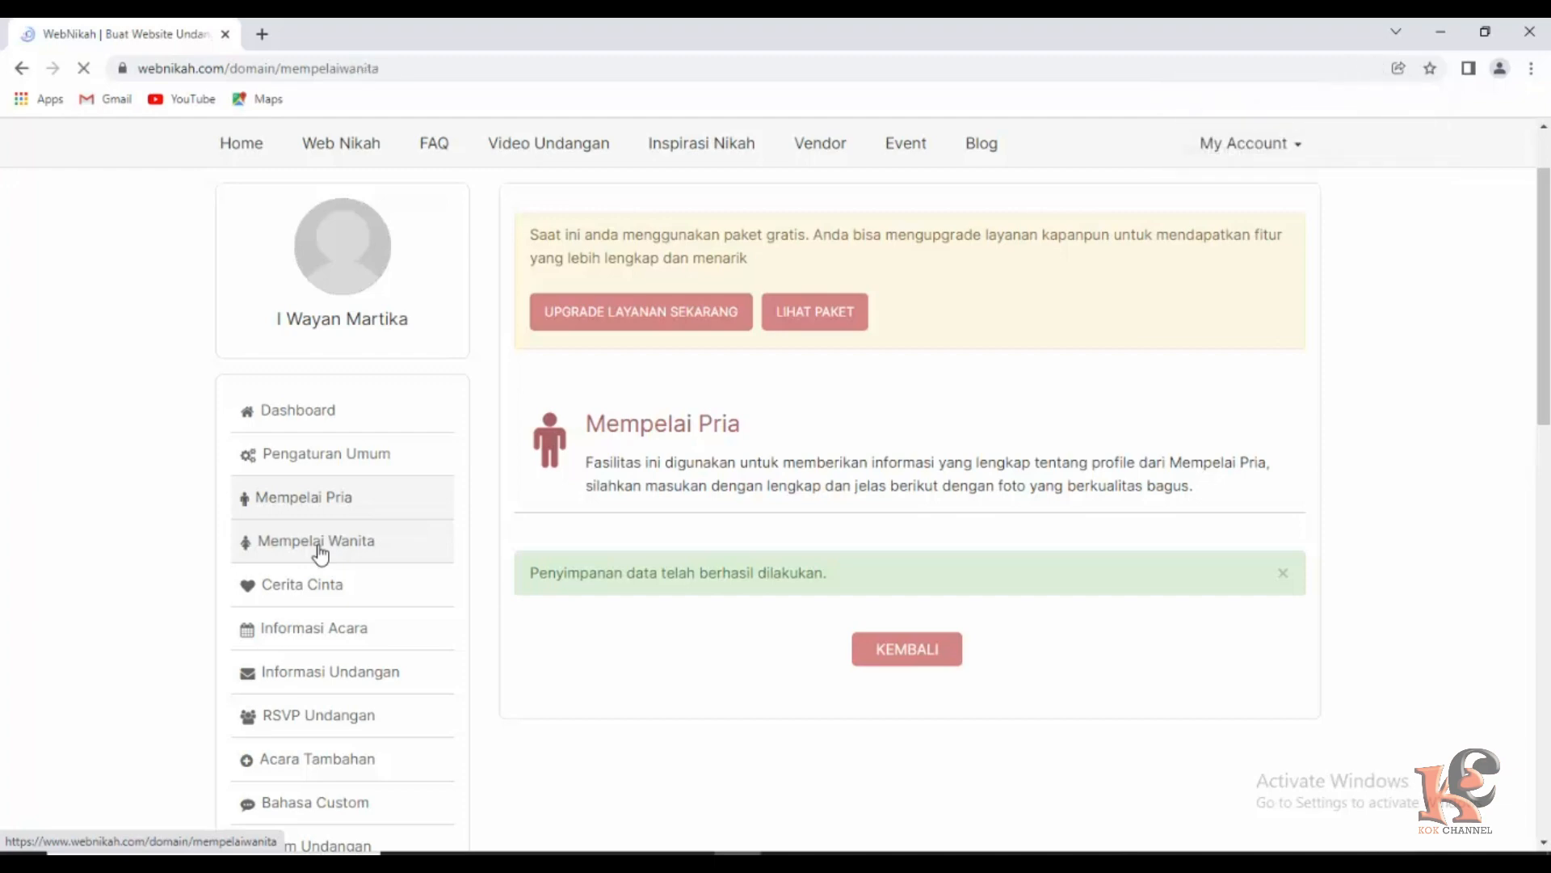
{"action": "scroll", "coordinate": [907, 700], "scroll_direction": "down", "scroll_amount": 4}
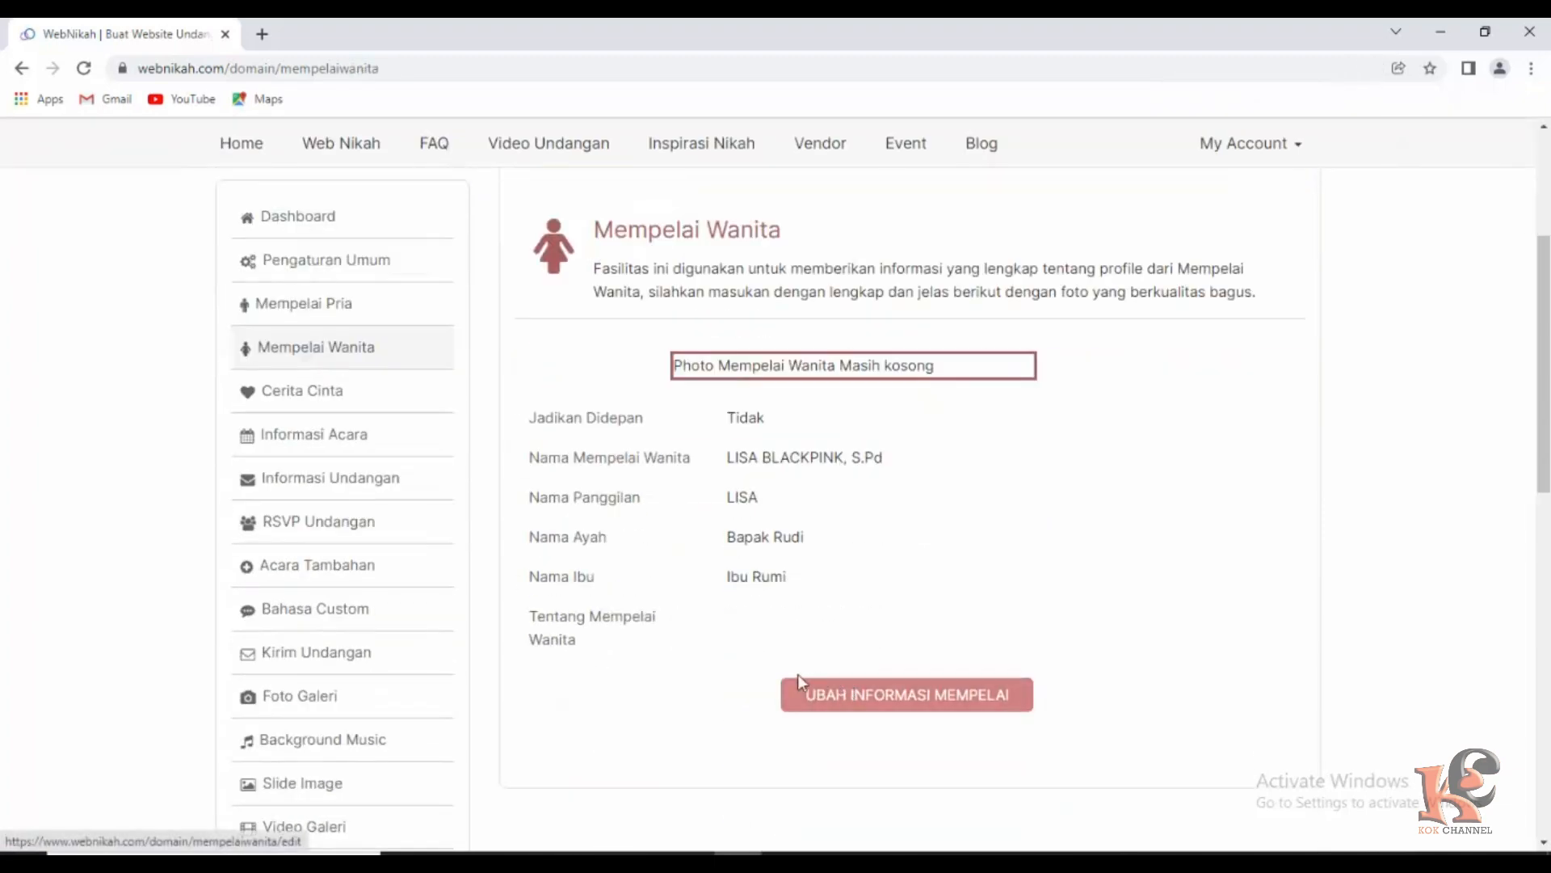
{"action": "left_click", "coordinate": [859, 697]}
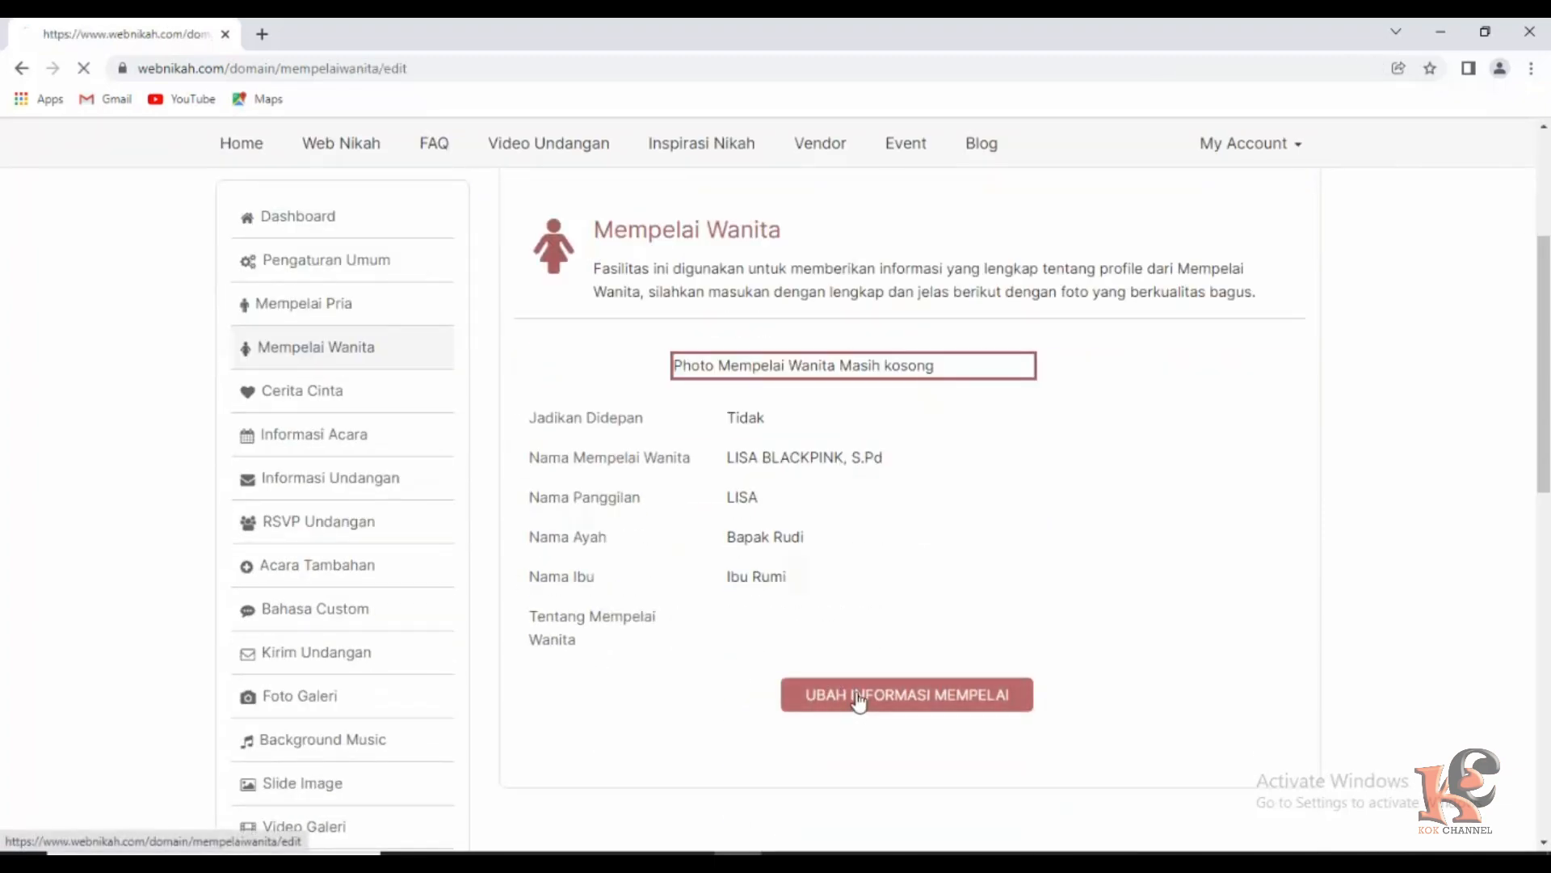
{"action": "scroll", "coordinate": [859, 699], "scroll_direction": "down", "scroll_amount": 8}
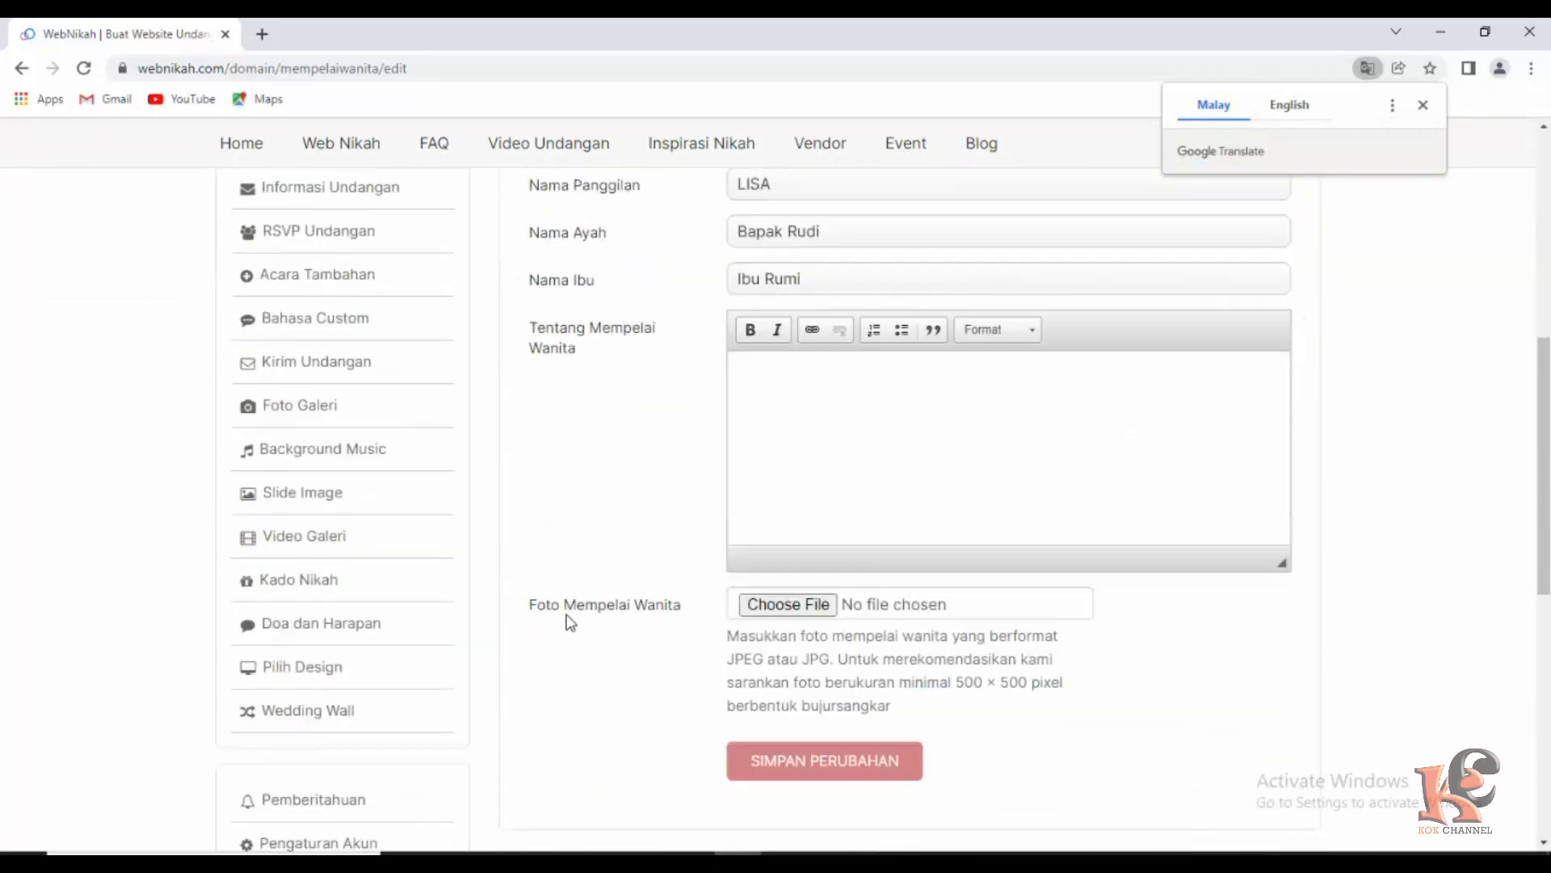
Attach mempelai wanita.jpg as the bride's photo and save the profile.
{"action": "left_click", "coordinate": [796, 609]}
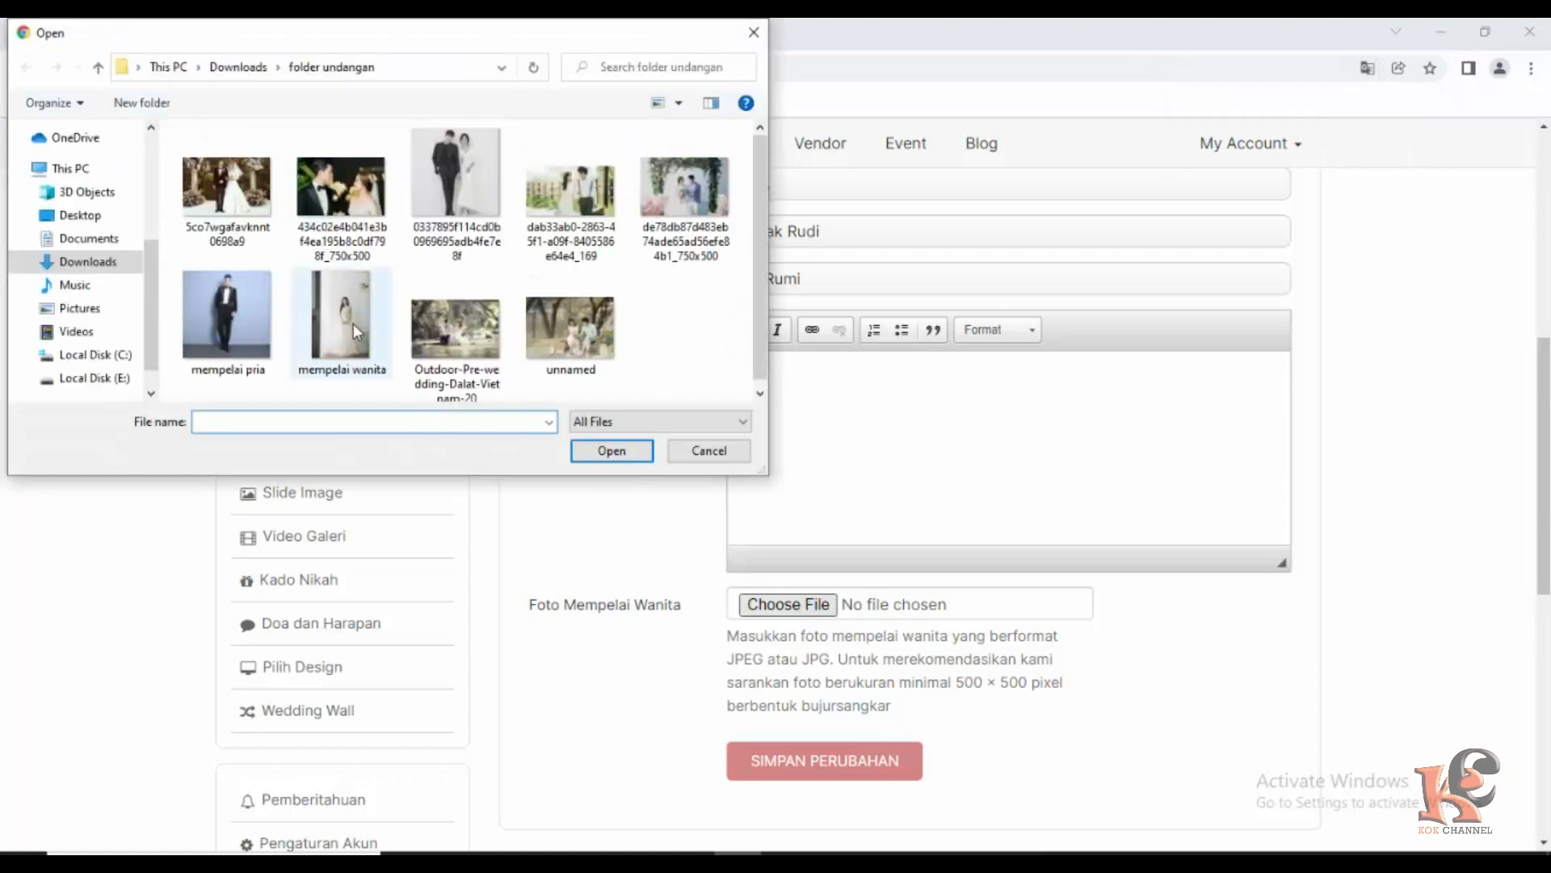
{"action": "left_click", "coordinate": [332, 317]}
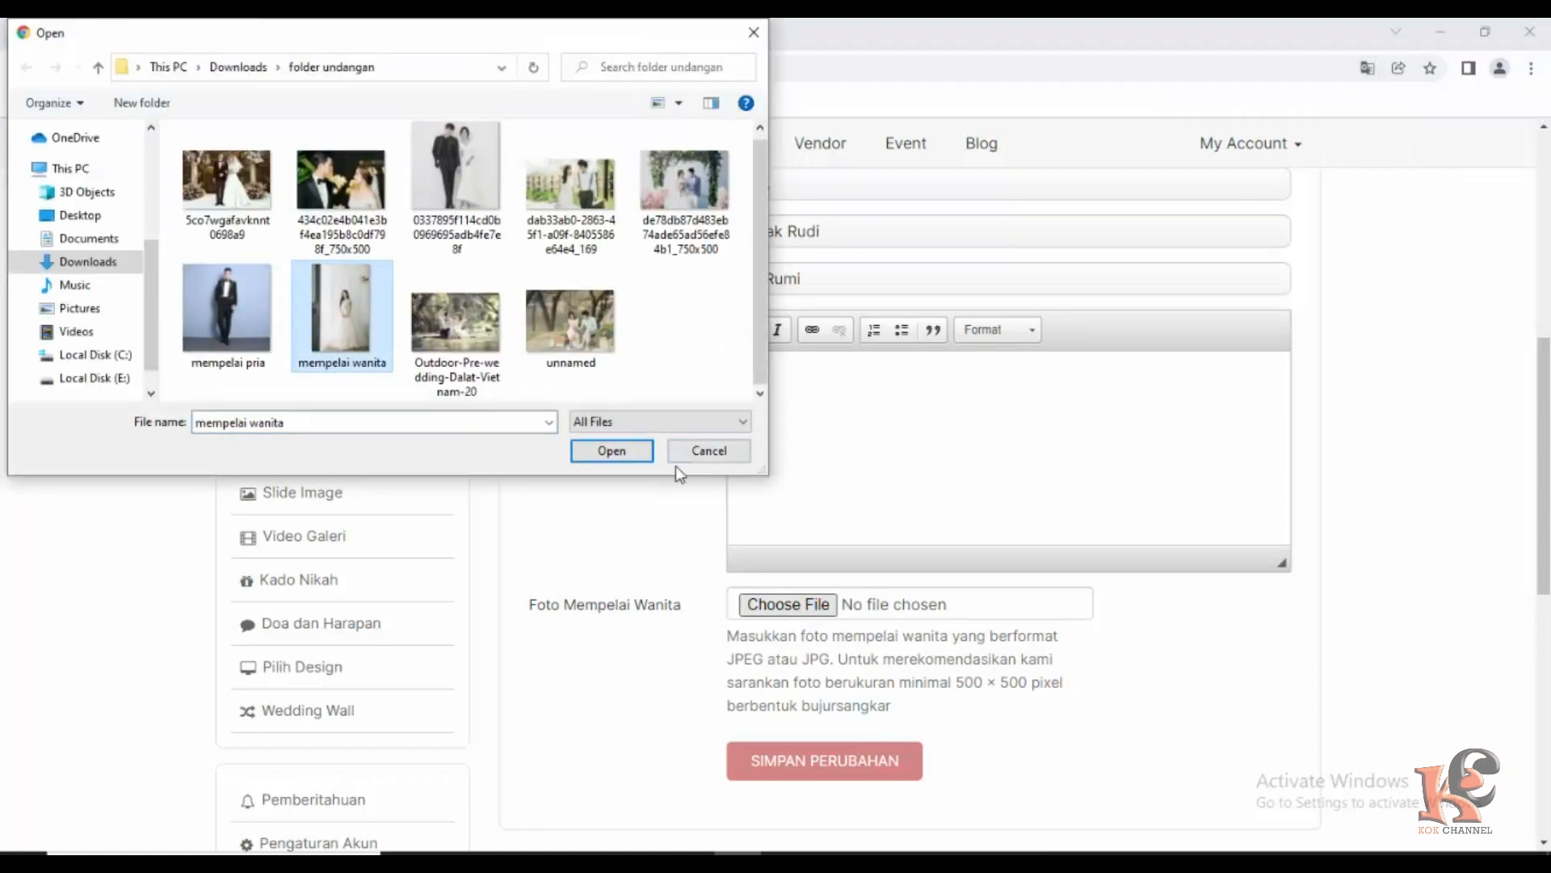
{"action": "left_click", "coordinate": [620, 452]}
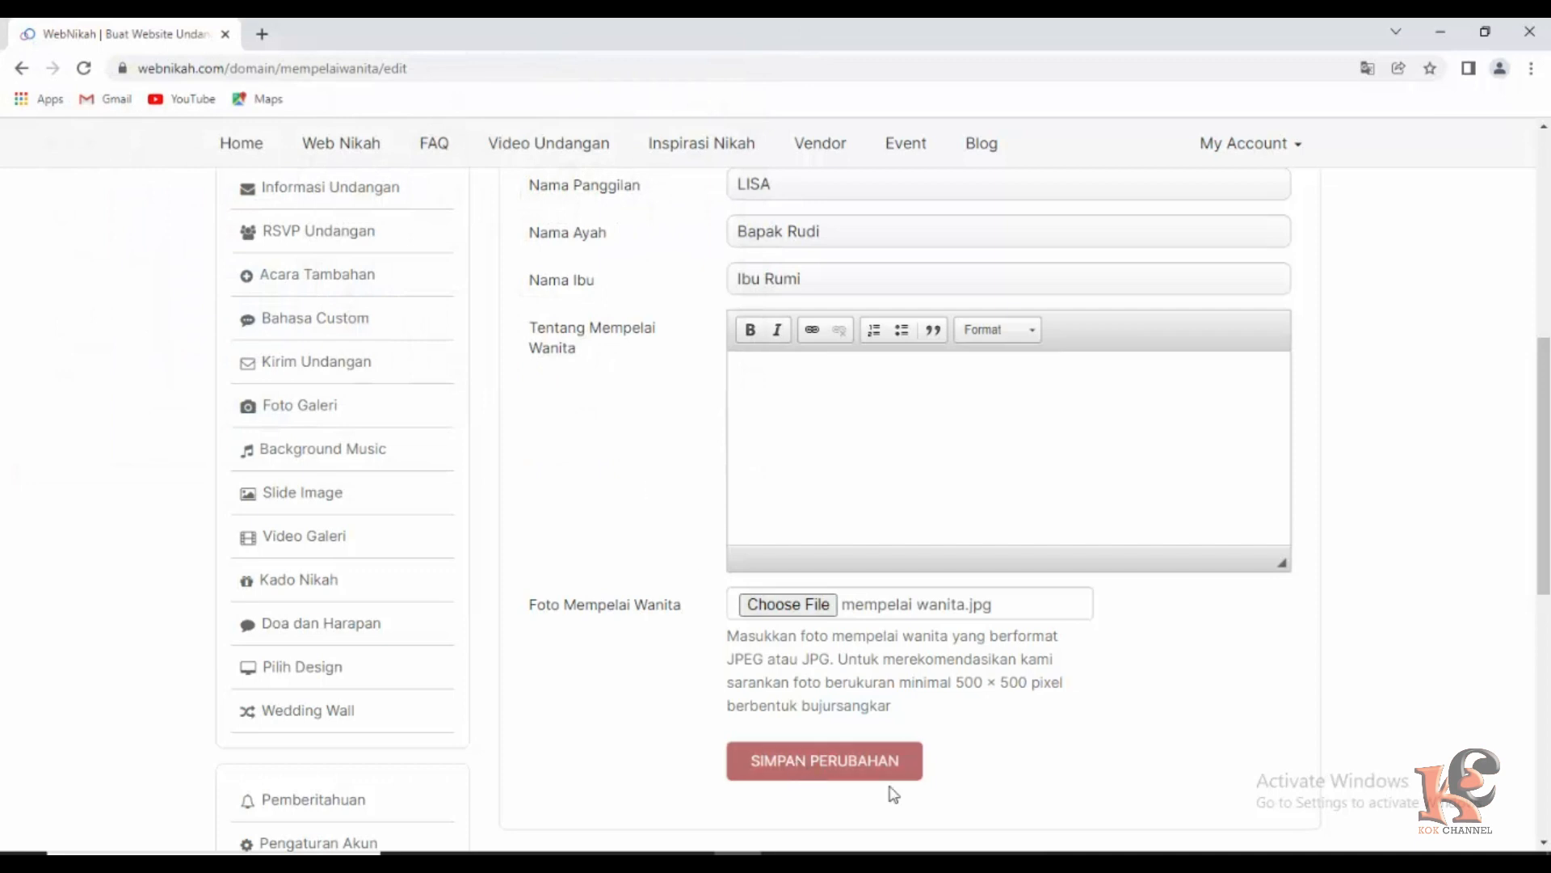
{"action": "left_click", "coordinate": [835, 768]}
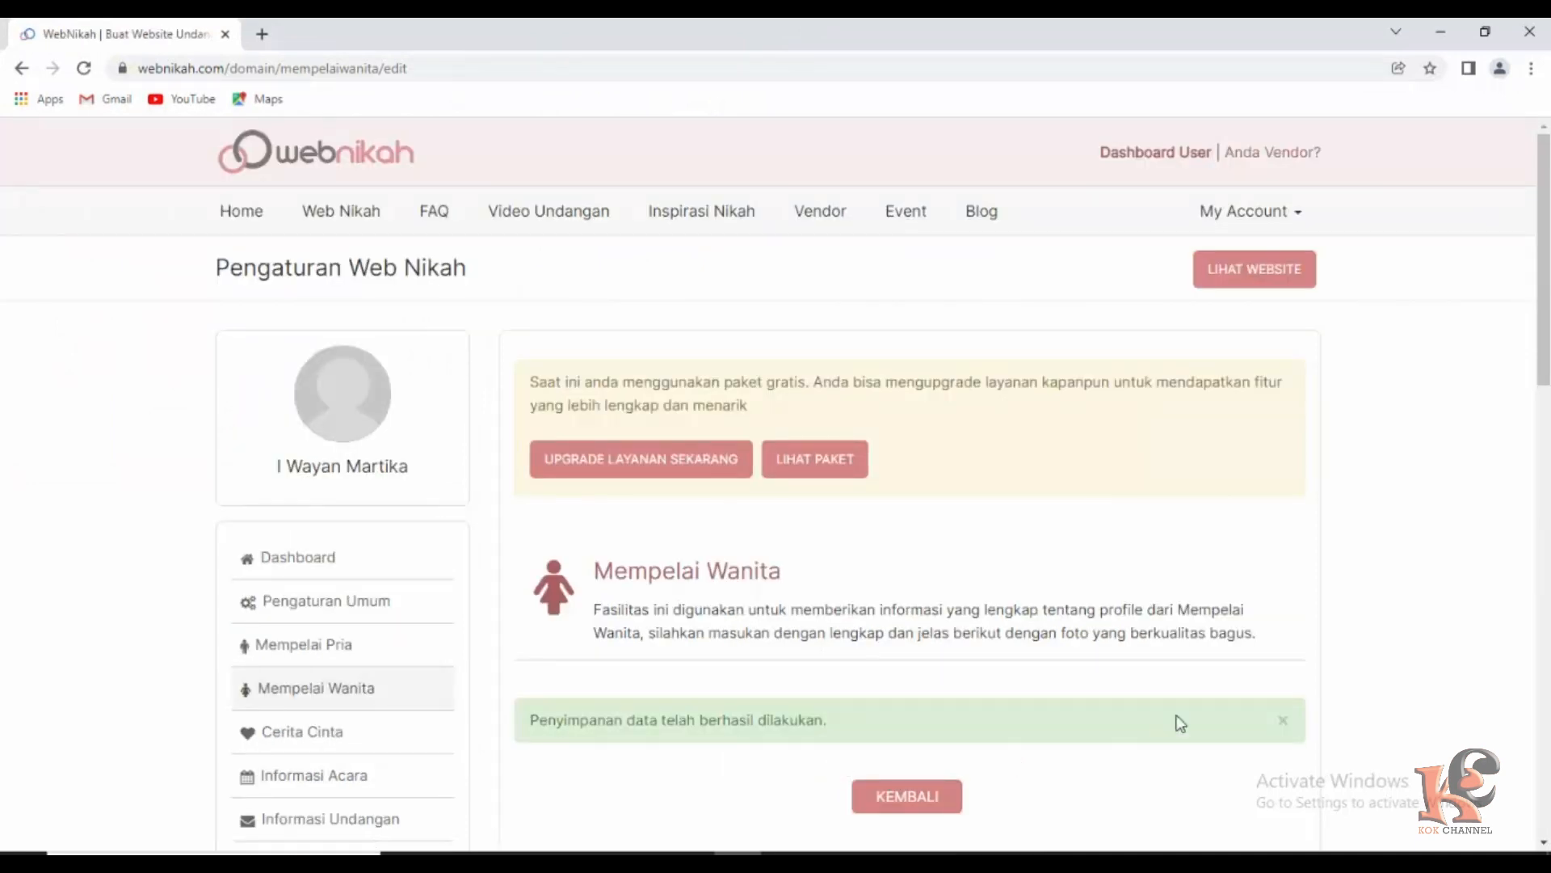
Open Cerita Cinta and start a new love-story form with TULIS CERITA.
{"action": "scroll", "coordinate": [384, 647], "scroll_direction": "down", "scroll_amount": 2}
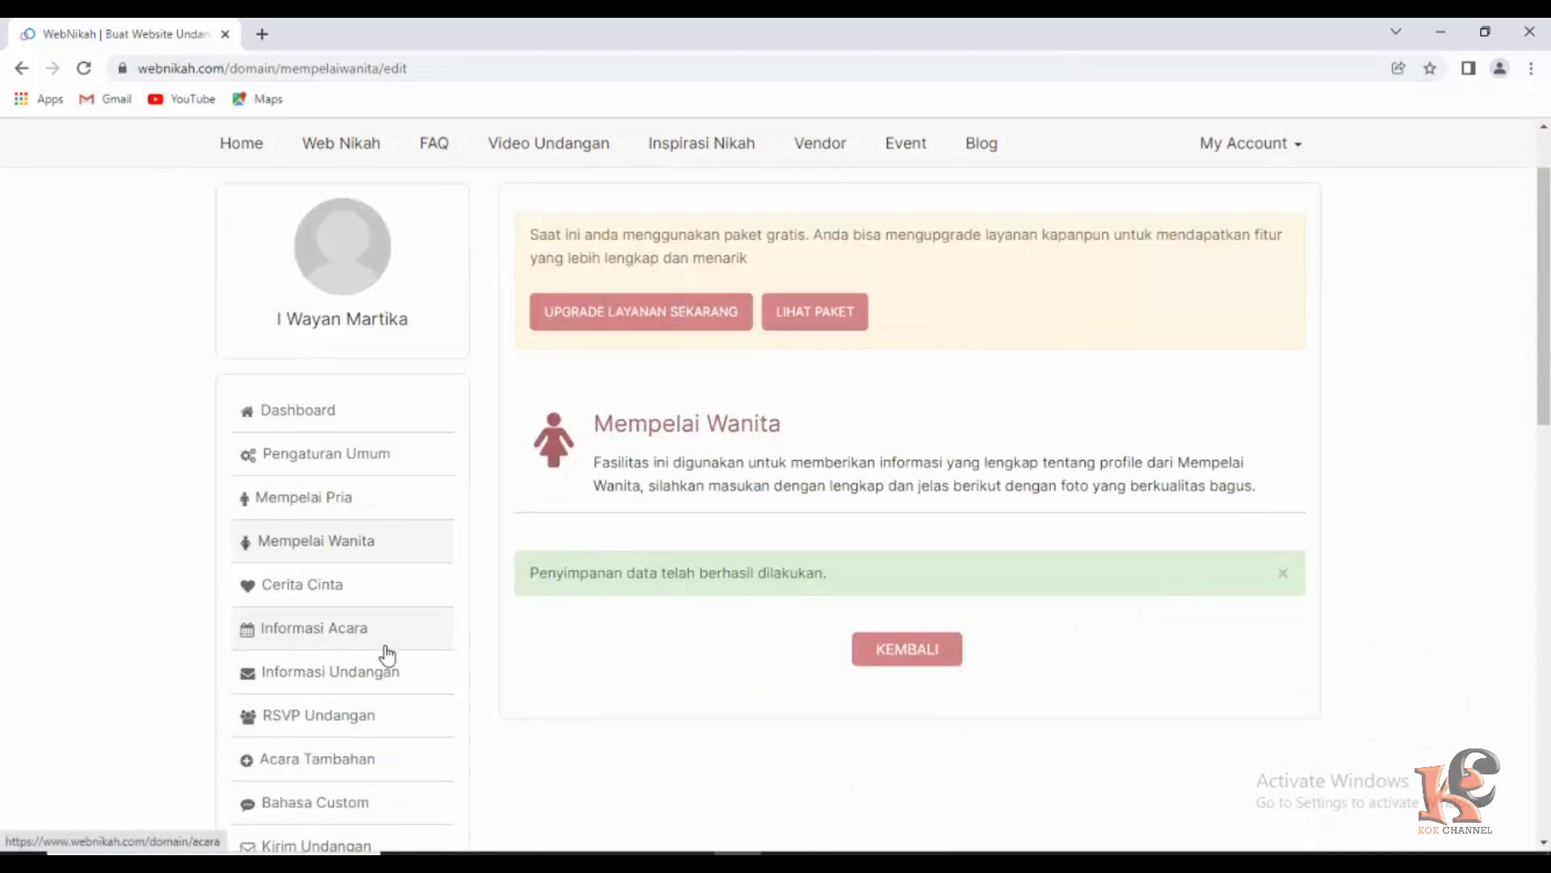
{"action": "left_click", "coordinate": [295, 592]}
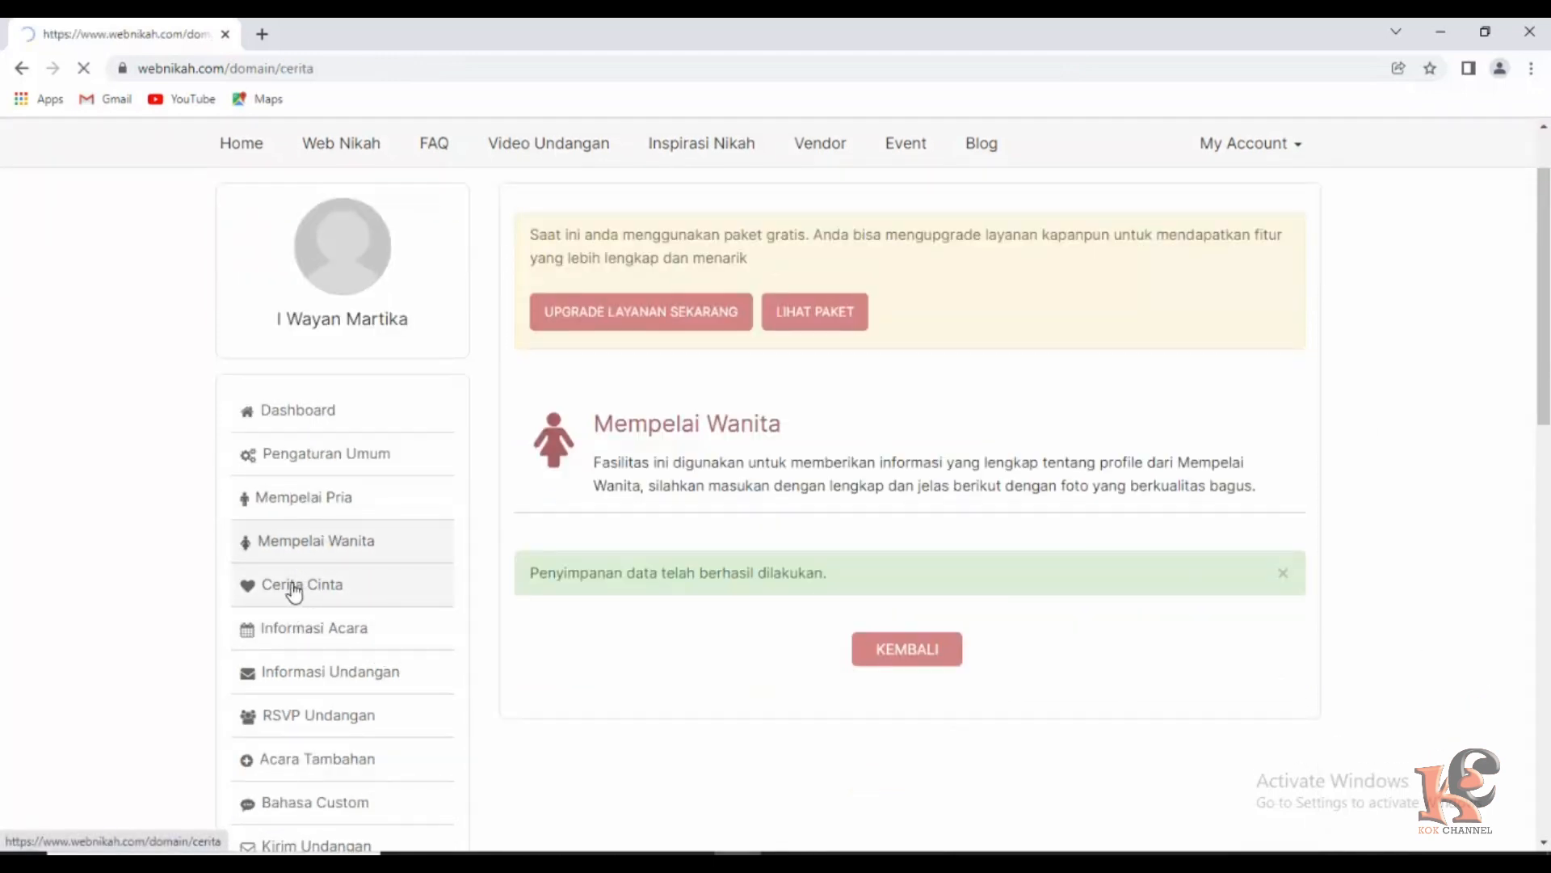
{"action": "scroll", "coordinate": [729, 608], "scroll_direction": "down", "scroll_amount": 3}
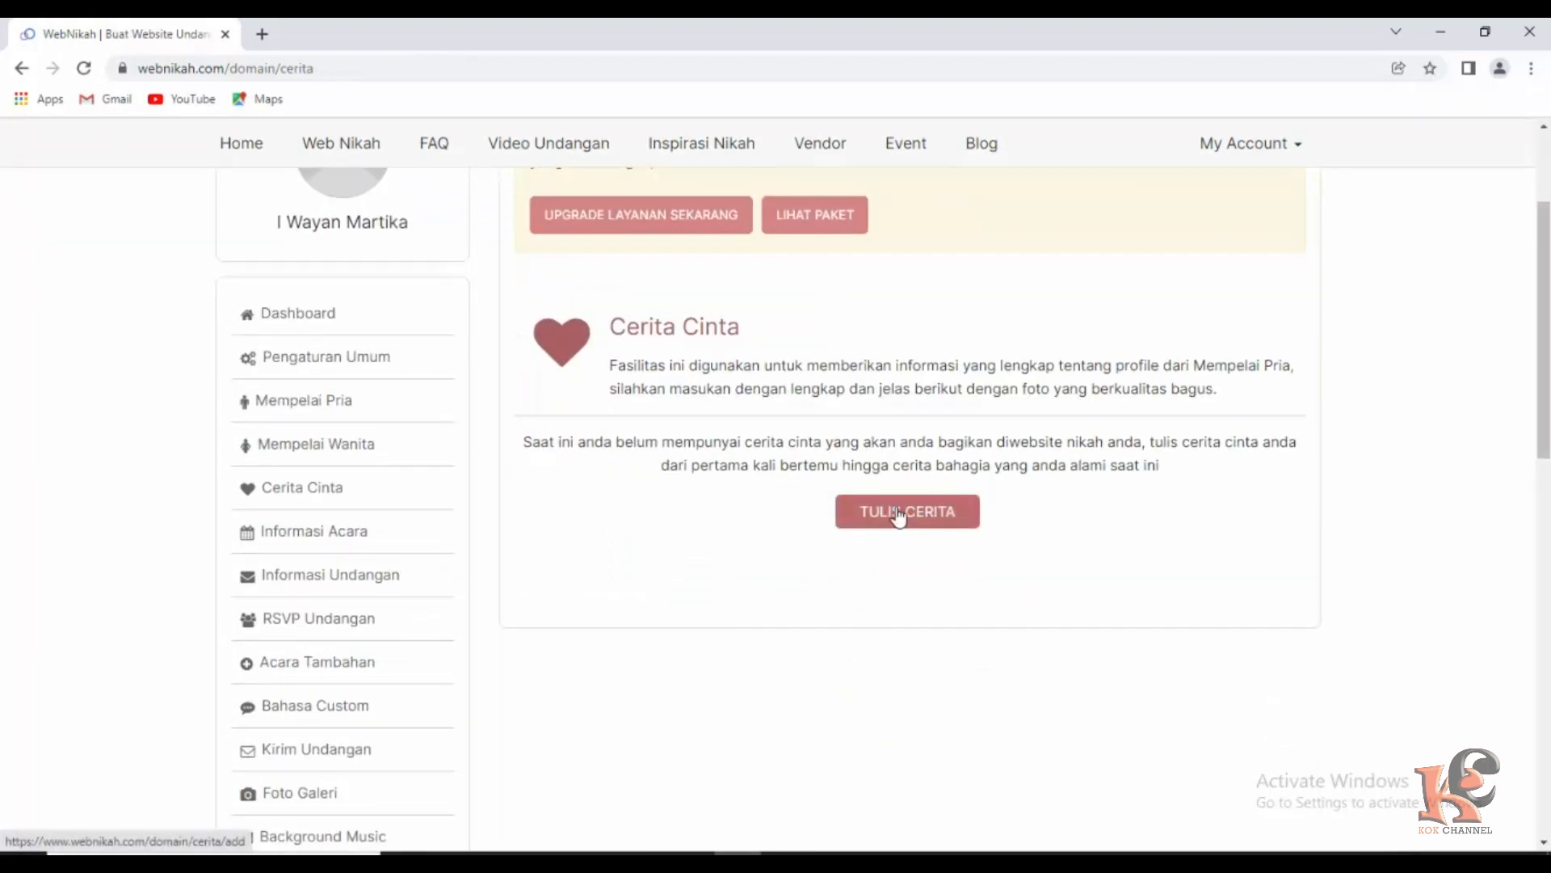
{"action": "left_click", "coordinate": [898, 517]}
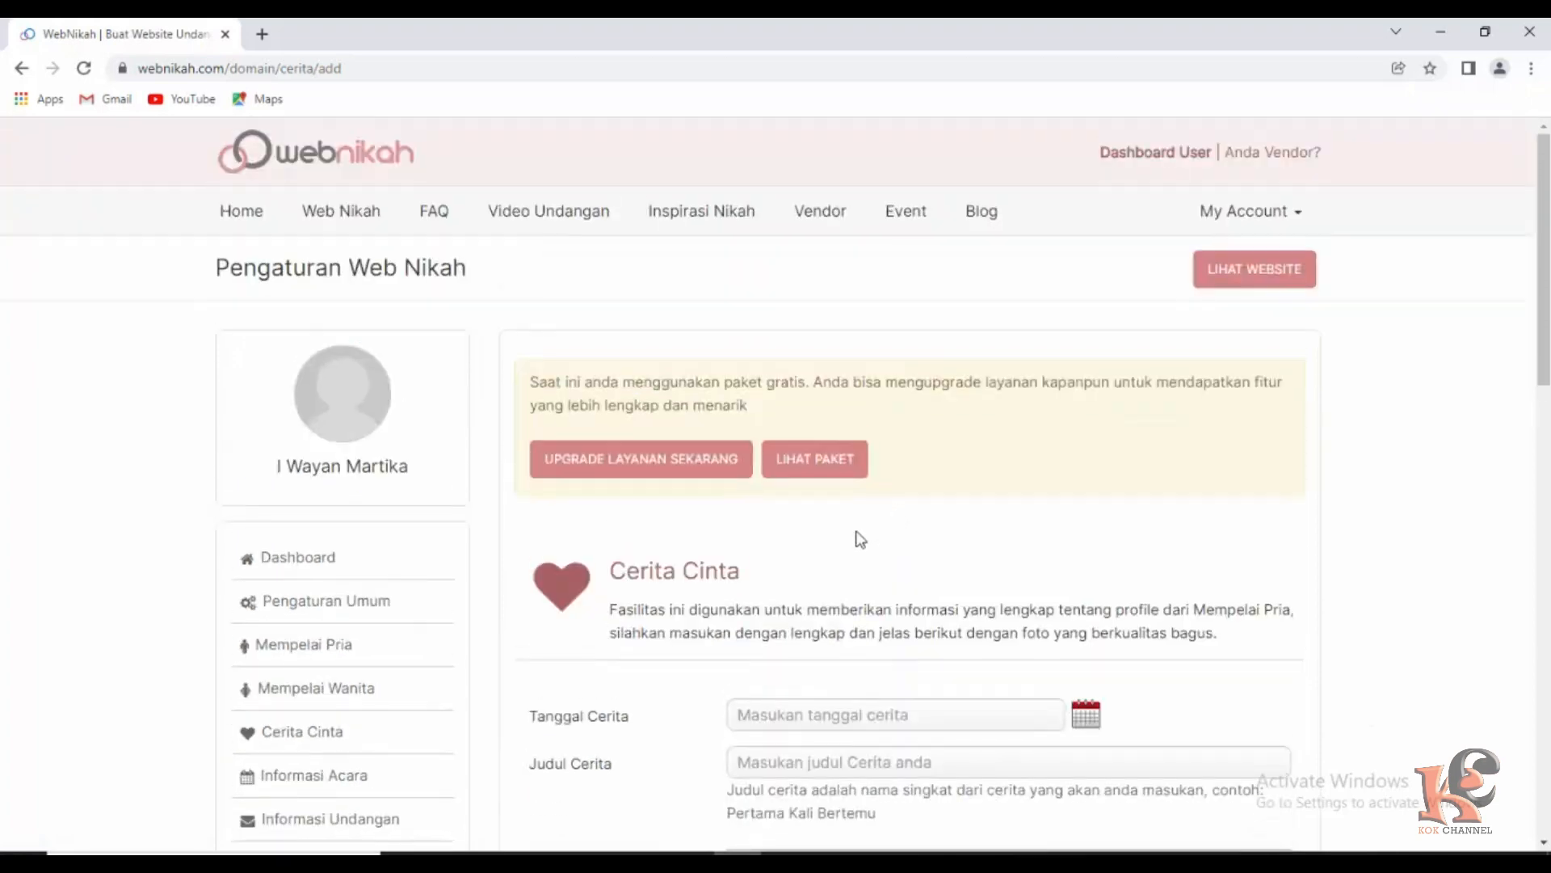
{"action": "scroll", "coordinate": [859, 541], "scroll_direction": "down", "scroll_amount": 3}
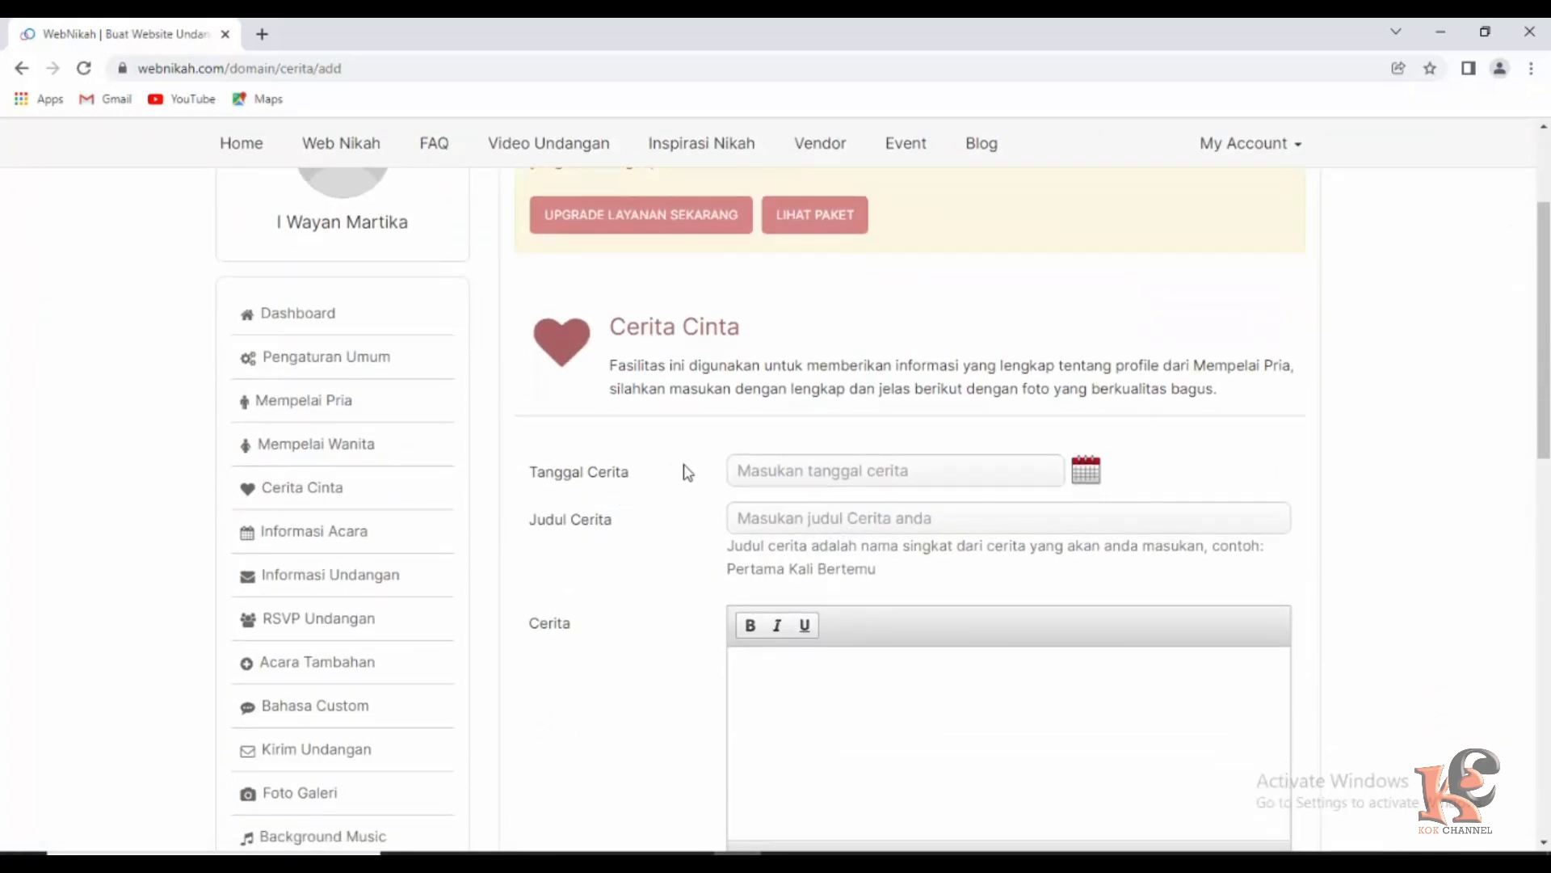
Set the story date to 2020-5-08, correcting month and year by typing.
{"action": "left_click", "coordinate": [802, 469]}
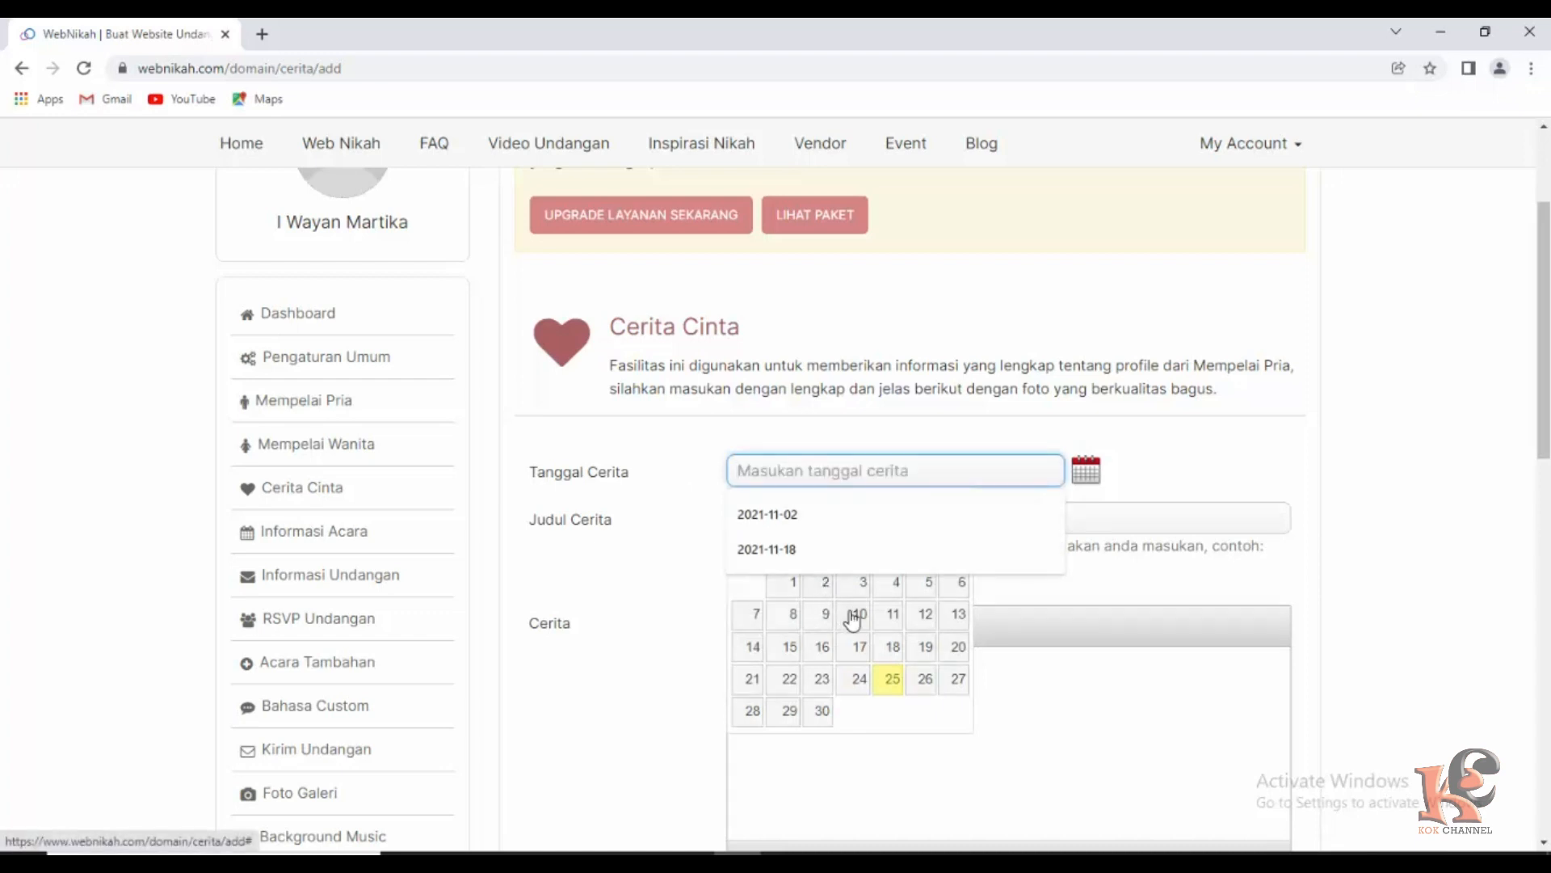
{"action": "left_click", "coordinate": [794, 616]}
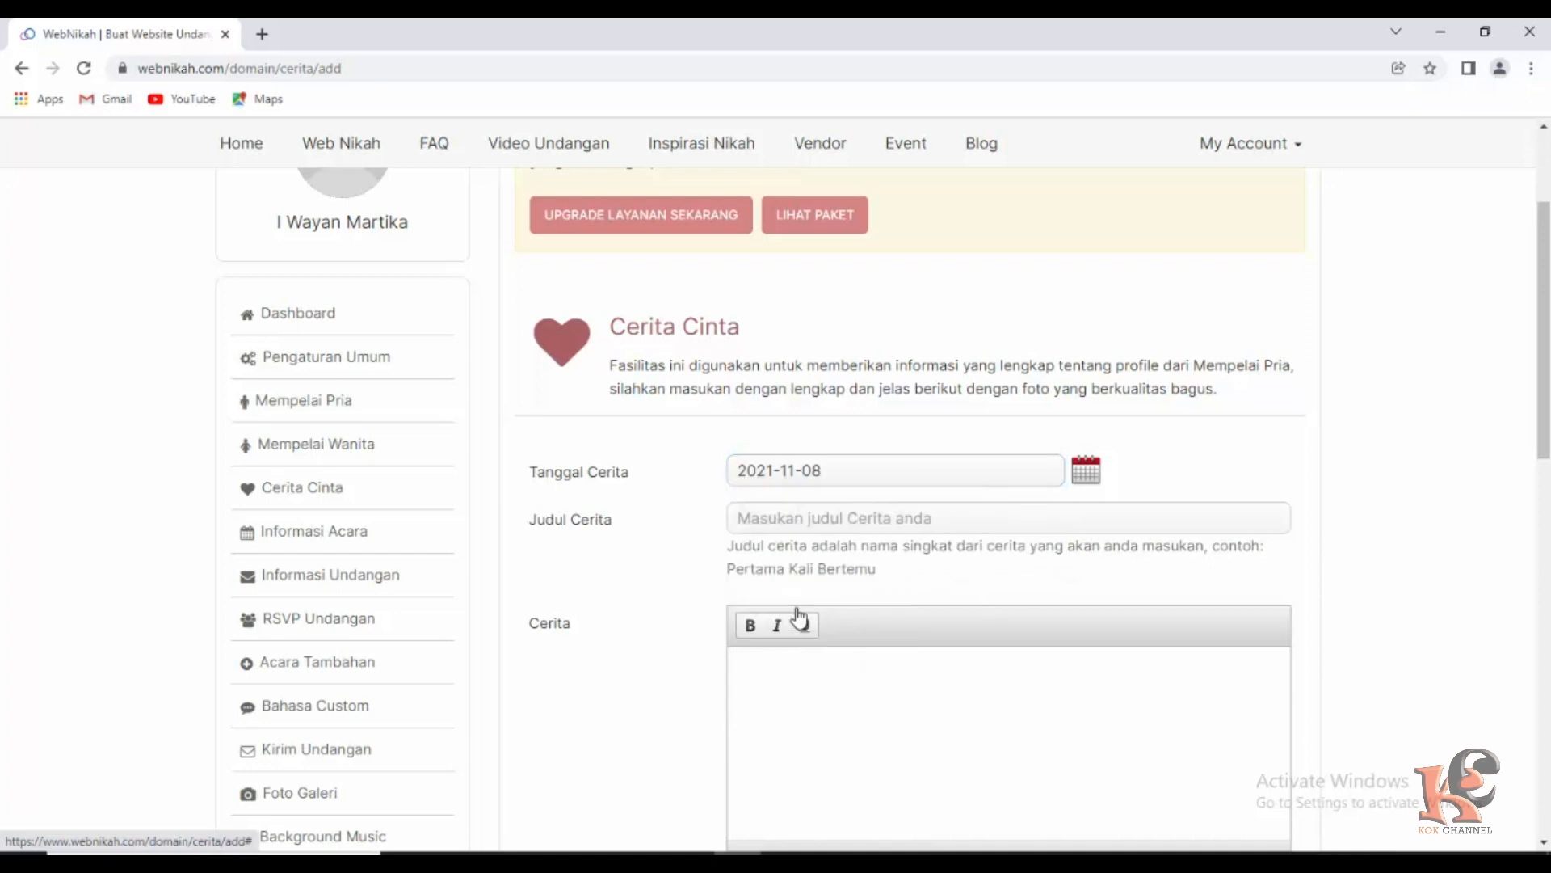
{"action": "left_click", "coordinate": [796, 471]}
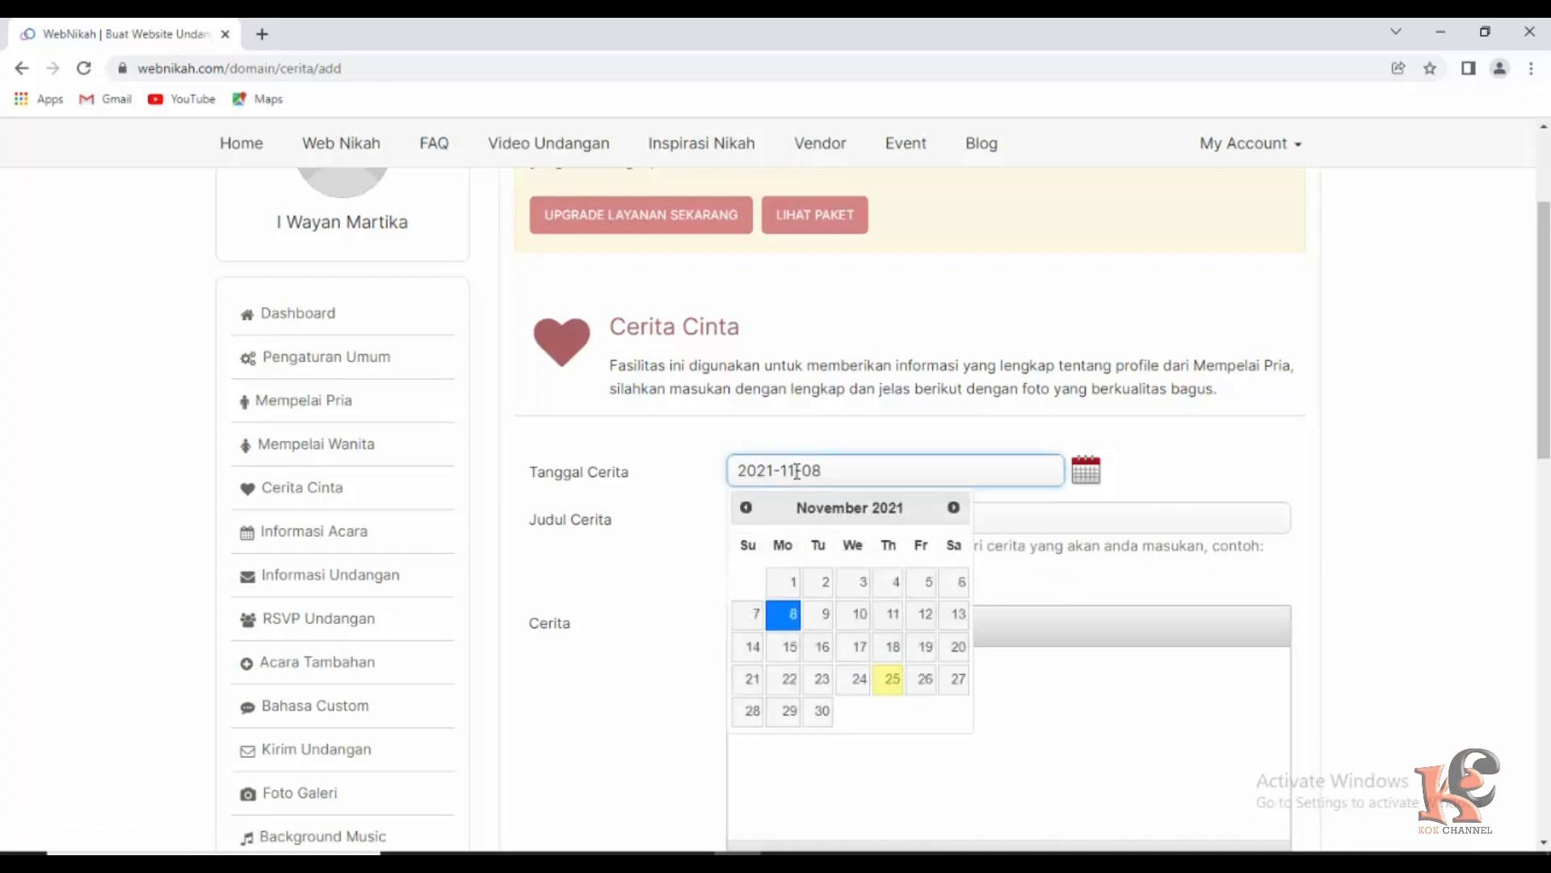
{"action": "key", "text": "BackSpace"}
{"action": "key", "text": "BackSpace"}
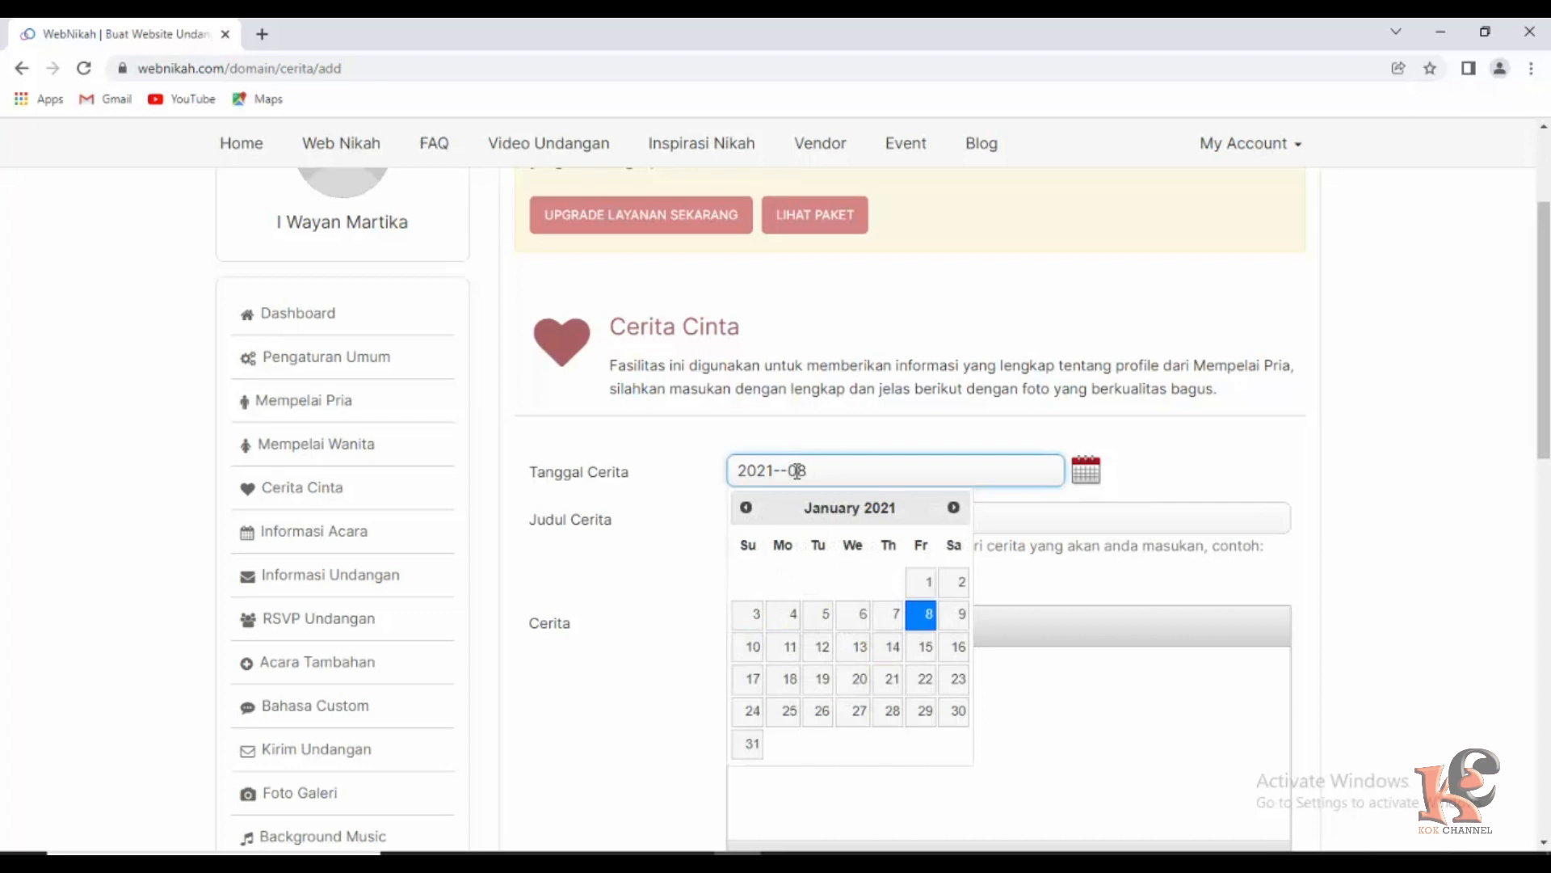
{"action": "type", "text": "5"}
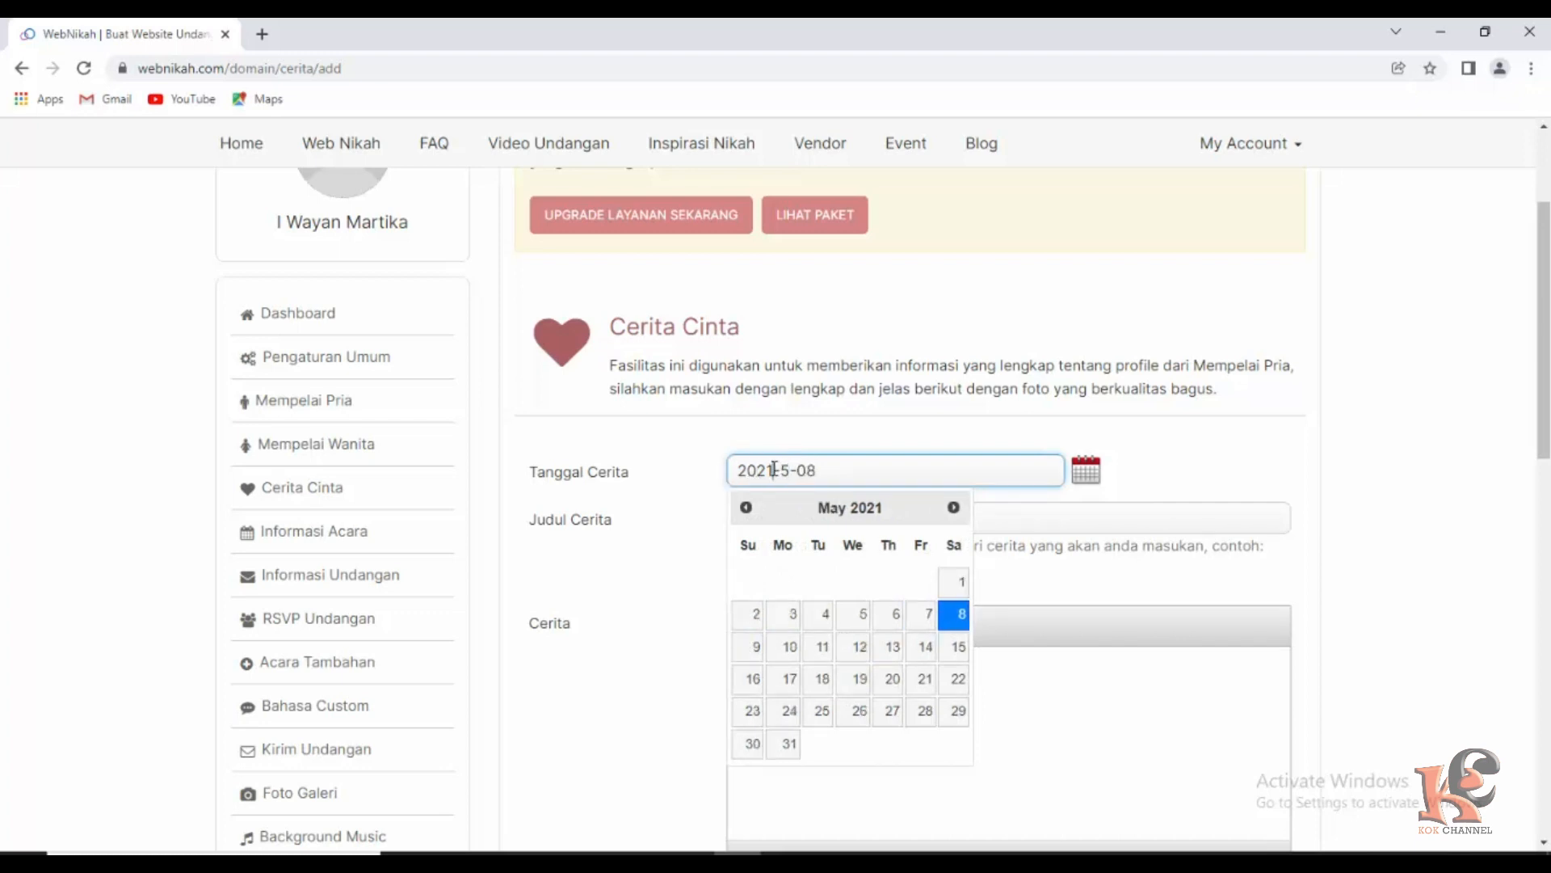
{"action": "key", "text": "BackSpace"}
{"action": "type", "text": "0"}
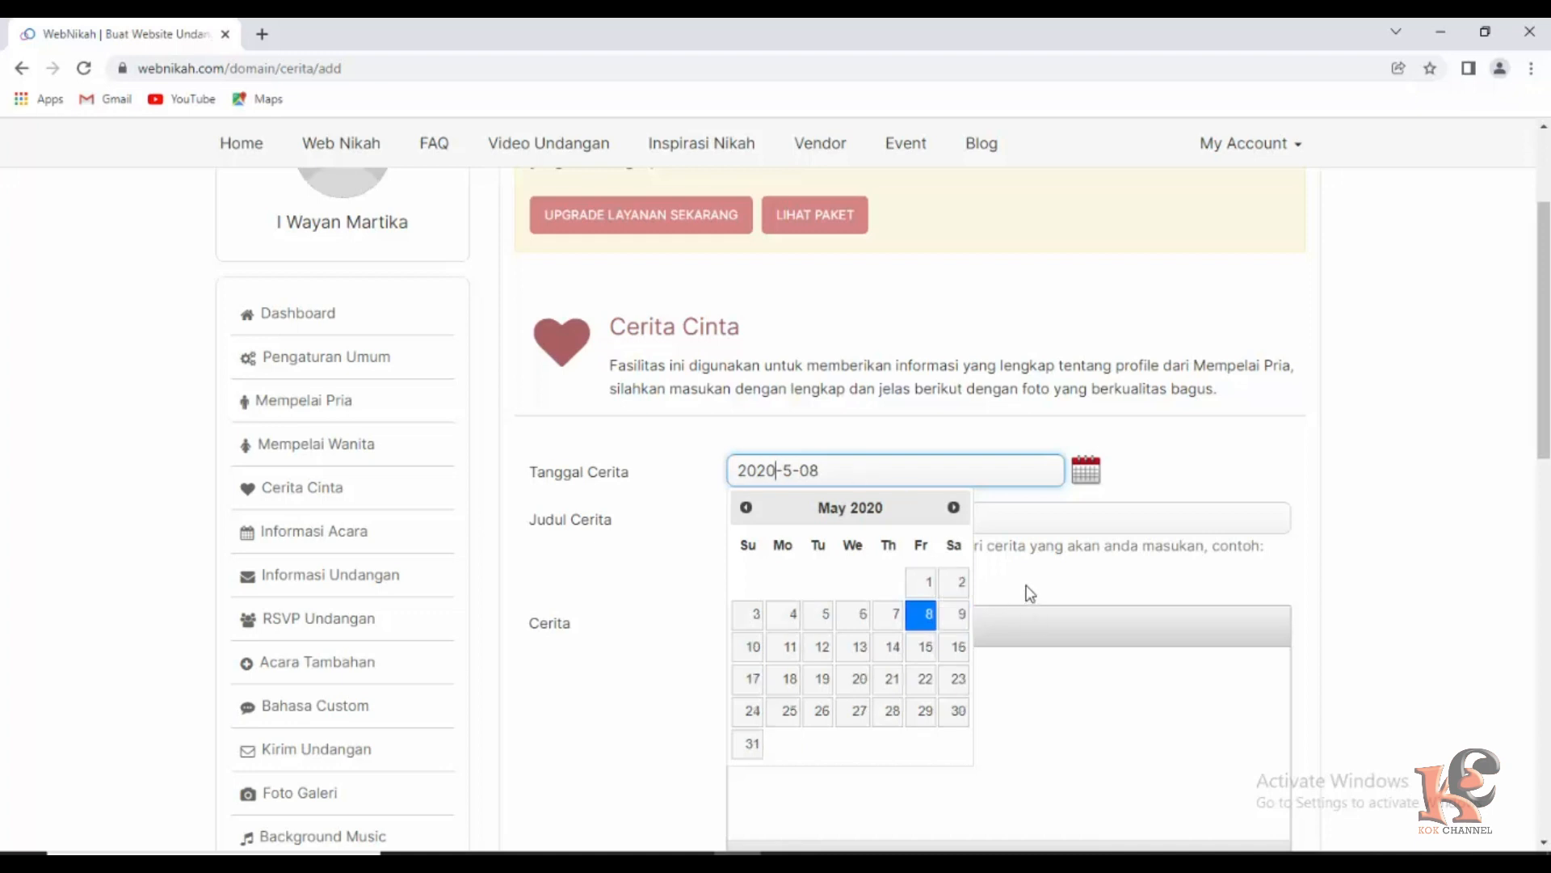
{"action": "left_click", "coordinate": [1022, 588]}
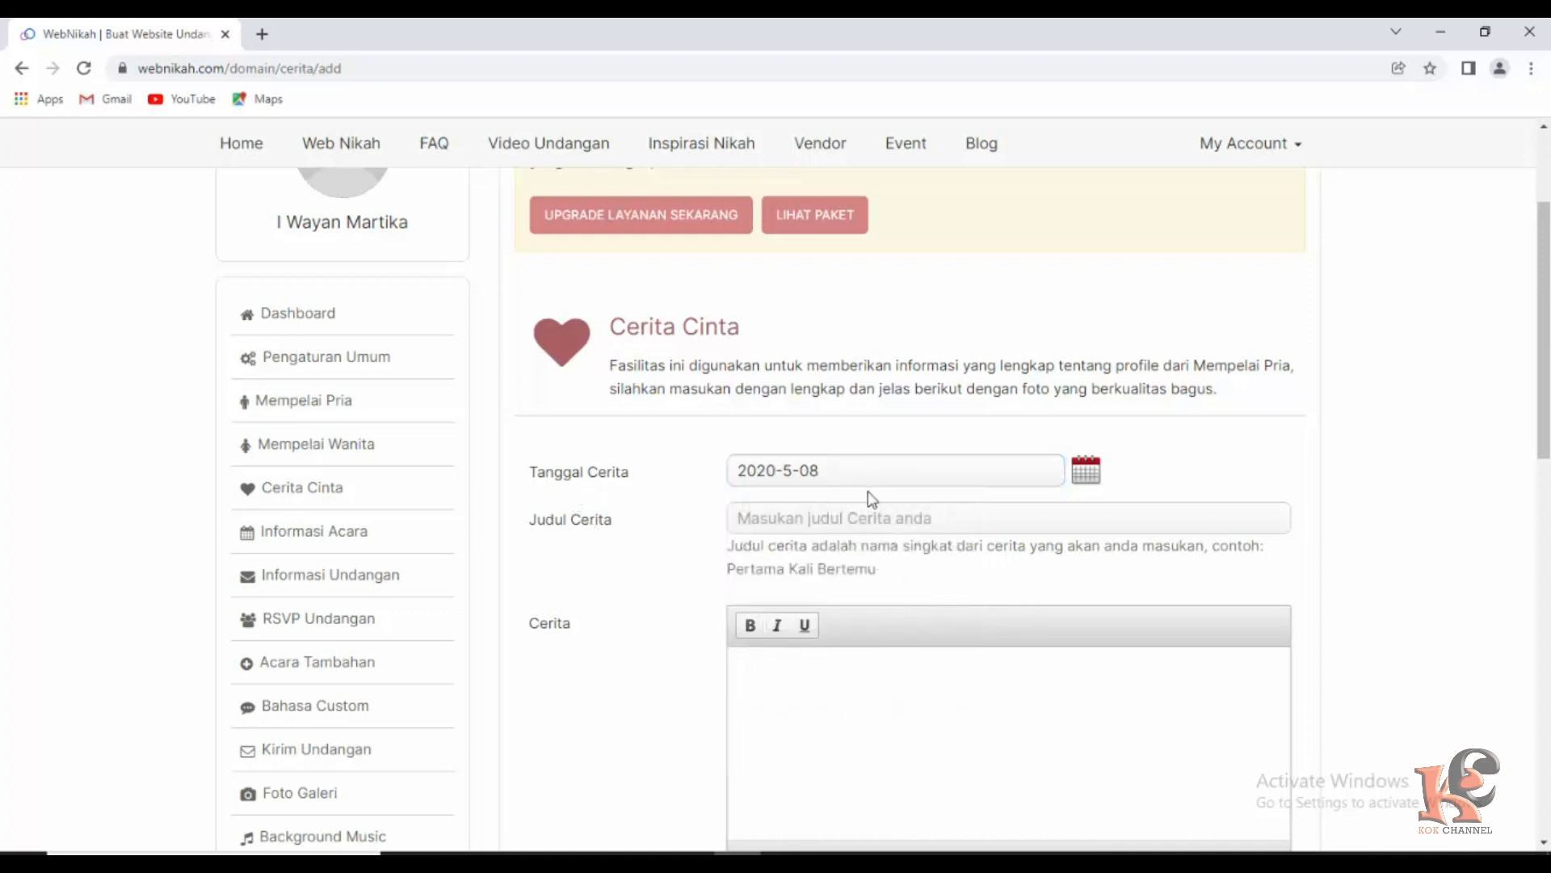
Enter 'Tanggal Jadian' as the story title.
{"action": "left_click", "coordinate": [810, 522]}
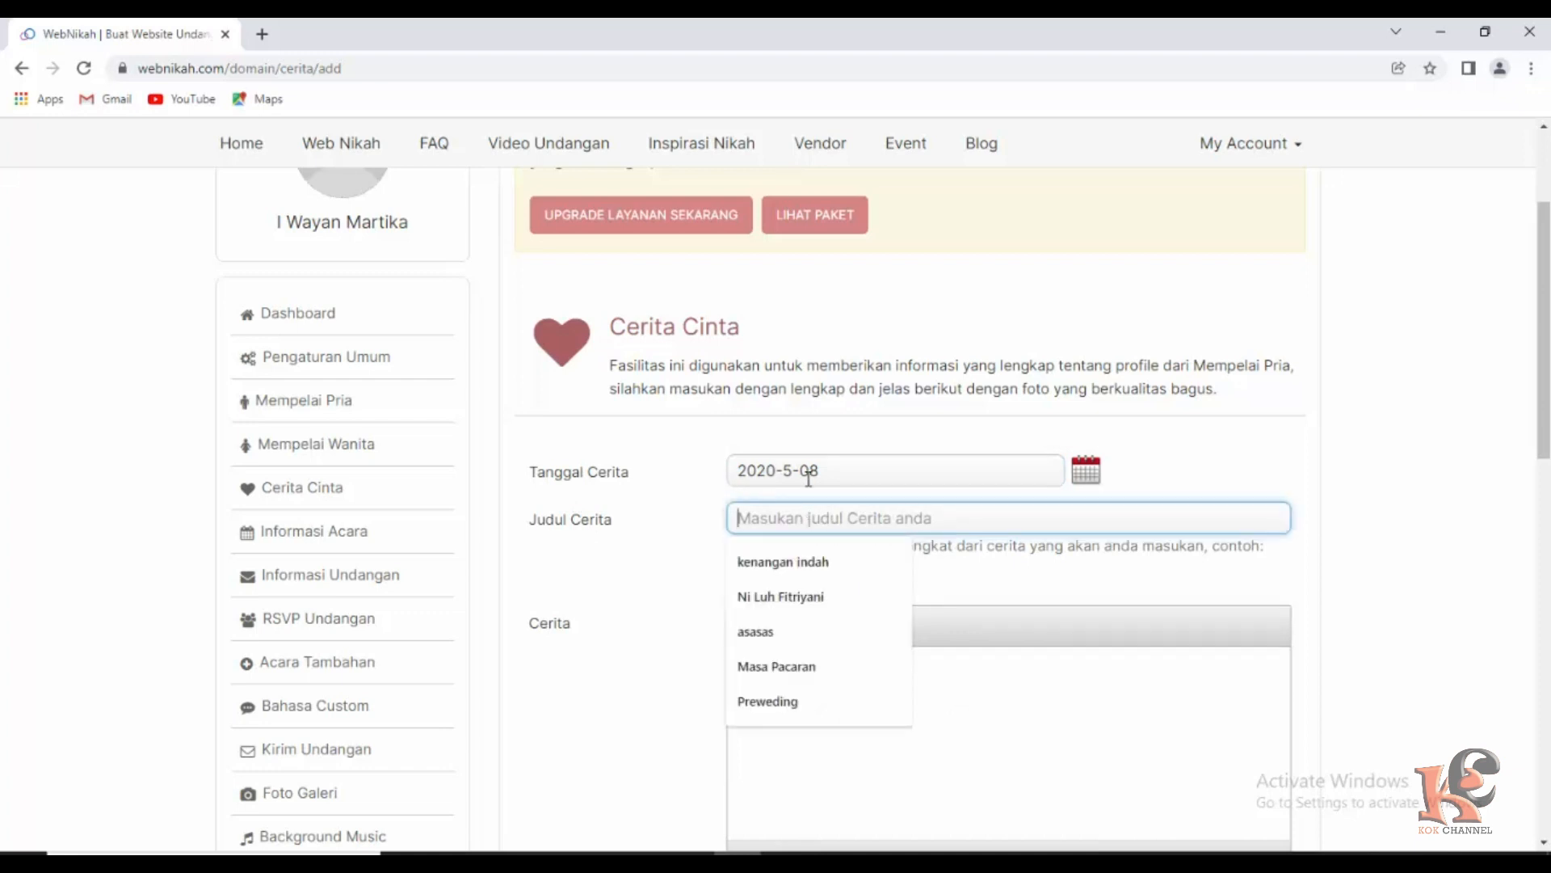
{"action": "type", "text": "Ta"}
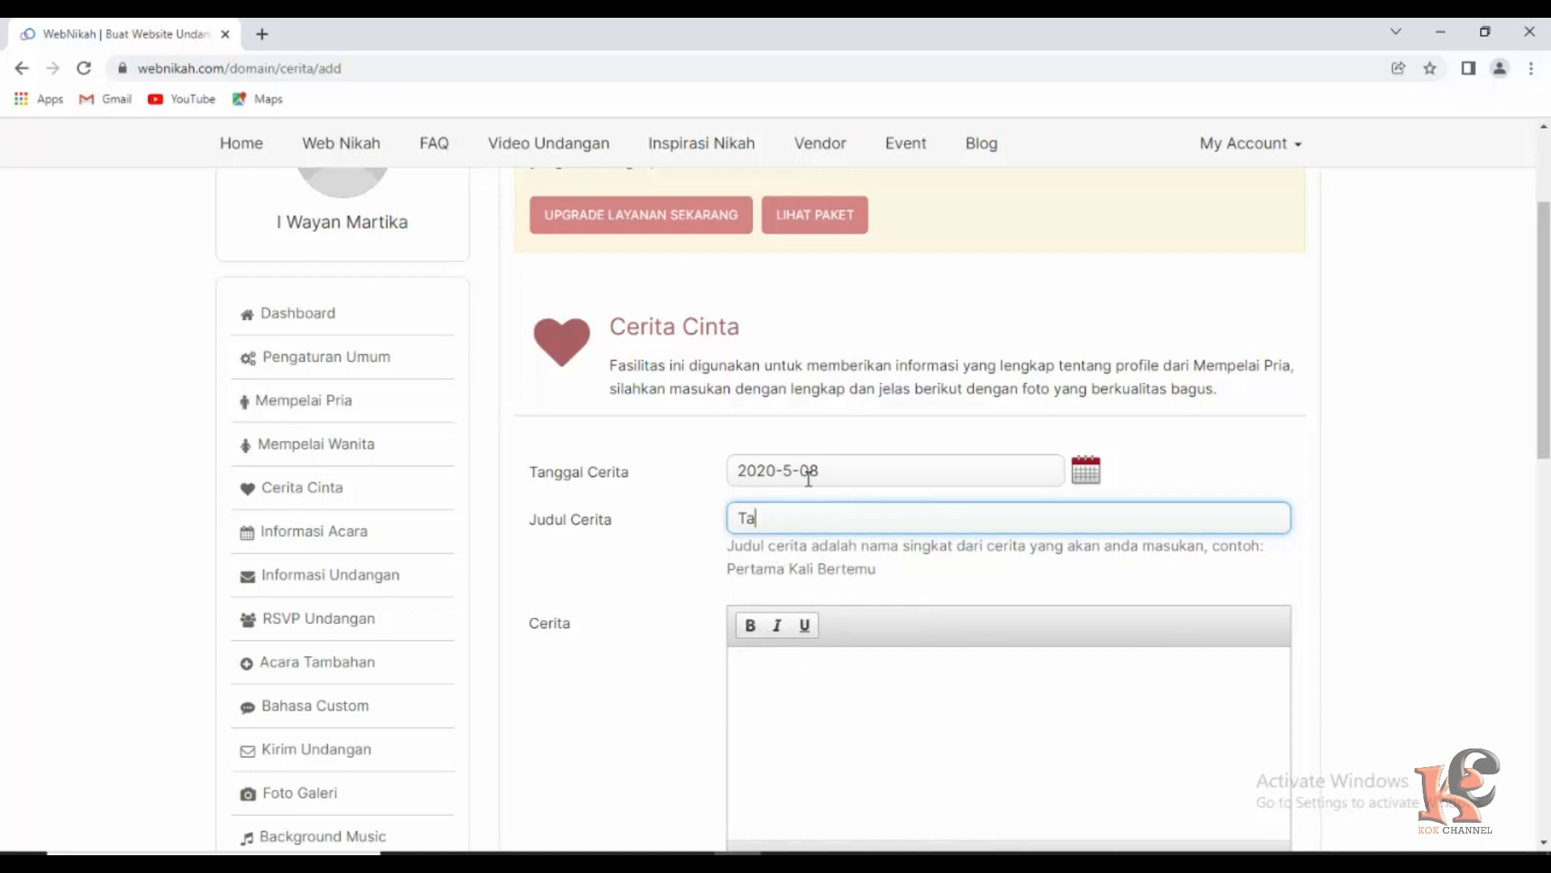
{"action": "type", "text": "ngg"}
{"action": "type", "text": "al Jadian"}
{"action": "scroll", "coordinate": [881, 723], "scroll_direction": "down", "scroll_amount": 1}
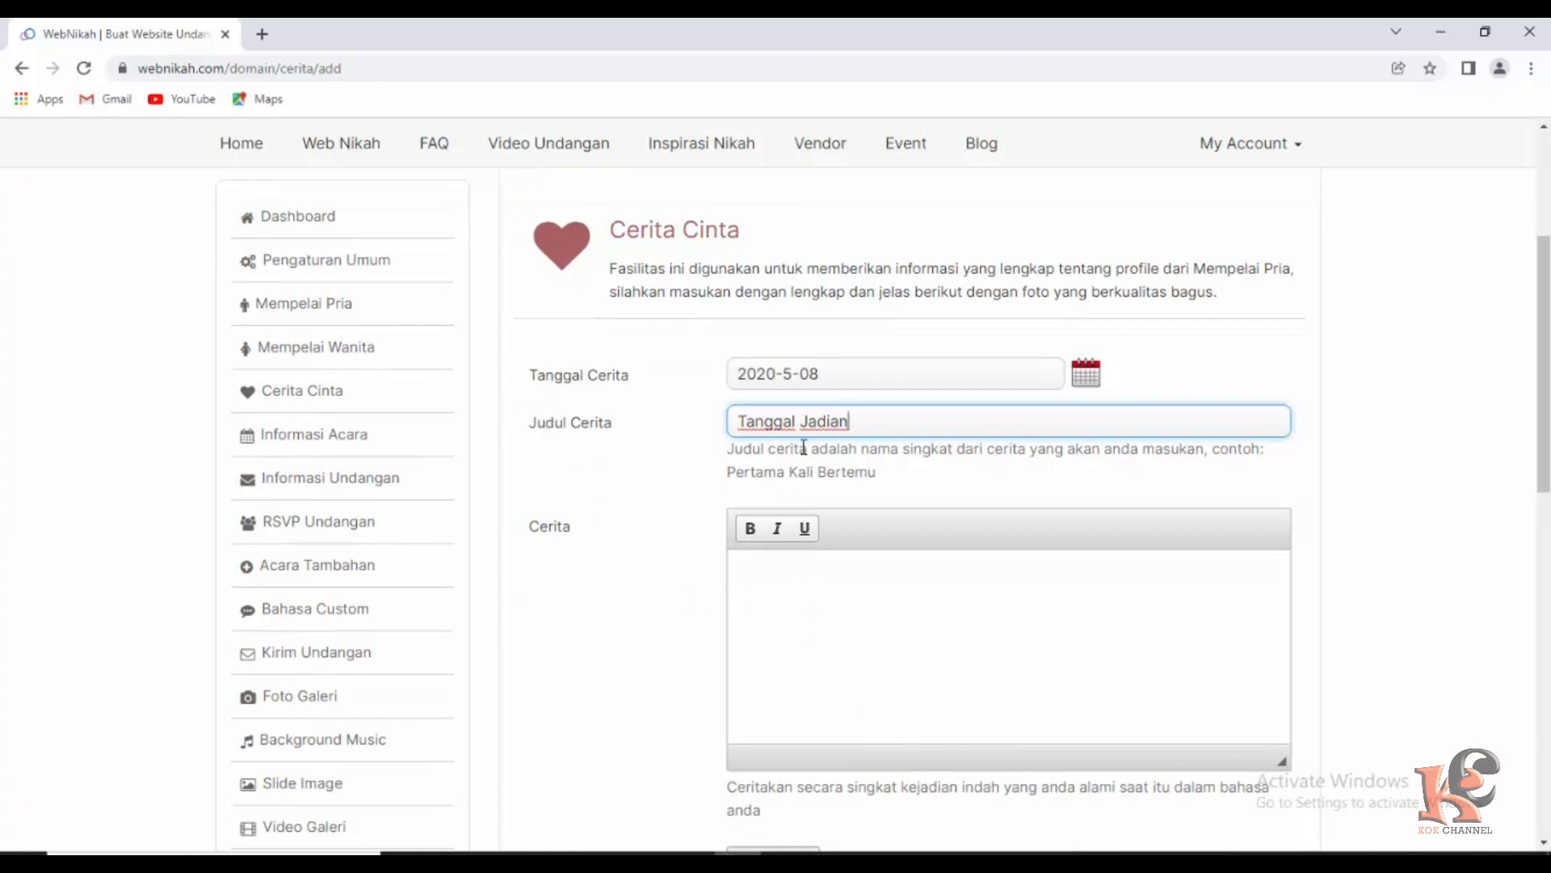
Attach the outdoor couple photo dab33ab0-…64e4_169.jpeg to the Tanggal Jadian story and save it.
{"action": "scroll", "coordinate": [800, 596], "scroll_direction": "down", "scroll_amount": 1}
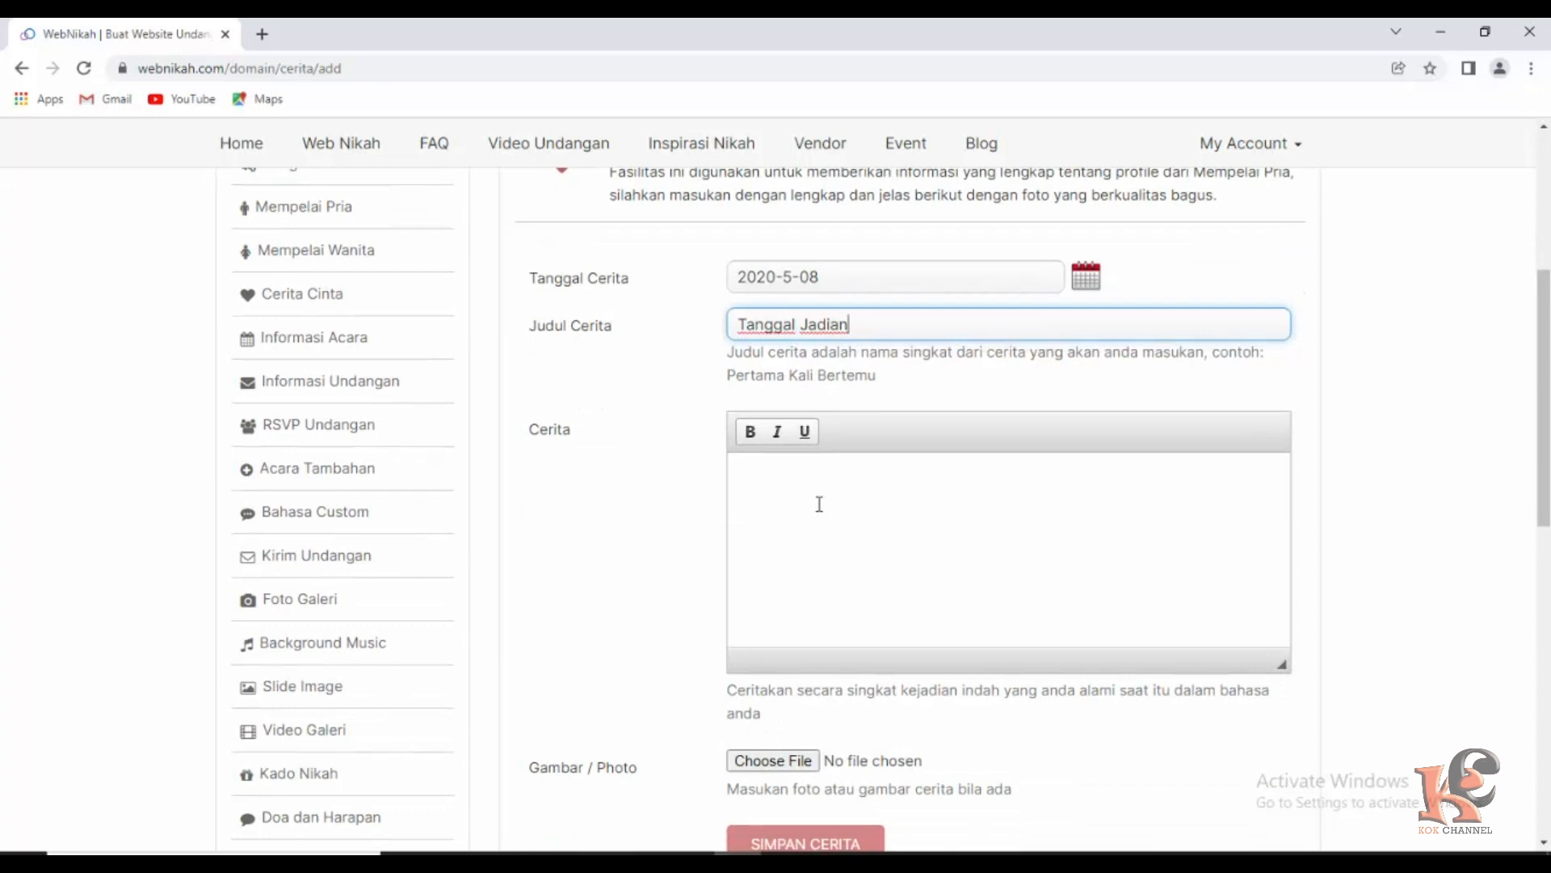
{"action": "scroll", "coordinate": [814, 493], "scroll_direction": "down", "scroll_amount": 2}
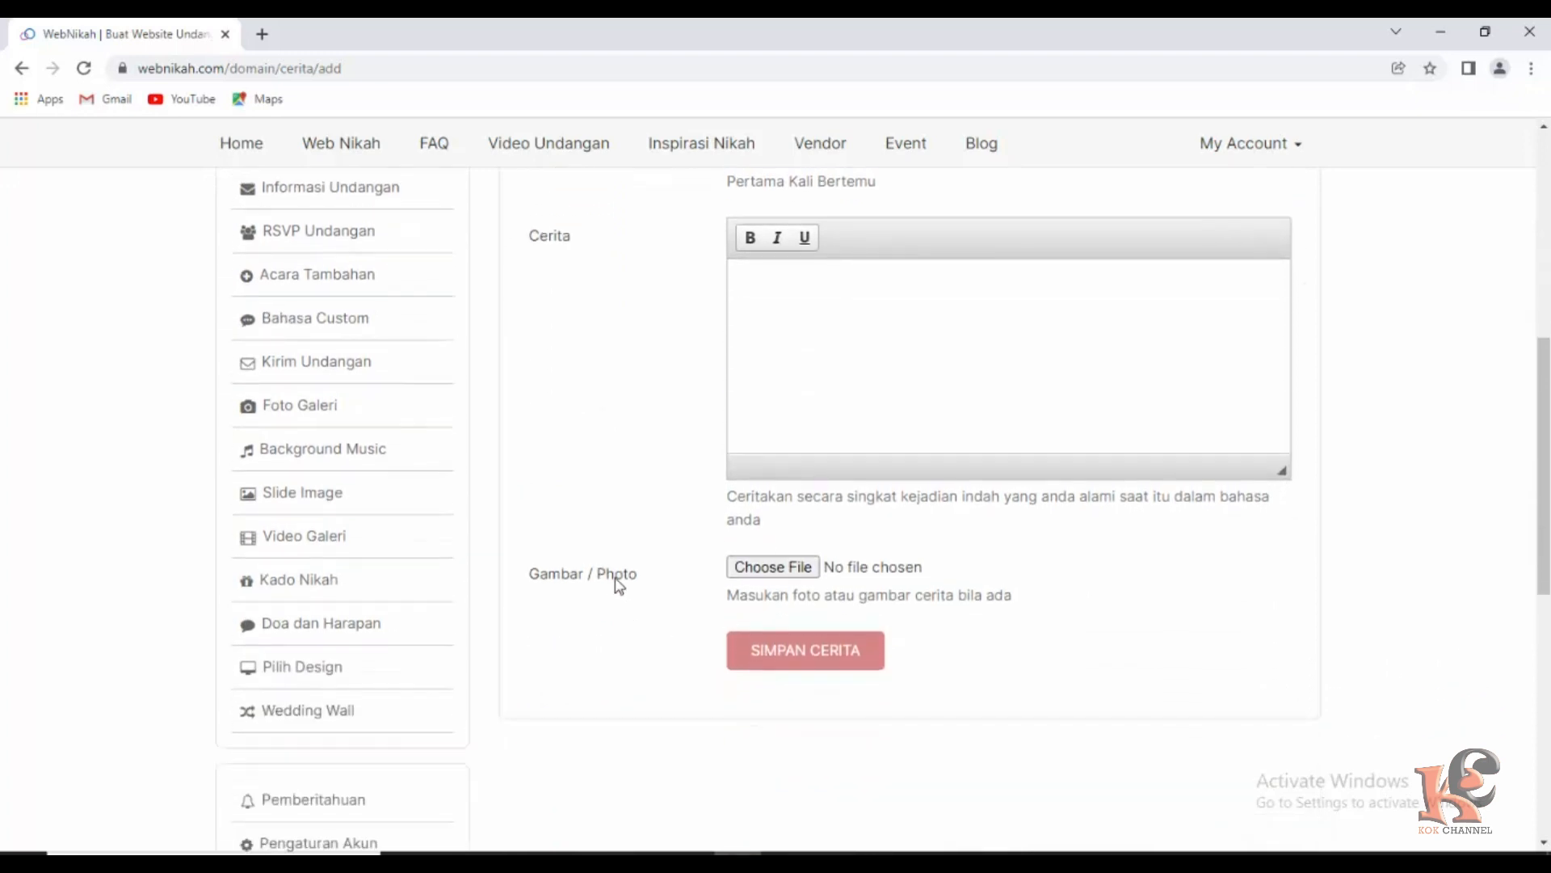
{"action": "left_click", "coordinate": [773, 568]}
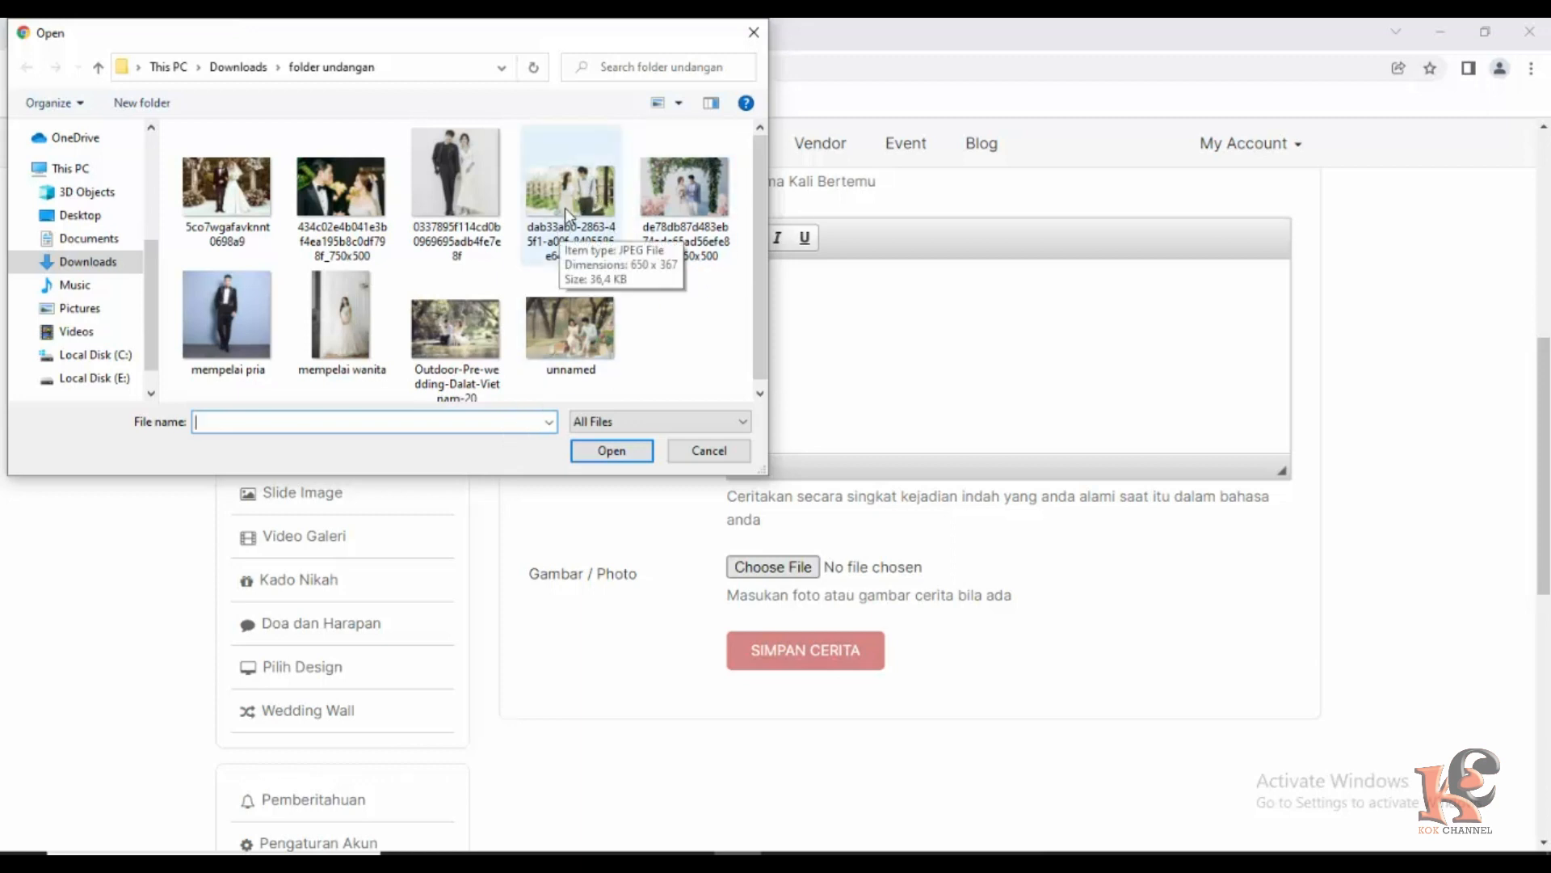
{"action": "left_click", "coordinate": [578, 200]}
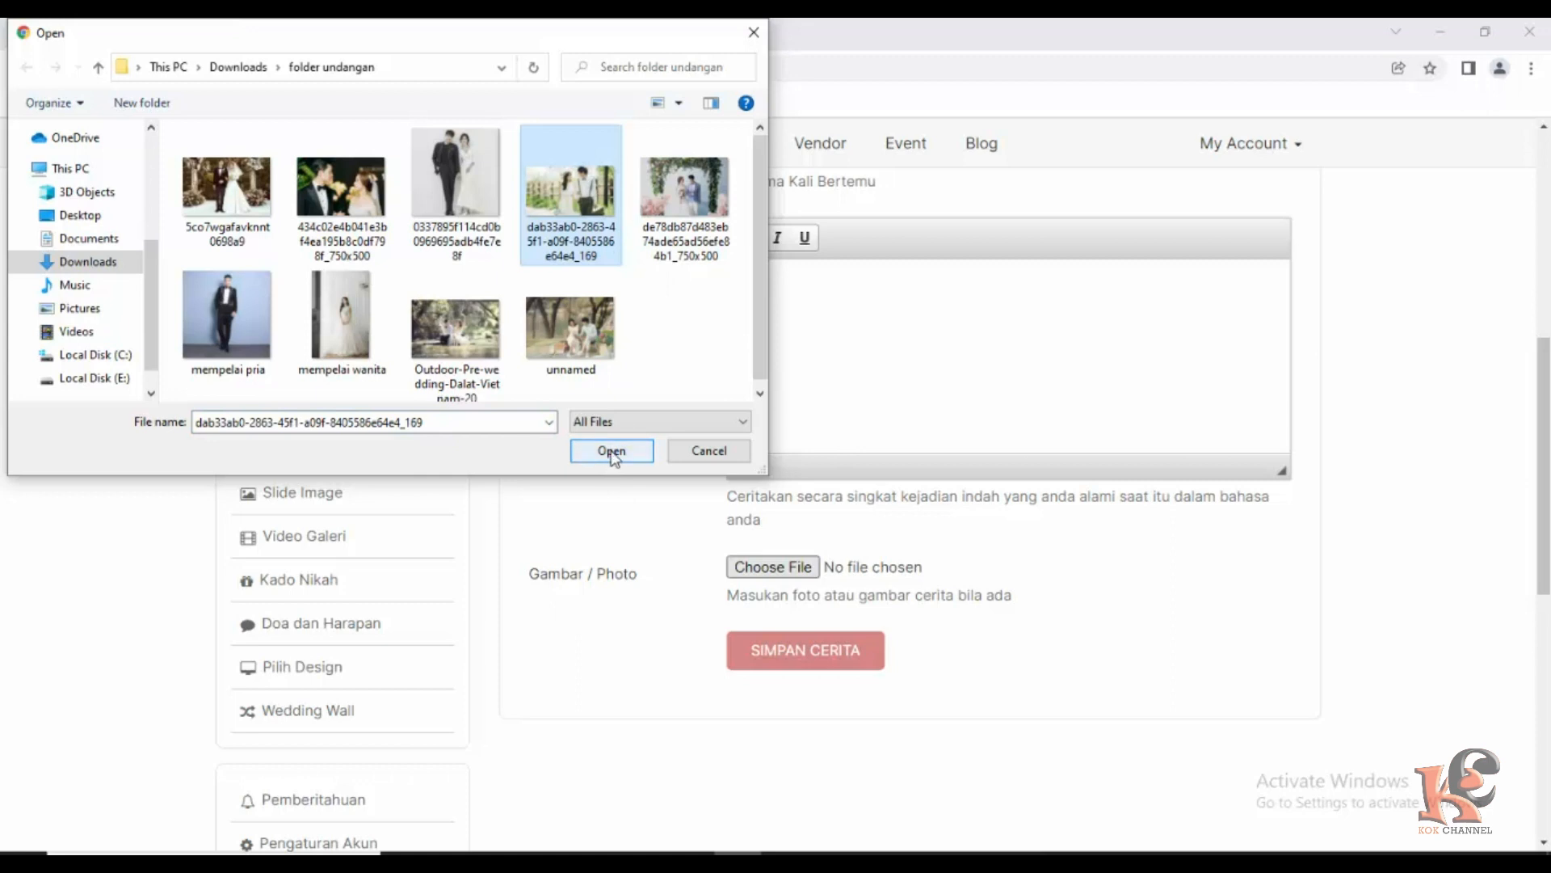
{"action": "left_click", "coordinate": [614, 454]}
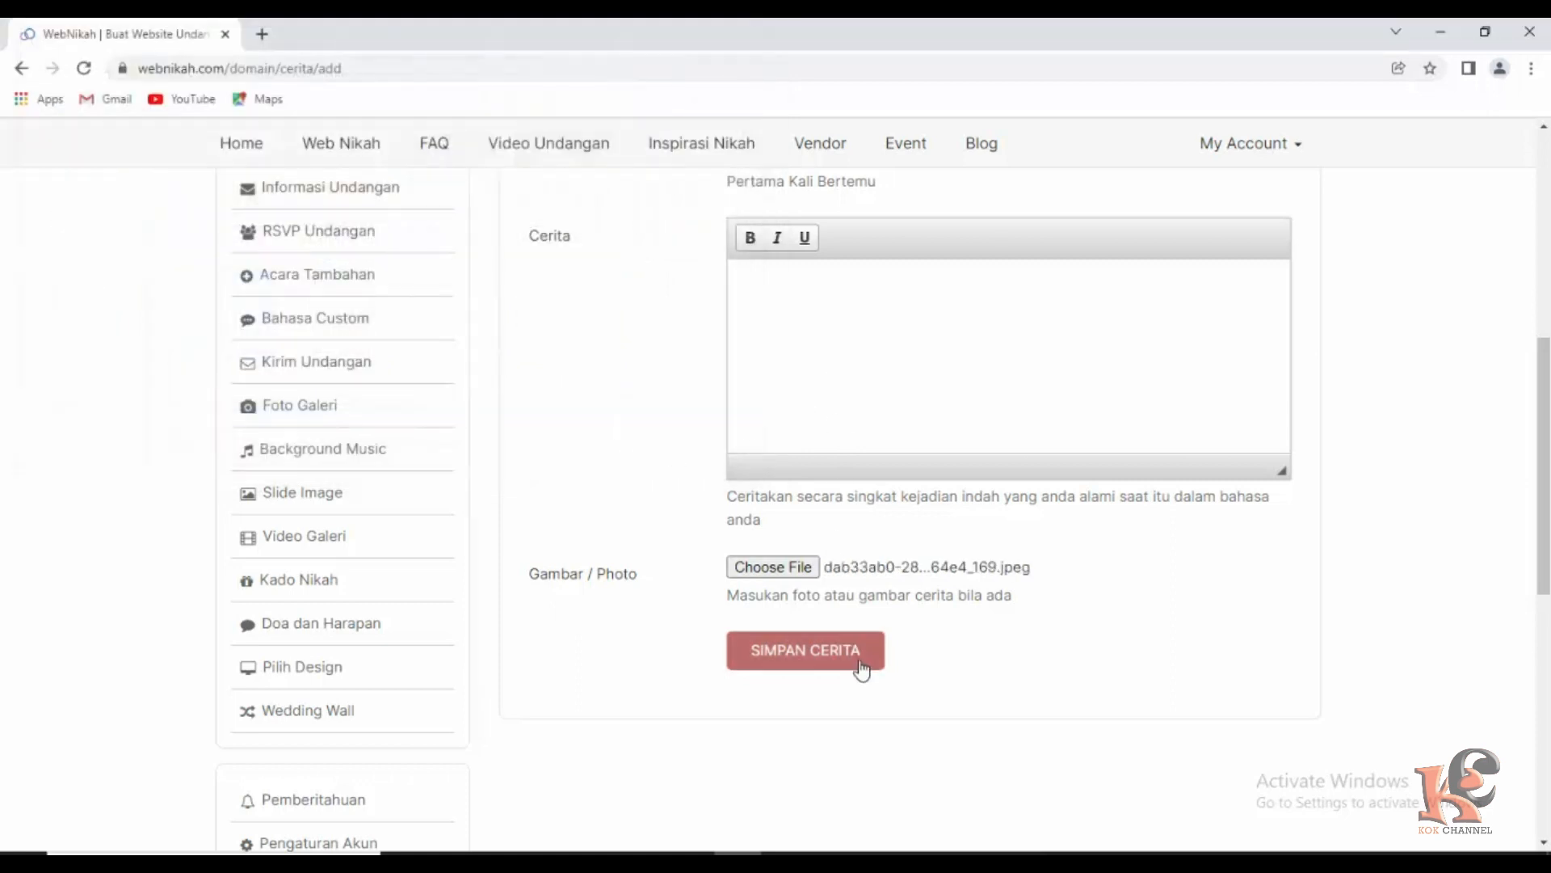
{"action": "left_click", "coordinate": [810, 656]}
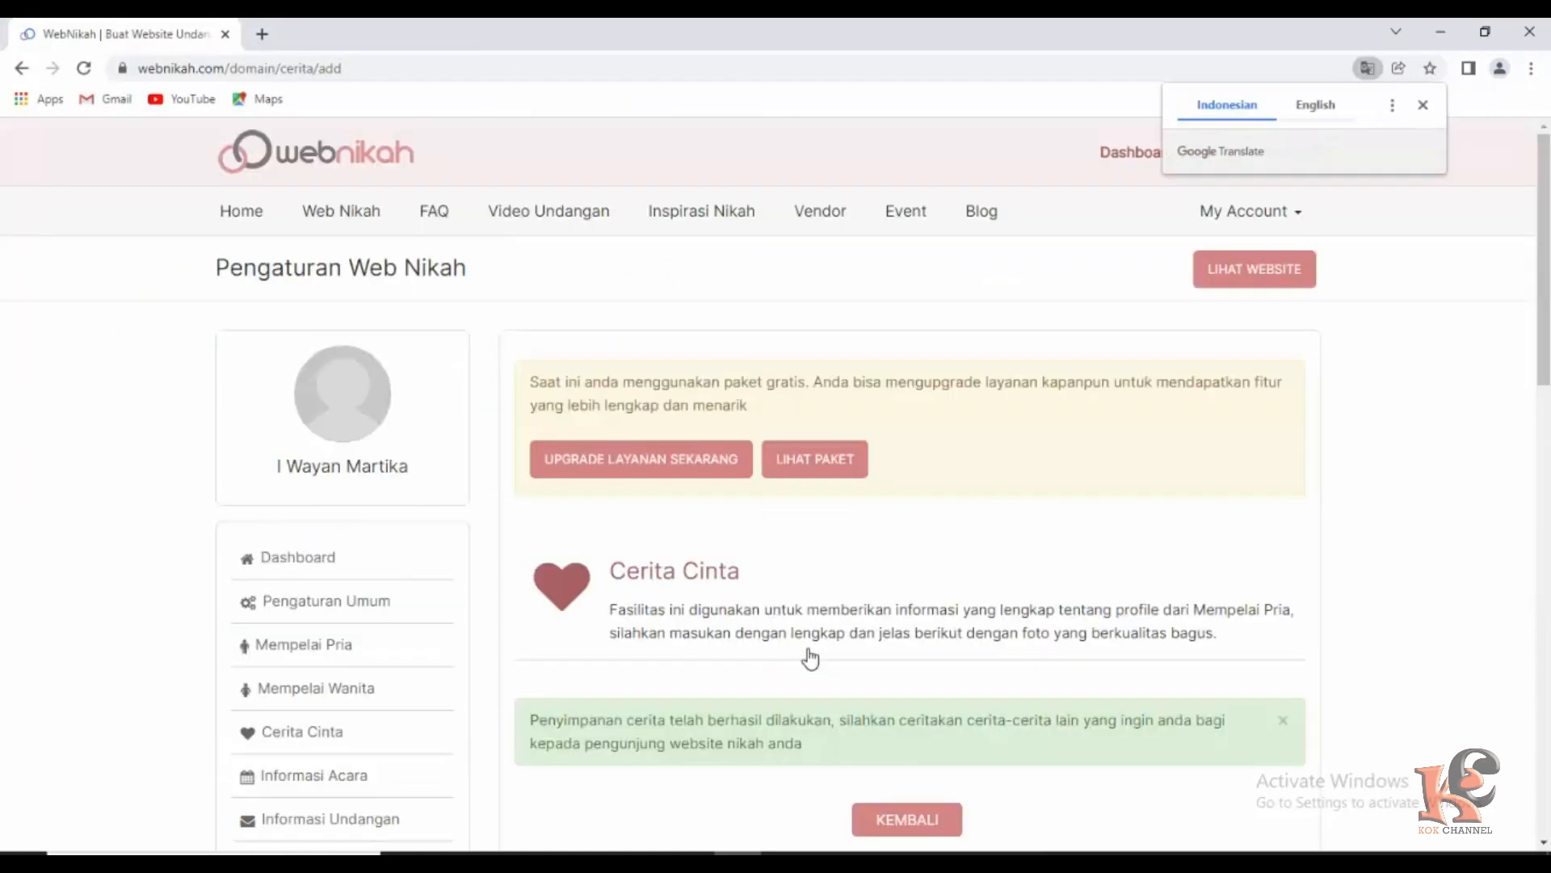
{"action": "scroll", "coordinate": [602, 638], "scroll_direction": "down", "scroll_amount": 2}
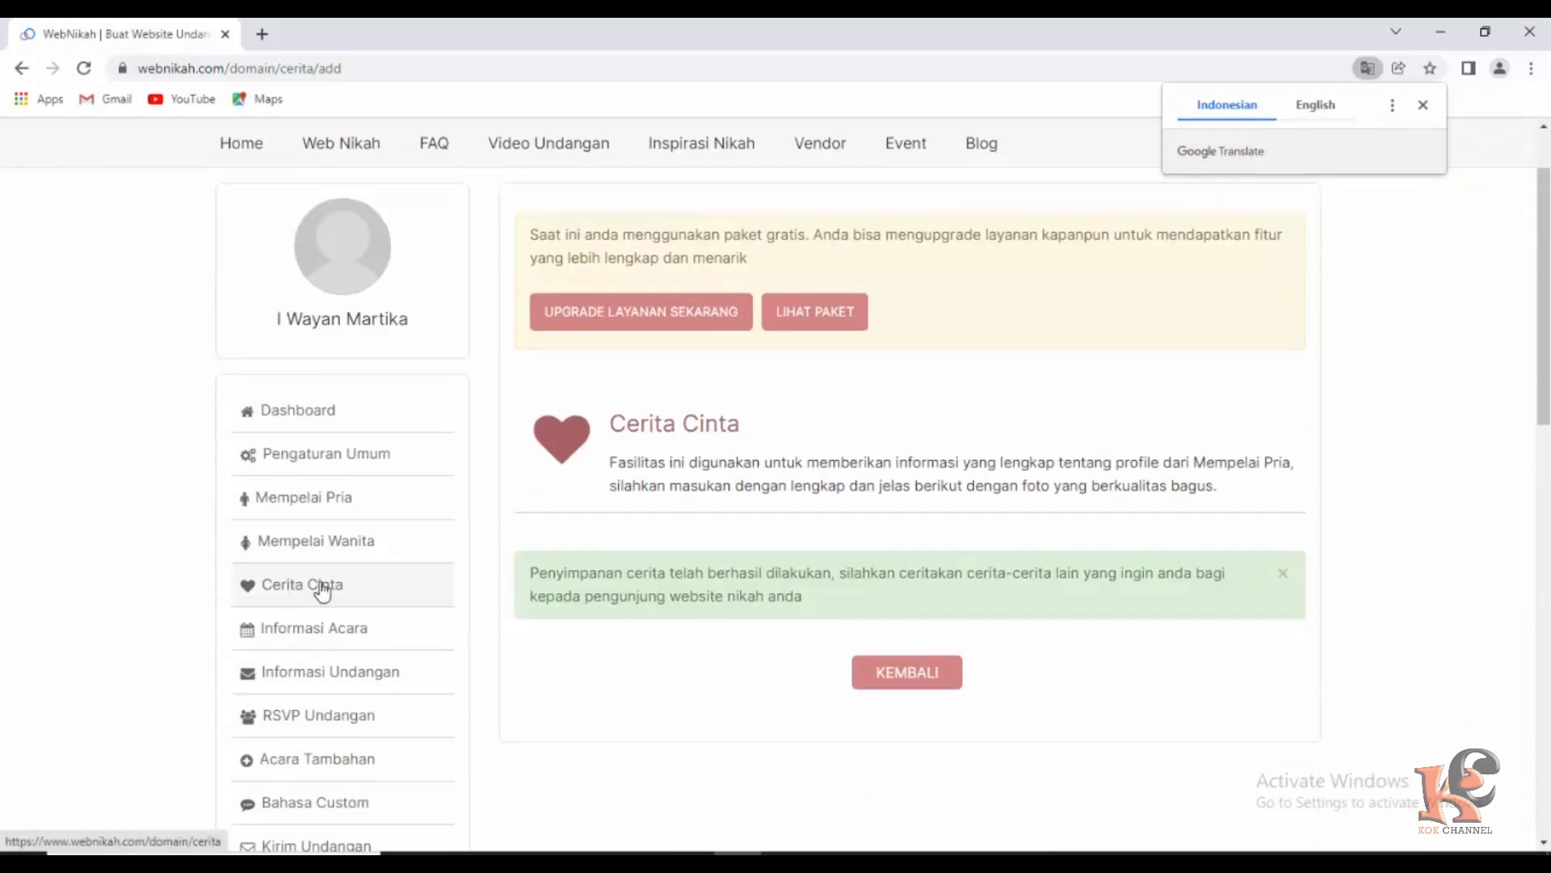
Return to Cerita Cinta and start another story with TULIS CERITA LAGI.
{"action": "left_click", "coordinate": [305, 588]}
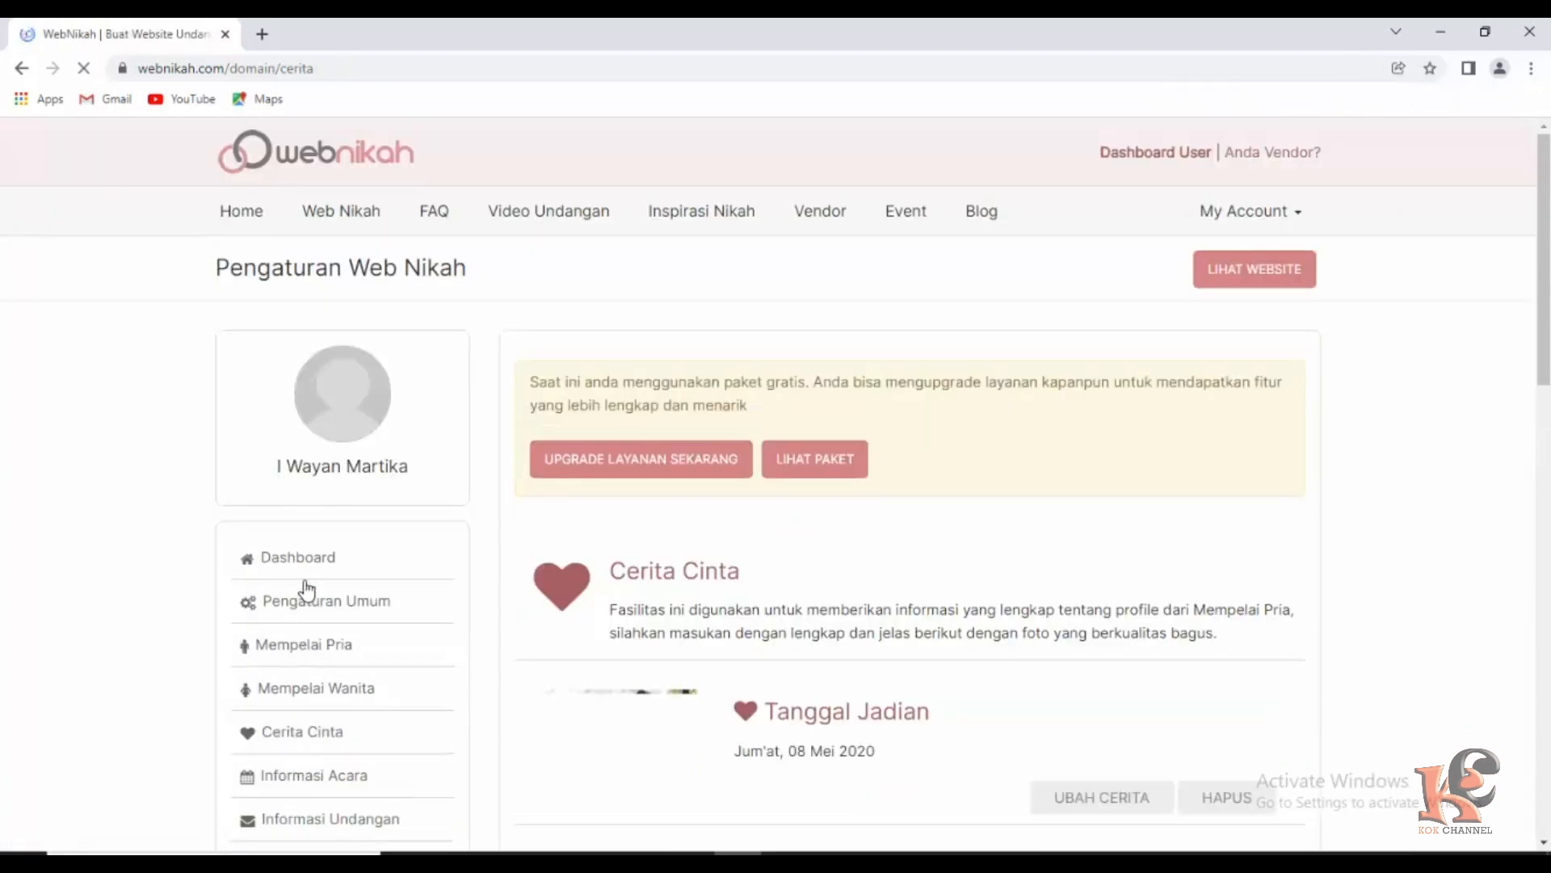
{"action": "scroll", "coordinate": [792, 679], "scroll_direction": "down", "scroll_amount": 1}
{"action": "scroll", "coordinate": [803, 677], "scroll_direction": "down", "scroll_amount": 2}
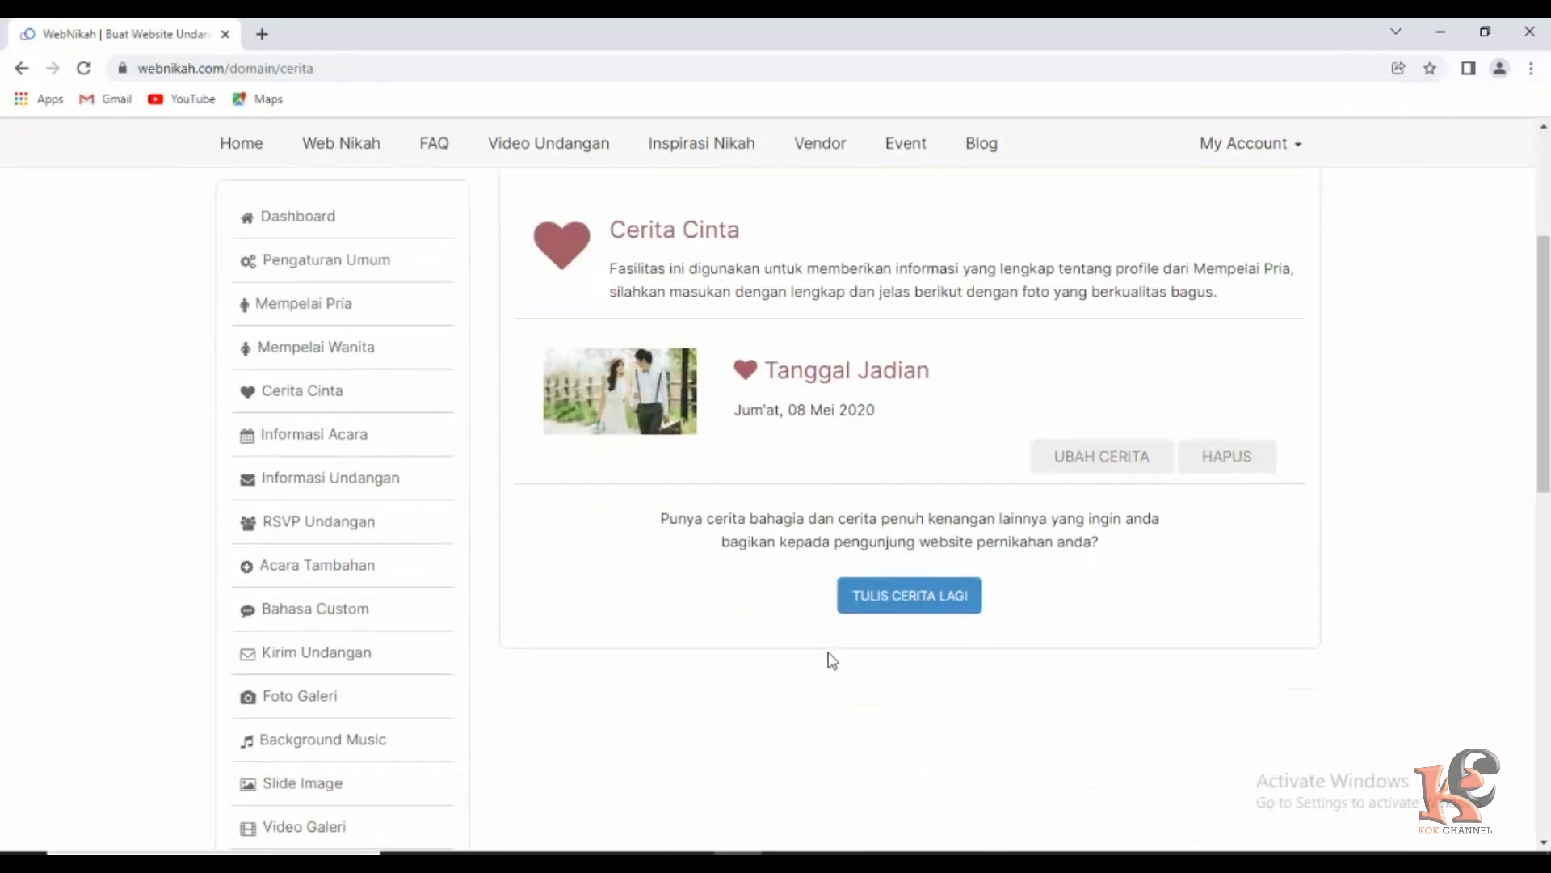
{"action": "left_click", "coordinate": [900, 603]}
{"action": "scroll", "coordinate": [837, 565], "scroll_direction": "down", "scroll_amount": 4}
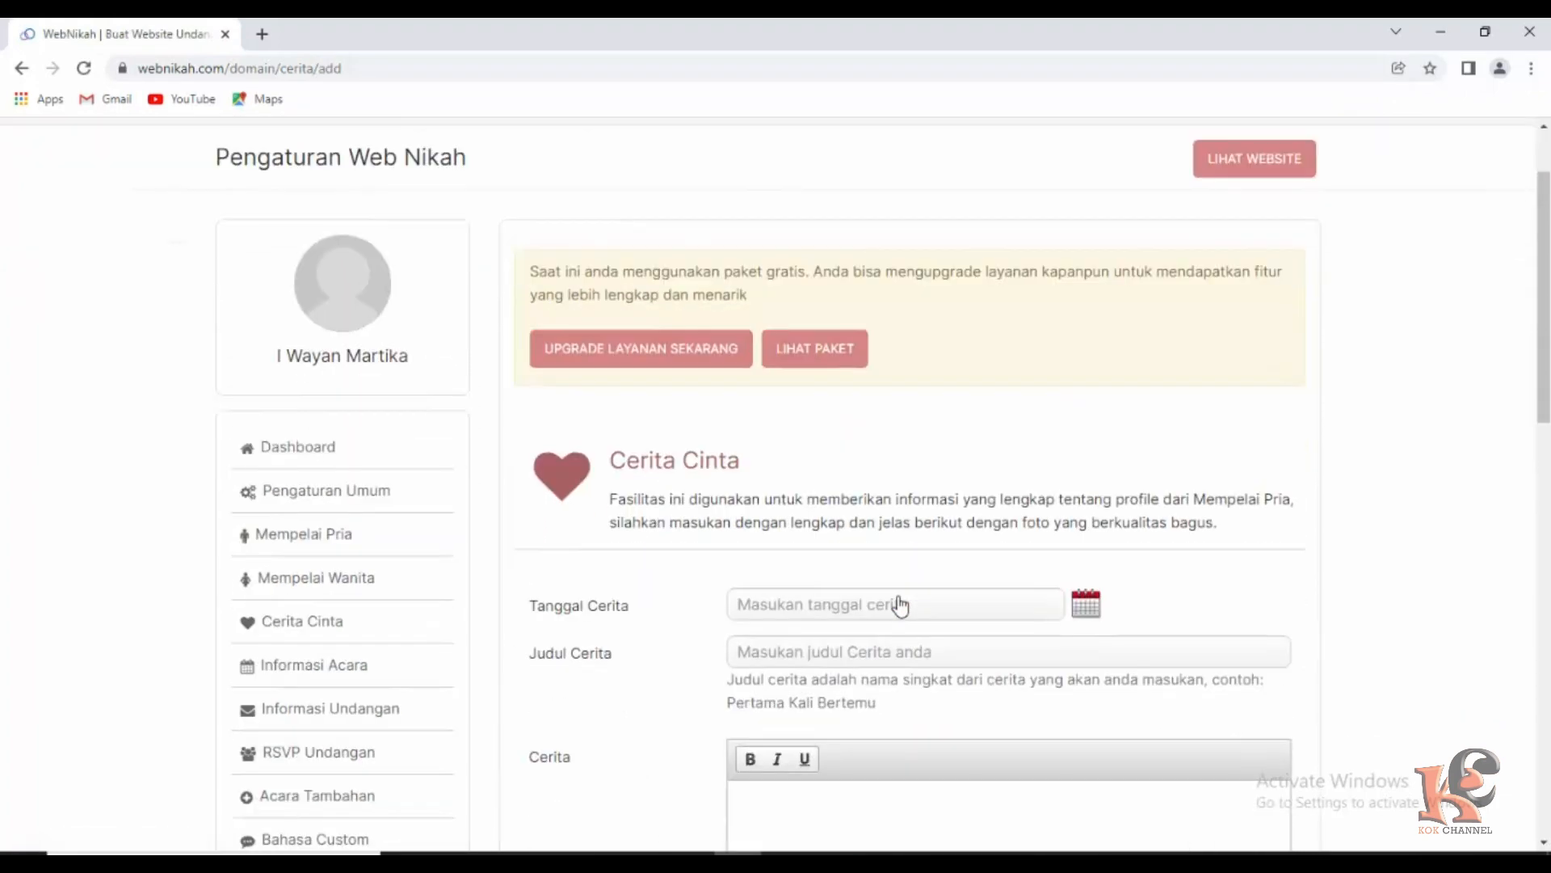
Set the story date to 2021-11-08, editing the year and month of the suggested date.
{"action": "left_click", "coordinate": [778, 371]}
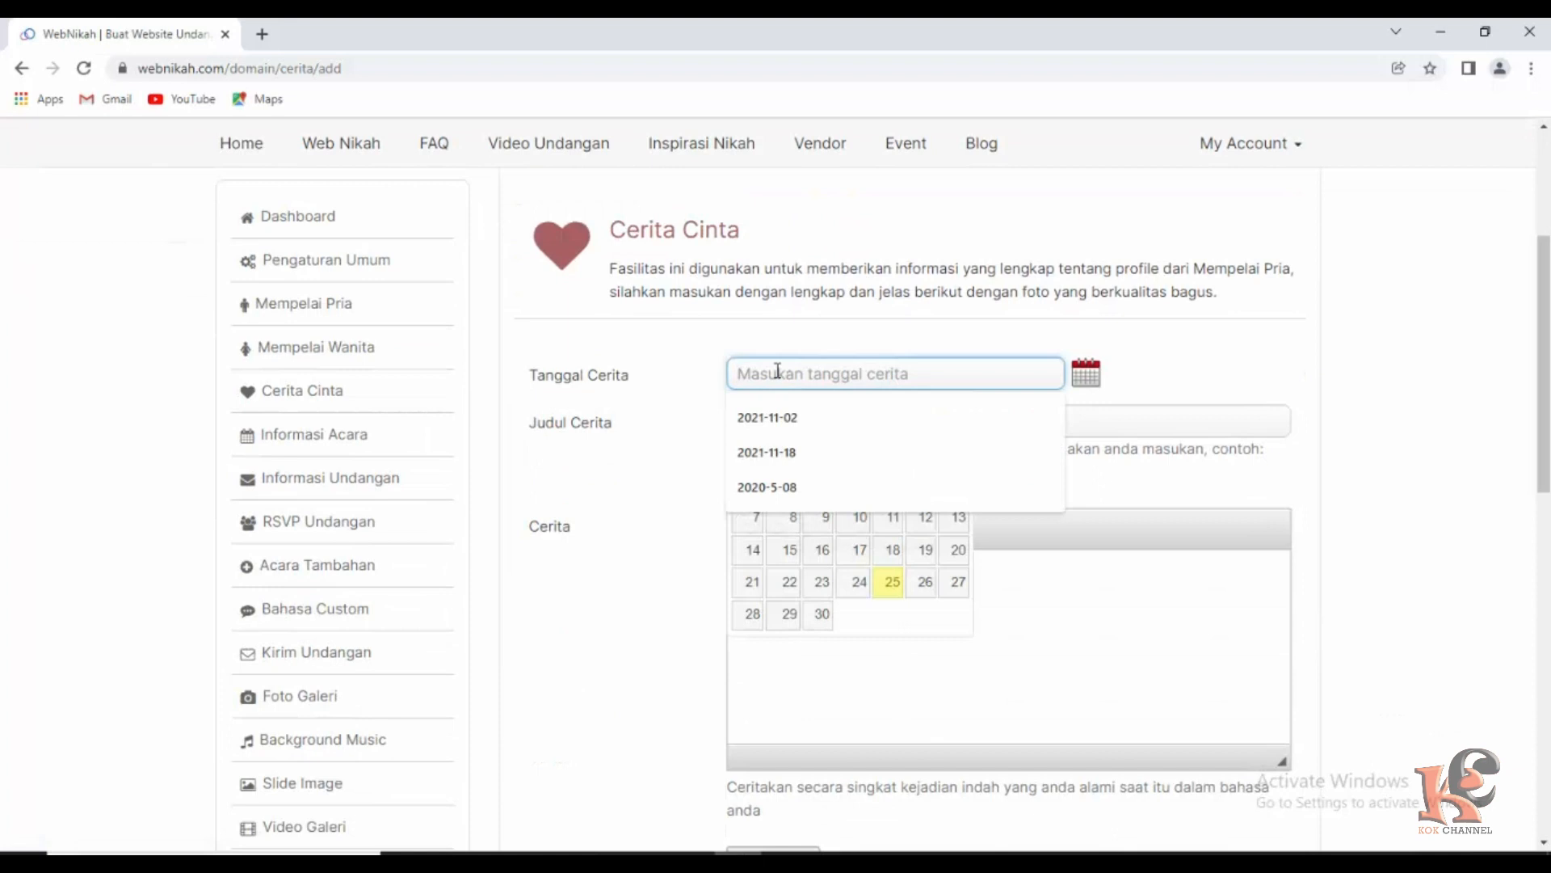
{"action": "left_click", "coordinate": [786, 488]}
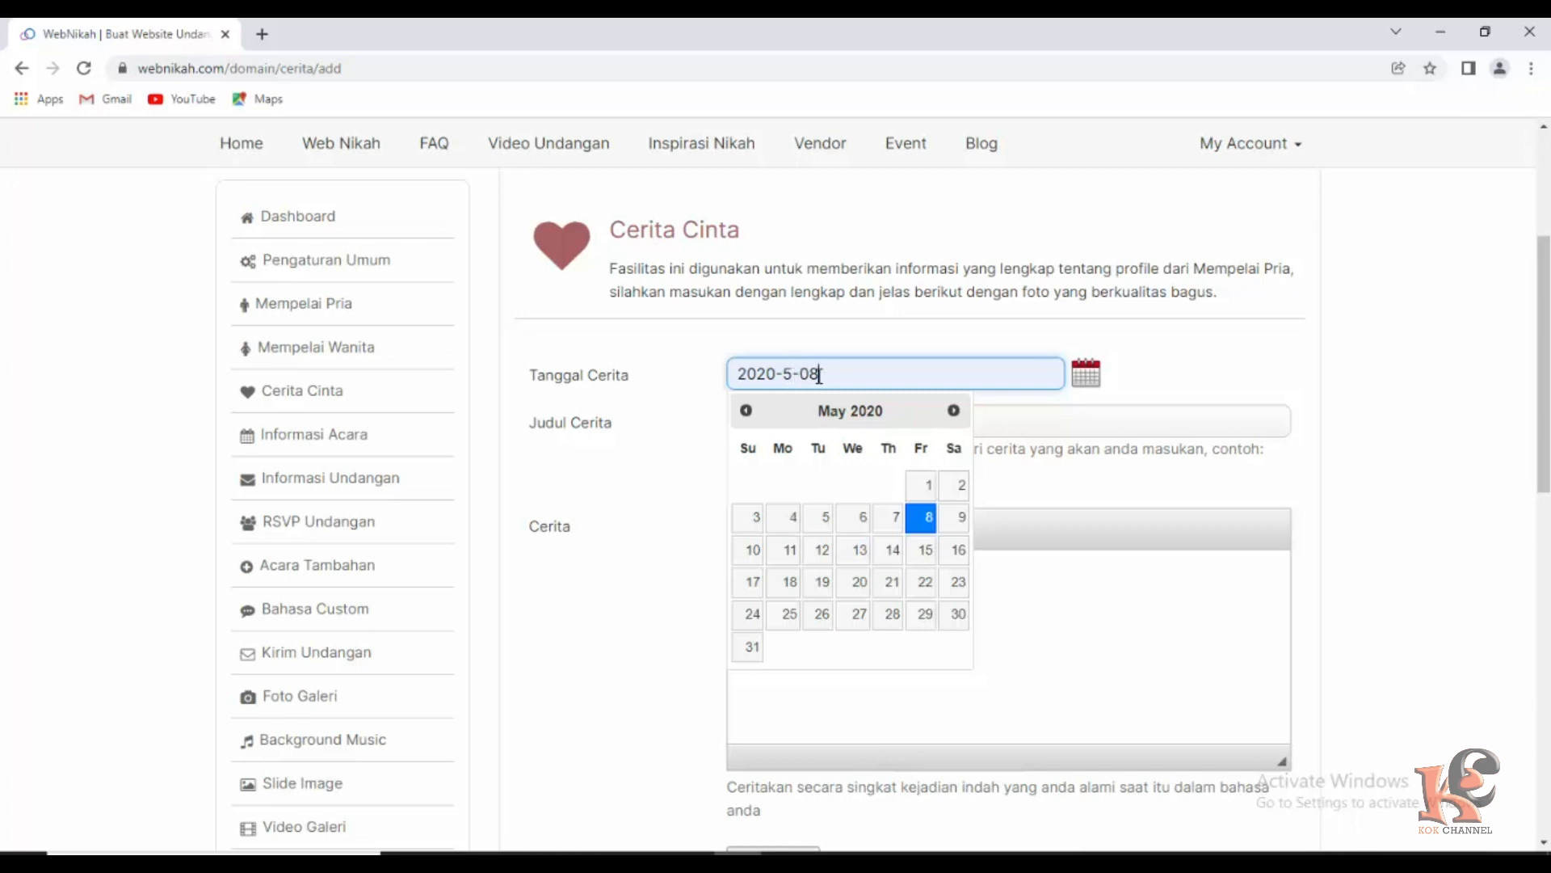
{"action": "left_click", "coordinate": [777, 376]}
{"action": "key", "text": "BackSpace"}
{"action": "type", "text": "1"}
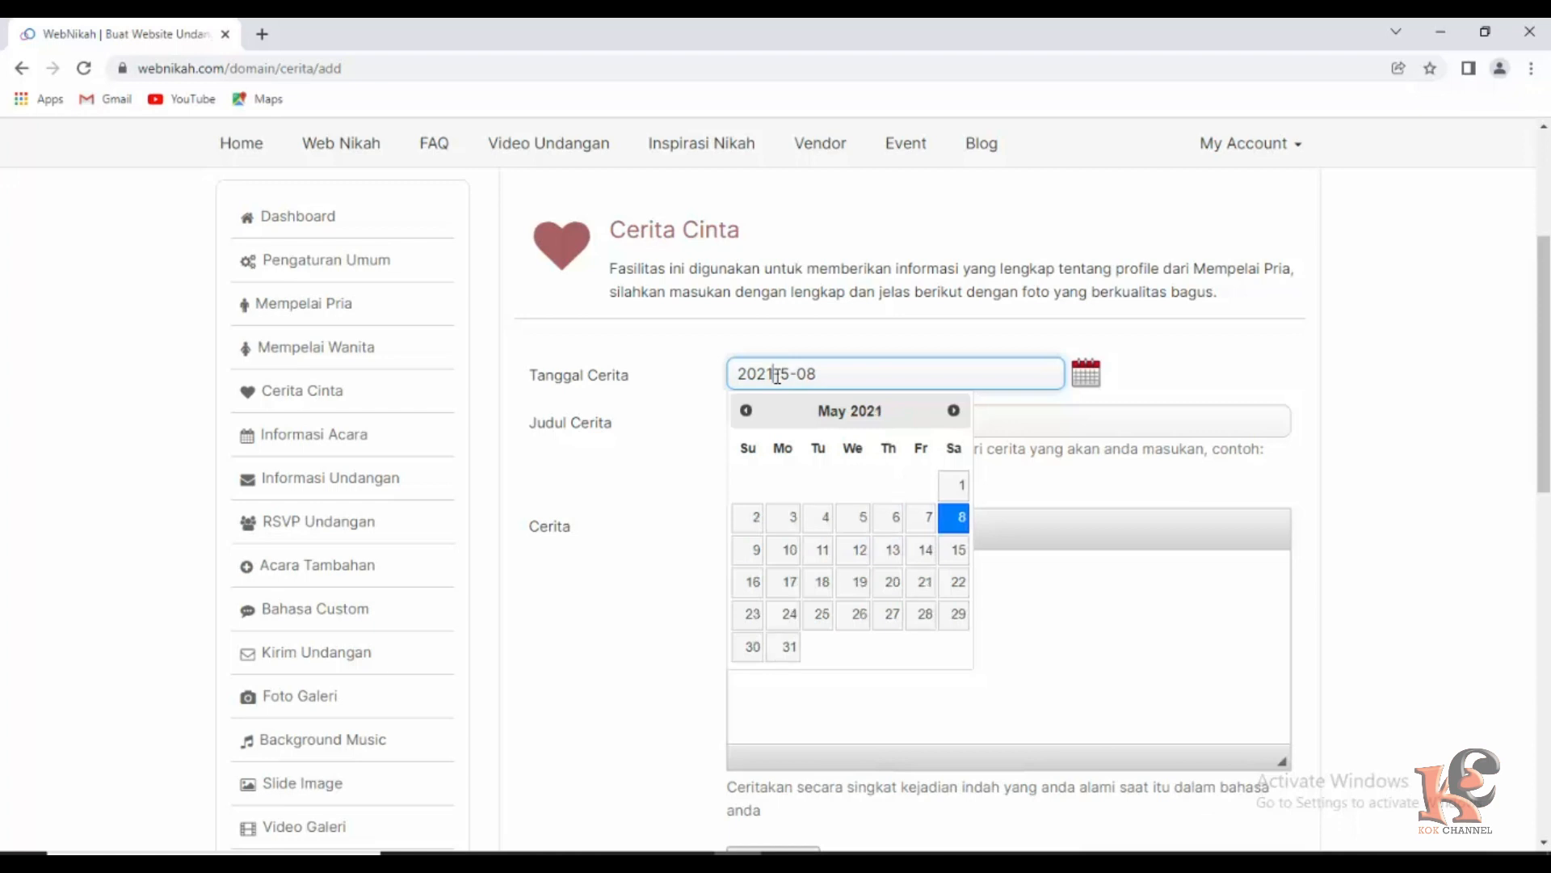
{"action": "left_click", "coordinate": [791, 374]}
{"action": "key", "text": "BackSpace"}
{"action": "type", "text": "11"}
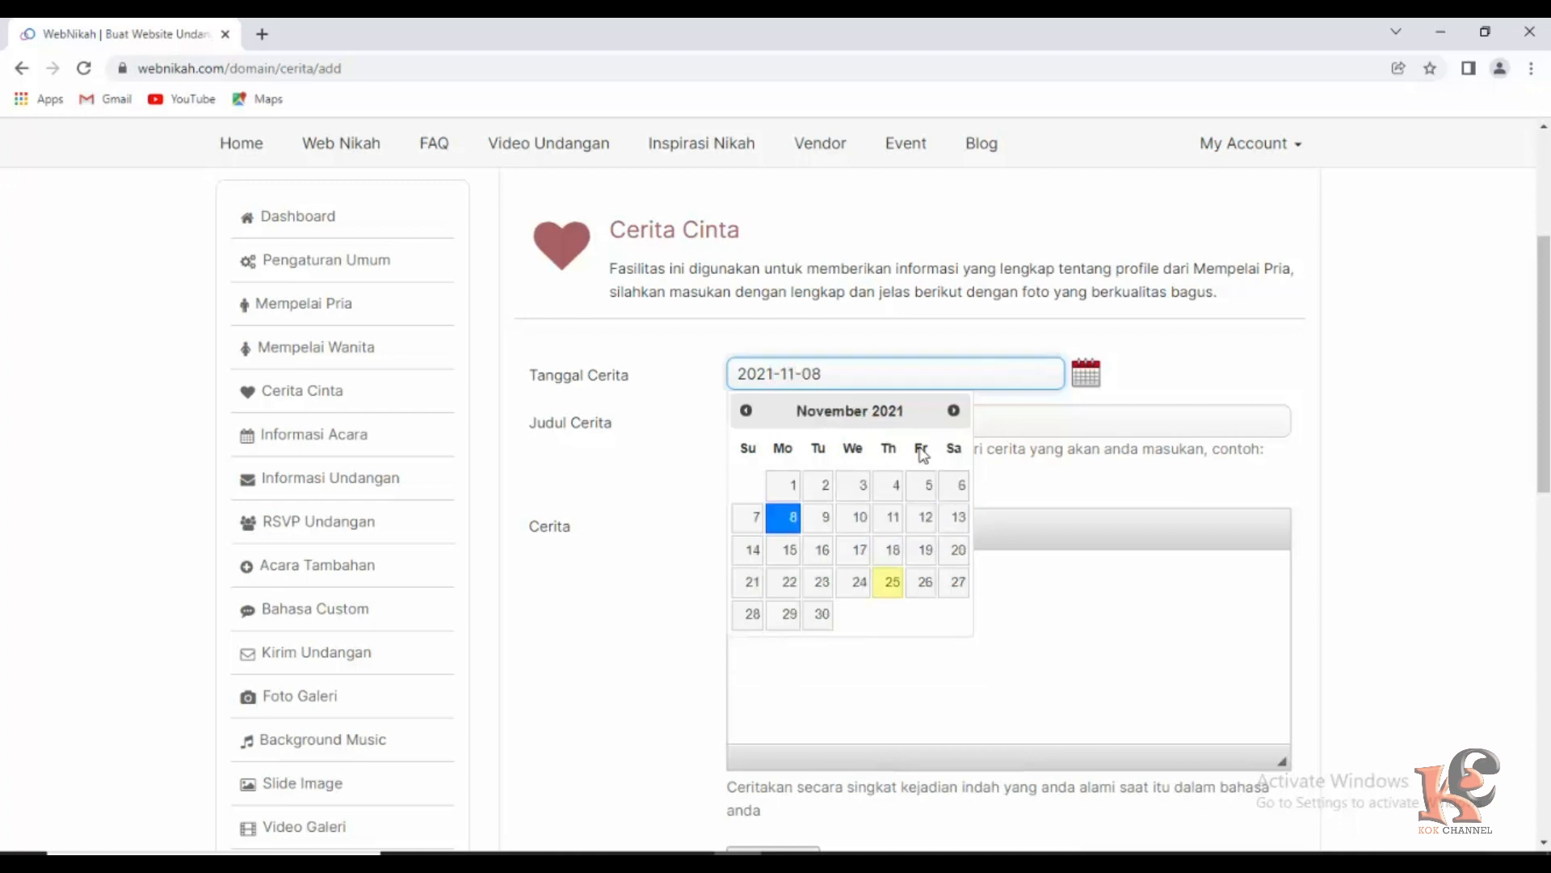
{"action": "left_click", "coordinate": [1042, 629]}
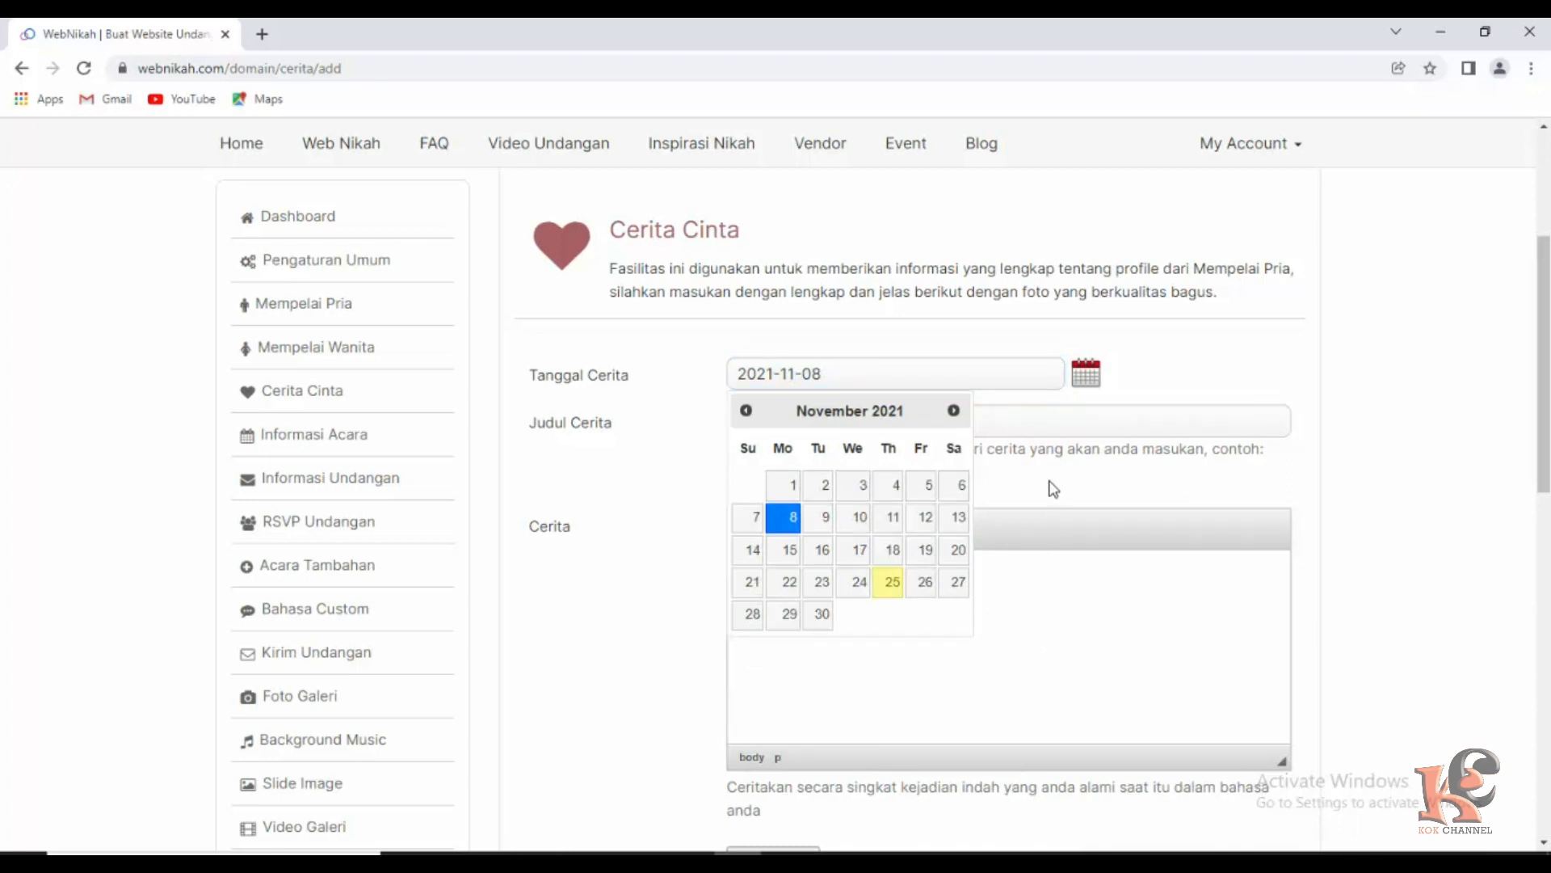
{"action": "left_click", "coordinate": [1058, 401]}
Fill the story title with 'Preweding' from the earlier entries.
{"action": "scroll", "coordinate": [797, 550], "scroll_direction": "down", "scroll_amount": 1}
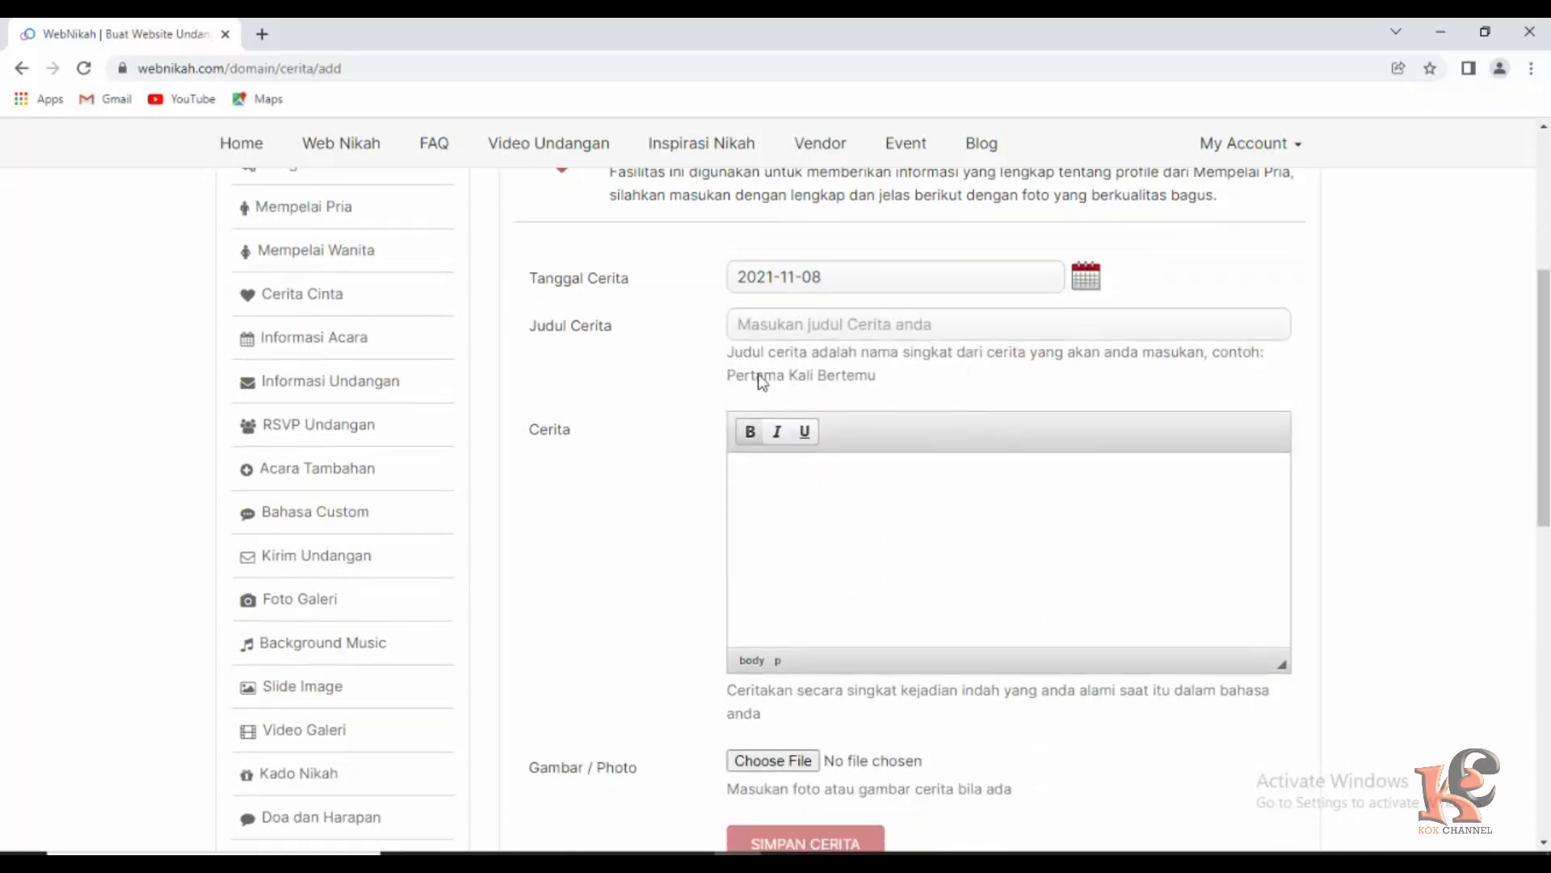
{"action": "left_click", "coordinate": [799, 323]}
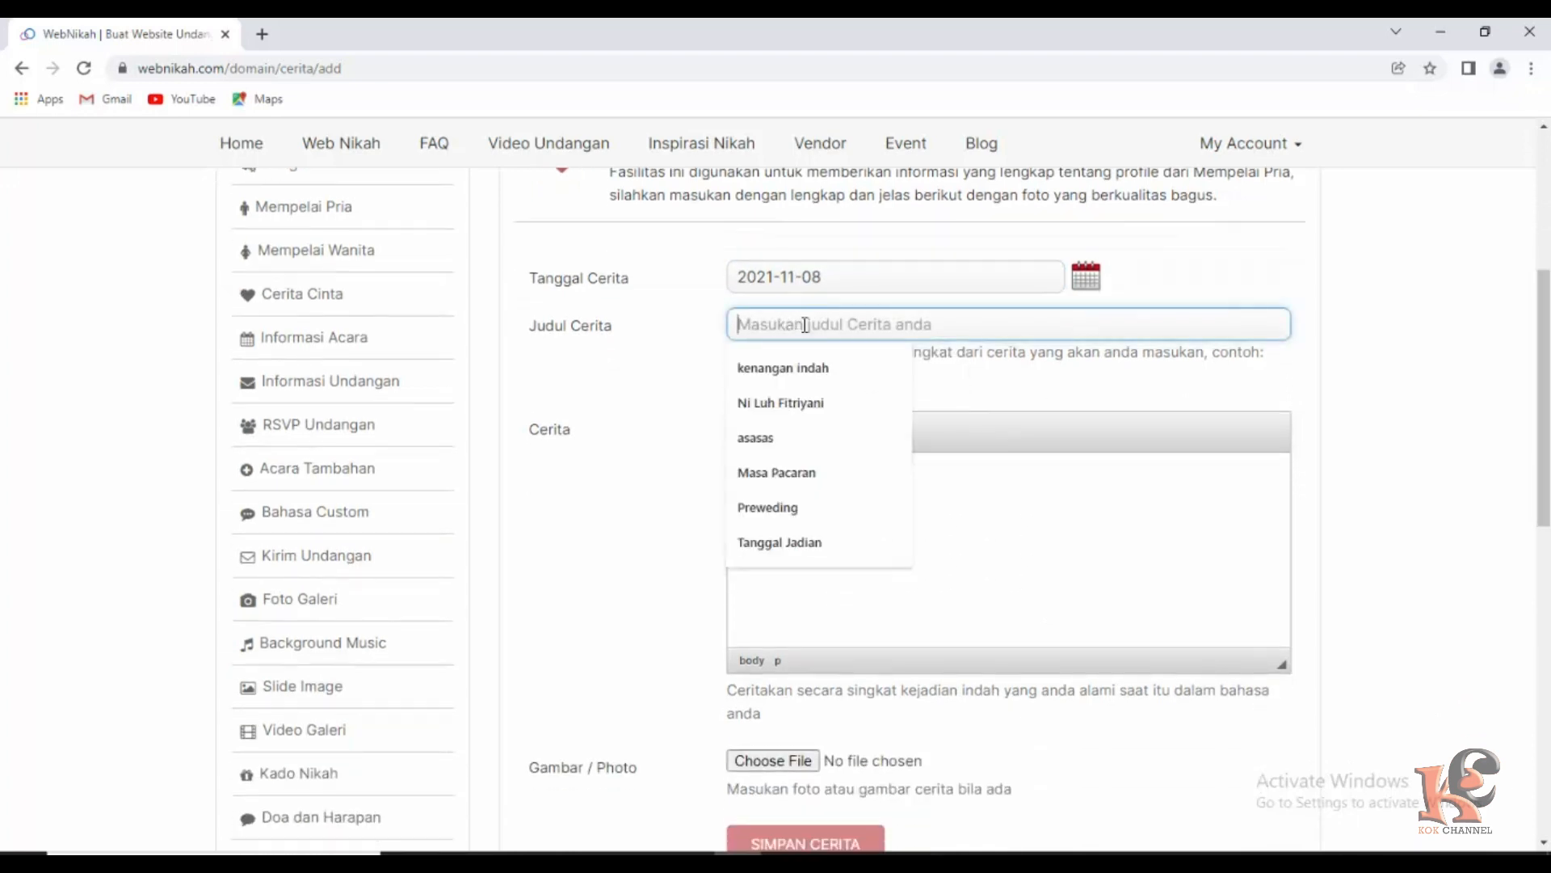
{"action": "left_click", "coordinate": [787, 506]}
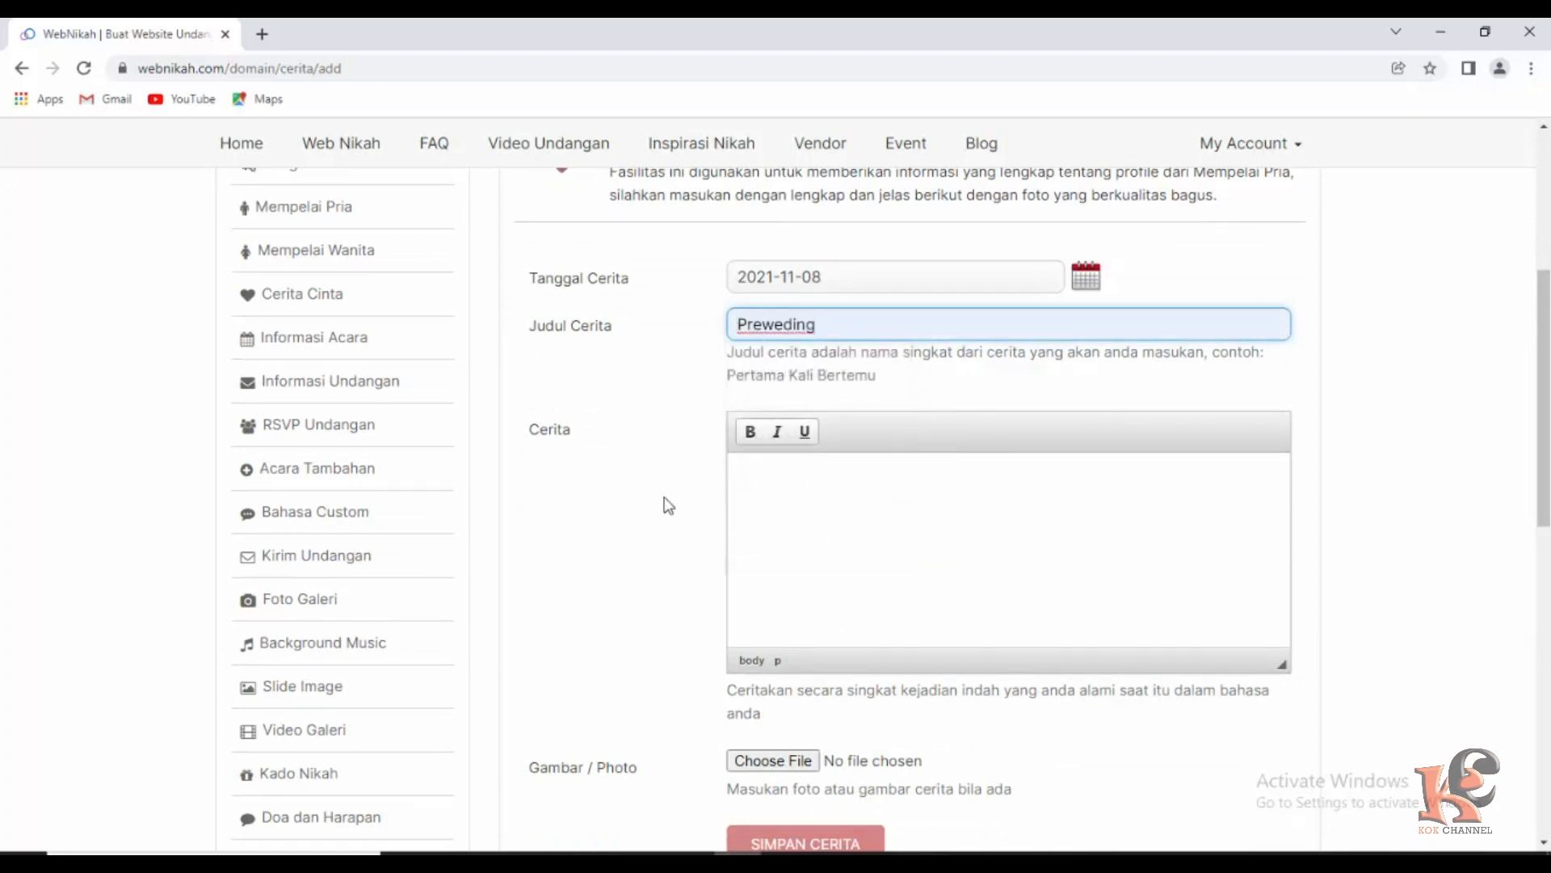
{"action": "left_click", "coordinate": [770, 488]}
{"action": "scroll", "coordinate": [859, 547], "scroll_direction": "up", "scroll_amount": 1}
{"action": "scroll", "coordinate": [859, 557], "scroll_direction": "down", "scroll_amount": 1}
{"action": "scroll", "coordinate": [888, 623], "scroll_direction": "down", "scroll_amount": 1}
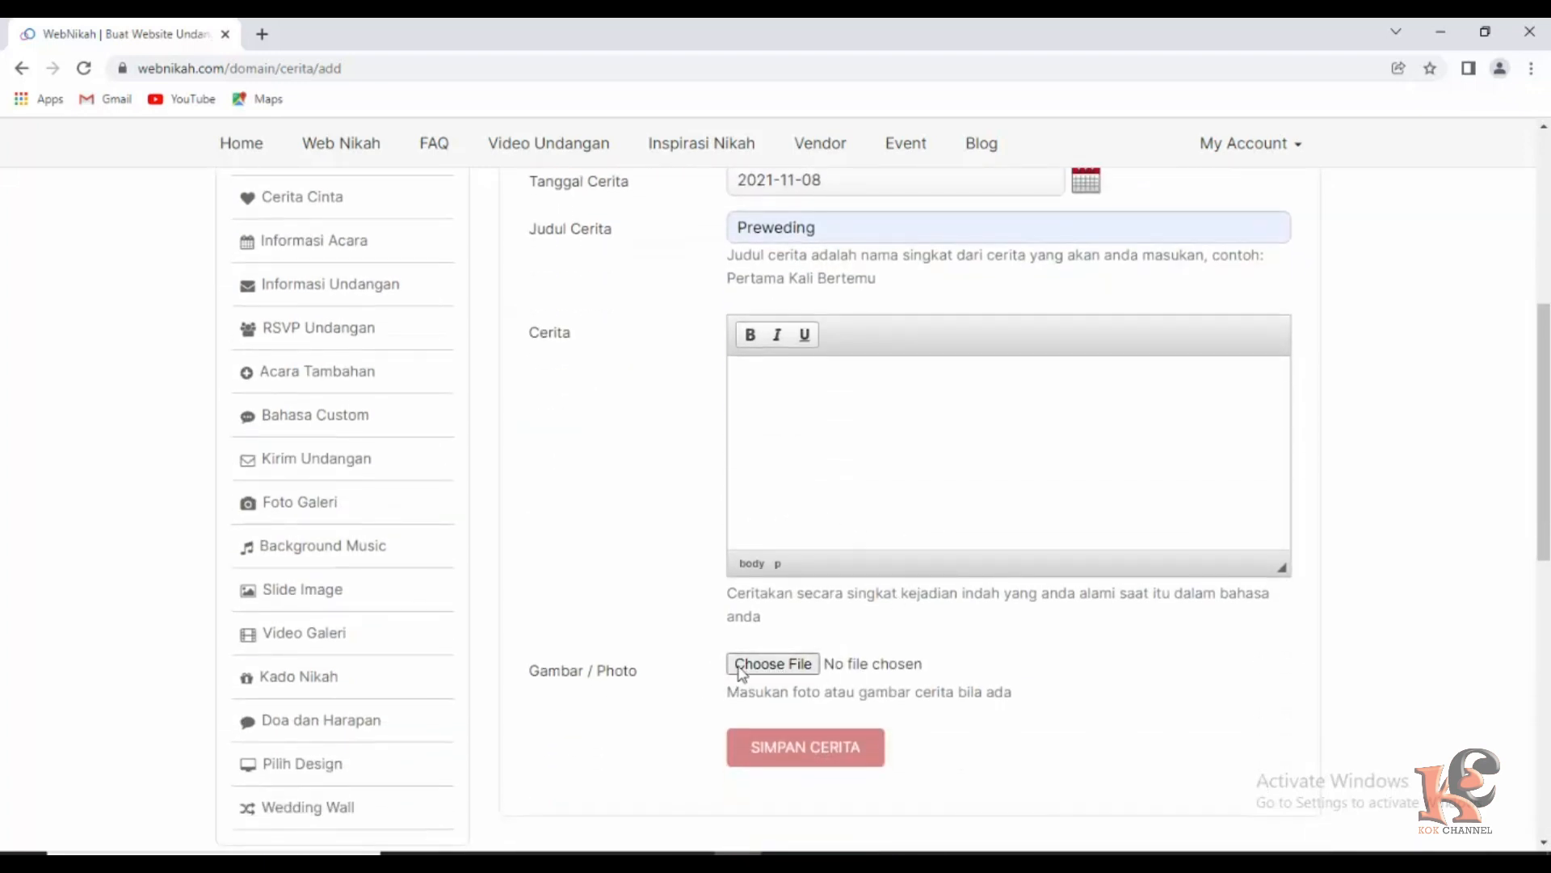
Attach the Outdoor-Pre-wedding-Dalat-Vietnam-20 photo and save the Preweding story.
{"action": "left_click", "coordinate": [770, 669]}
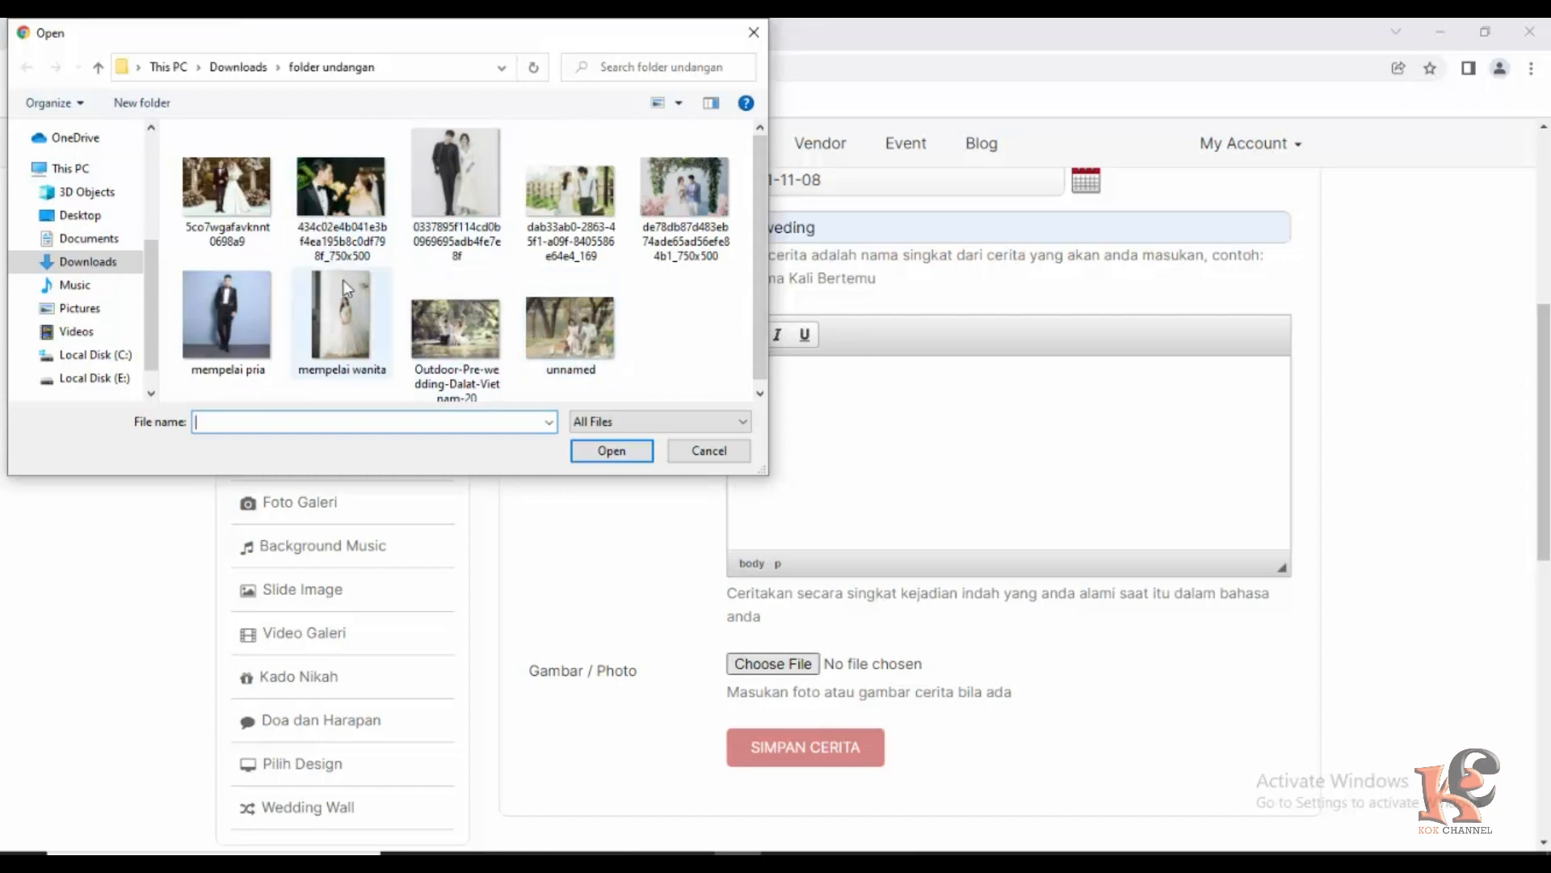
{"action": "left_click", "coordinate": [445, 312]}
{"action": "left_click", "coordinate": [614, 453]}
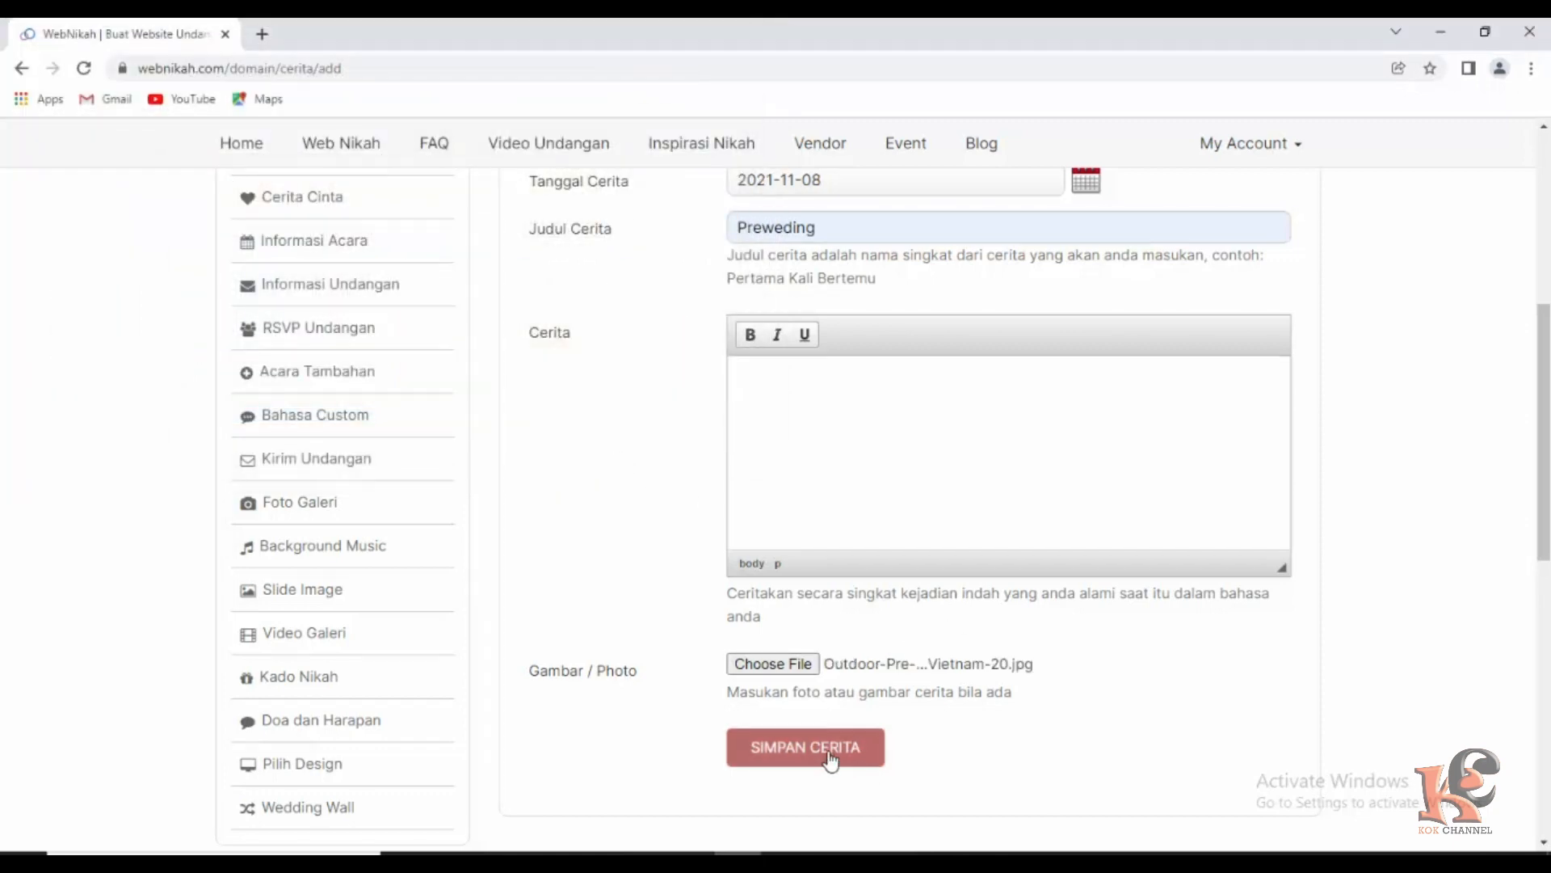
{"action": "left_click", "coordinate": [822, 750]}
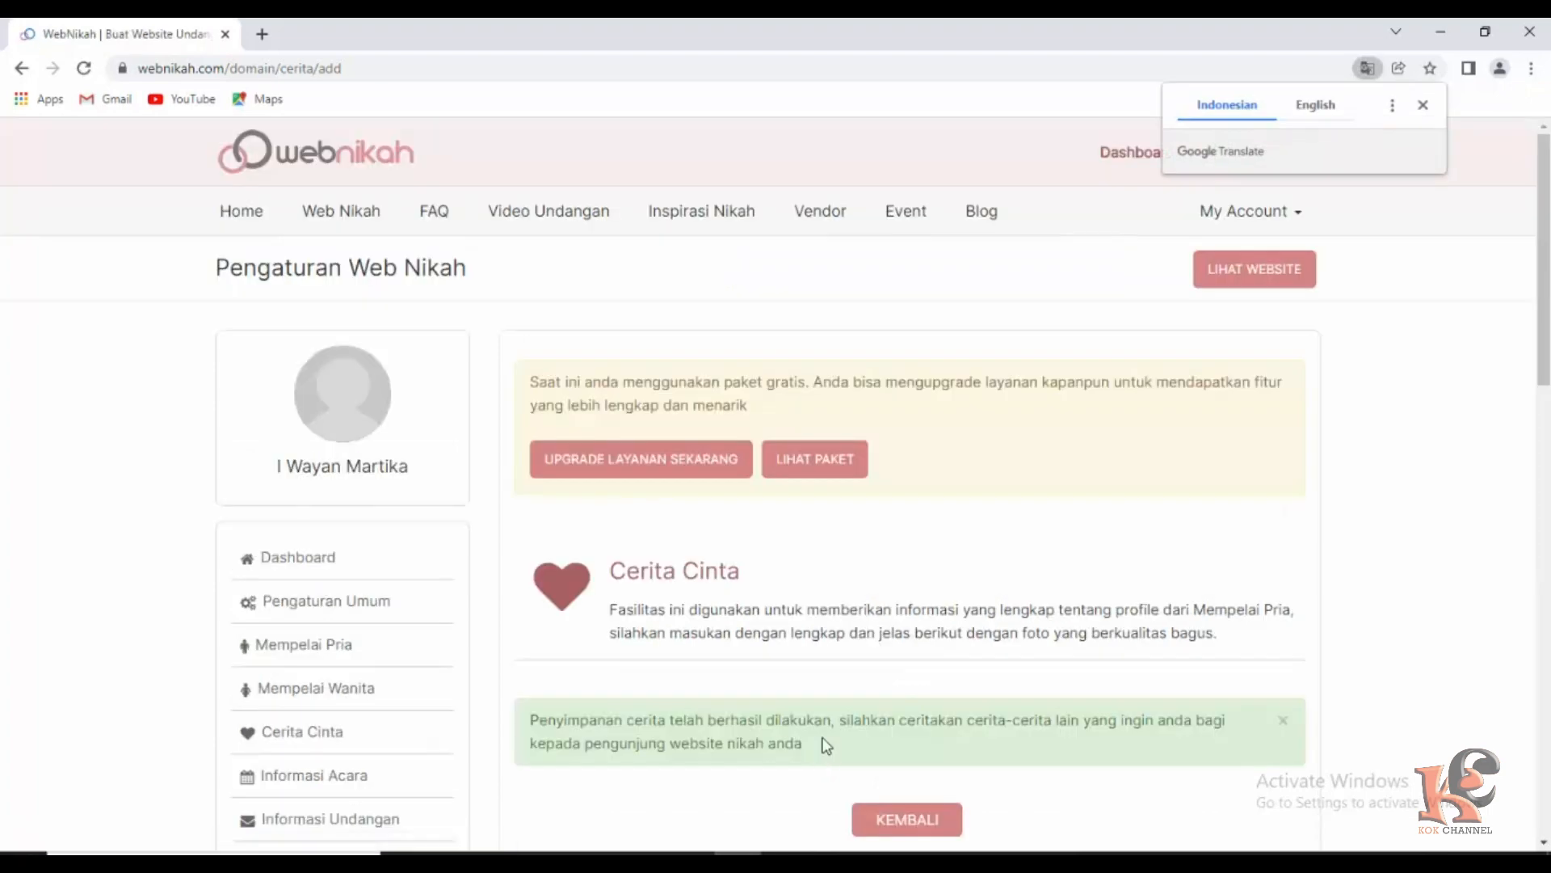
Go back to the Cerita Cinta list to see Preweding listed below Tanggal Jadian.
{"action": "scroll", "coordinate": [962, 631], "scroll_direction": "down", "scroll_amount": 3}
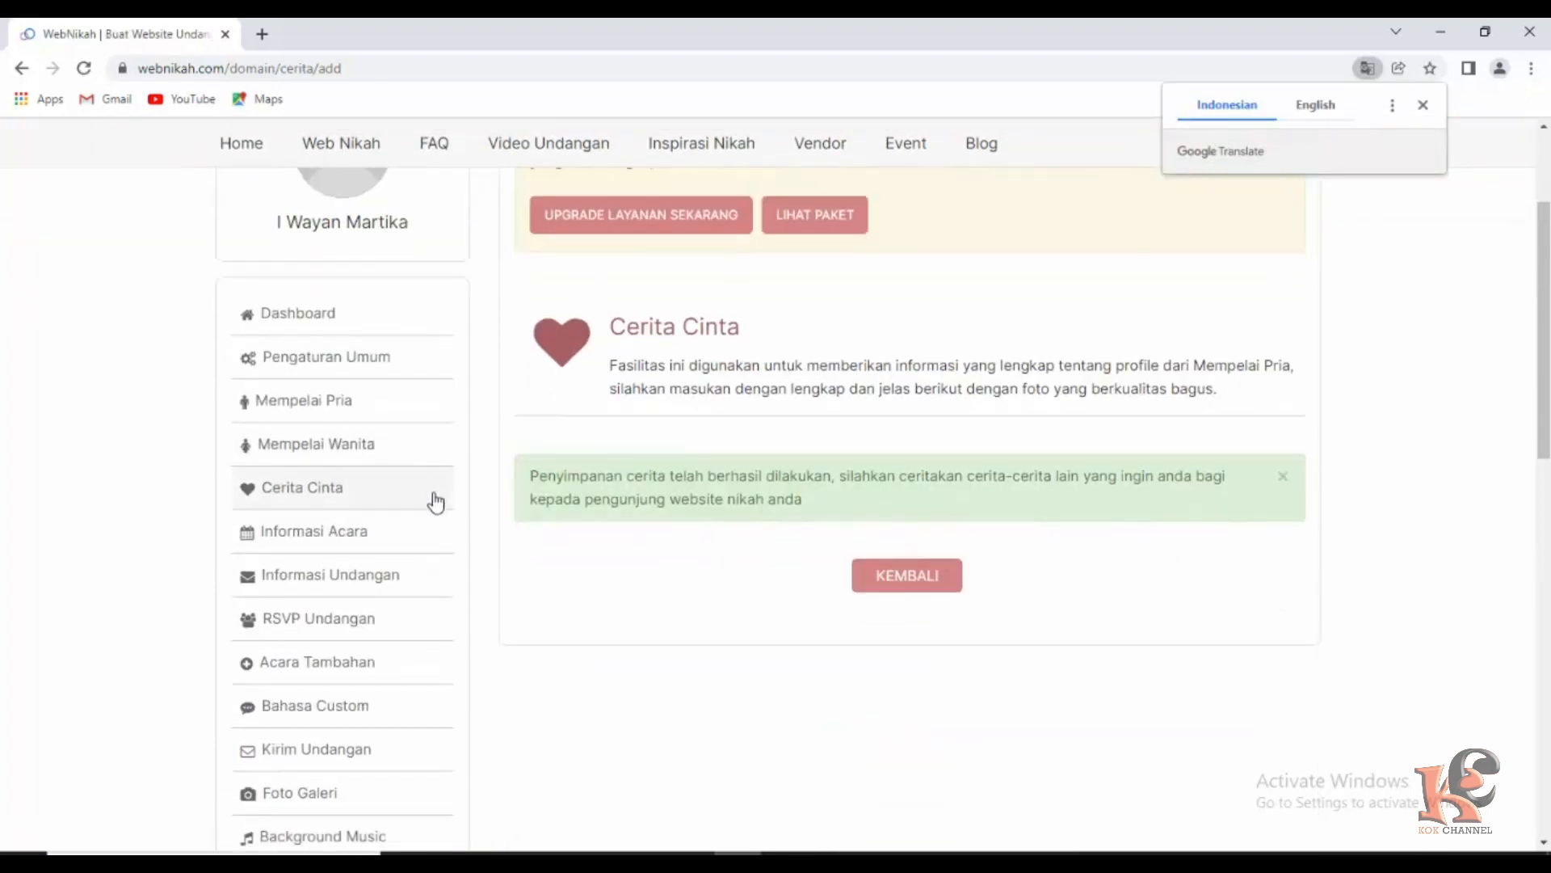
{"action": "left_click", "coordinate": [314, 491]}
{"action": "scroll", "coordinate": [703, 609], "scroll_direction": "down", "scroll_amount": 4}
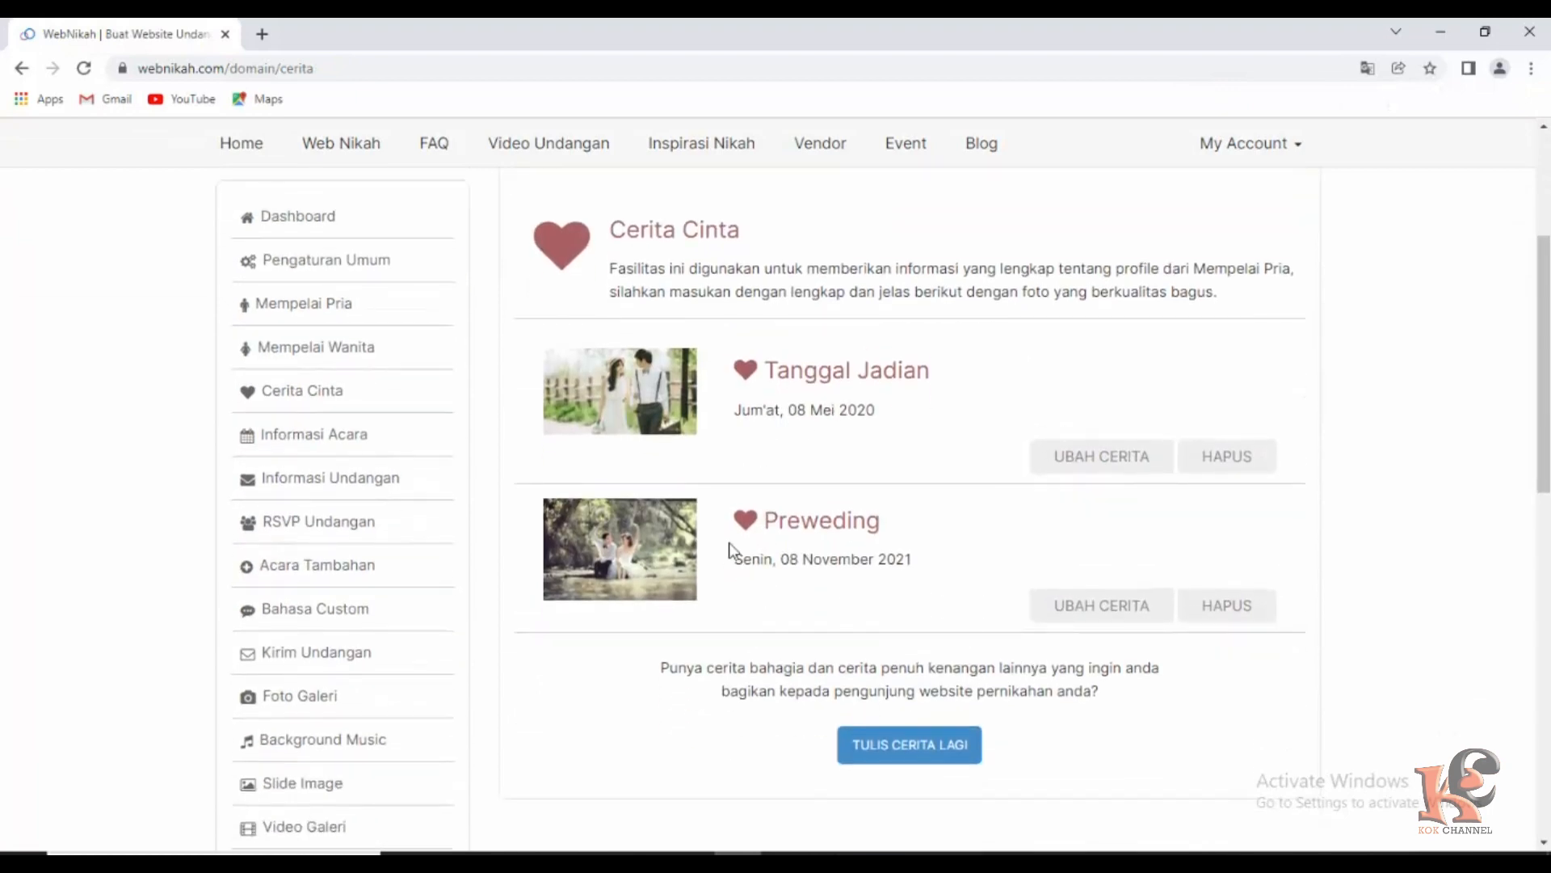
Start another love story and set its date to 2021-11-26.
{"action": "left_click", "coordinate": [908, 750]}
{"action": "scroll", "coordinate": [901, 729], "scroll_direction": "down", "scroll_amount": 3}
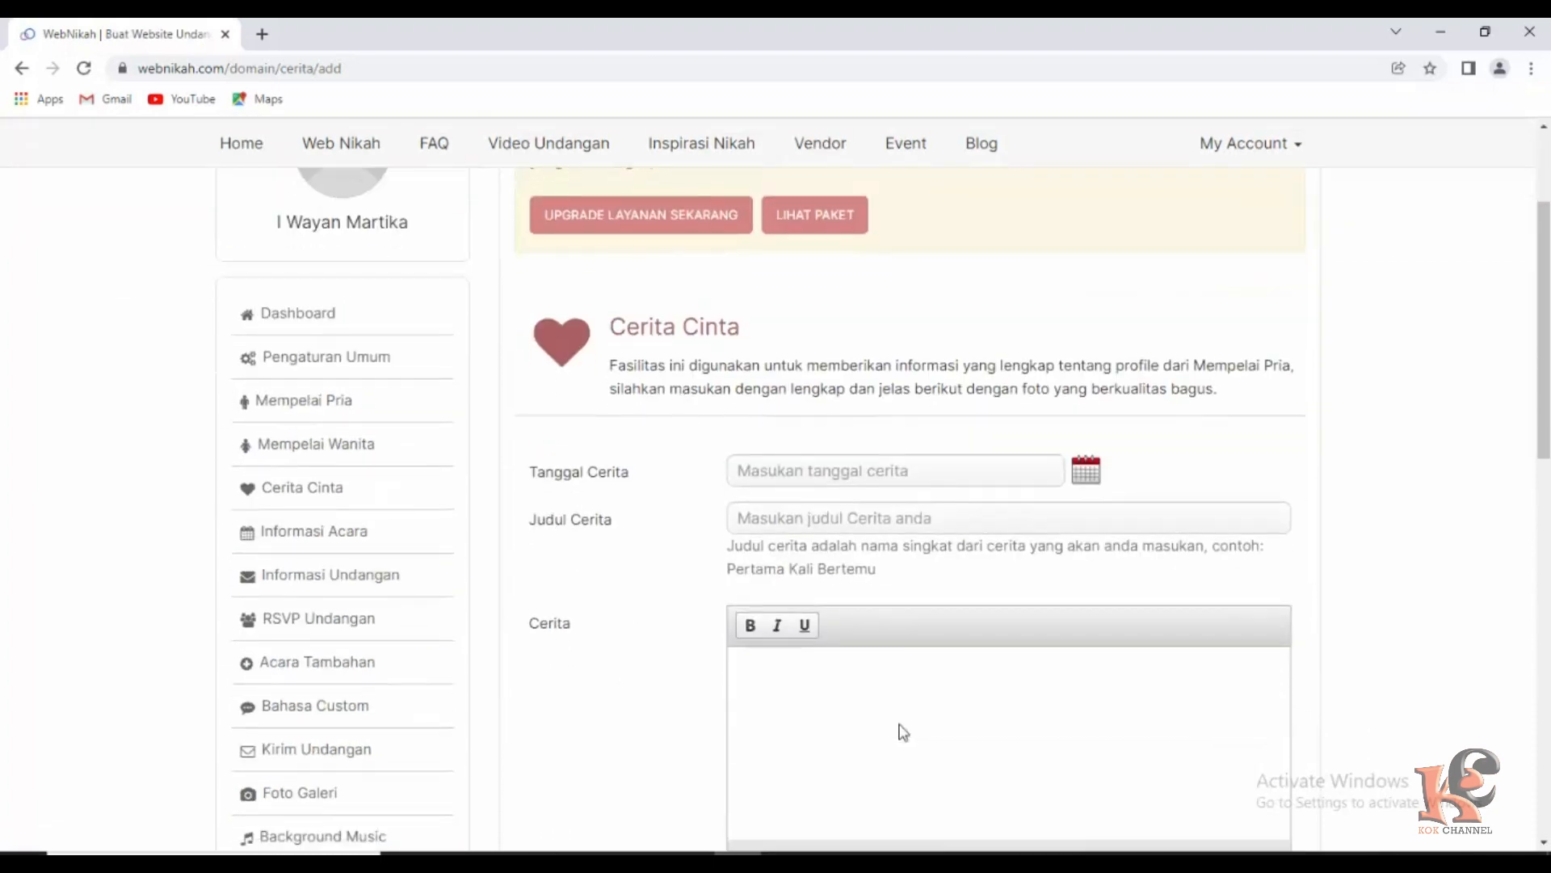
{"action": "left_click", "coordinate": [802, 473]}
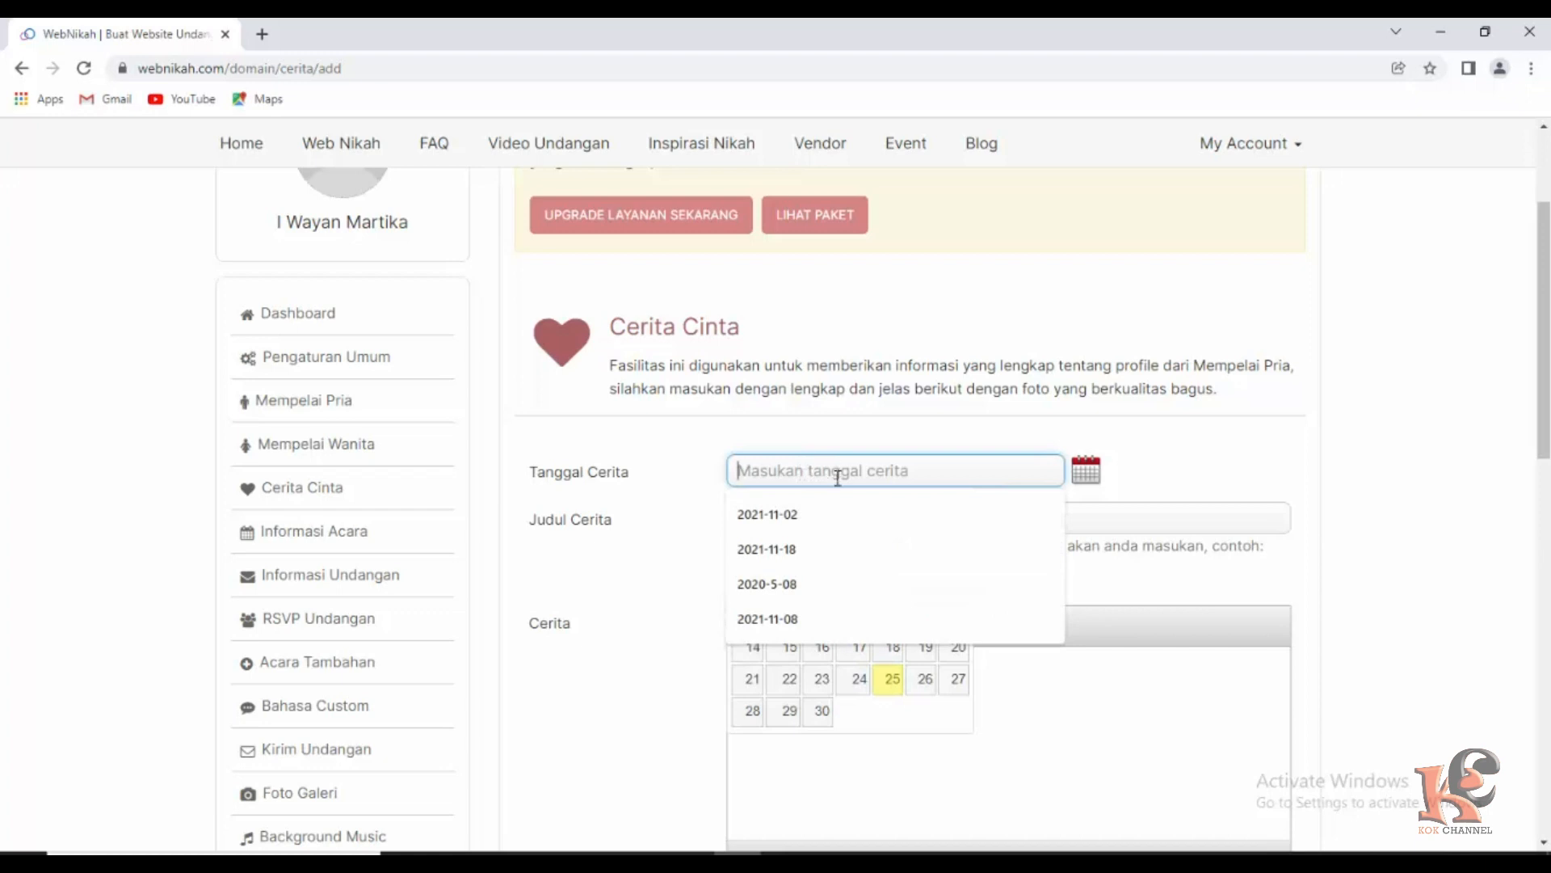
{"action": "left_click", "coordinate": [784, 618]}
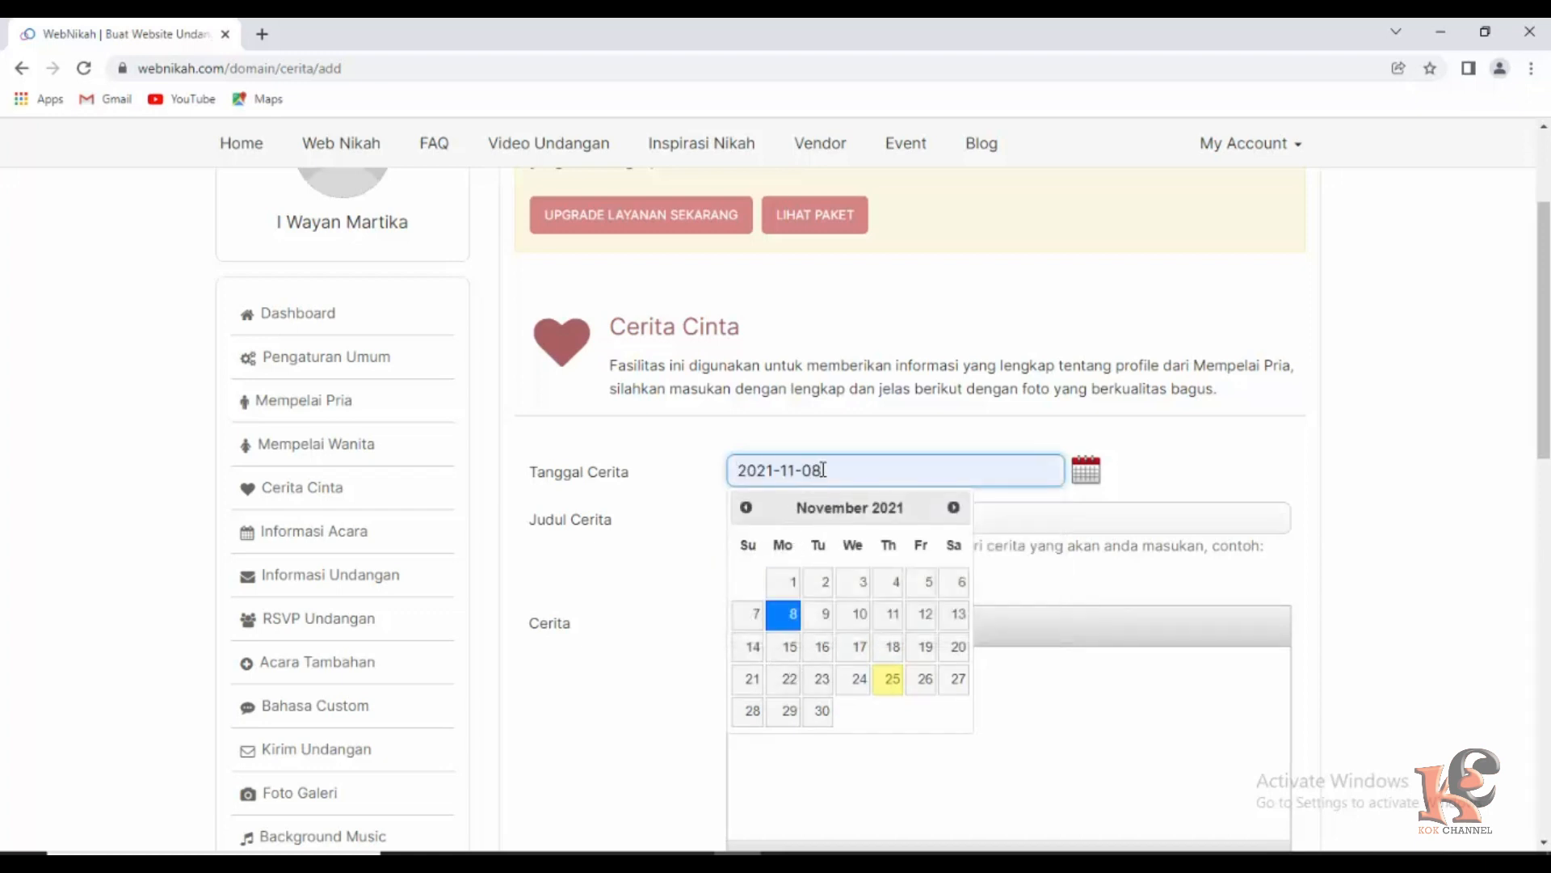
{"action": "key", "text": "BackSpace"}
{"action": "key", "text": "BackSpace"}
{"action": "type", "text": "26"}
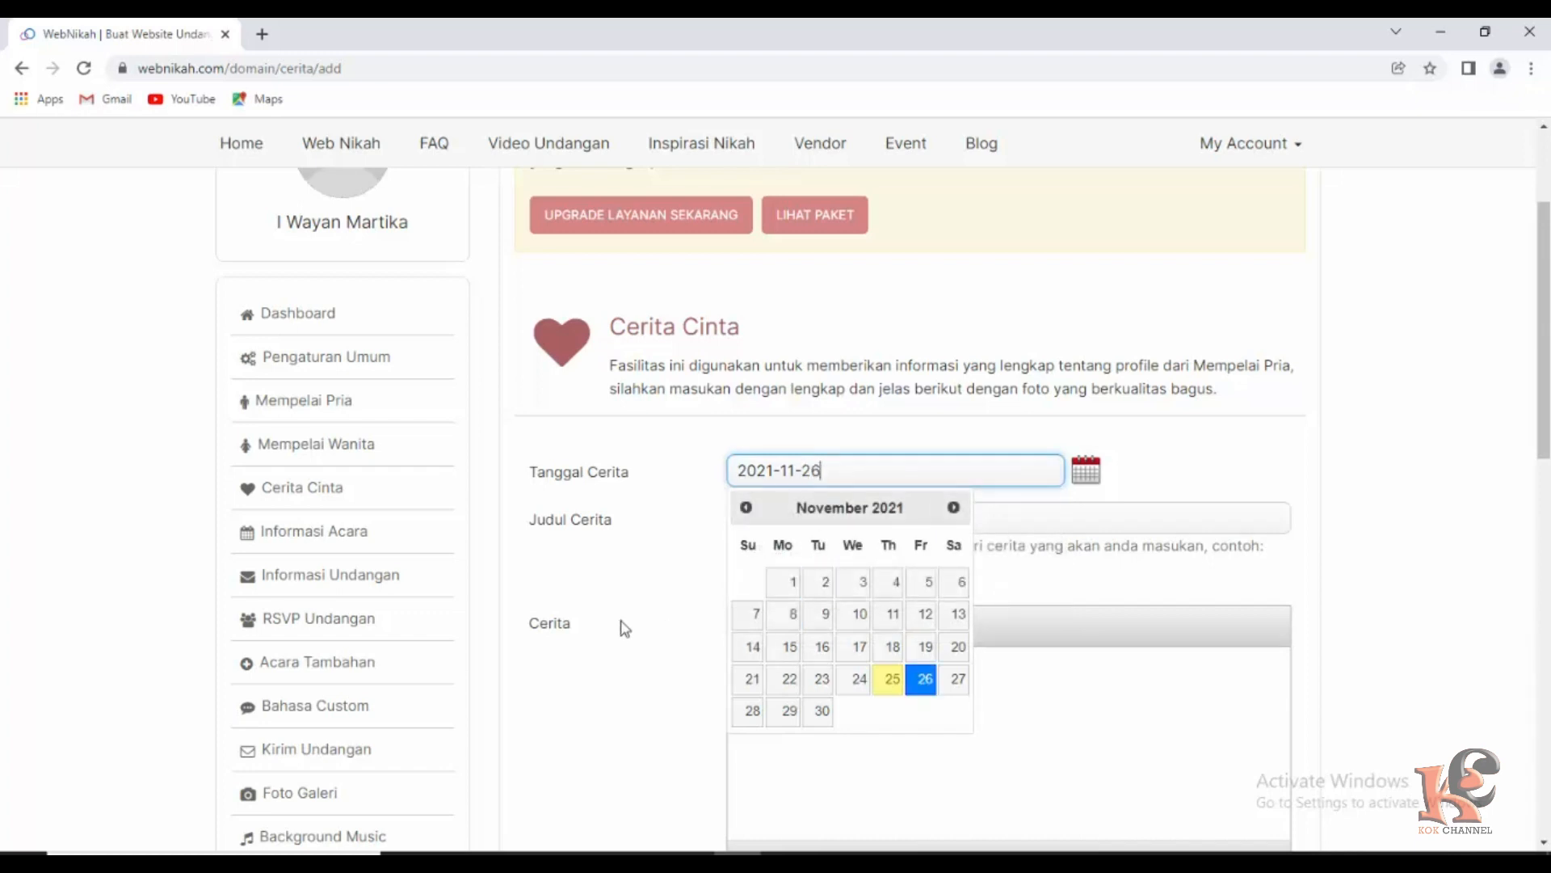
{"action": "left_click", "coordinate": [662, 607]}
Title the story 'Resepsi', attach 5co7wgafavknnt0698a9.jpg, and save it.
{"action": "left_click", "coordinate": [774, 526]}
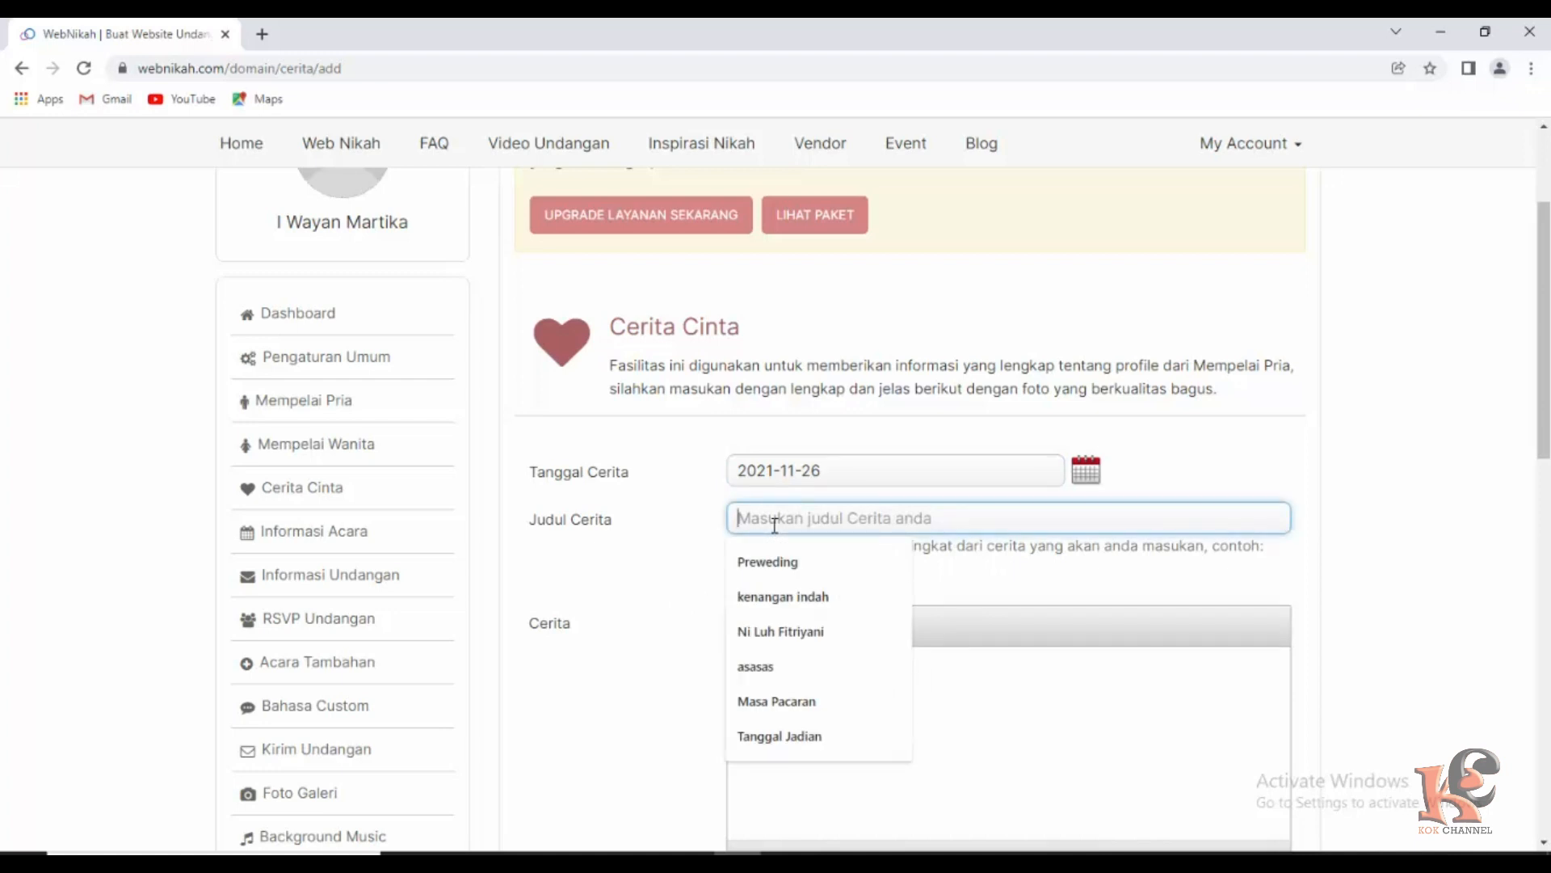
{"action": "type", "text": "R"}
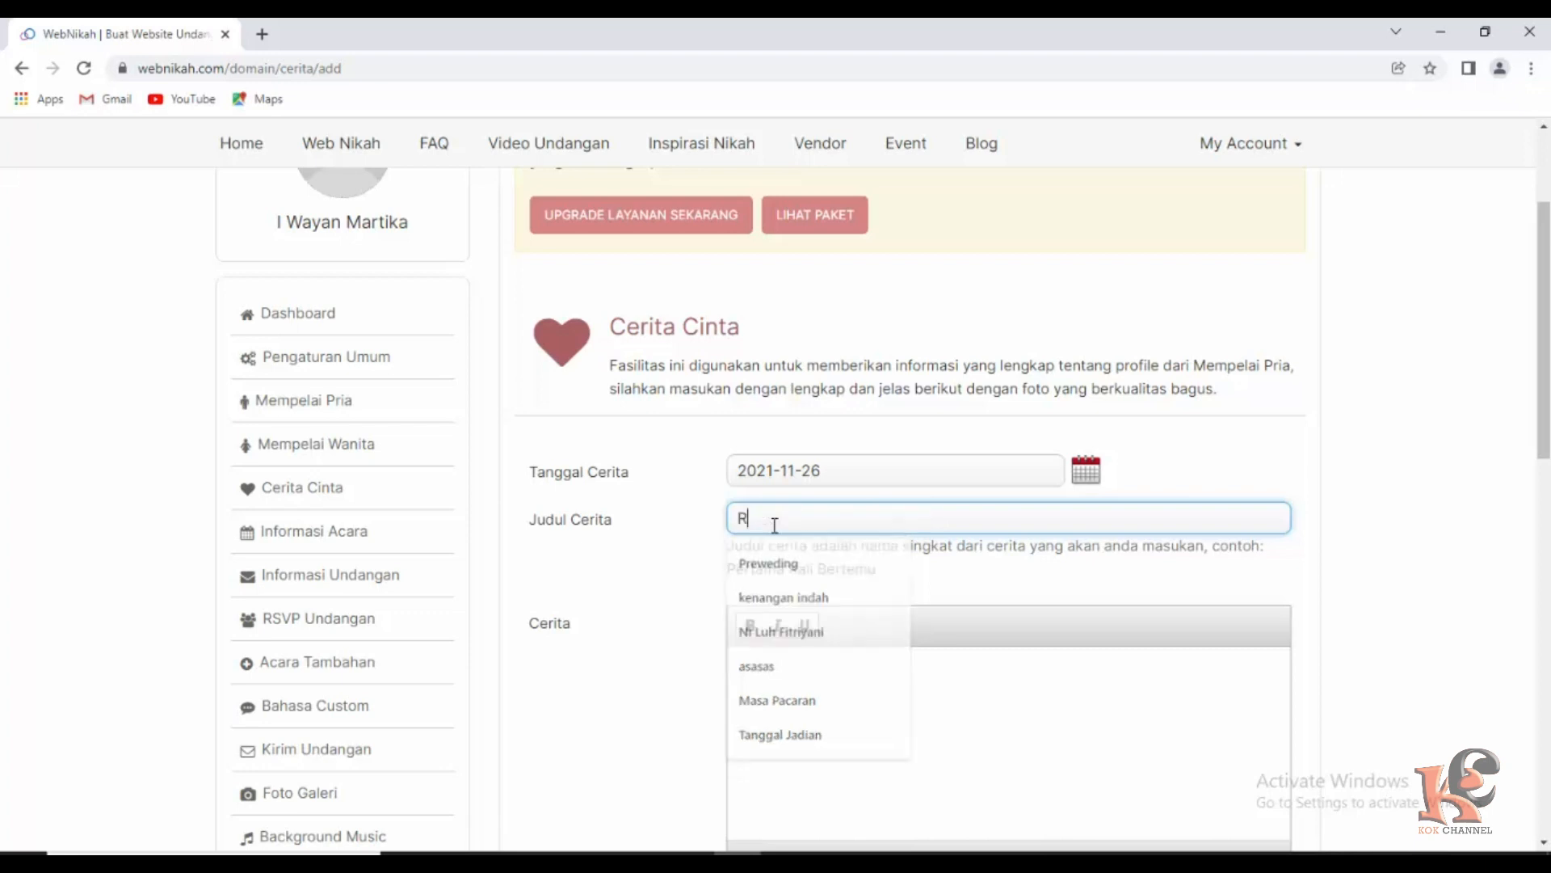
{"action": "type", "text": "esepsi"}
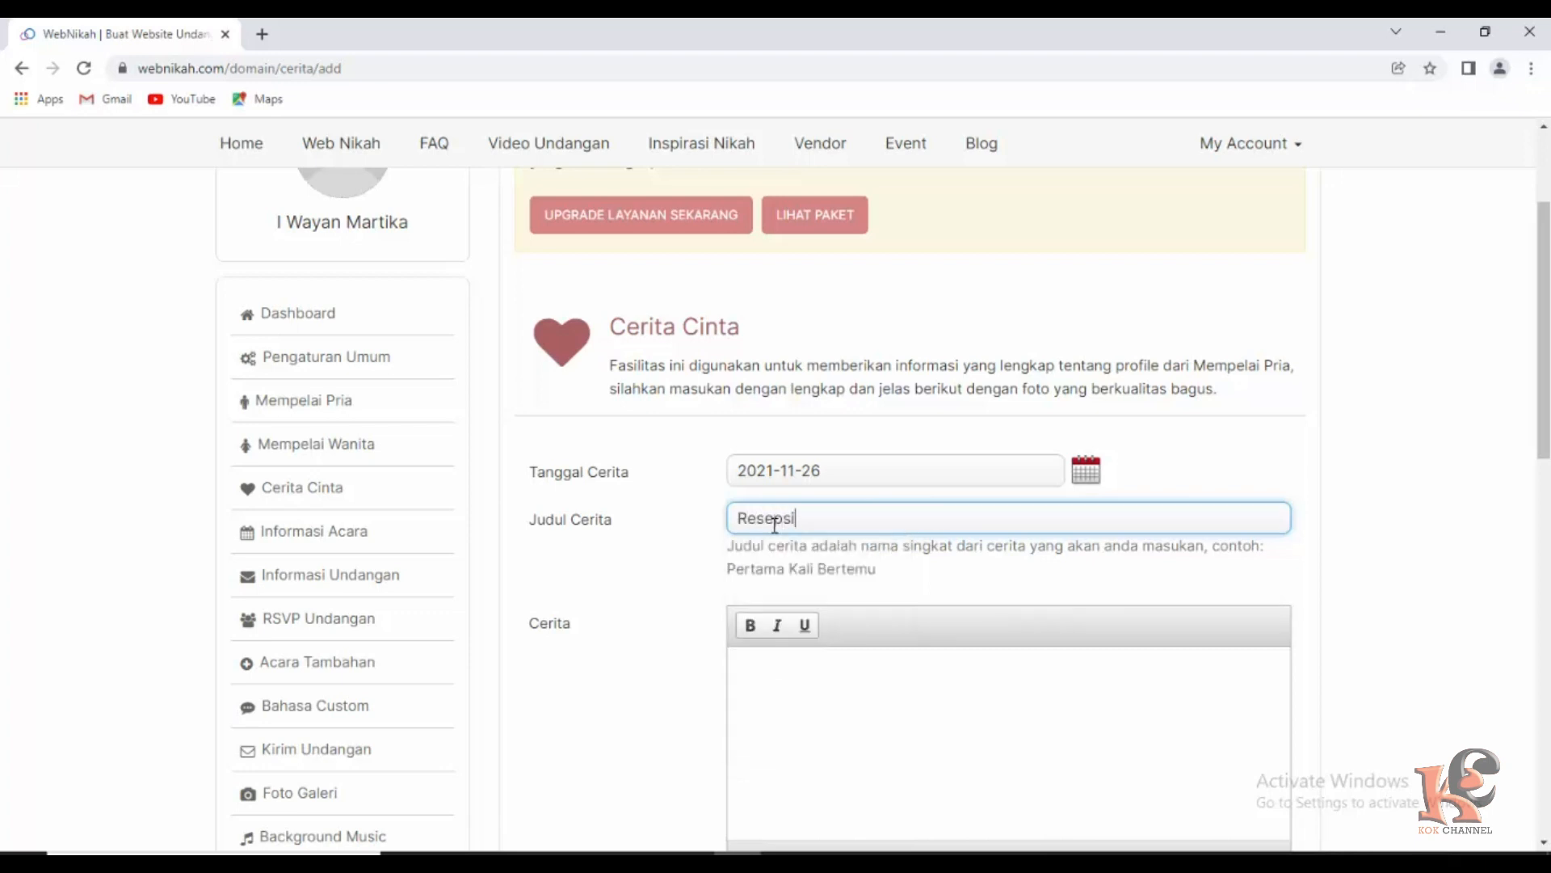
{"action": "scroll", "coordinate": [836, 661], "scroll_direction": "down", "scroll_amount": 1}
{"action": "scroll", "coordinate": [835, 662], "scroll_direction": "down", "scroll_amount": 3}
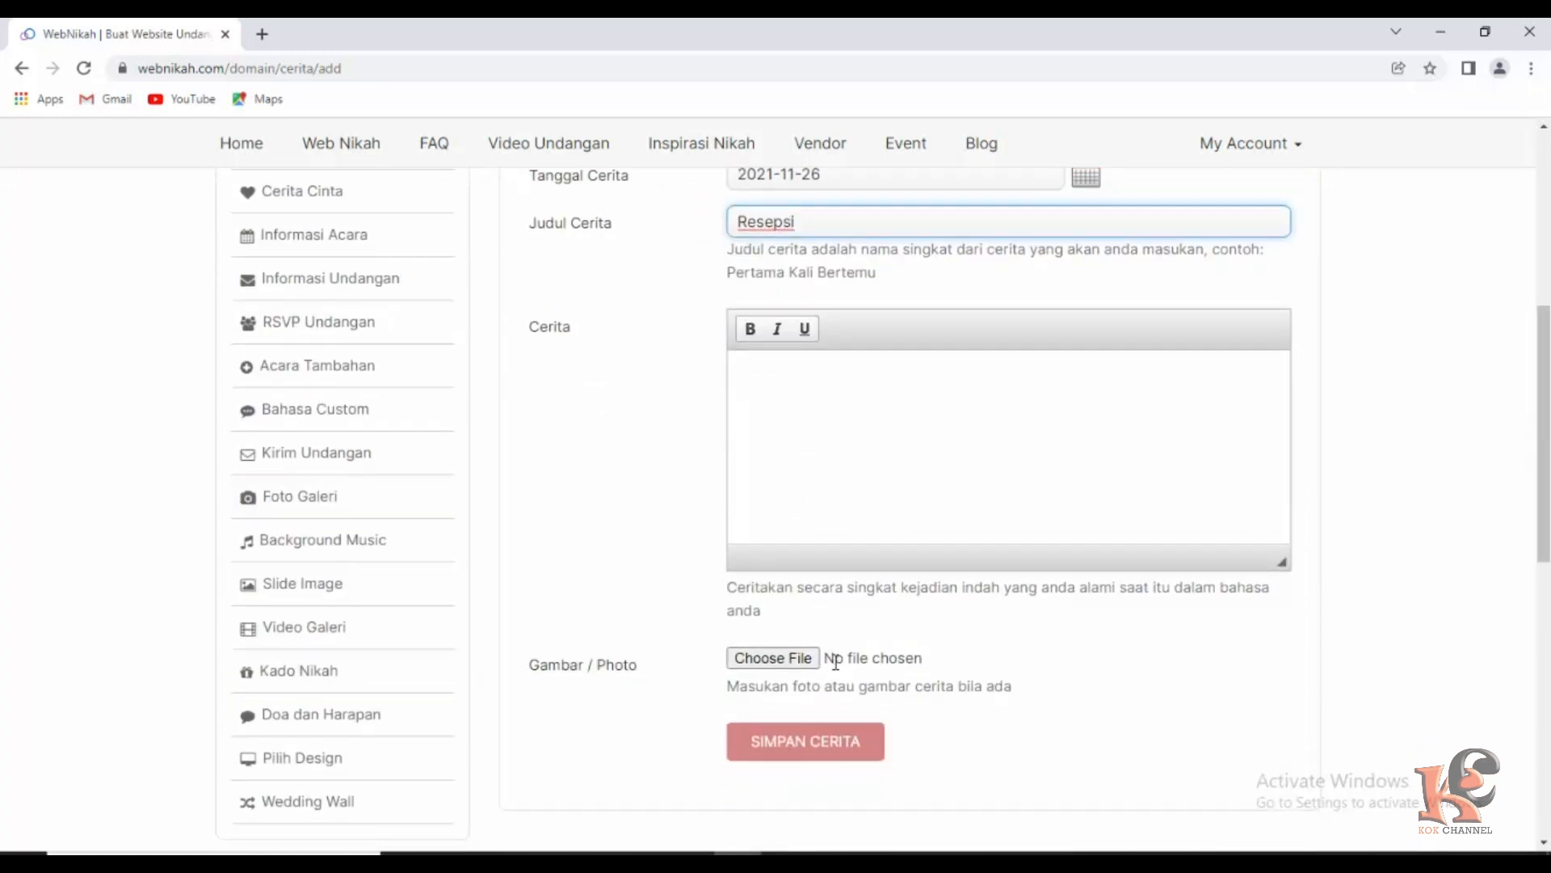
{"action": "left_click", "coordinate": [774, 568]}
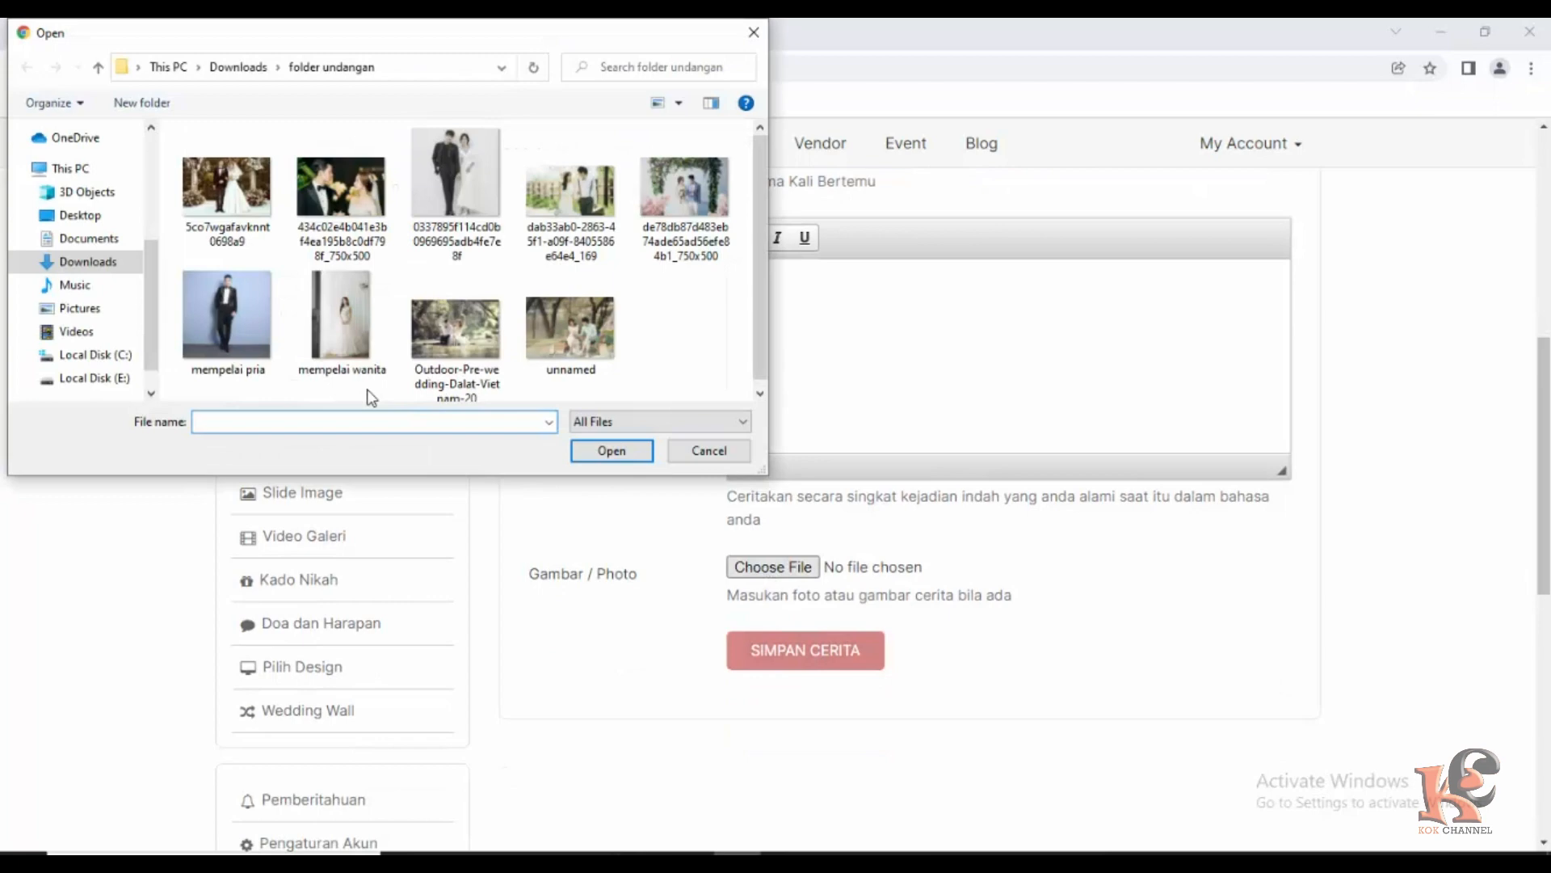
{"action": "left_click", "coordinate": [226, 189]}
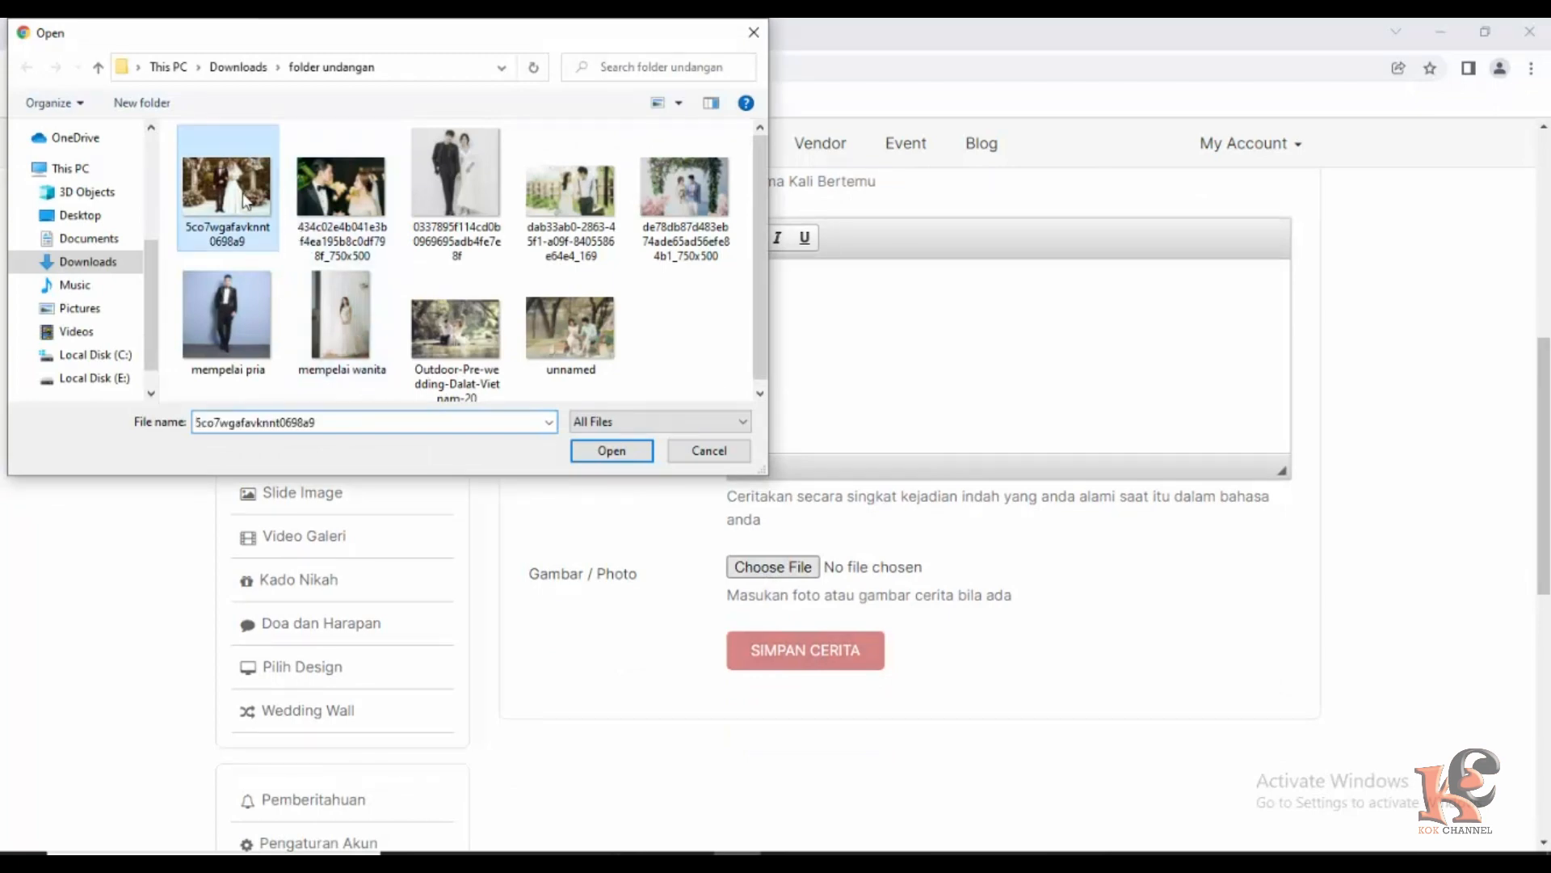
{"action": "left_click", "coordinate": [598, 453]}
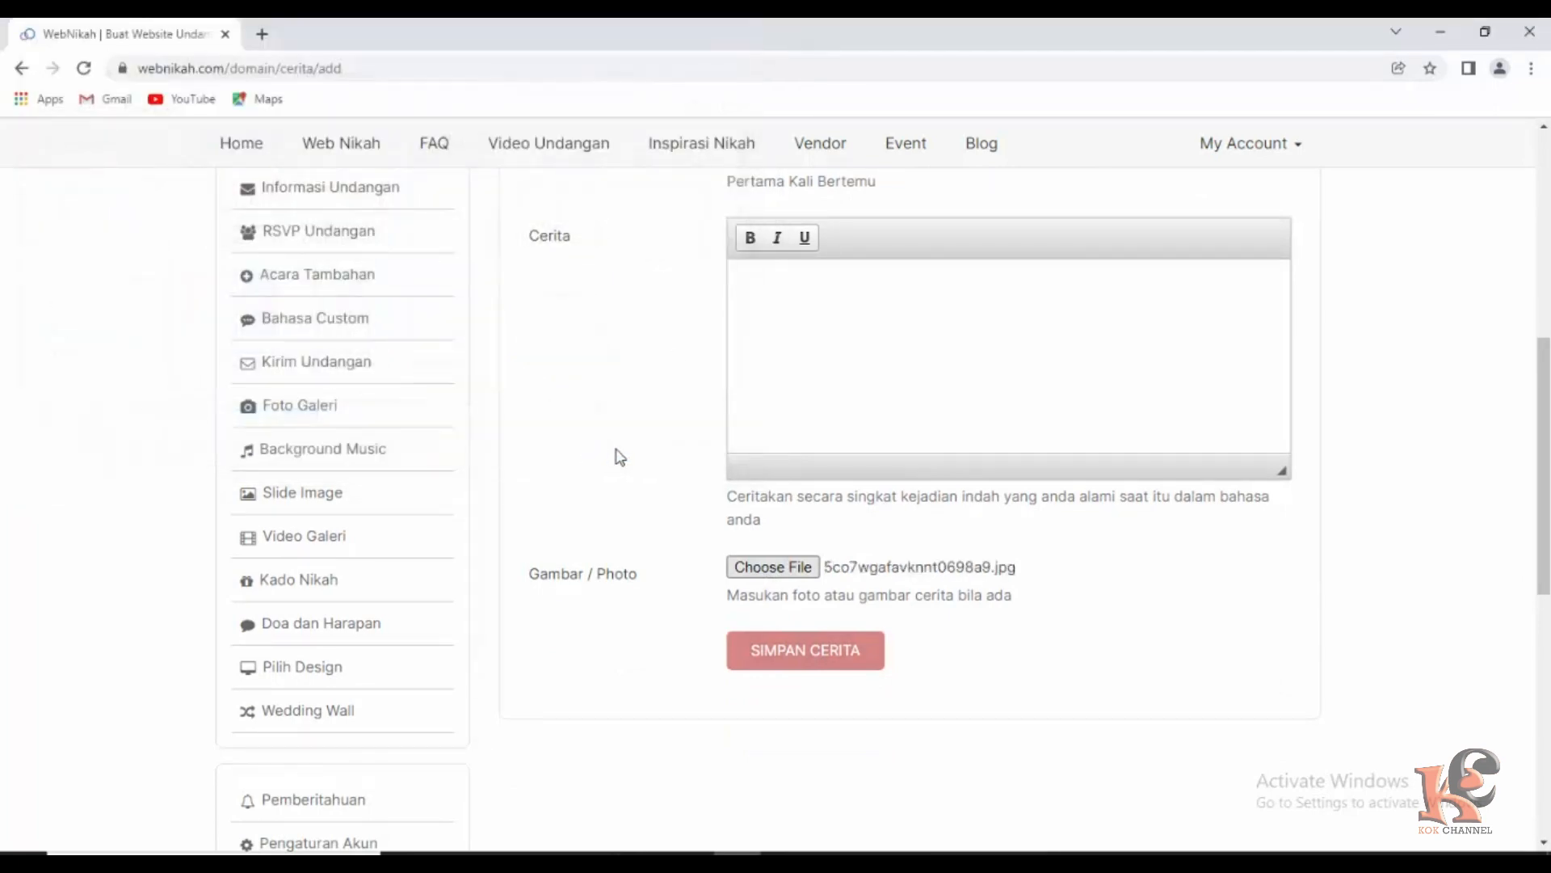
{"action": "left_click", "coordinate": [800, 651]}
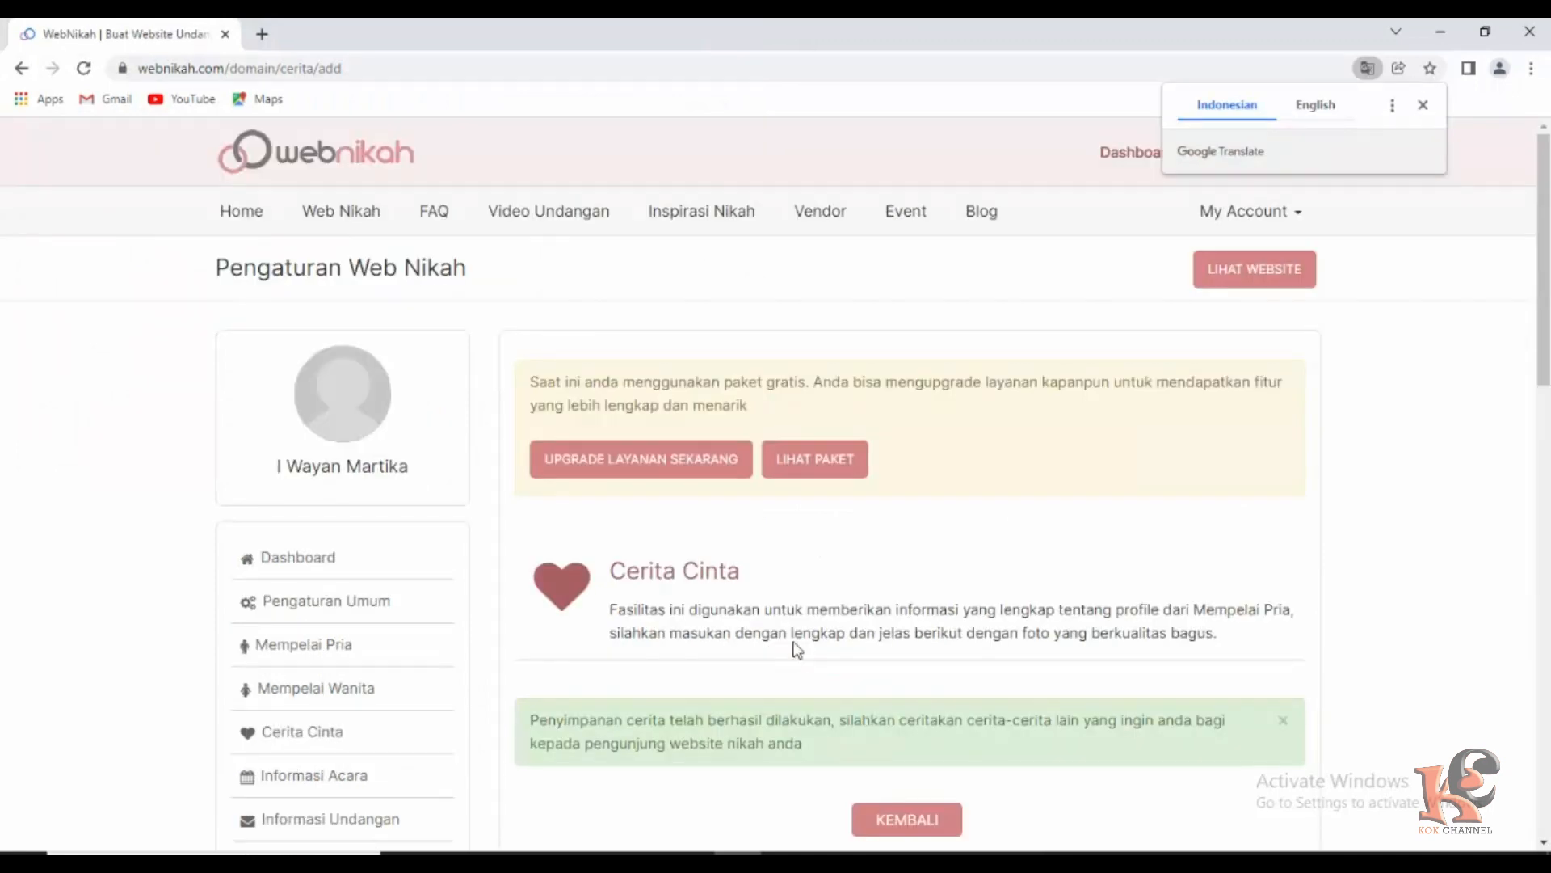
Open Informasi Undangan and bring up its UBAH INFORMASI UNDANGAN edit form.
{"action": "scroll", "coordinate": [695, 626], "scroll_direction": "down", "scroll_amount": 3}
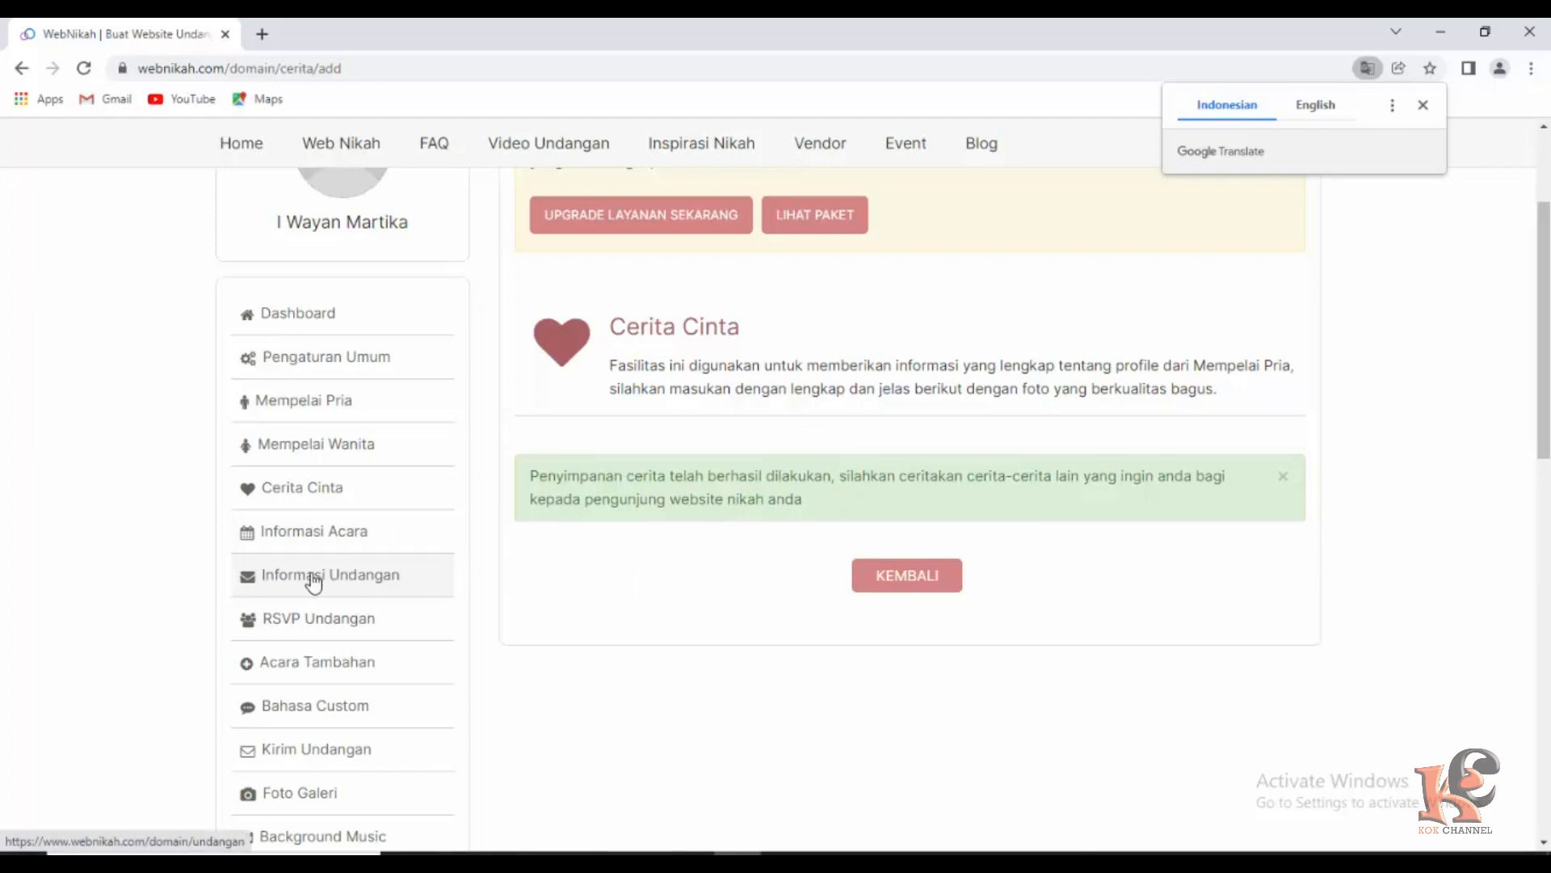
{"action": "left_click", "coordinate": [340, 582]}
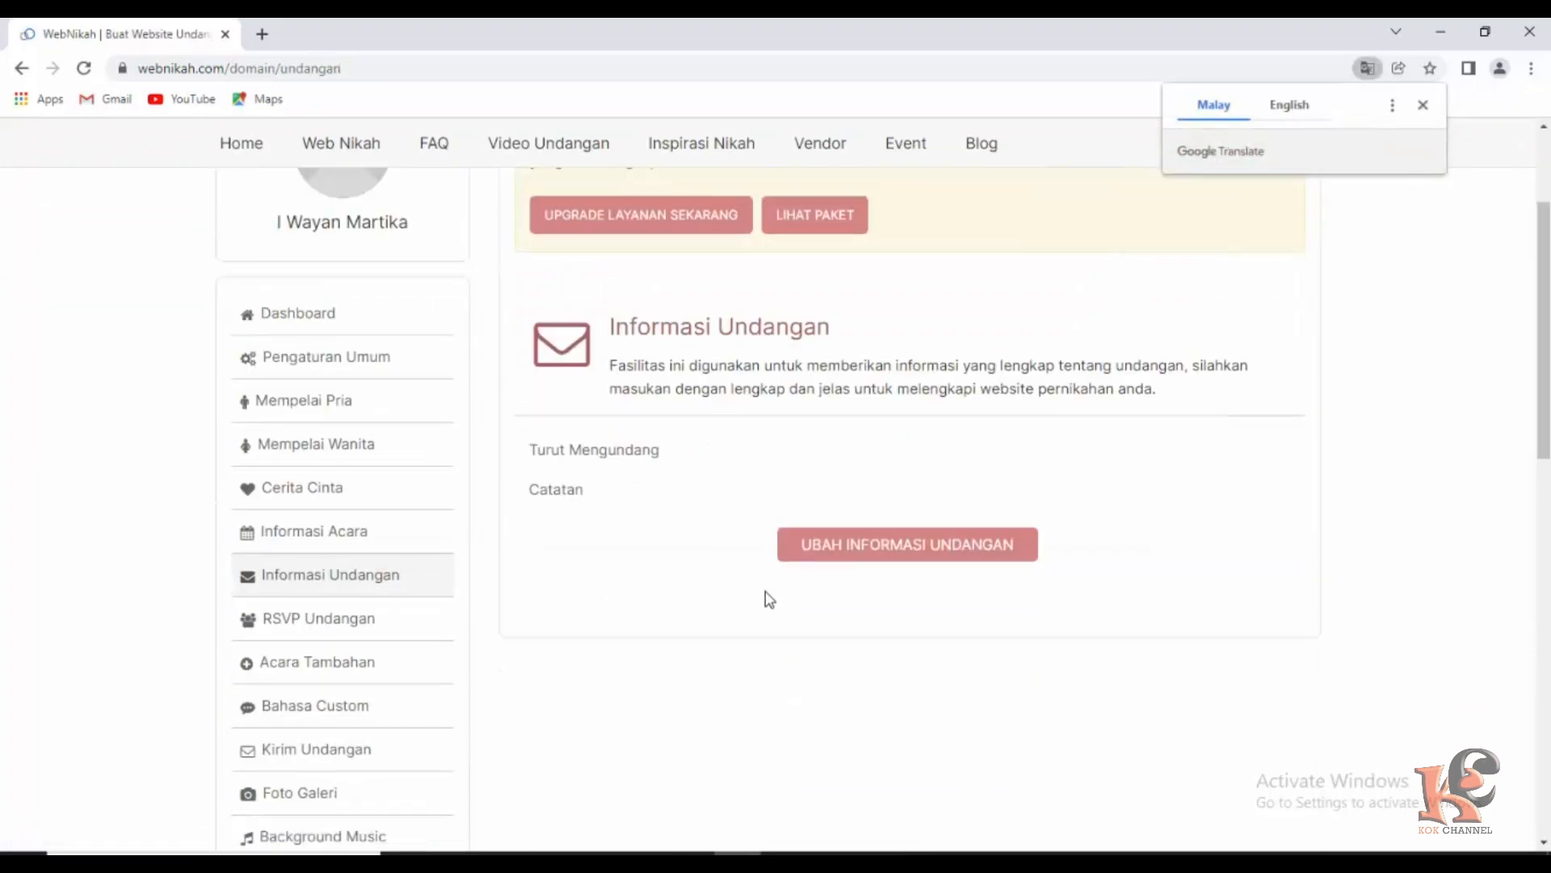
{"action": "left_click", "coordinate": [881, 553]}
{"action": "scroll", "coordinate": [876, 554], "scroll_direction": "down", "scroll_amount": 3}
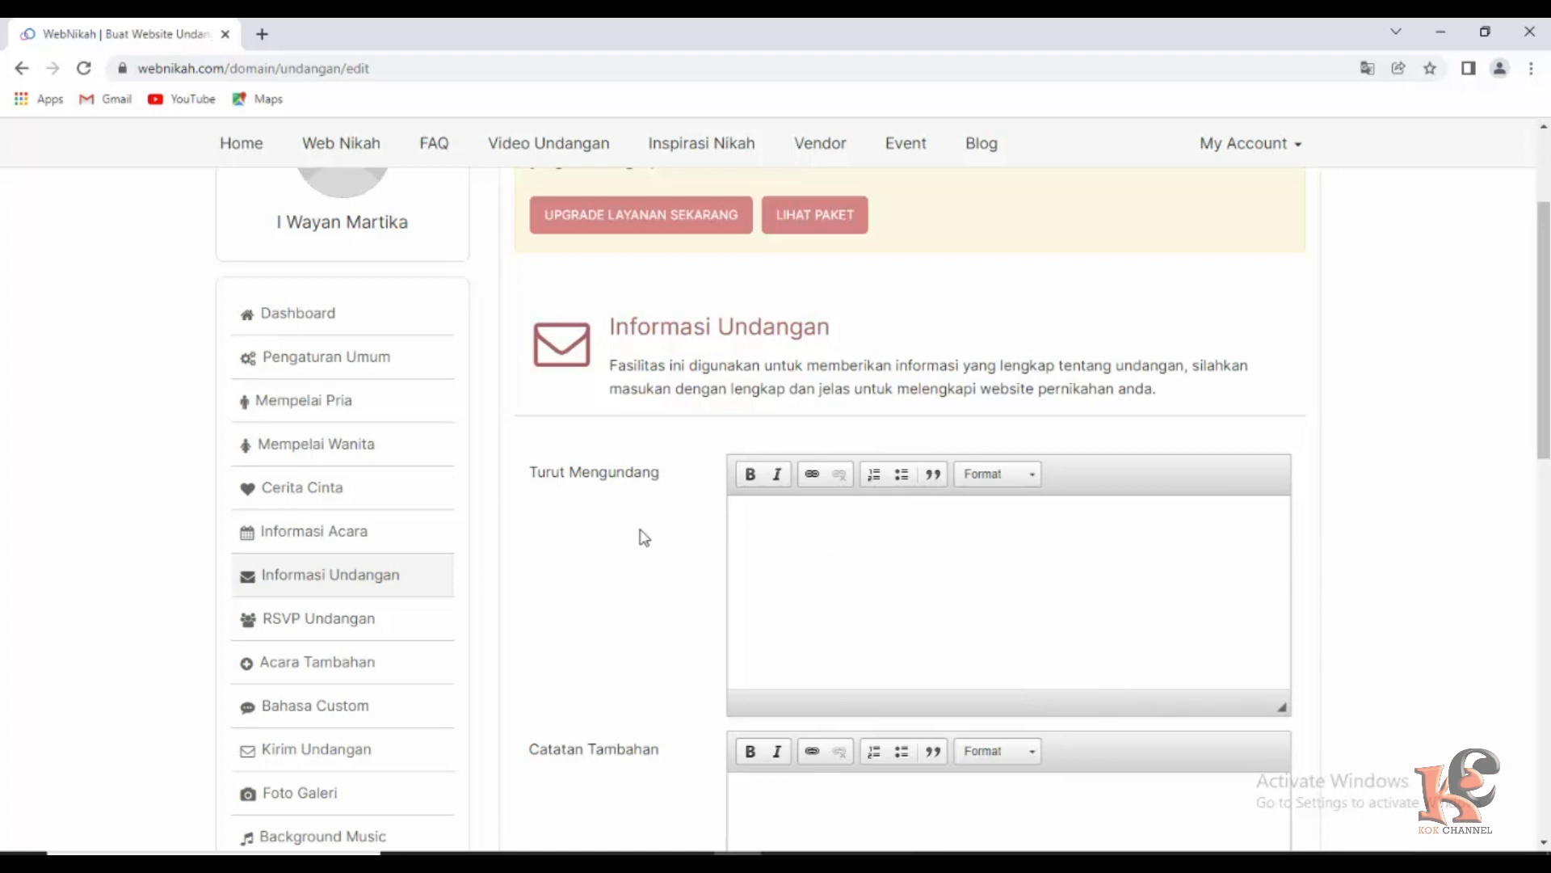
Begin Turut Mengundang with '1. Mempelai Wanita' followed by the bride's father's and mother's family lines.
{"action": "left_click", "coordinate": [793, 528]}
{"action": "type", "text": "Mempelai Wanita"}
{"action": "left_click", "coordinate": [750, 526]}
{"action": "type", "text": "1."}
{"action": "left_click", "coordinate": [887, 527]}
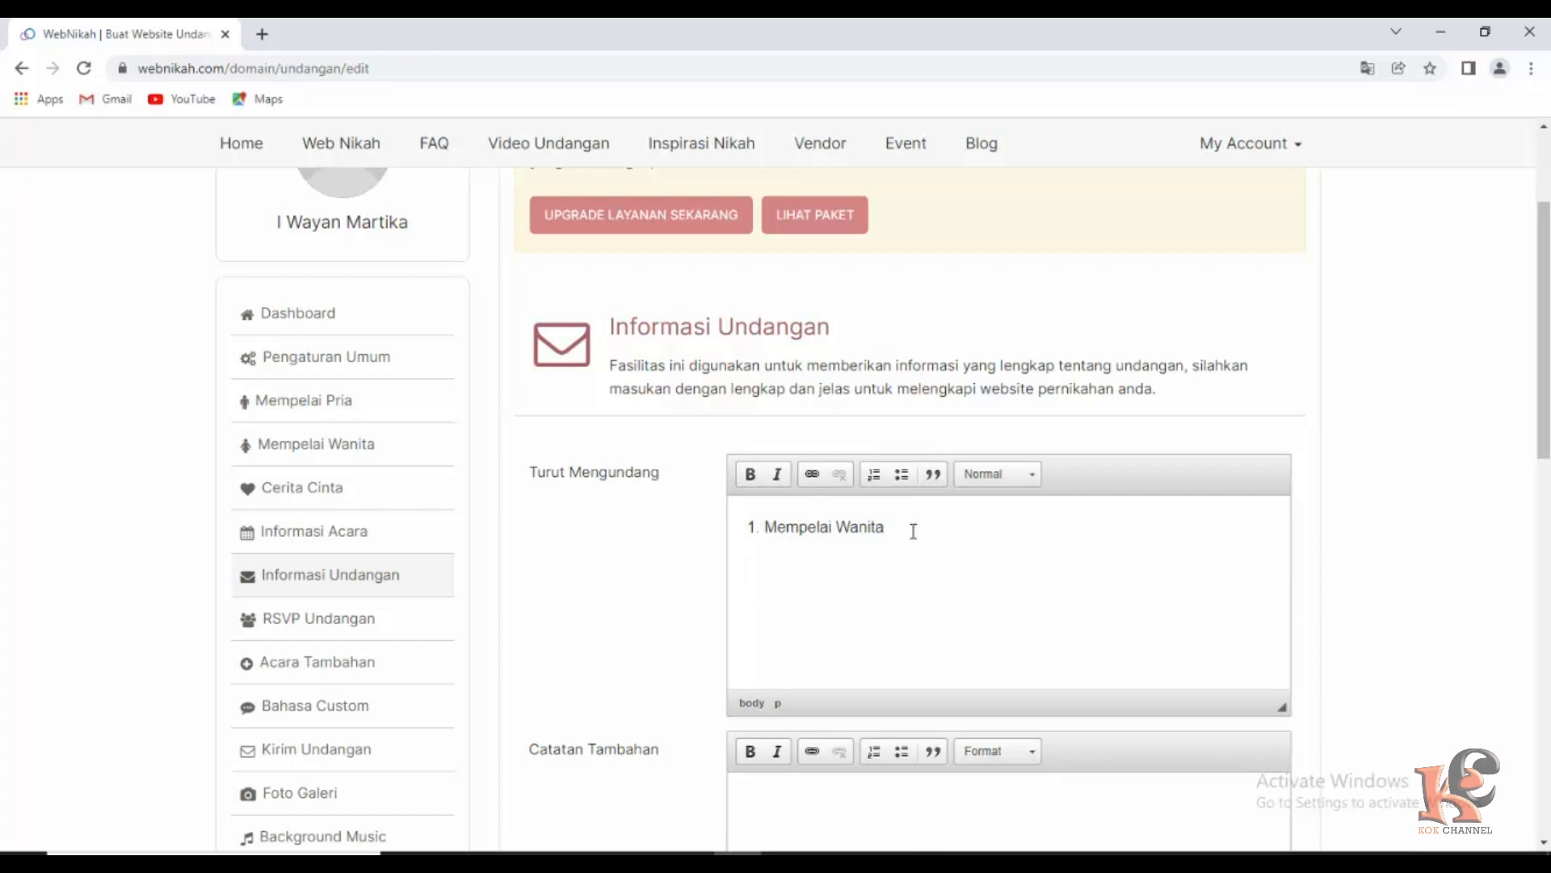
{"action": "type", "text": "Kel. Bpk. Rudi Ke"}
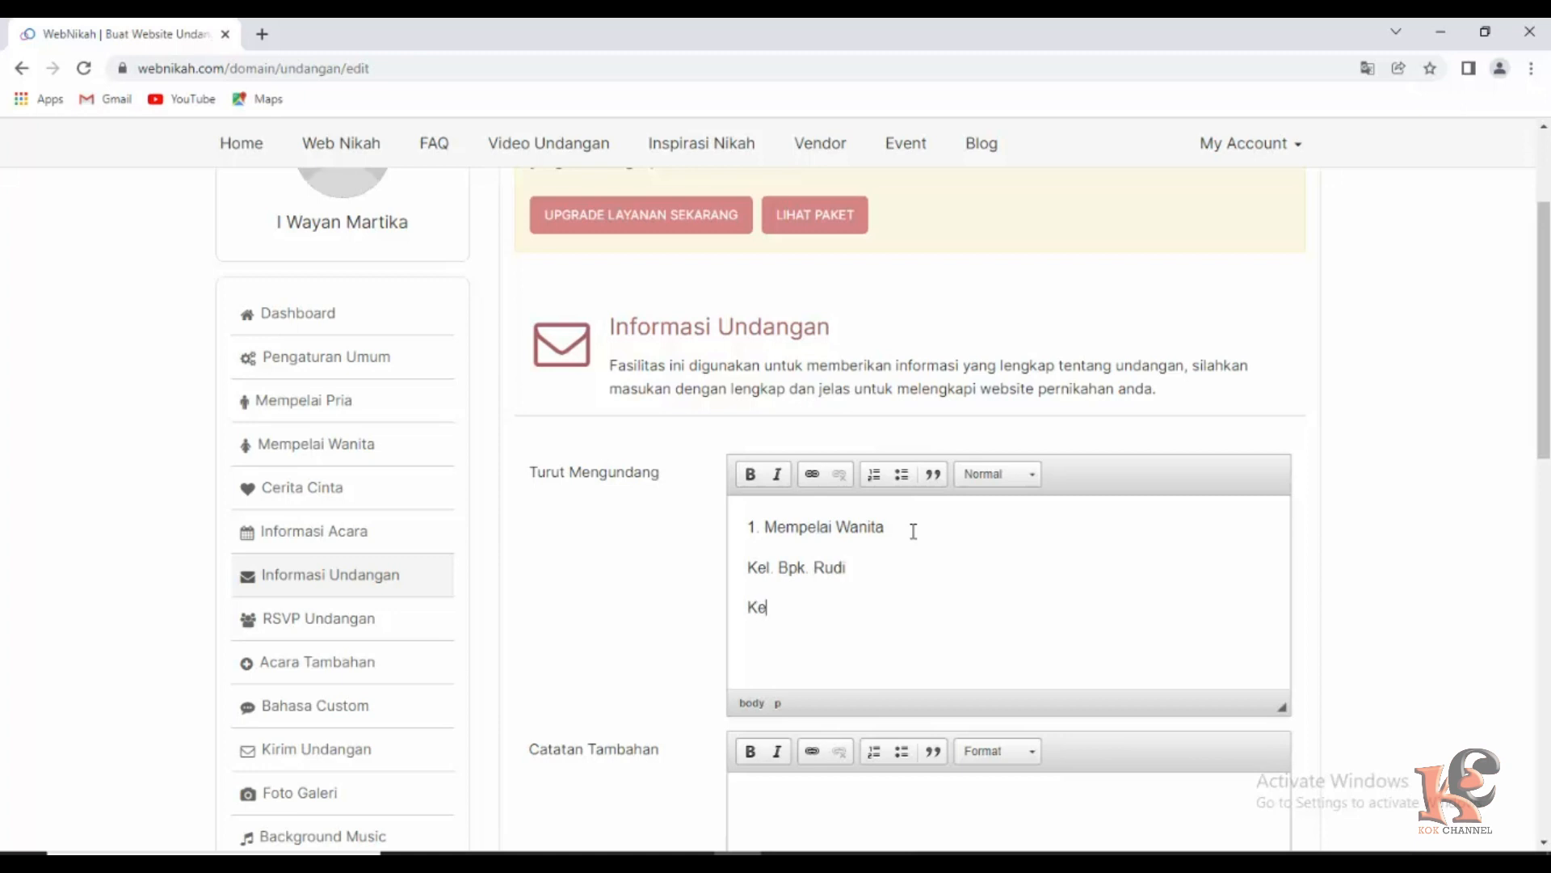
{"action": "type", "text": "l. "}
{"action": "type", "text": "Ibu"}
{"action": "type", "text": ". "}
{"action": "type", "text": "Rumi "}
{"action": "type", "text": "@"}
{"action": "key", "text": "BackSpace"}
Add '2. Mempelai Pria' with the groom's father's and mother's family lines on separate lines.
{"action": "type", "text": "2. Mempelai "}
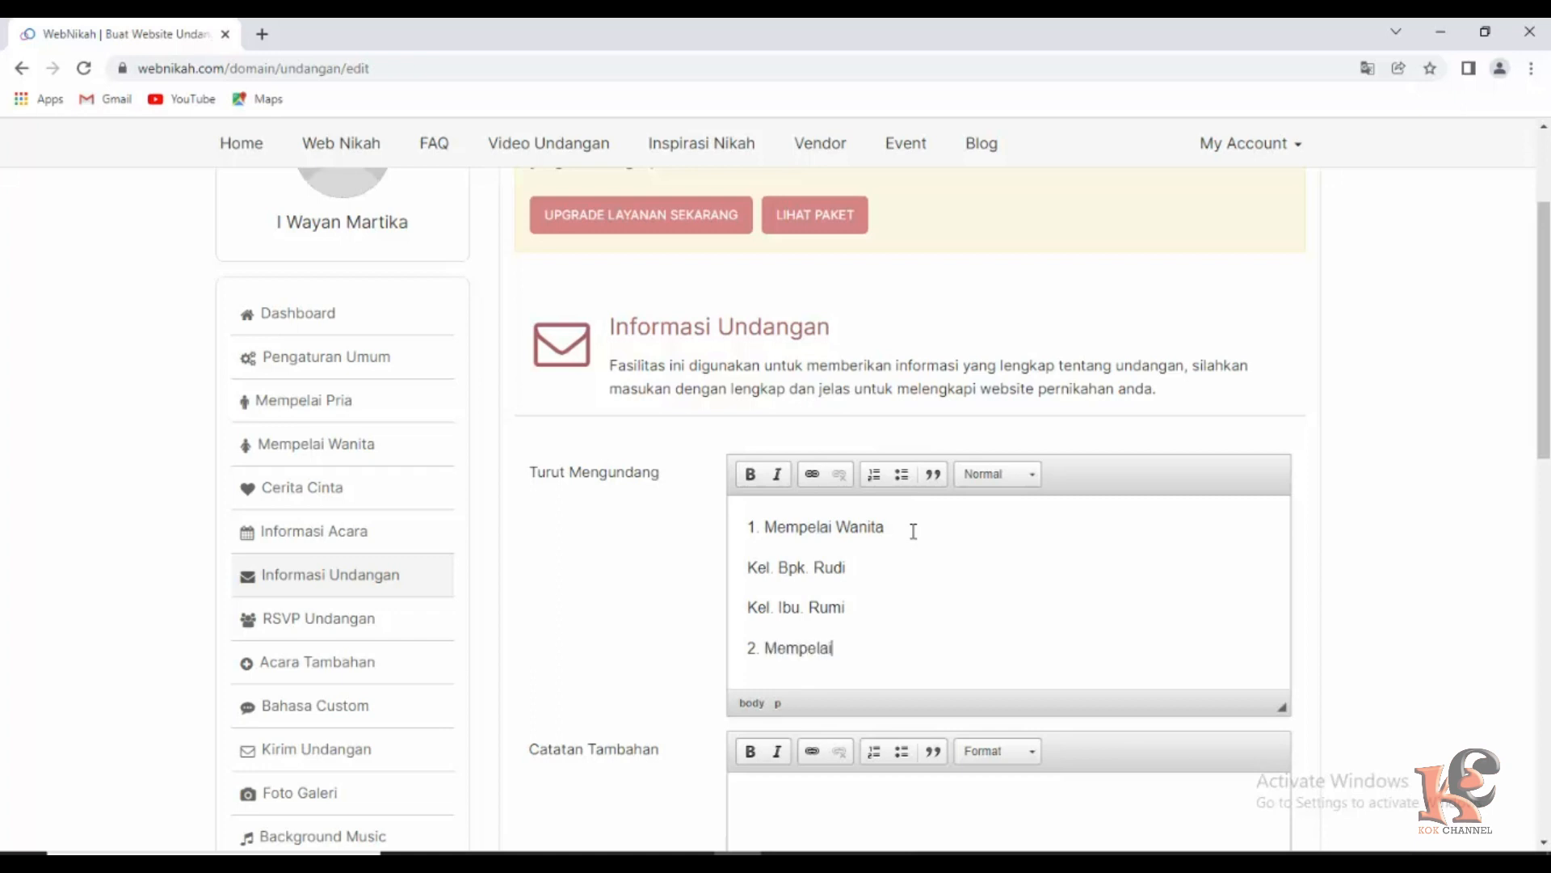
{"action": "type", "text": "Pria"}
{"action": "key", "text": "Return"}
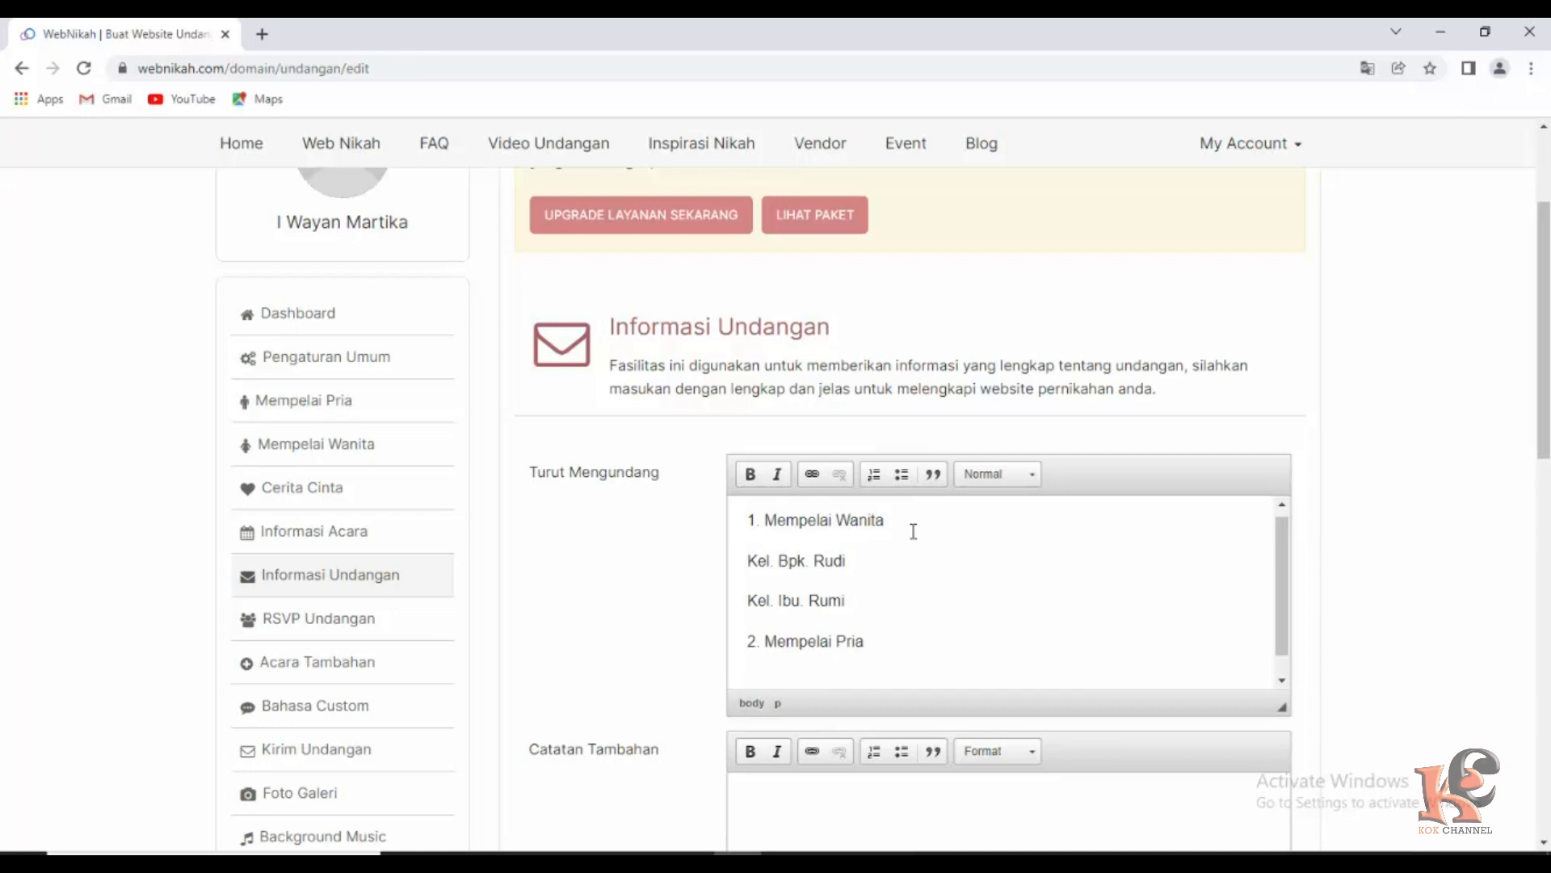
{"action": "type", "text": "K"}
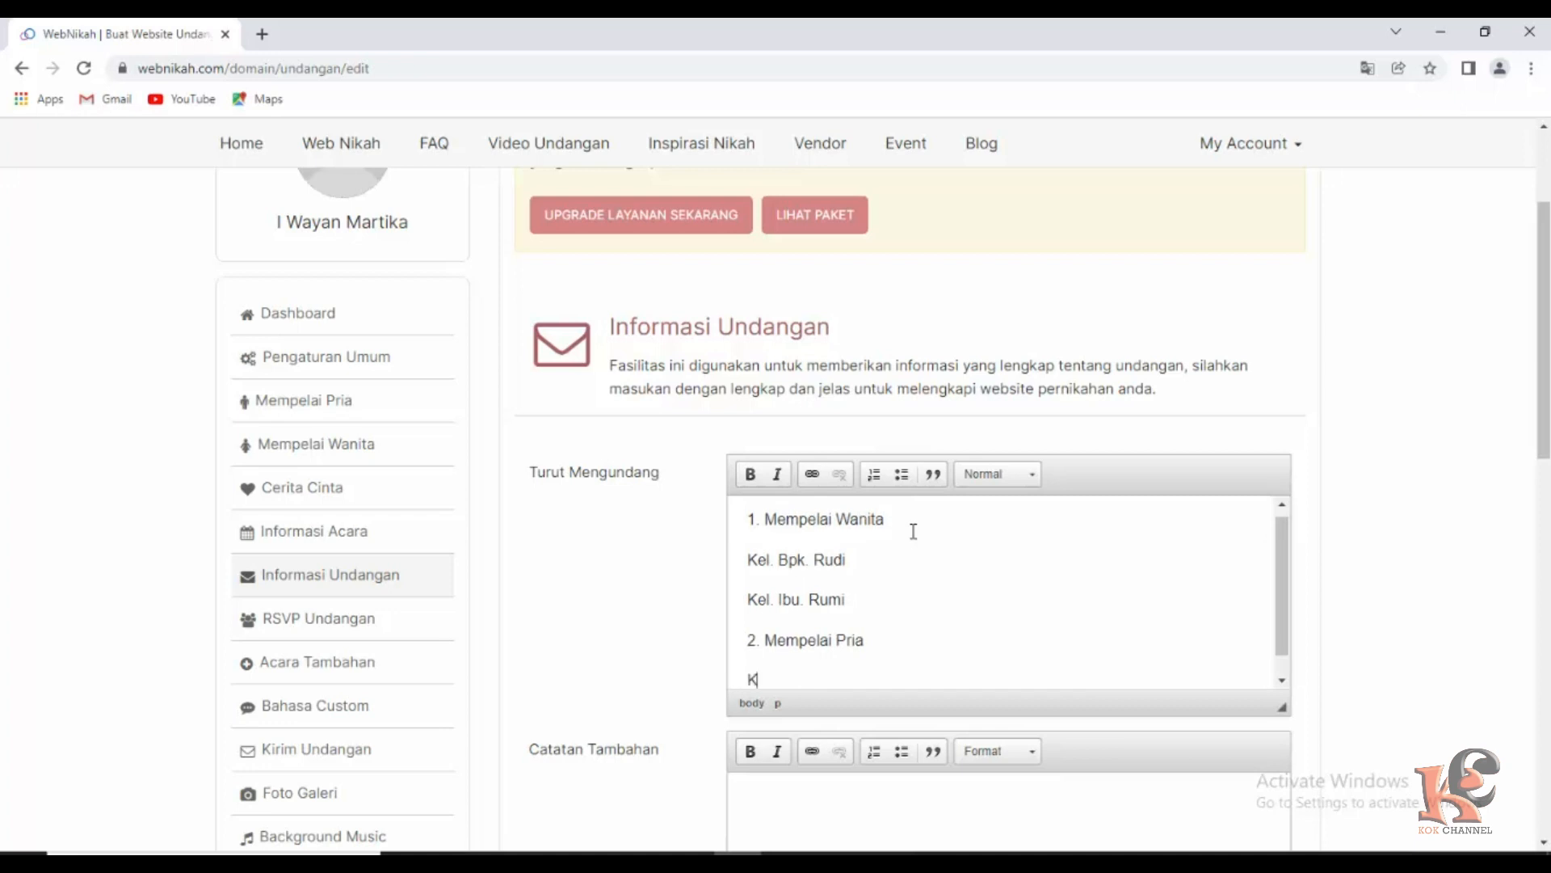
{"action": "type", "text": "el. Bpk. Irham"}
{"action": "key", "text": "Return"}
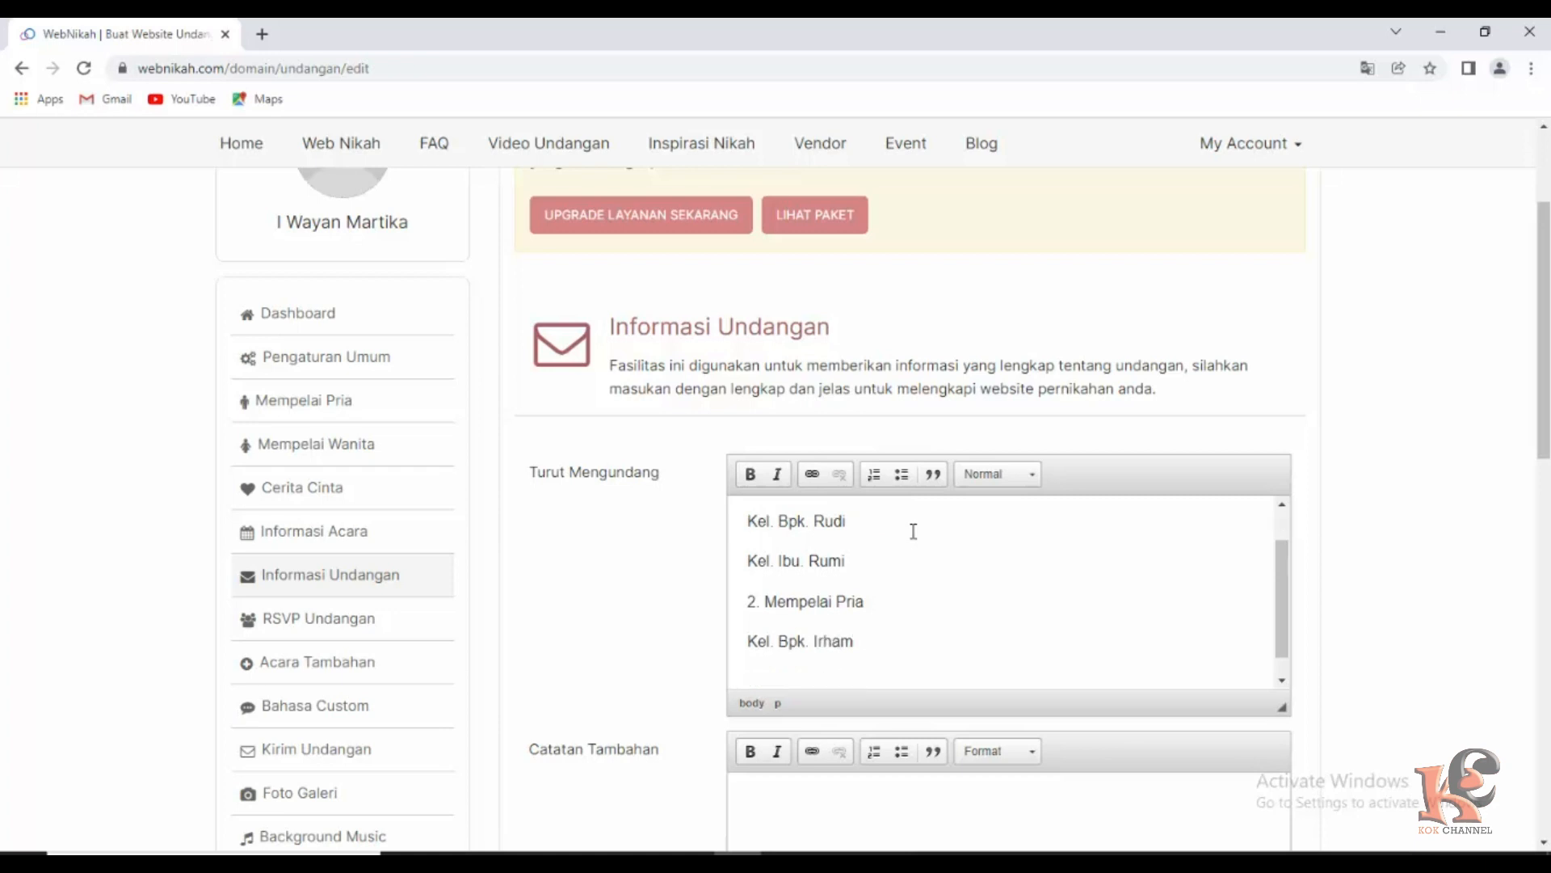
{"action": "type", "text": "Kel."}
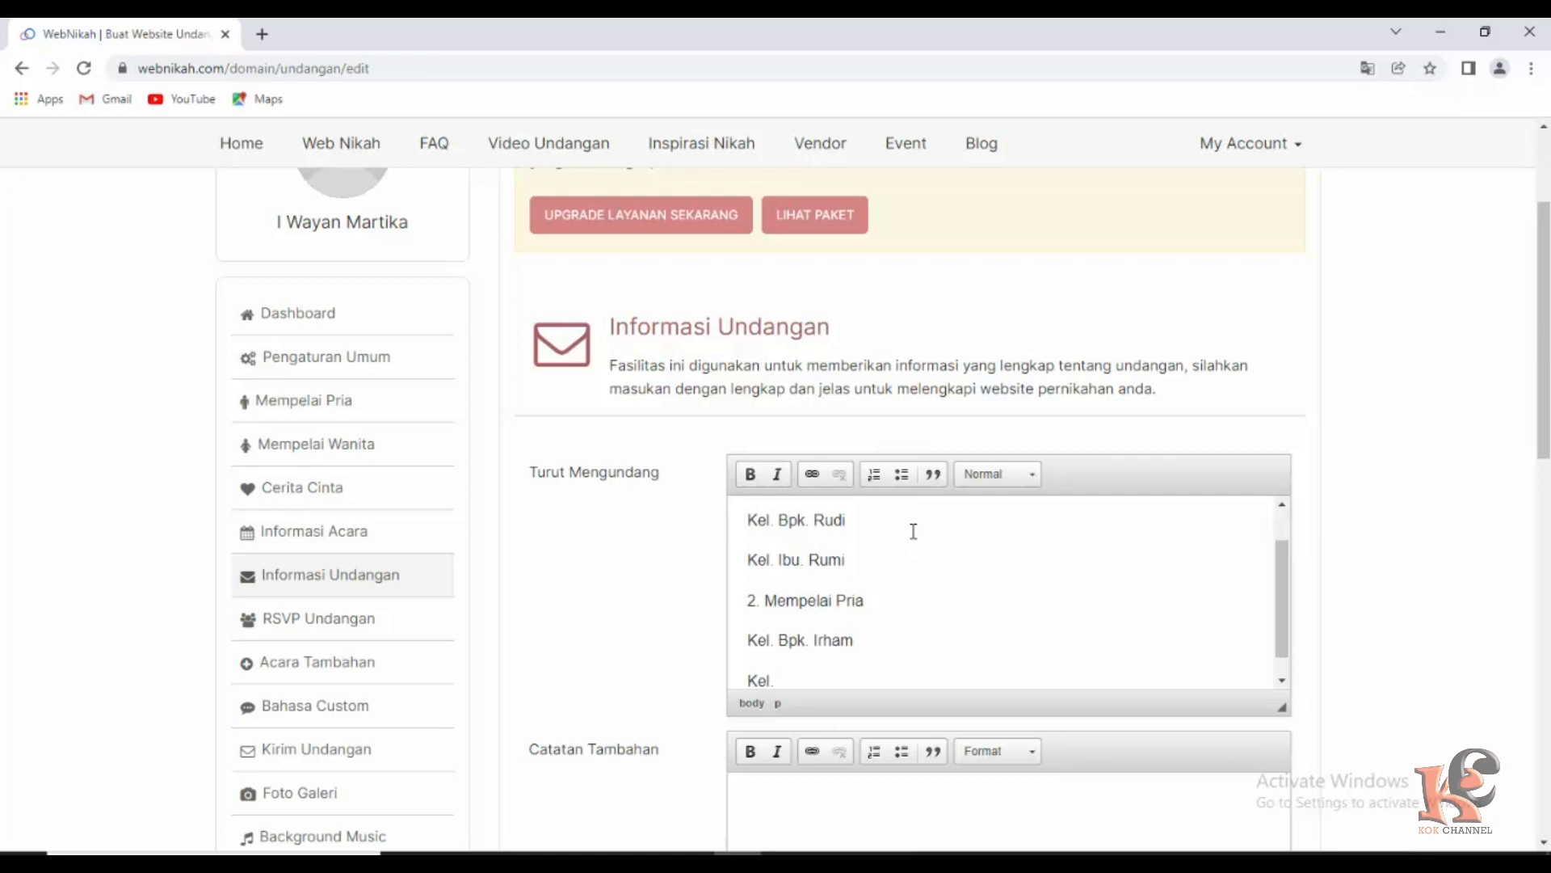
{"action": "type", "text": " Ibu. Tuty"}
{"action": "scroll", "coordinate": [857, 602], "scroll_direction": "down", "scroll_amount": 1}
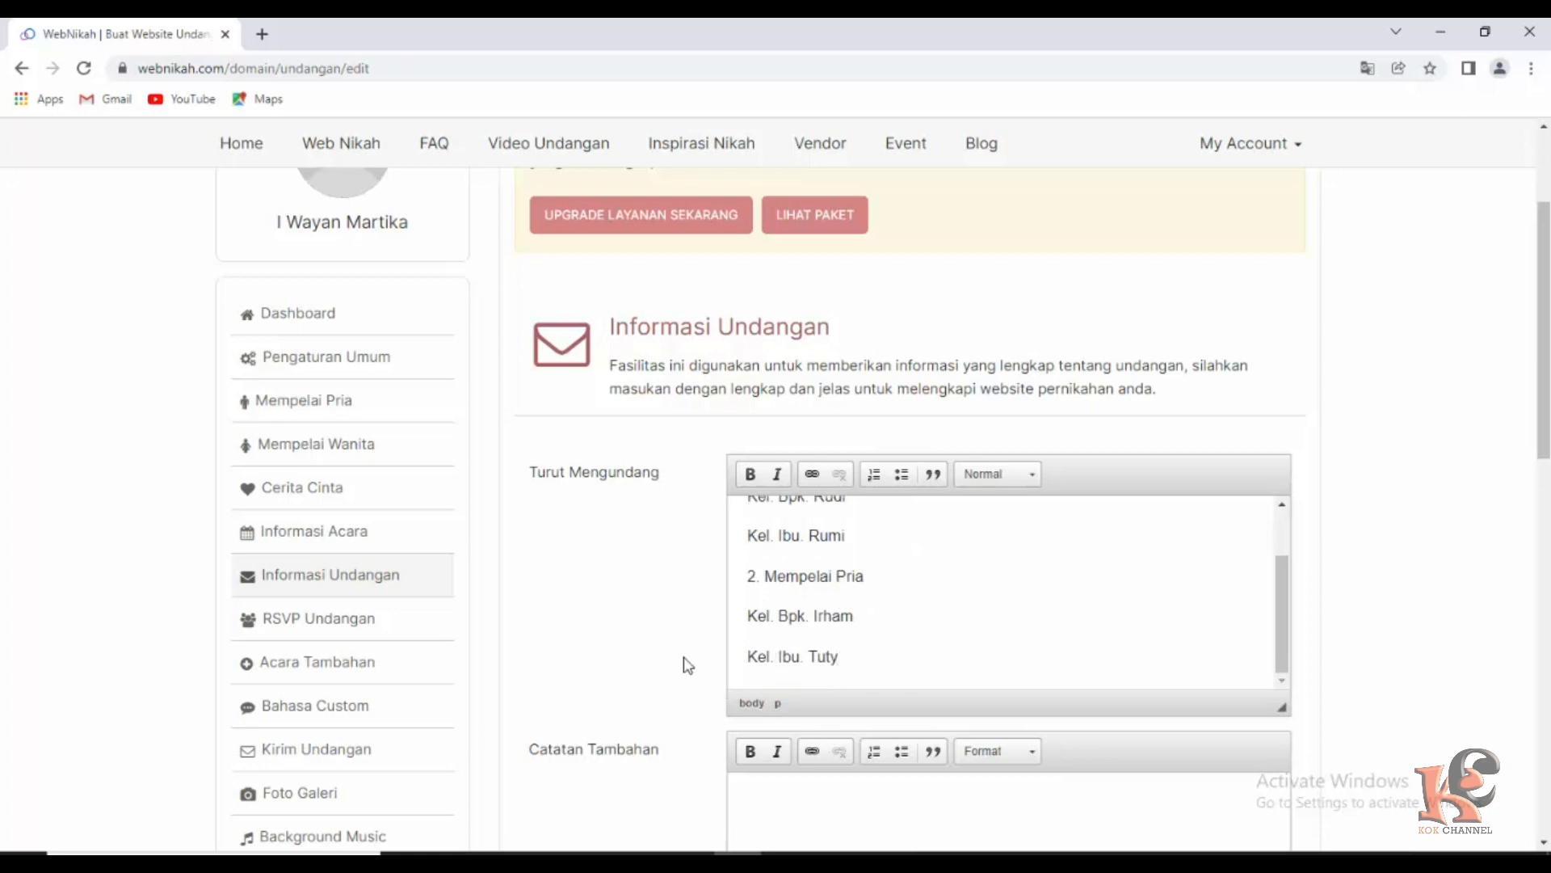
{"action": "scroll", "coordinate": [686, 661], "scroll_direction": "down", "scroll_amount": 1}
{"action": "scroll", "coordinate": [686, 665], "scroll_direction": "down", "scroll_amount": 1}
Enter 'Mohon Doa Restu' in Catatan Tambahan and save the invitation information.
{"action": "left_click", "coordinate": [786, 631]}
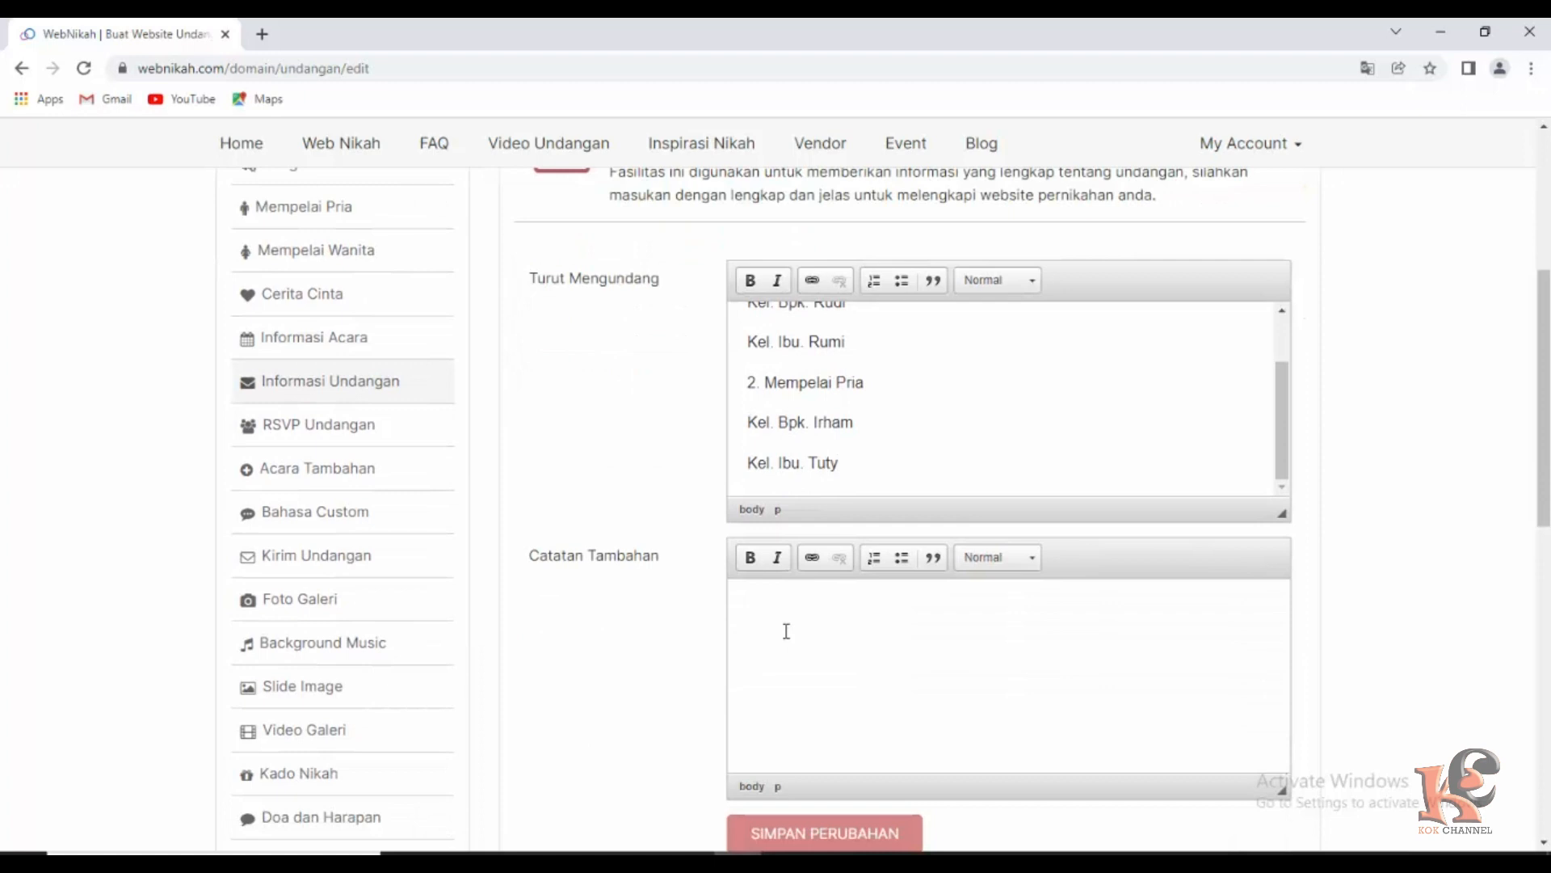
{"action": "type", "text": "Mohon Doa Restu"}
{"action": "scroll", "coordinate": [862, 668], "scroll_direction": "down", "scroll_amount": 3}
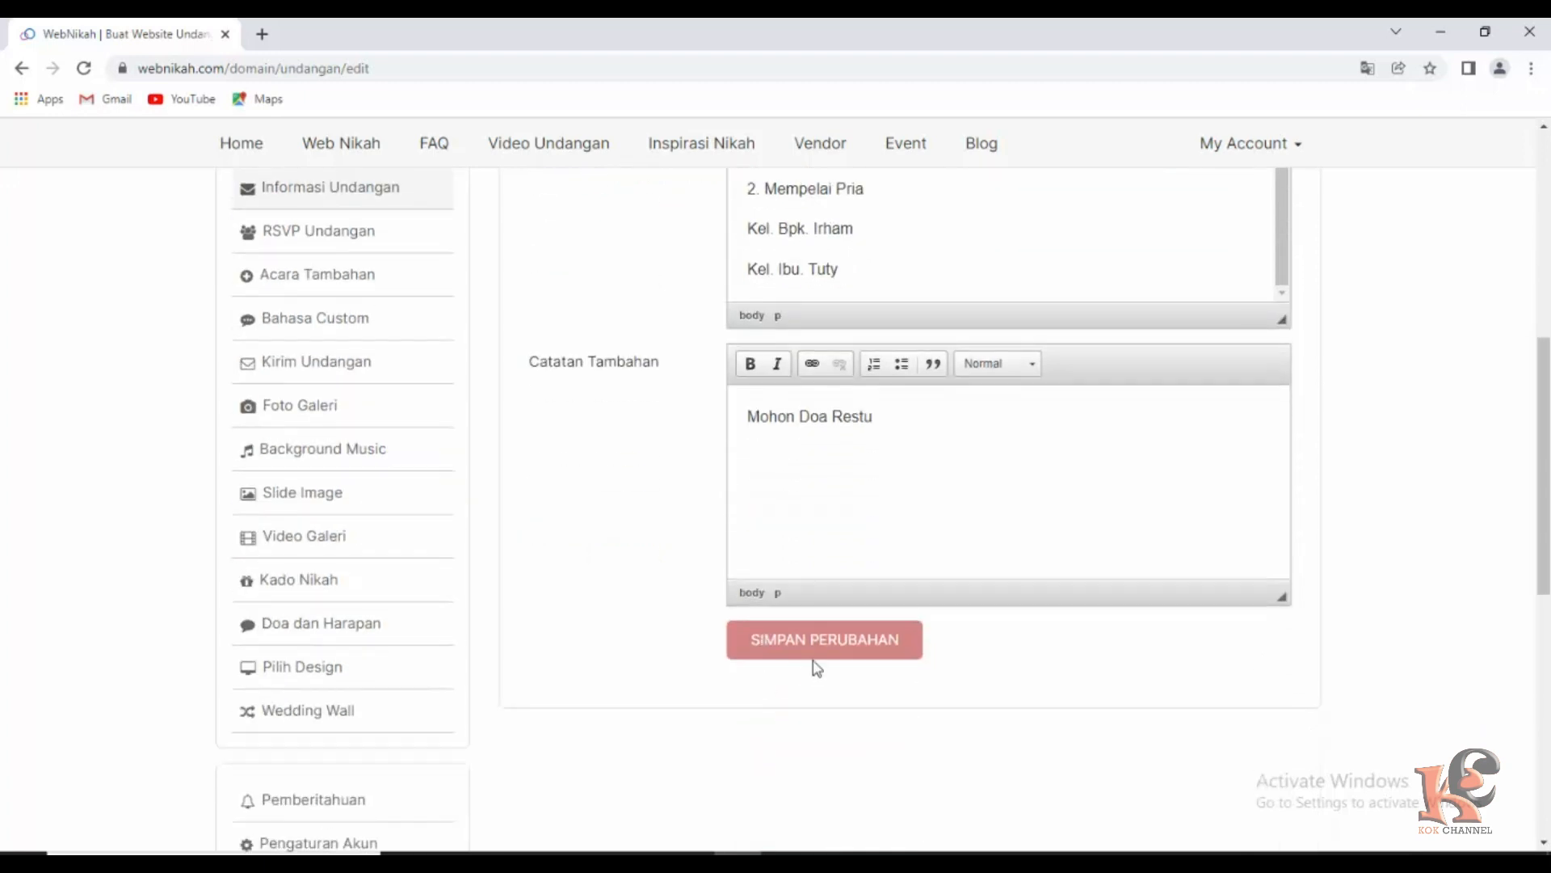
{"action": "left_click", "coordinate": [818, 643]}
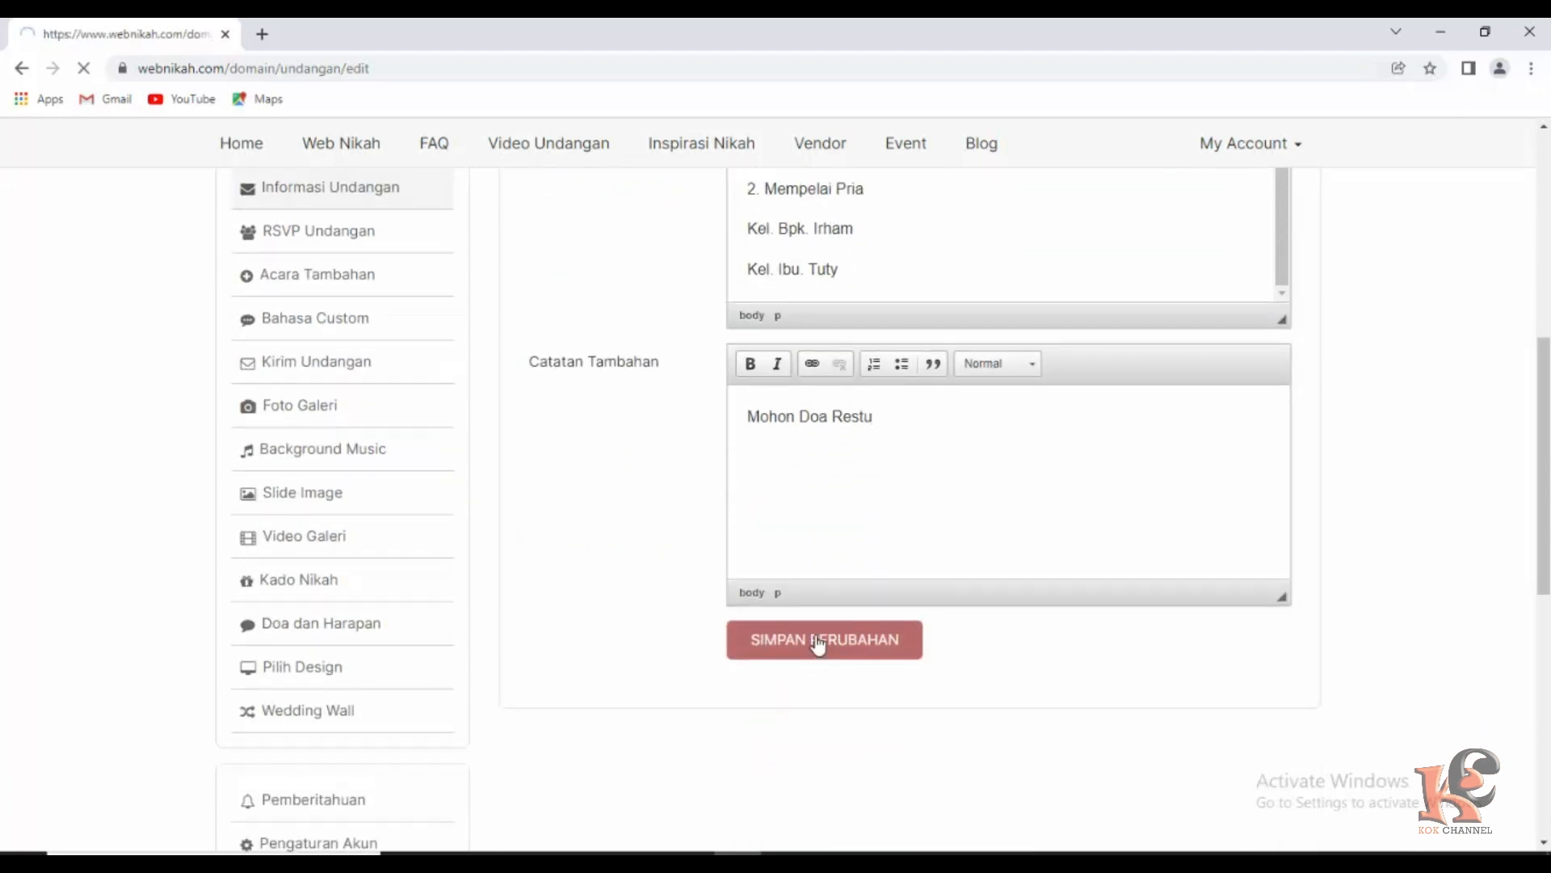
{"action": "scroll", "coordinate": [513, 664], "scroll_direction": "down", "scroll_amount": 3}
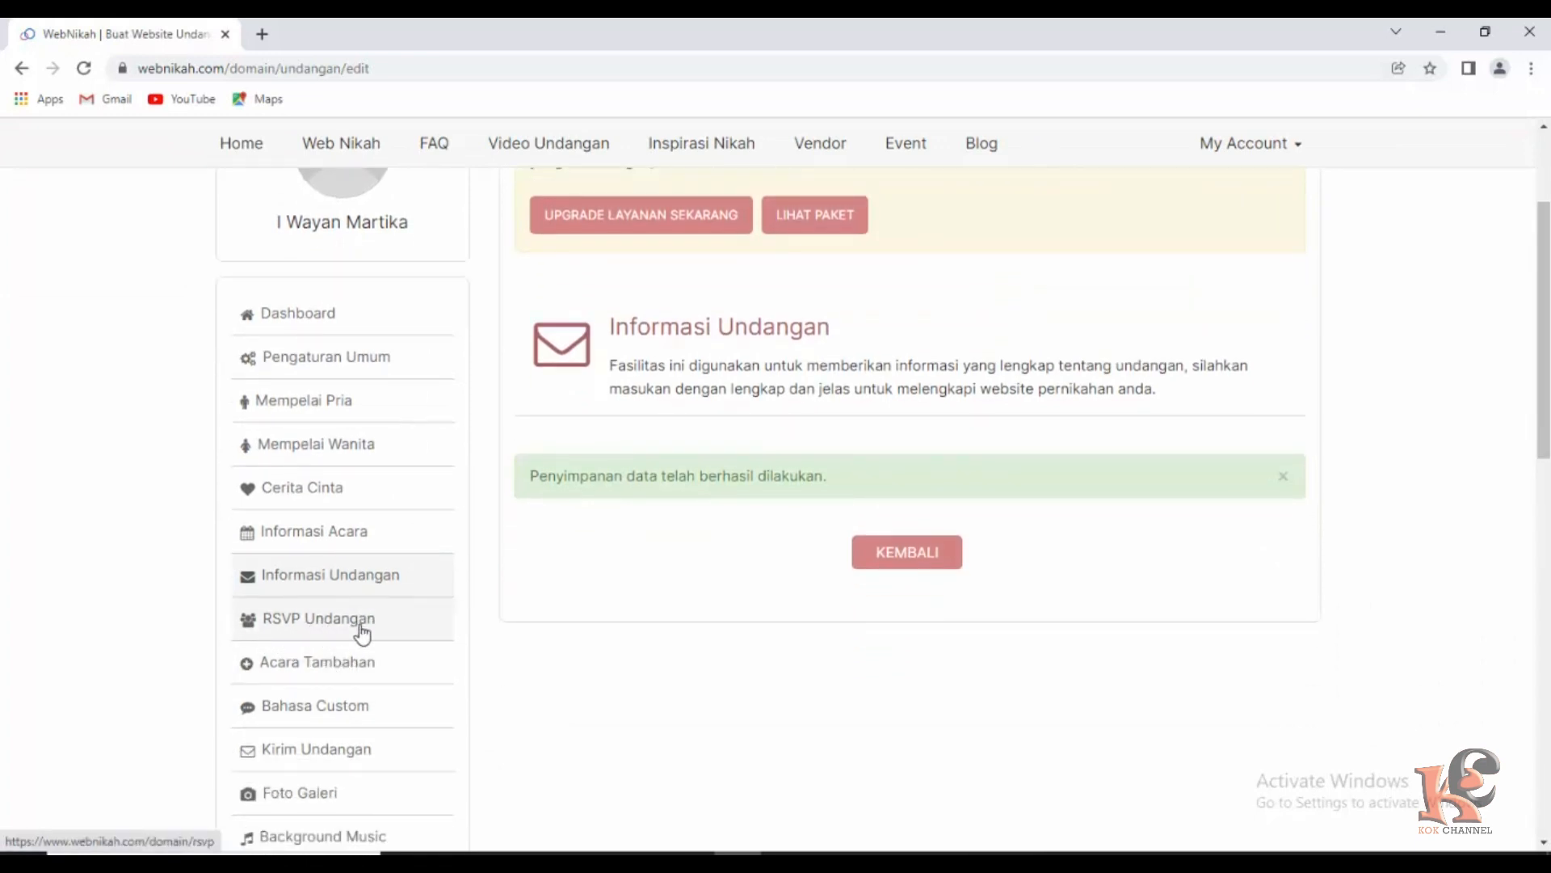
Review the RSVP Undangan settings, which have no responses yet.
{"action": "left_click", "coordinate": [316, 622]}
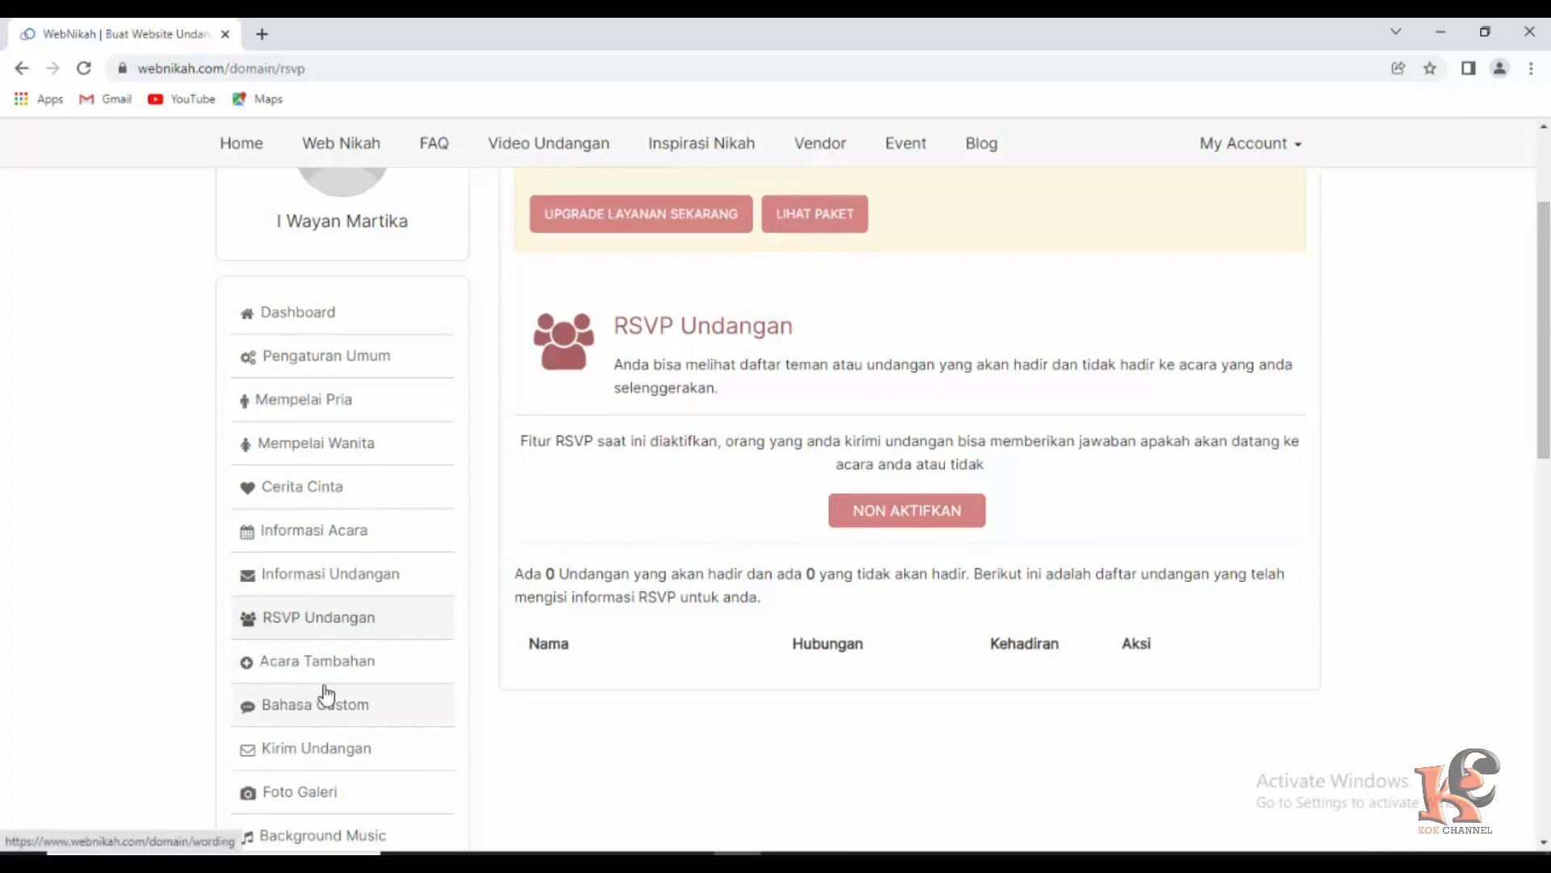
{"action": "scroll", "coordinate": [327, 695], "scroll_direction": "down", "scroll_amount": 1}
{"action": "scroll", "coordinate": [288, 658], "scroll_direction": "down", "scroll_amount": 1}
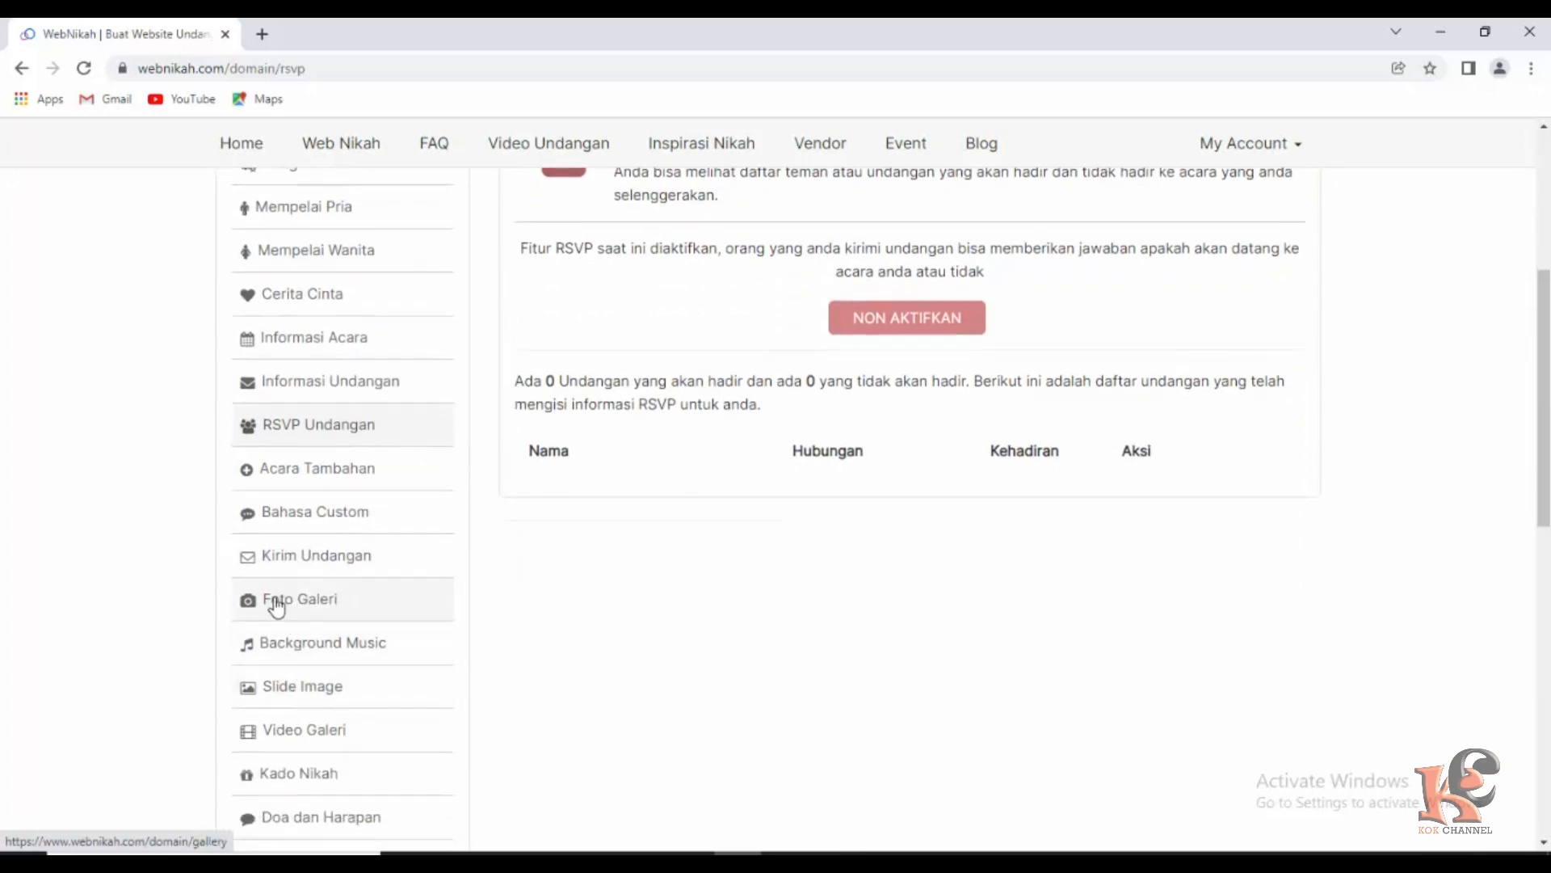
Go to the empty Foto Galeri section and start a new photo upload form.
{"action": "left_click", "coordinate": [304, 606]}
{"action": "scroll", "coordinate": [710, 610], "scroll_direction": "down", "scroll_amount": 3}
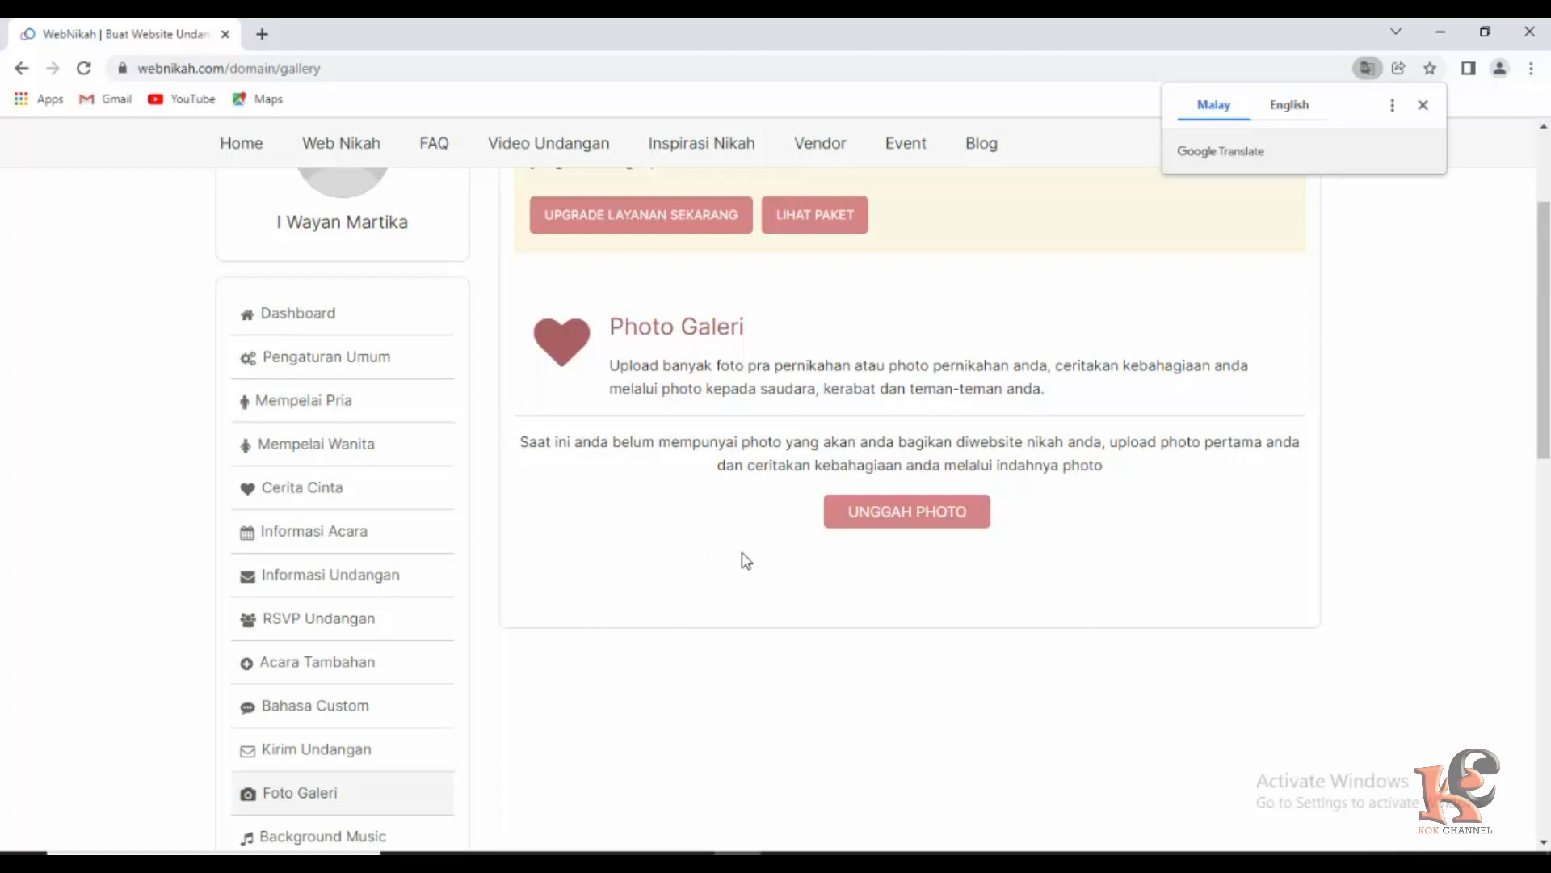
{"action": "left_click", "coordinate": [912, 517]}
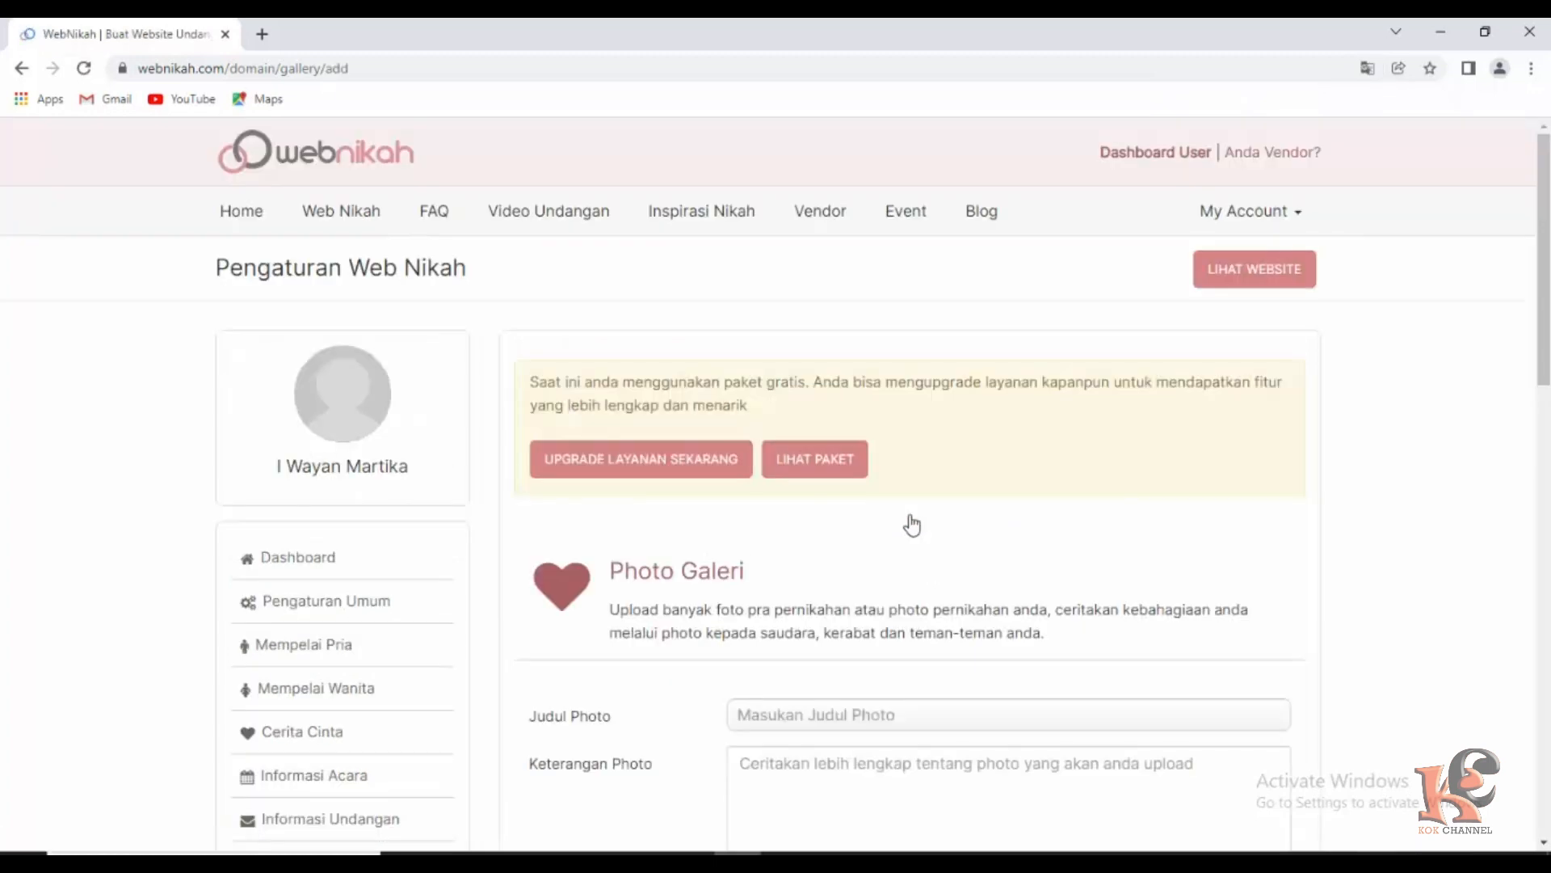
Attach the couple photo and enter 'Resepsi' as the photo title.
{"action": "scroll", "coordinate": [742, 628], "scroll_direction": "down", "scroll_amount": 3}
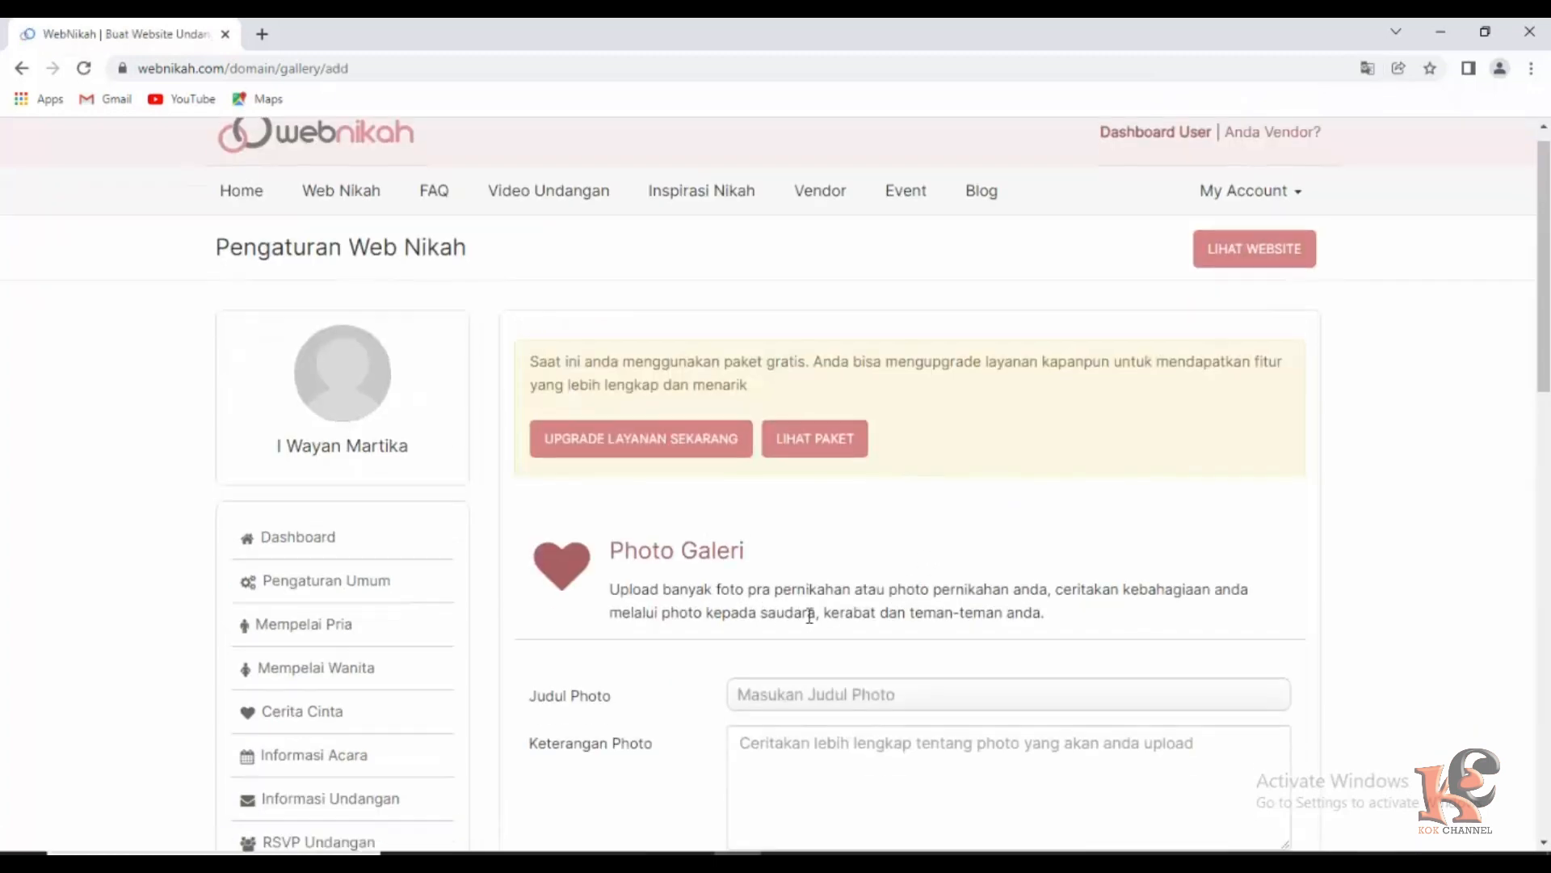
{"action": "scroll", "coordinate": [810, 606], "scroll_direction": "up", "scroll_amount": 3}
{"action": "scroll", "coordinate": [800, 589], "scroll_direction": "down", "scroll_amount": 3}
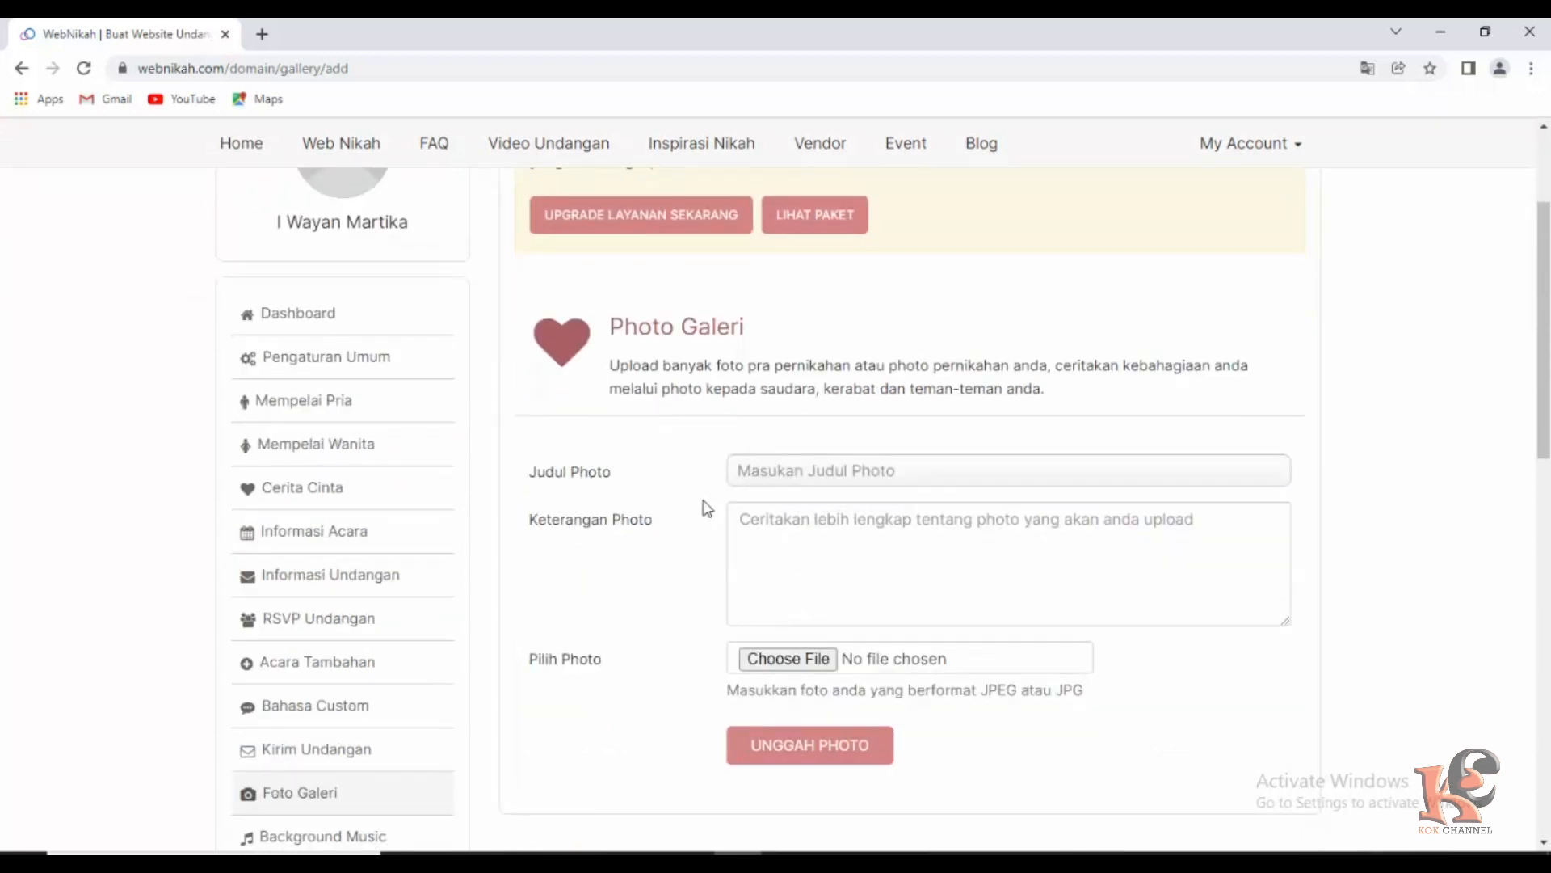
{"action": "left_click", "coordinate": [791, 659]}
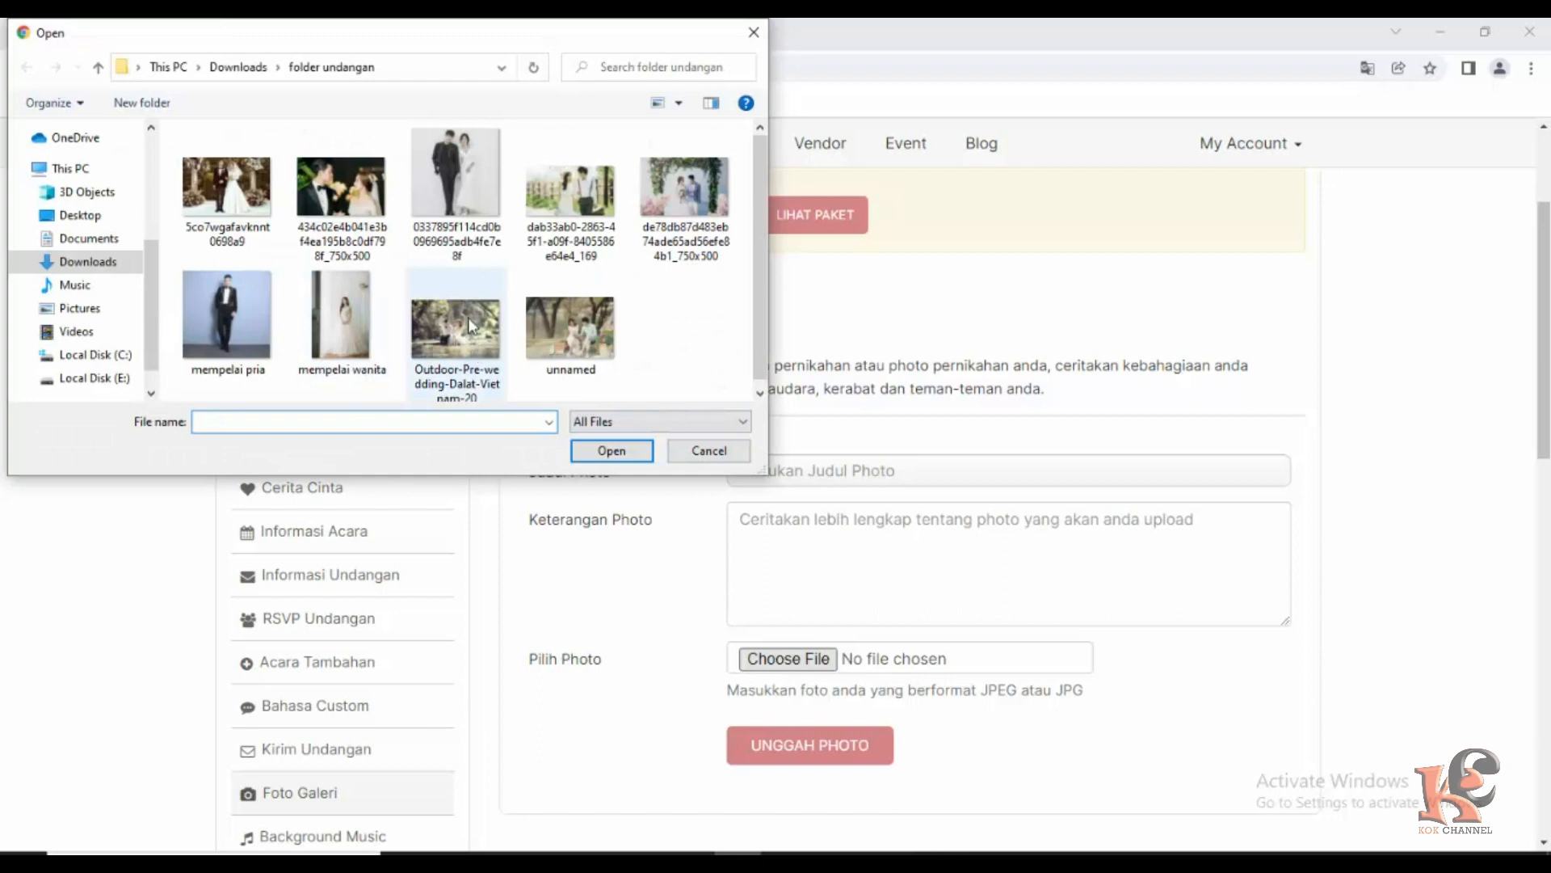
{"action": "left_click", "coordinate": [349, 194]}
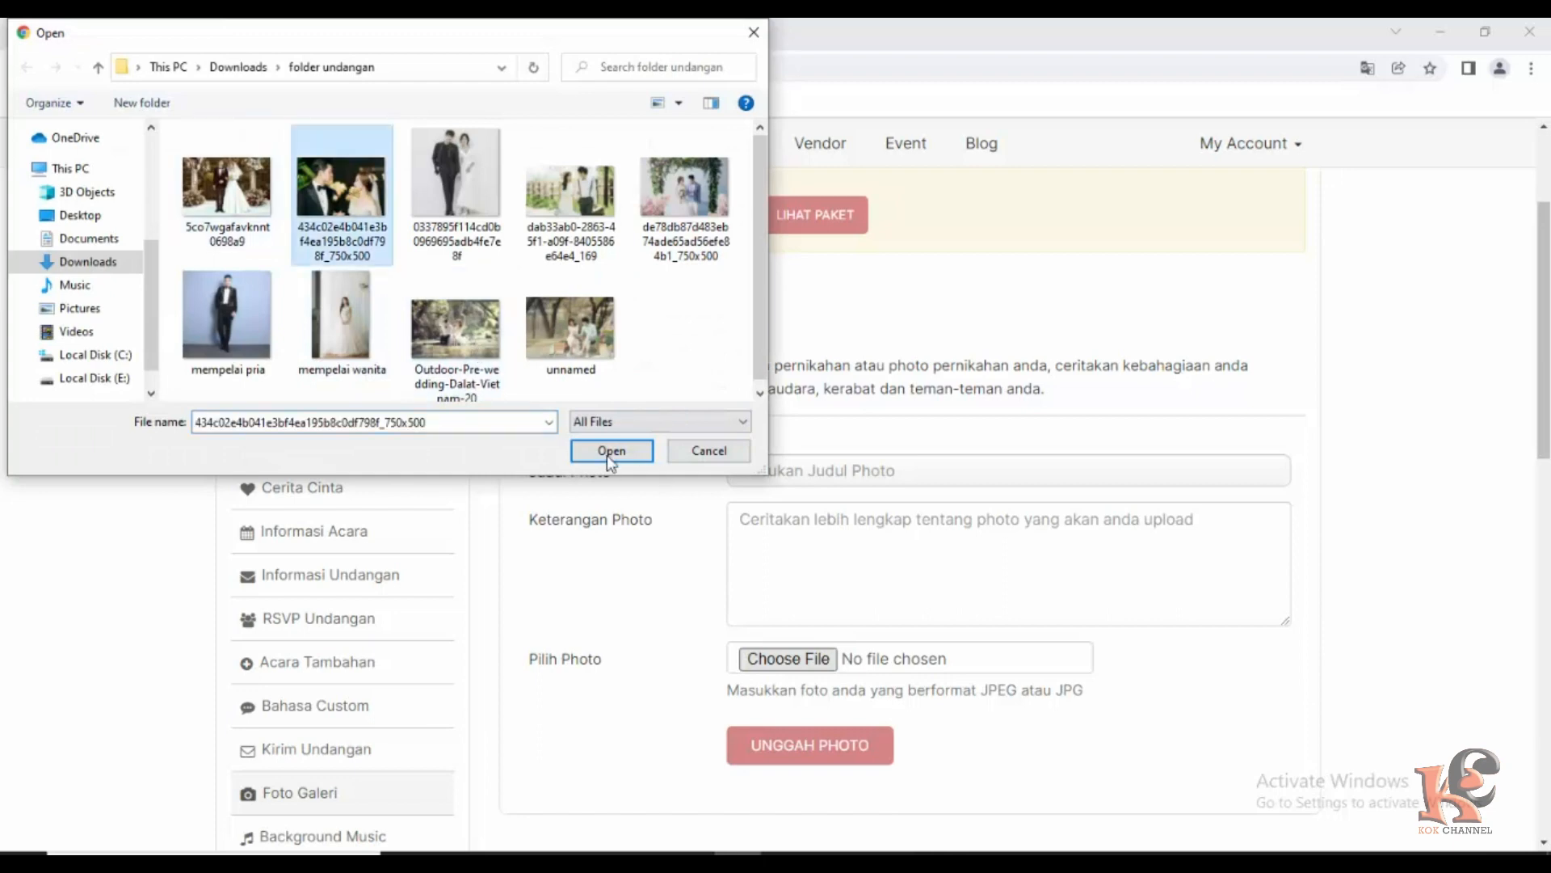
{"action": "left_click", "coordinate": [611, 450]}
{"action": "left_click", "coordinate": [824, 745]}
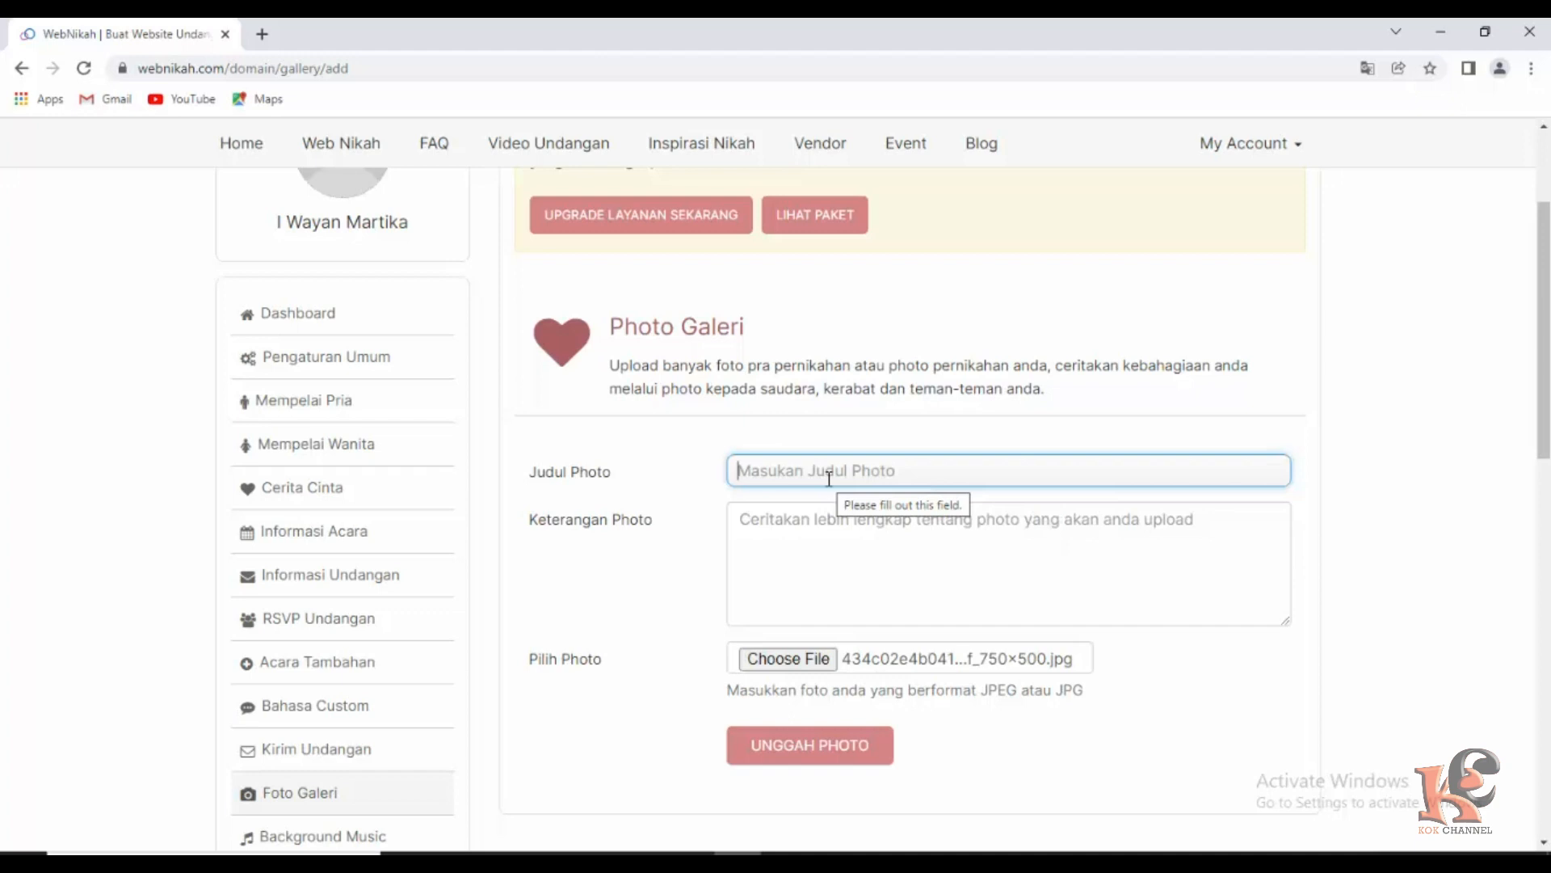
{"action": "type", "text": "R"}
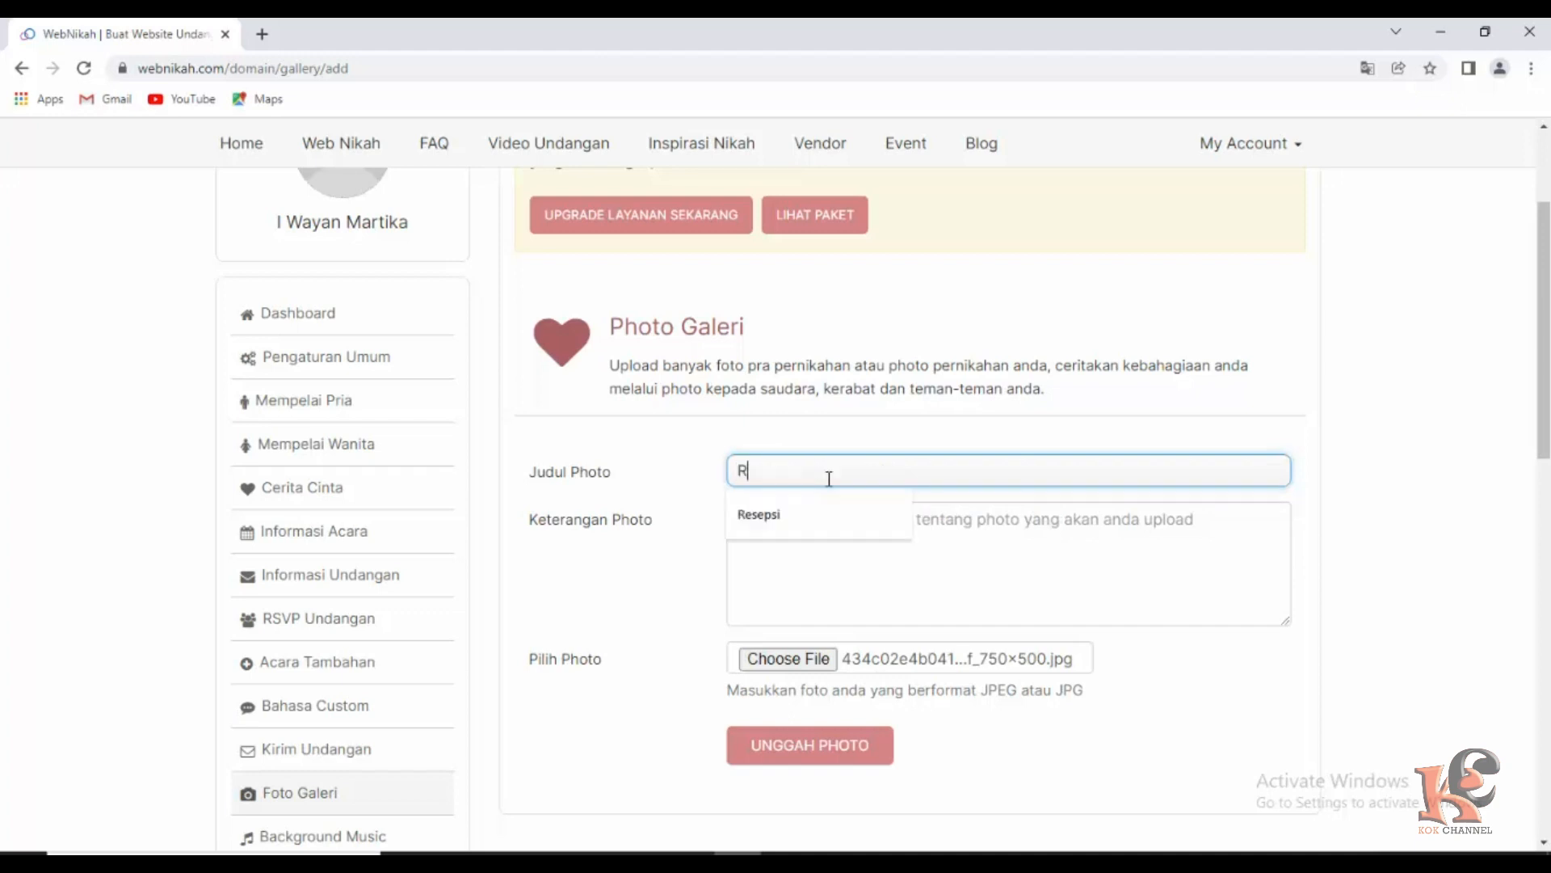
{"action": "type", "text": "esepsi"}
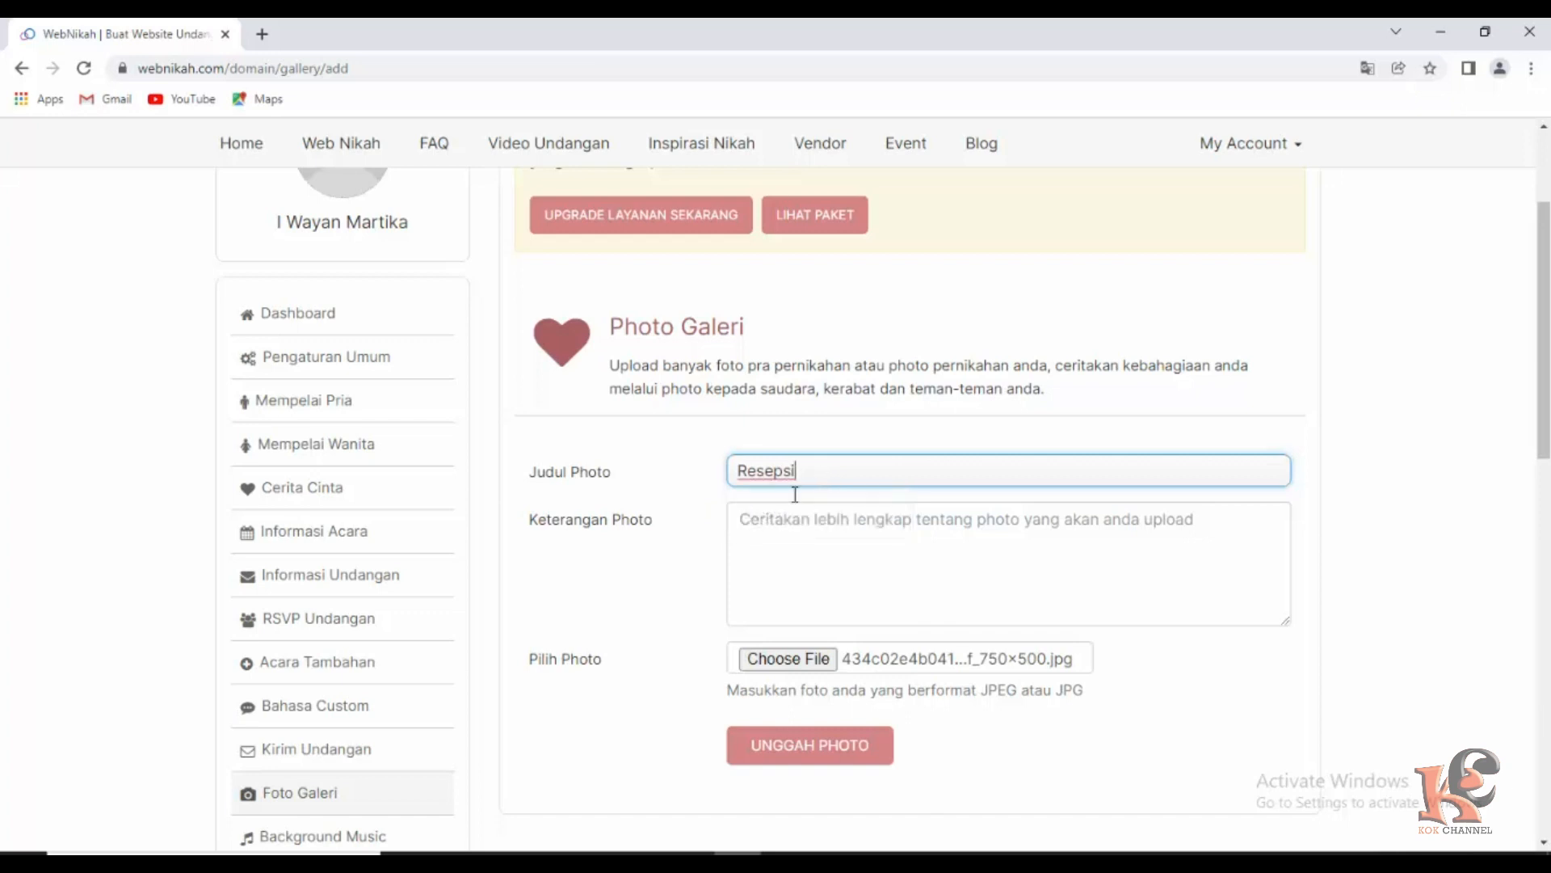
Caption the photo 'Cerita Cinta' and upload it to the gallery.
{"action": "scroll", "coordinate": [812, 626], "scroll_direction": "down", "scroll_amount": 1}
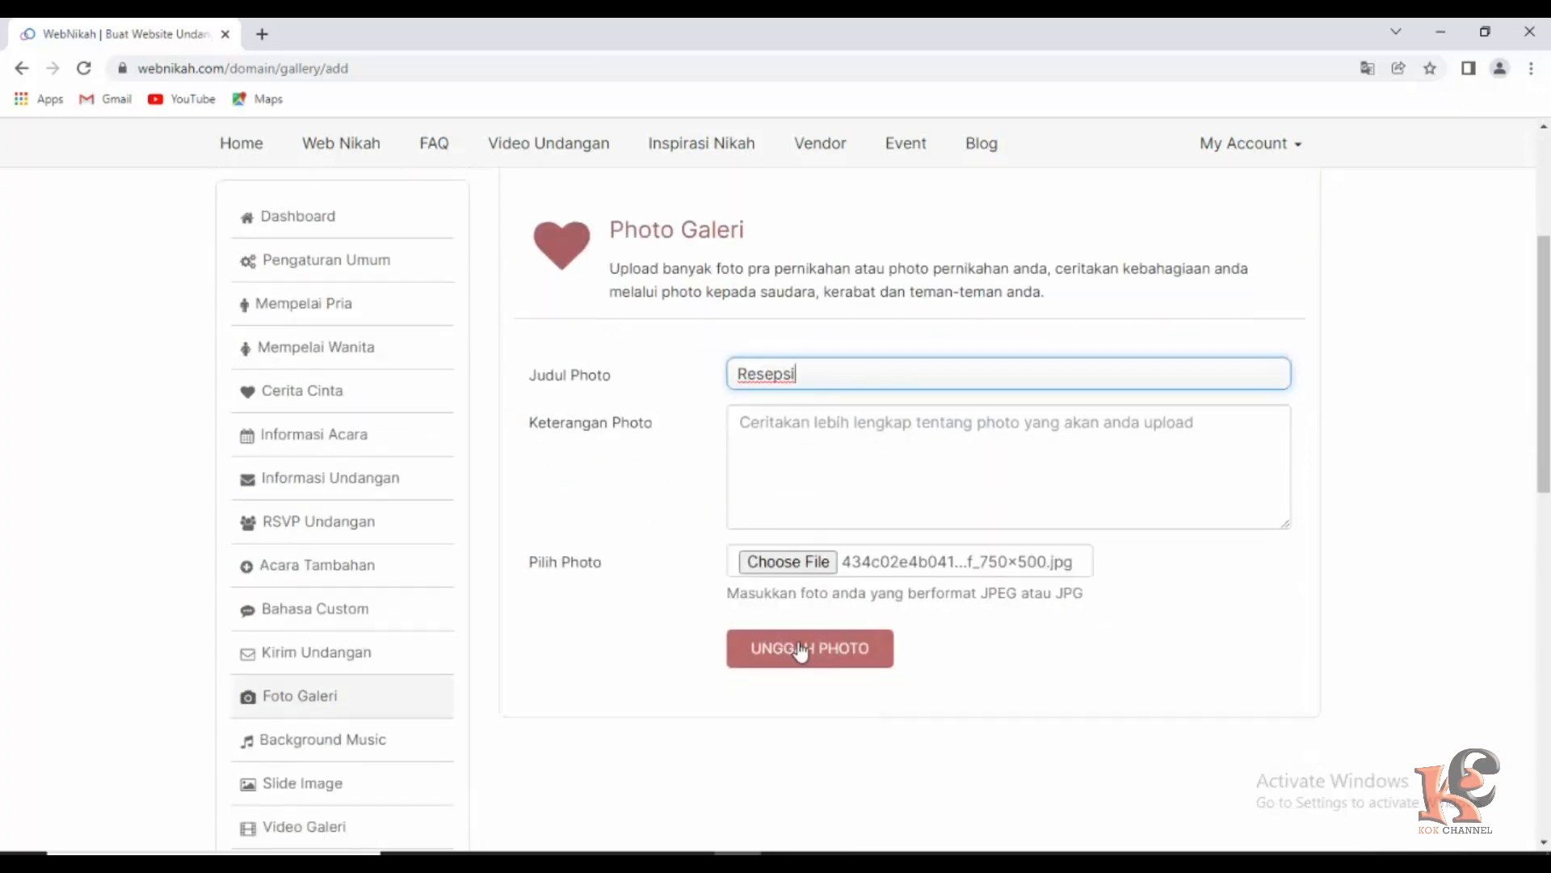
{"action": "left_click", "coordinate": [804, 651]}
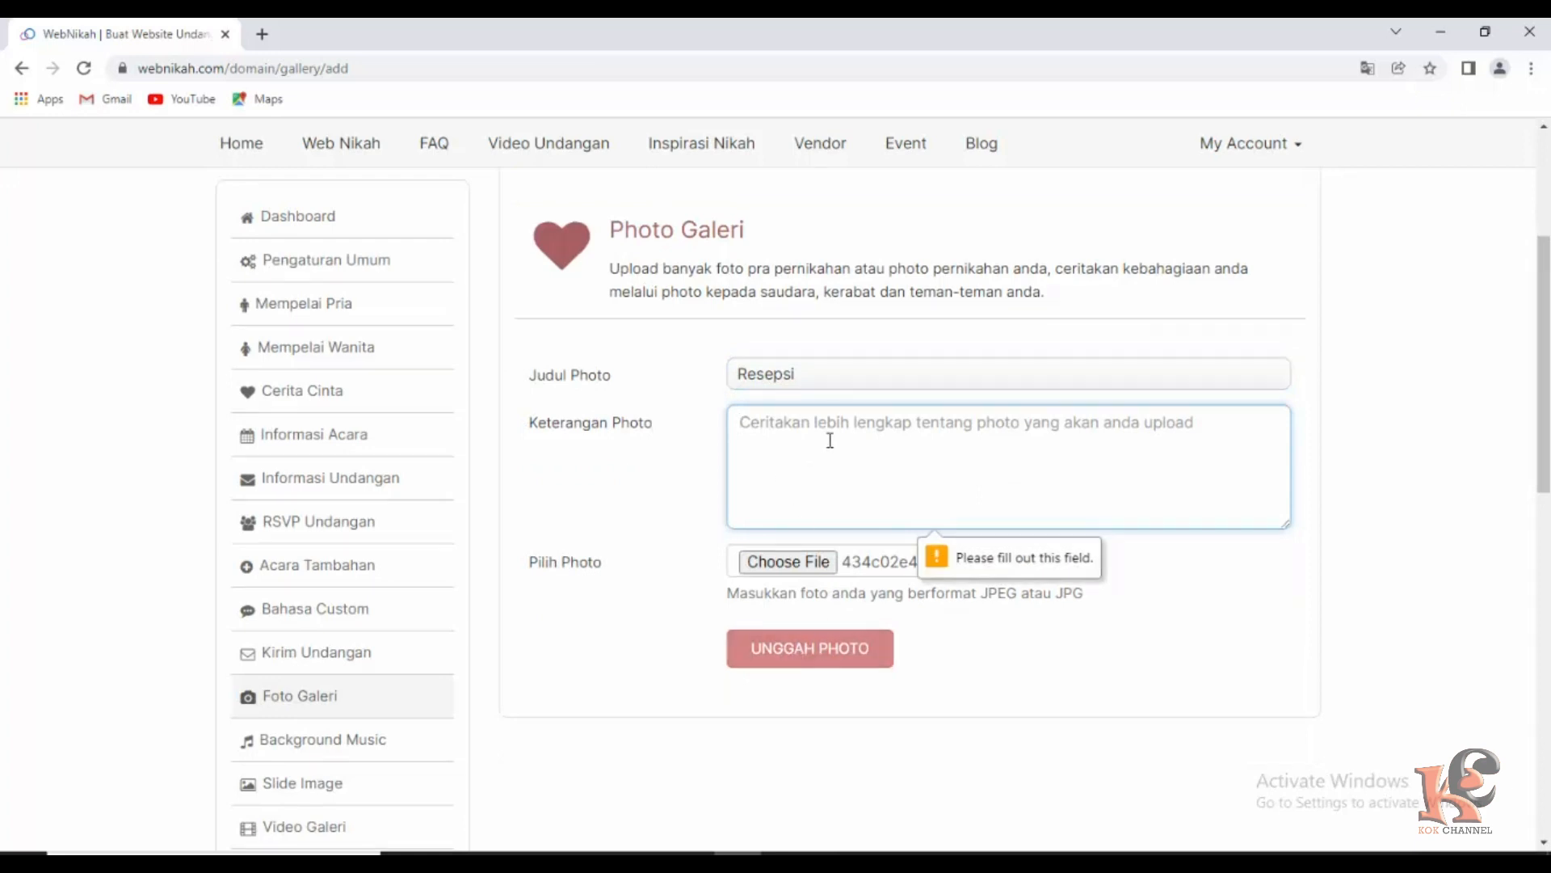
{"action": "left_click", "coordinate": [787, 428]}
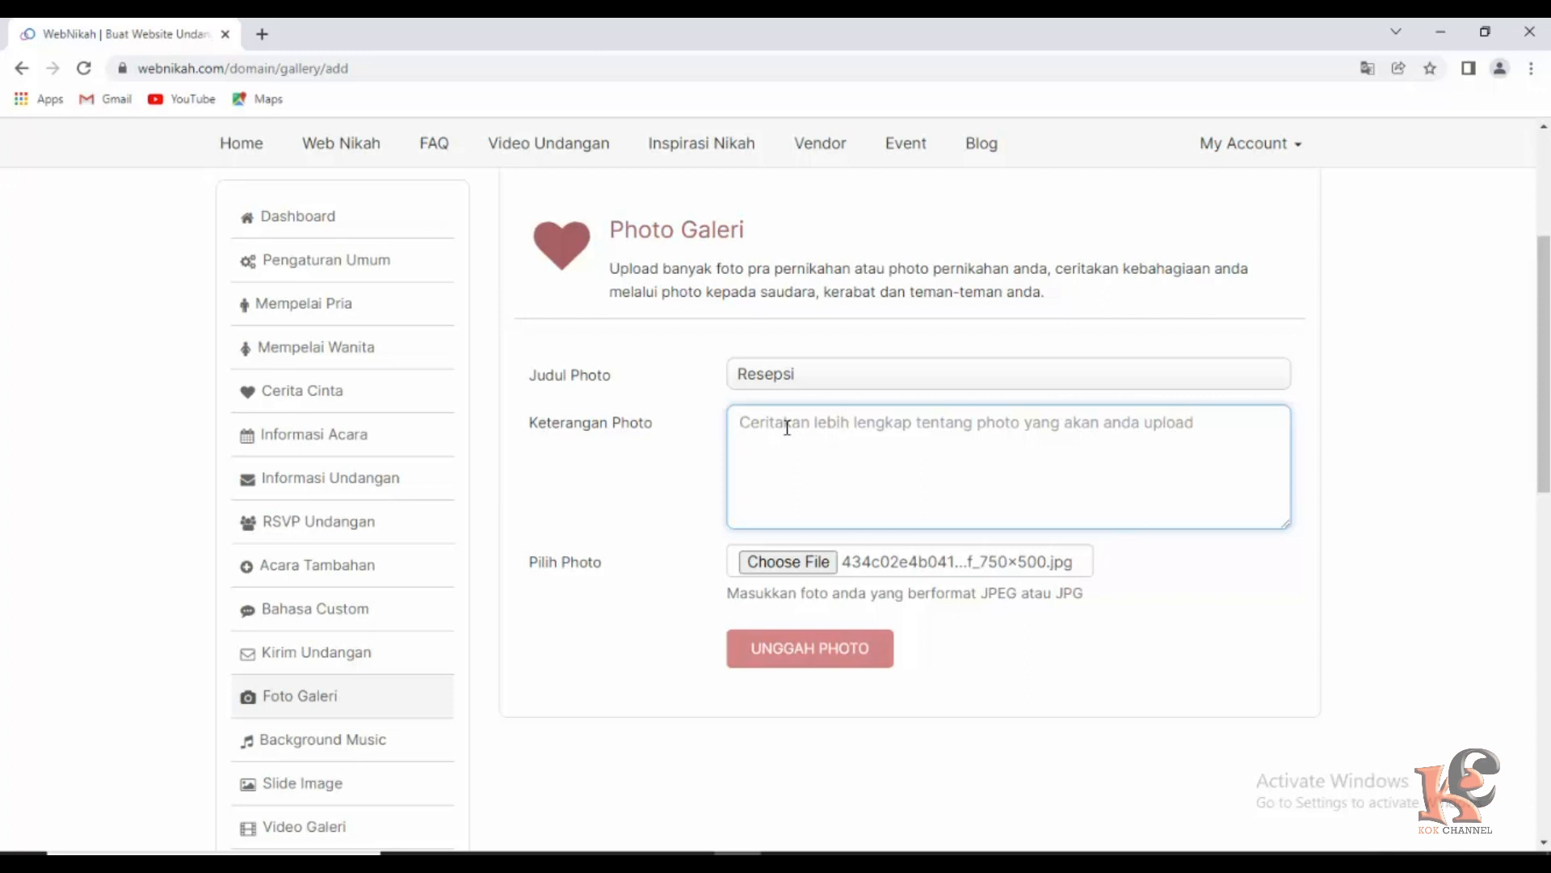
{"action": "type", "text": "Cerita Cinta"}
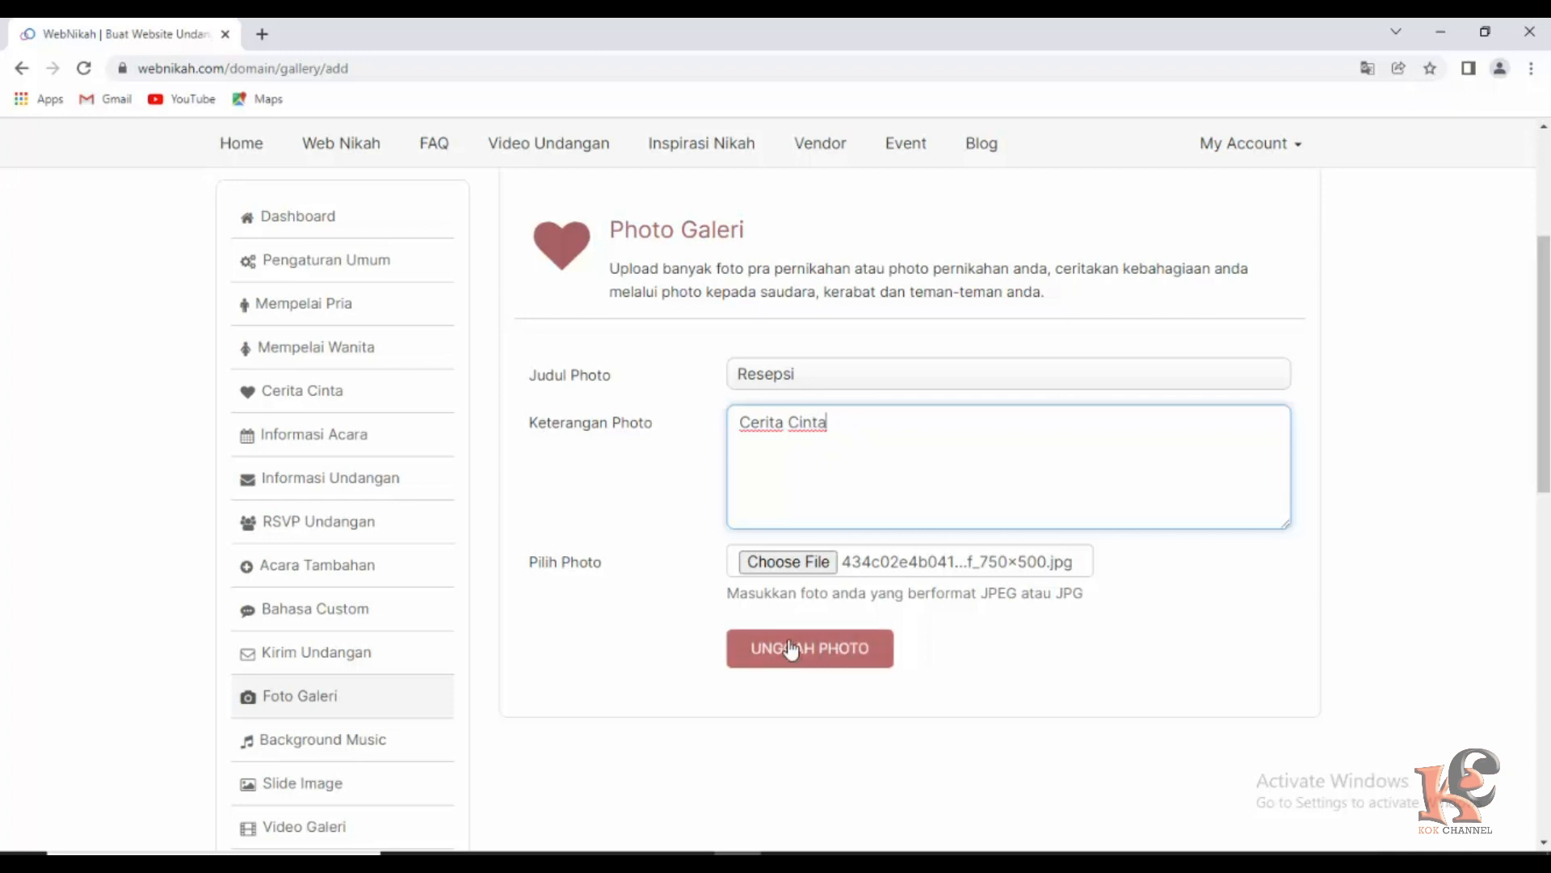
{"action": "left_click", "coordinate": [819, 656]}
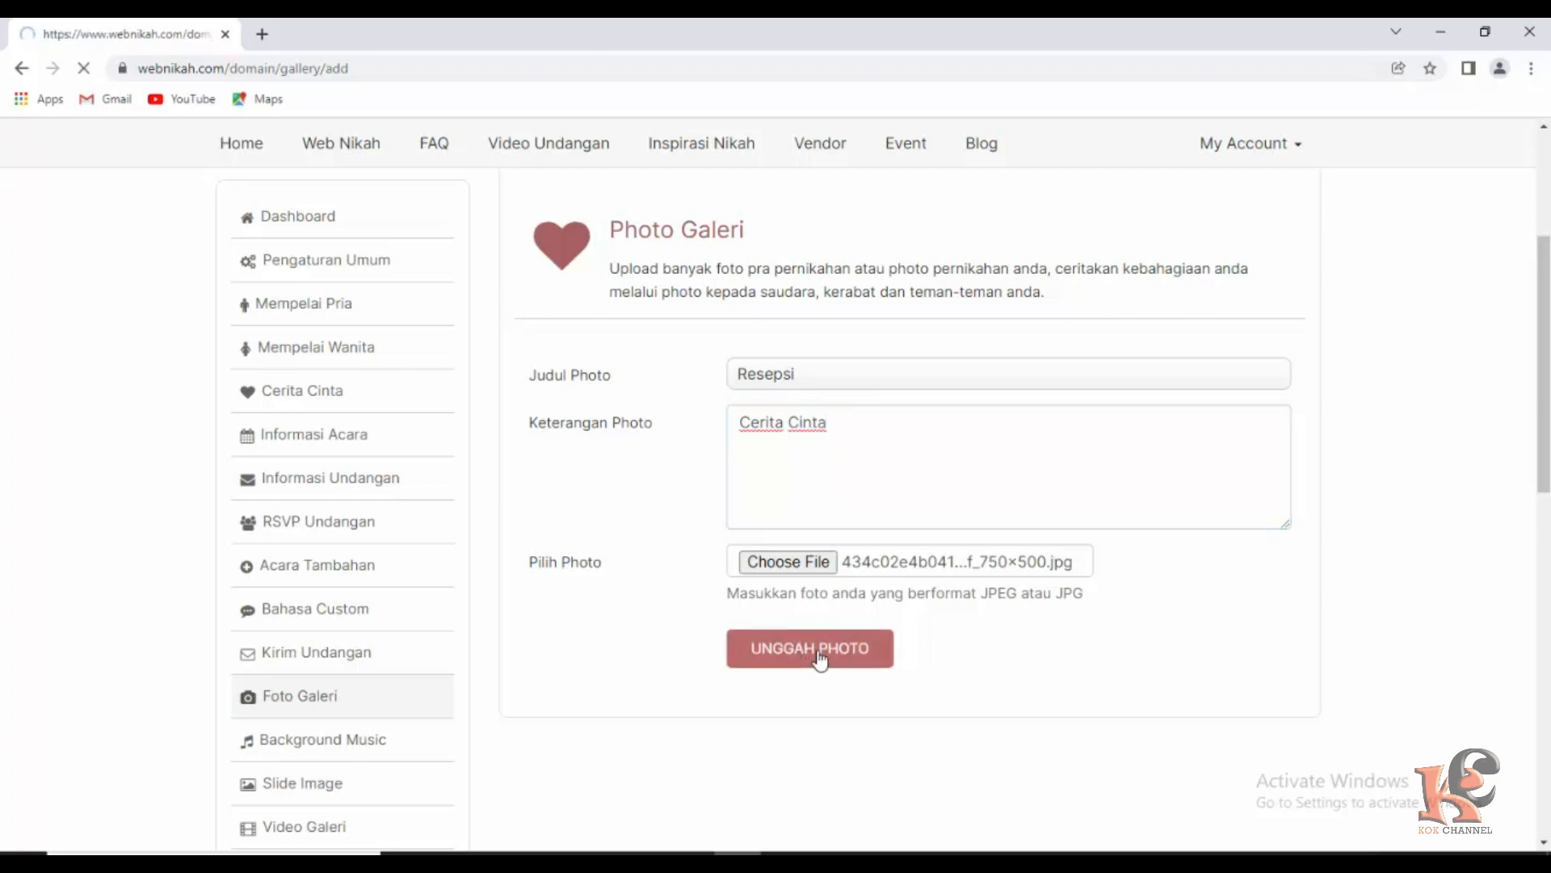
Return to the Foto Galeri list showing the uploaded Resepsi photo.
{"action": "scroll", "coordinate": [541, 648], "scroll_direction": "down", "scroll_amount": 2}
{"action": "scroll", "coordinate": [542, 648], "scroll_direction": "down", "scroll_amount": 3}
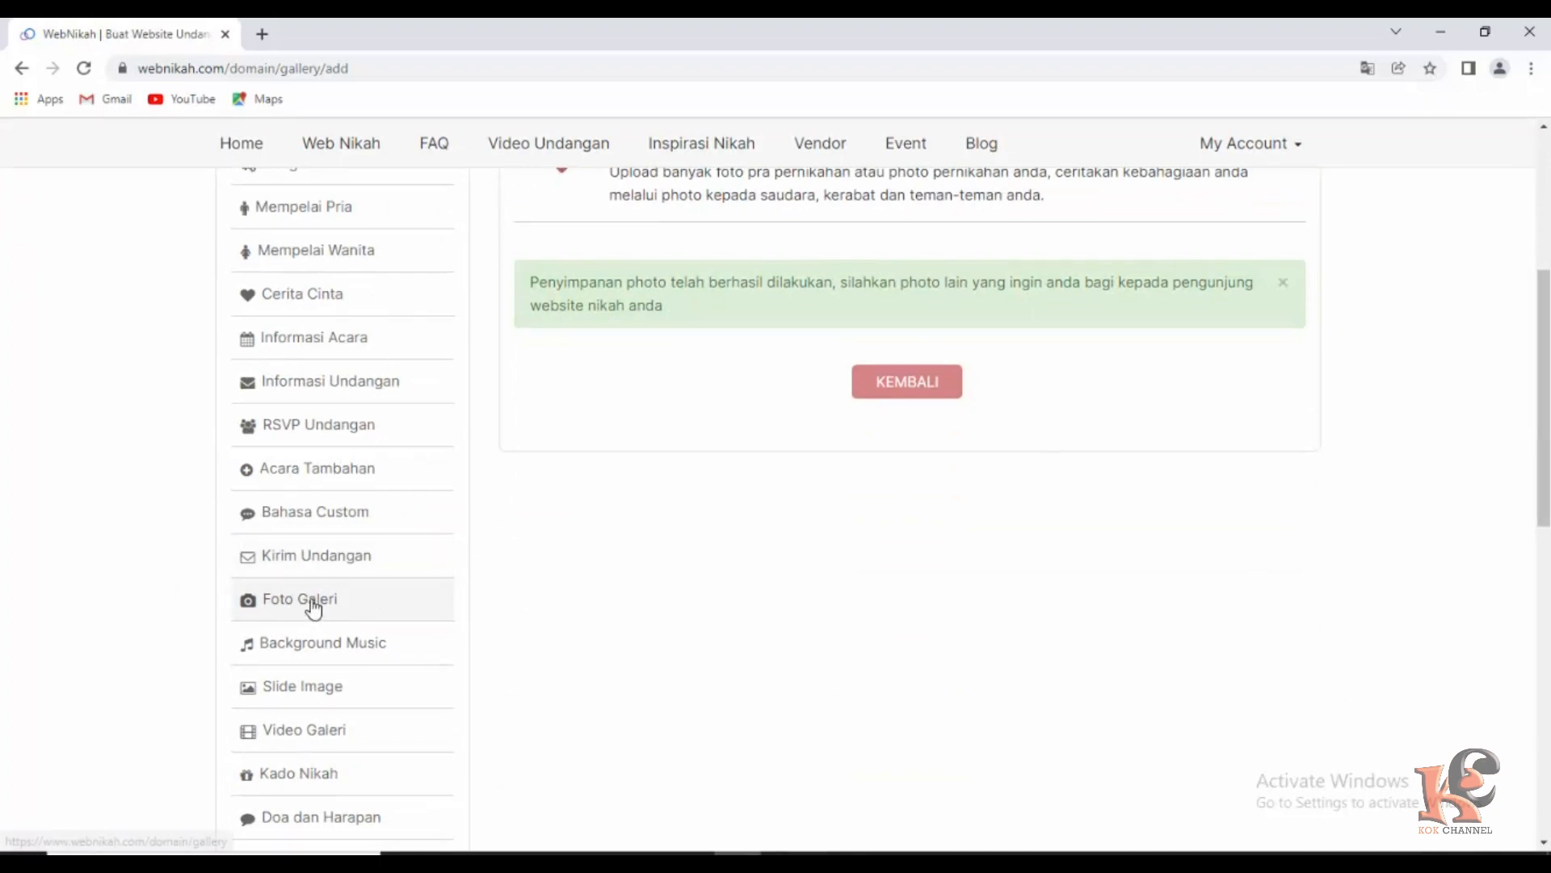
{"action": "left_click", "coordinate": [311, 604]}
{"action": "scroll", "coordinate": [759, 602], "scroll_direction": "down", "scroll_amount": 5}
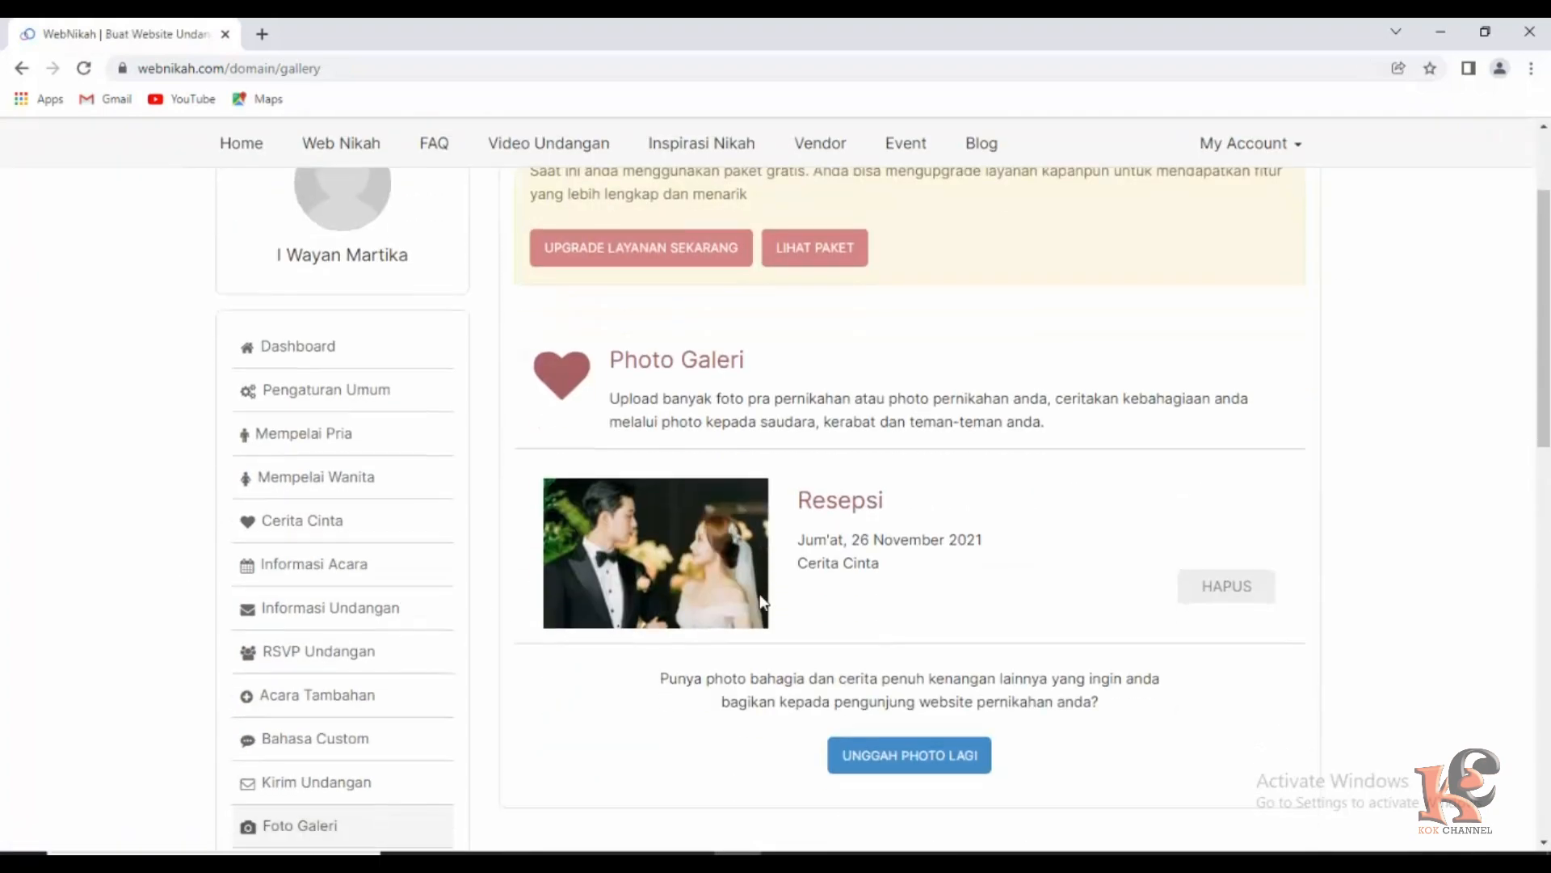
Start another gallery photo titled 'Resepsi' with the description 'So Sweet'.
{"action": "left_click", "coordinate": [906, 538]}
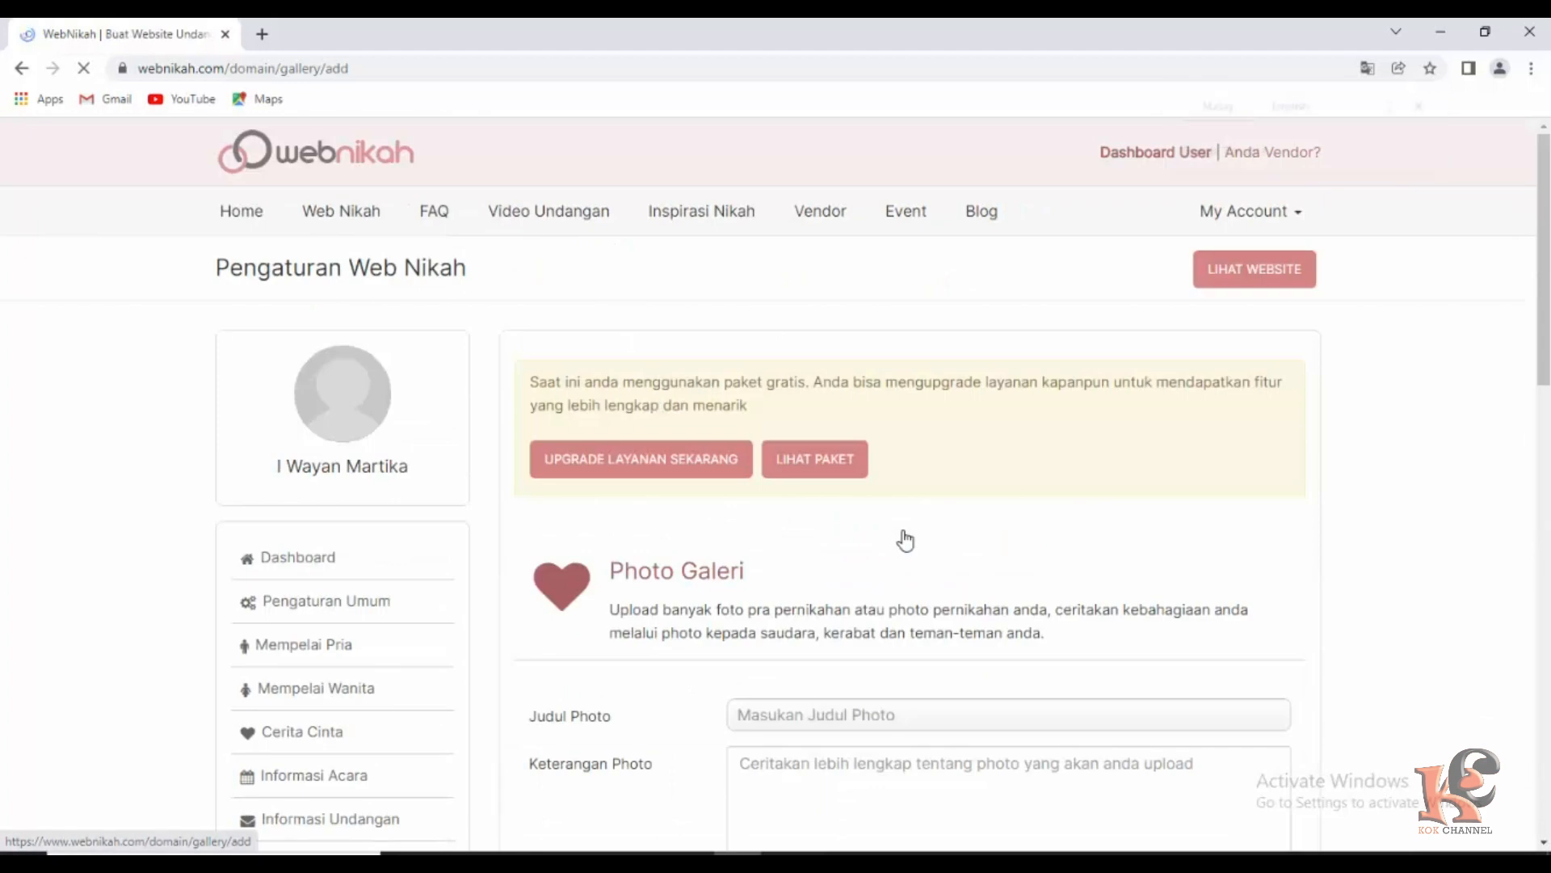
{"action": "scroll", "coordinate": [893, 555], "scroll_direction": "down", "scroll_amount": 2}
{"action": "scroll", "coordinate": [892, 556], "scroll_direction": "down", "scroll_amount": 2}
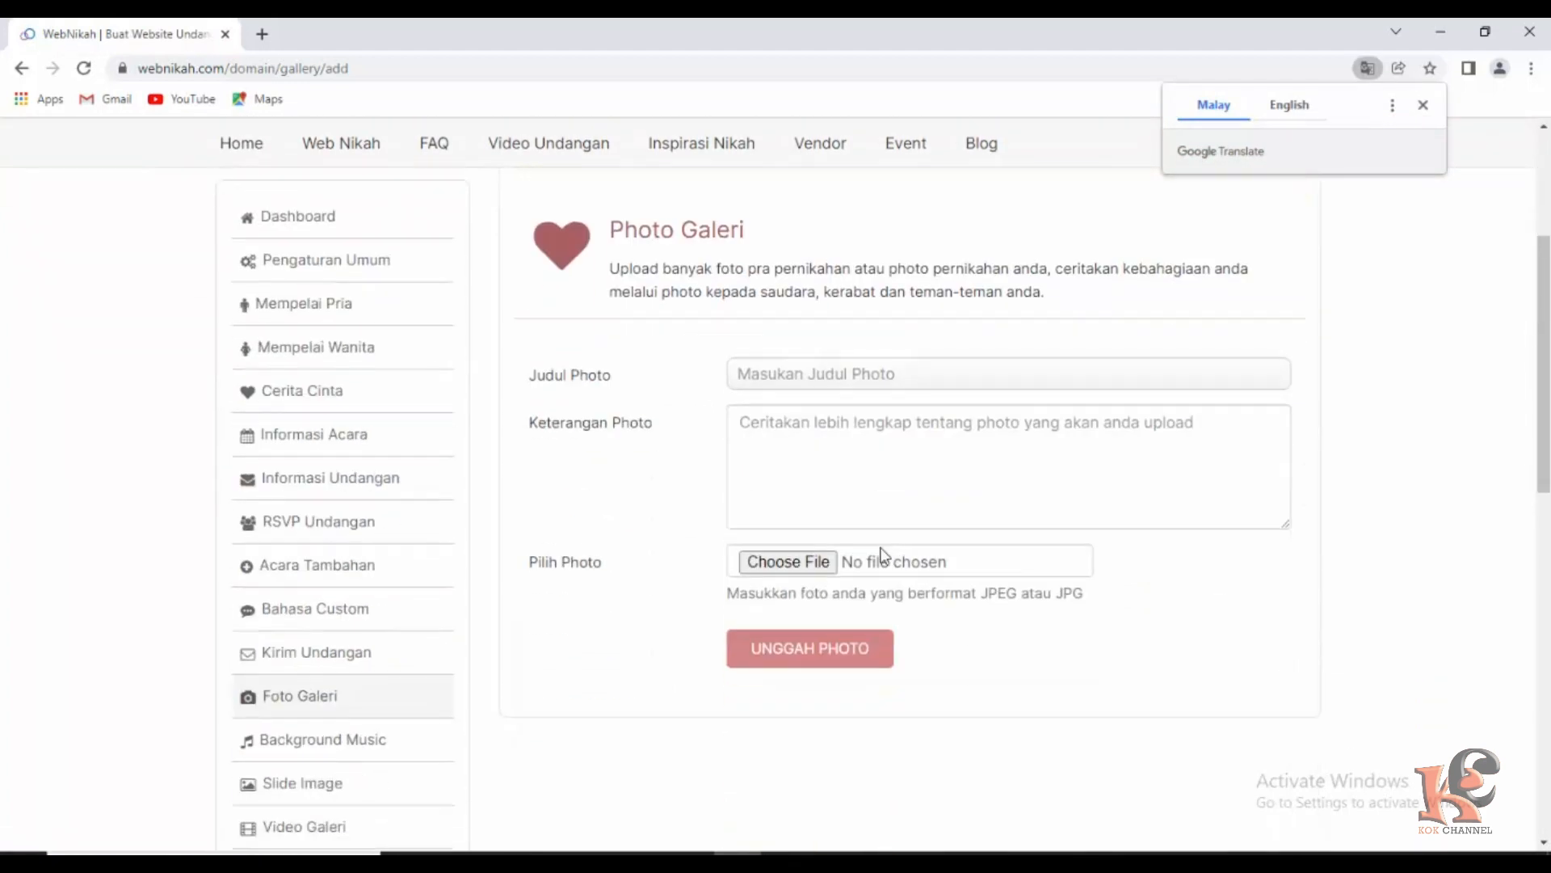
{"action": "left_click", "coordinate": [802, 379]}
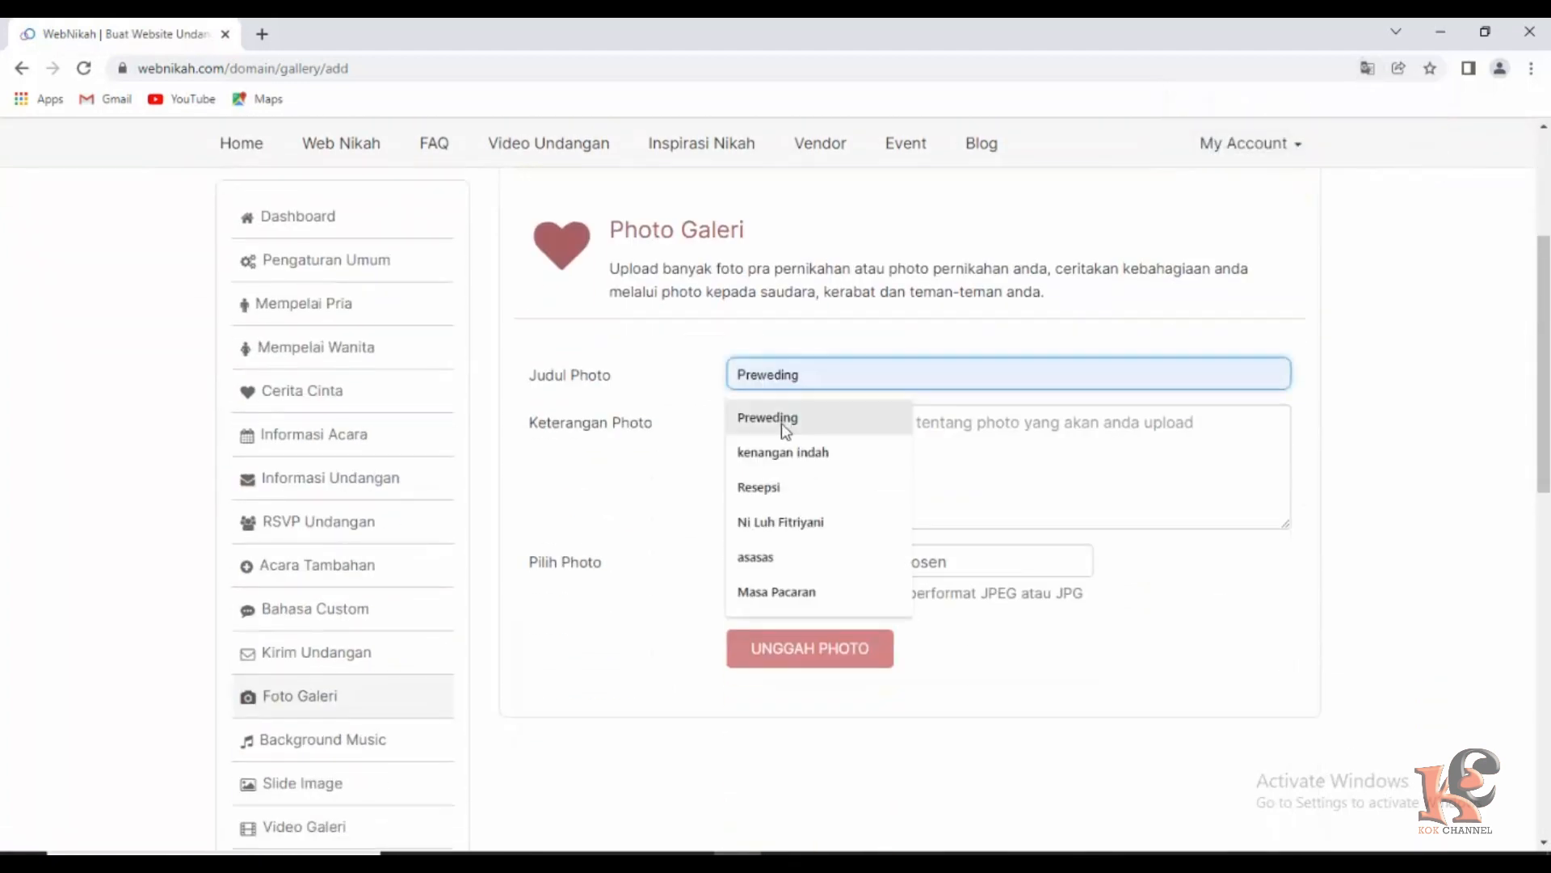
{"action": "left_click", "coordinate": [774, 489]}
{"action": "left_click", "coordinate": [775, 445]}
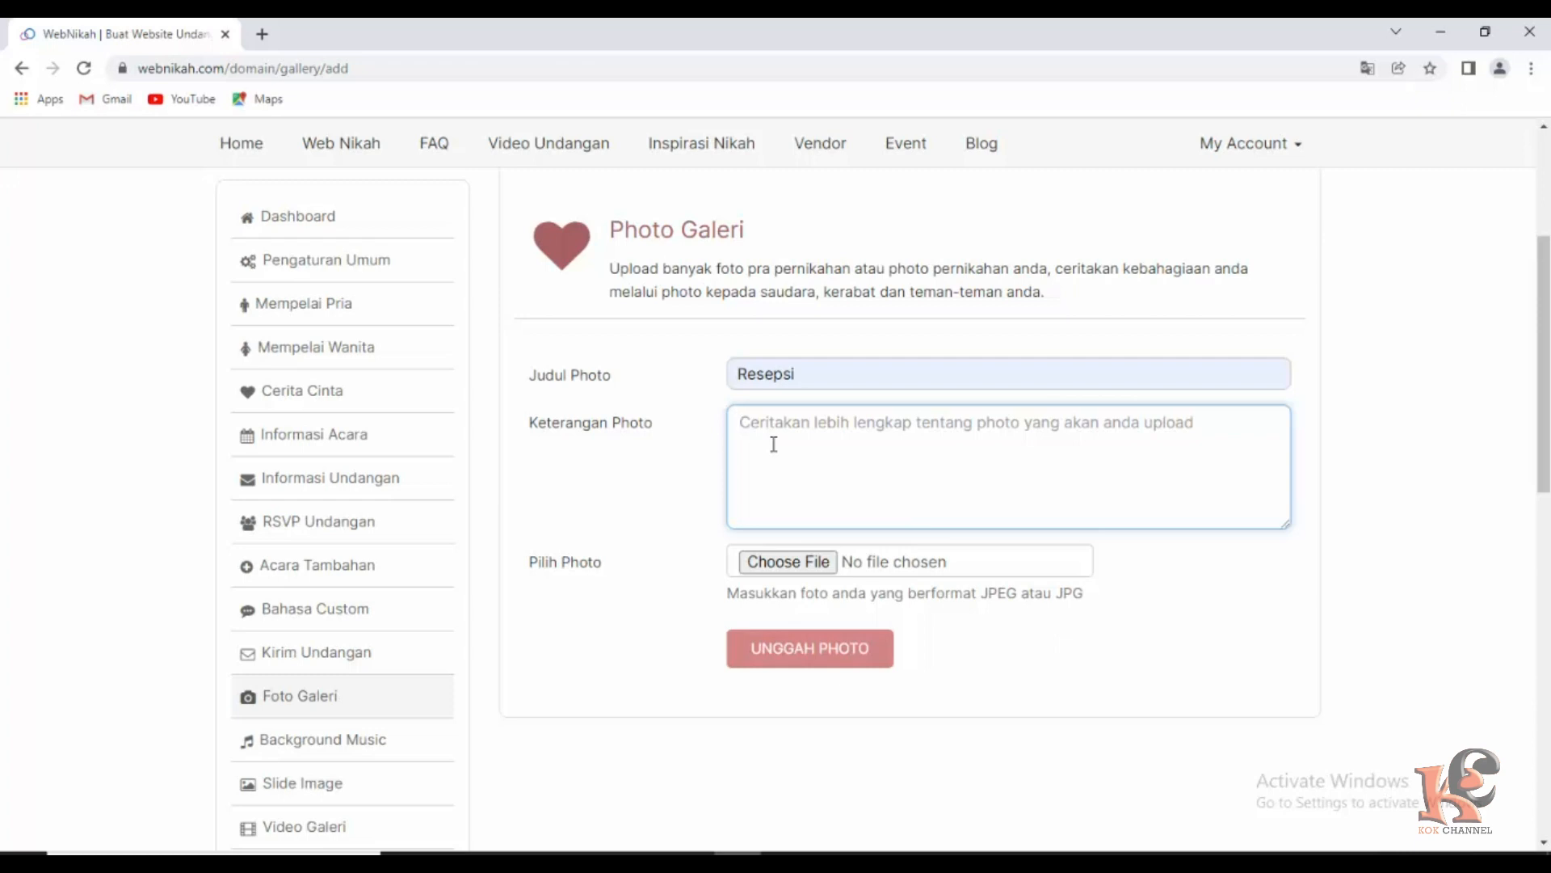
{"action": "type", "text": "So Sweet"}
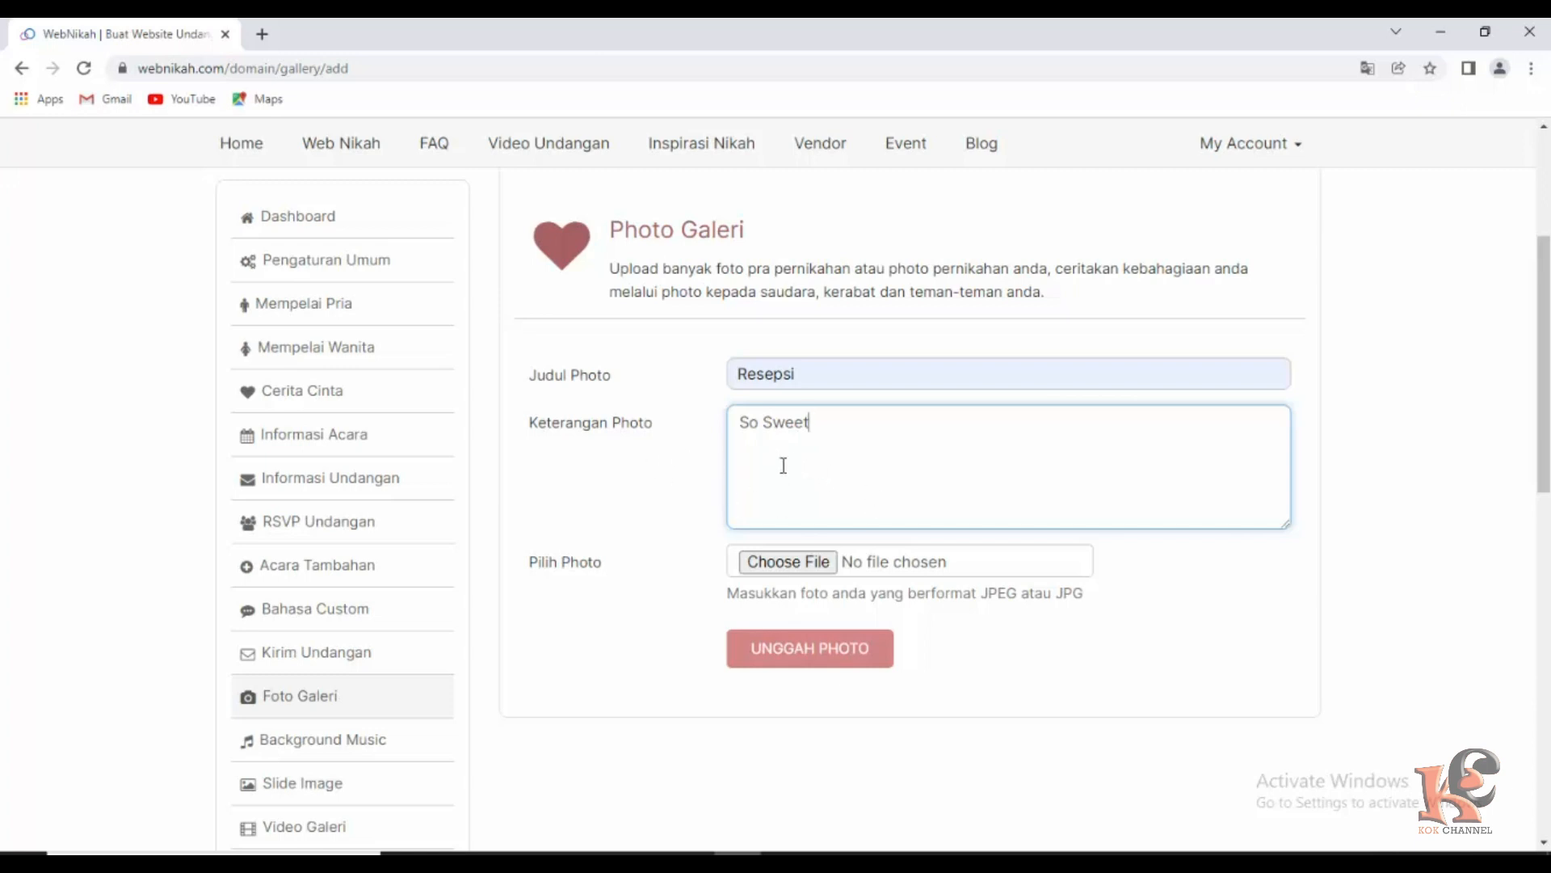
Attach the flower-arch wedding image de78db87 from the undangan folder.
{"action": "left_click", "coordinate": [777, 560]}
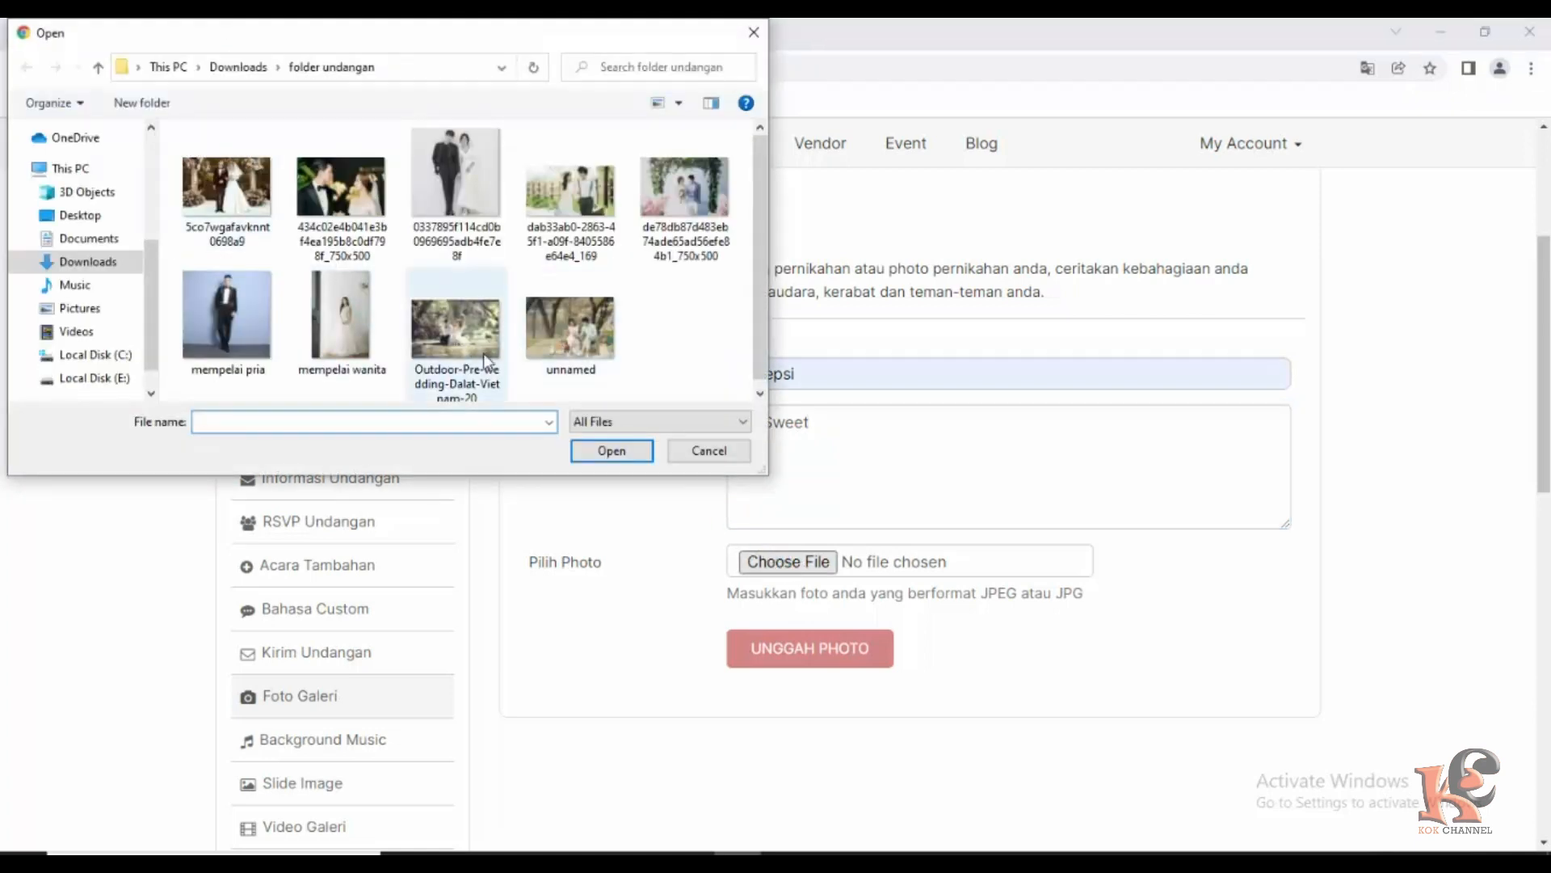
{"action": "left_click", "coordinate": [606, 371]}
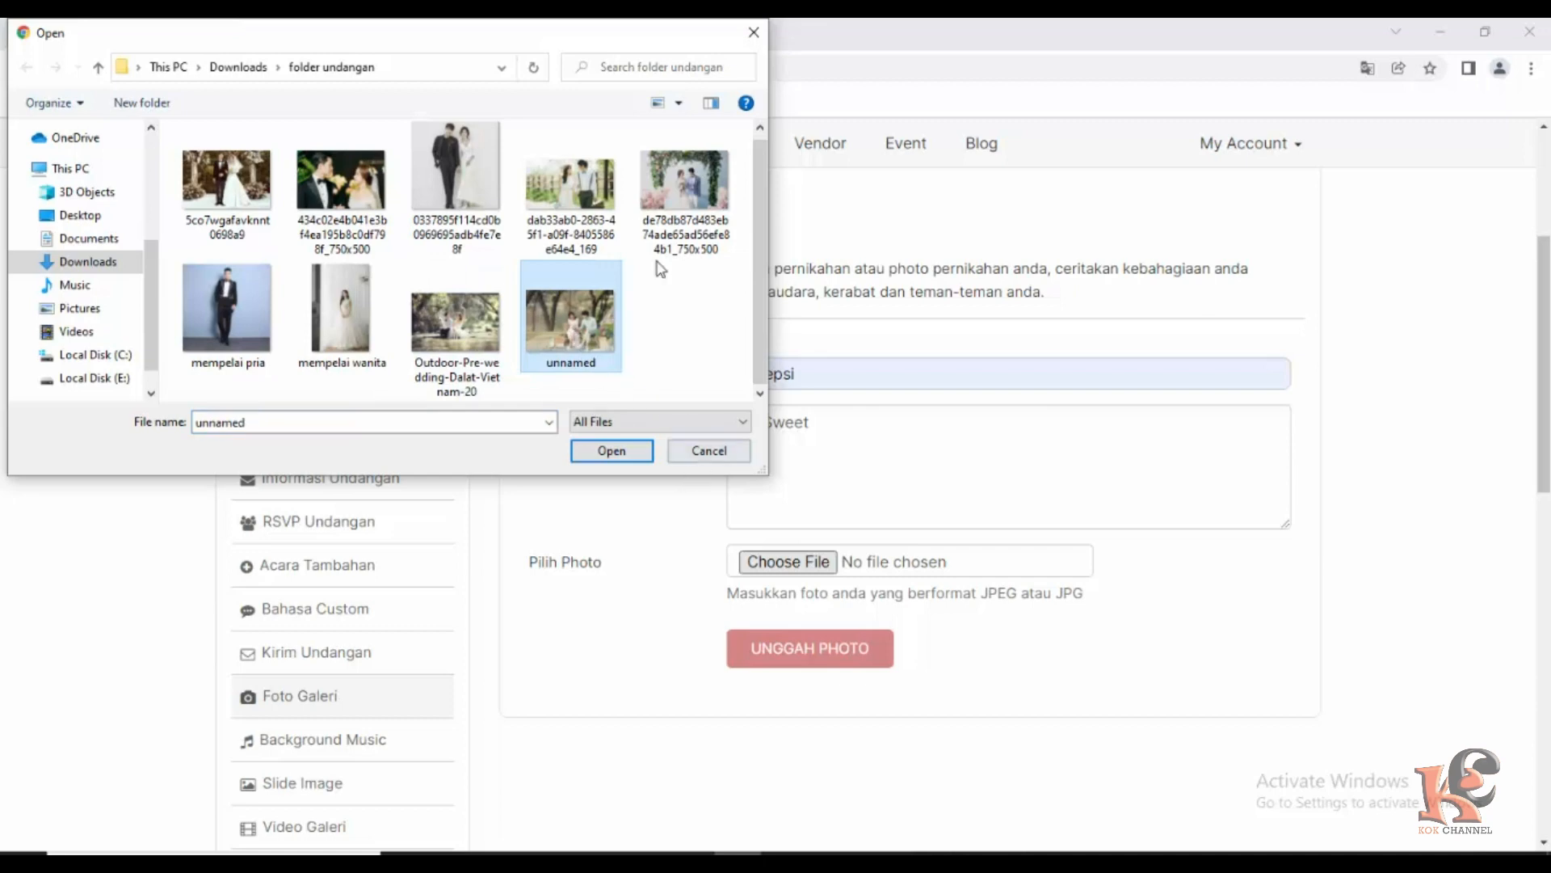
{"action": "left_click", "coordinate": [678, 202]}
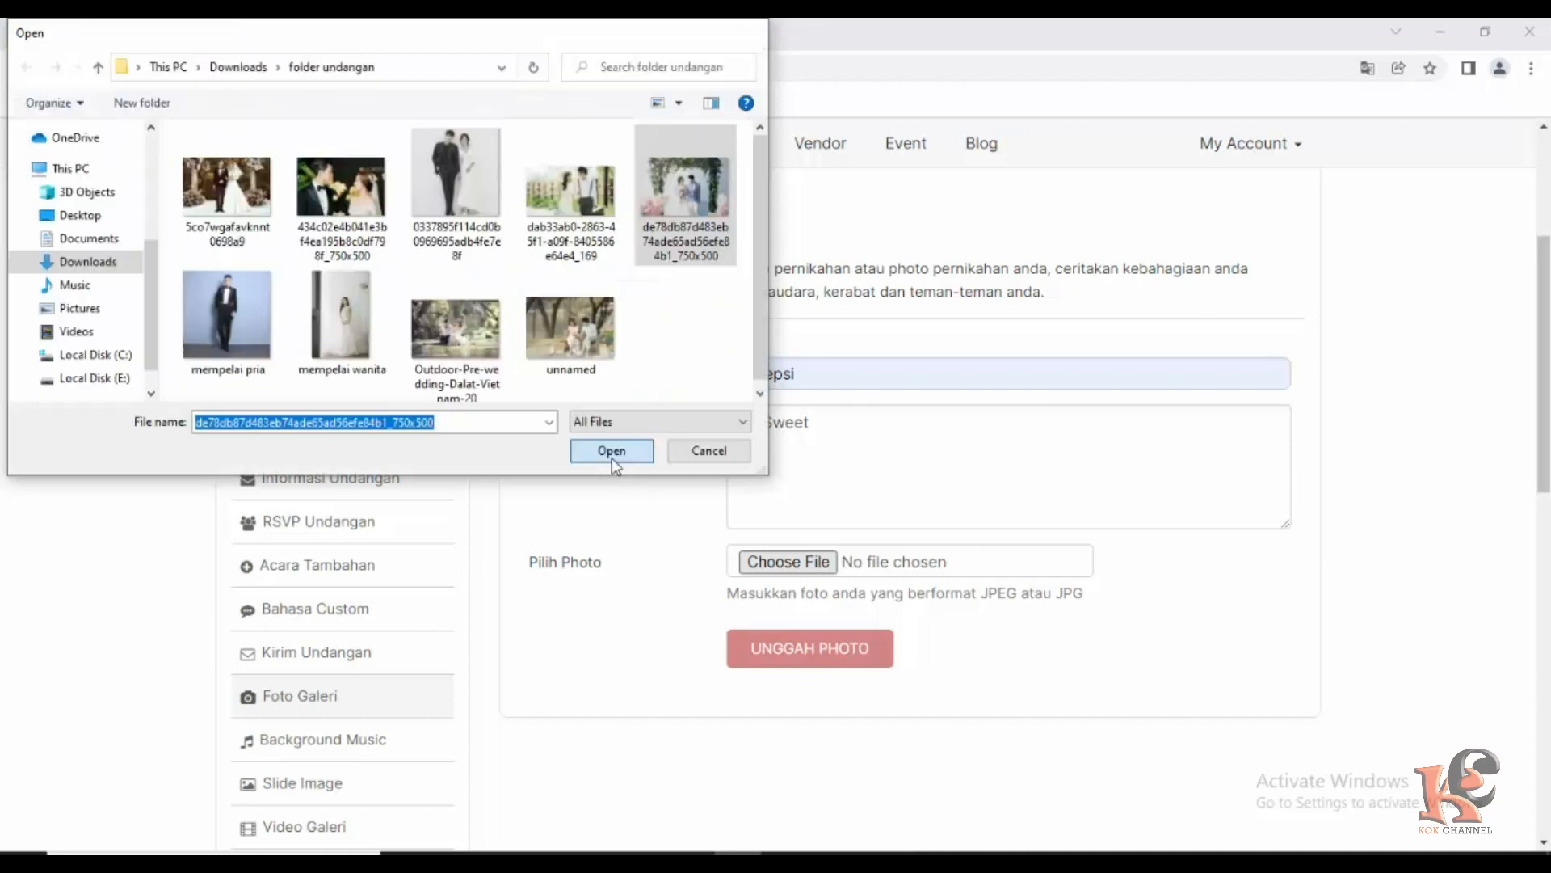
{"action": "left_click", "coordinate": [612, 454]}
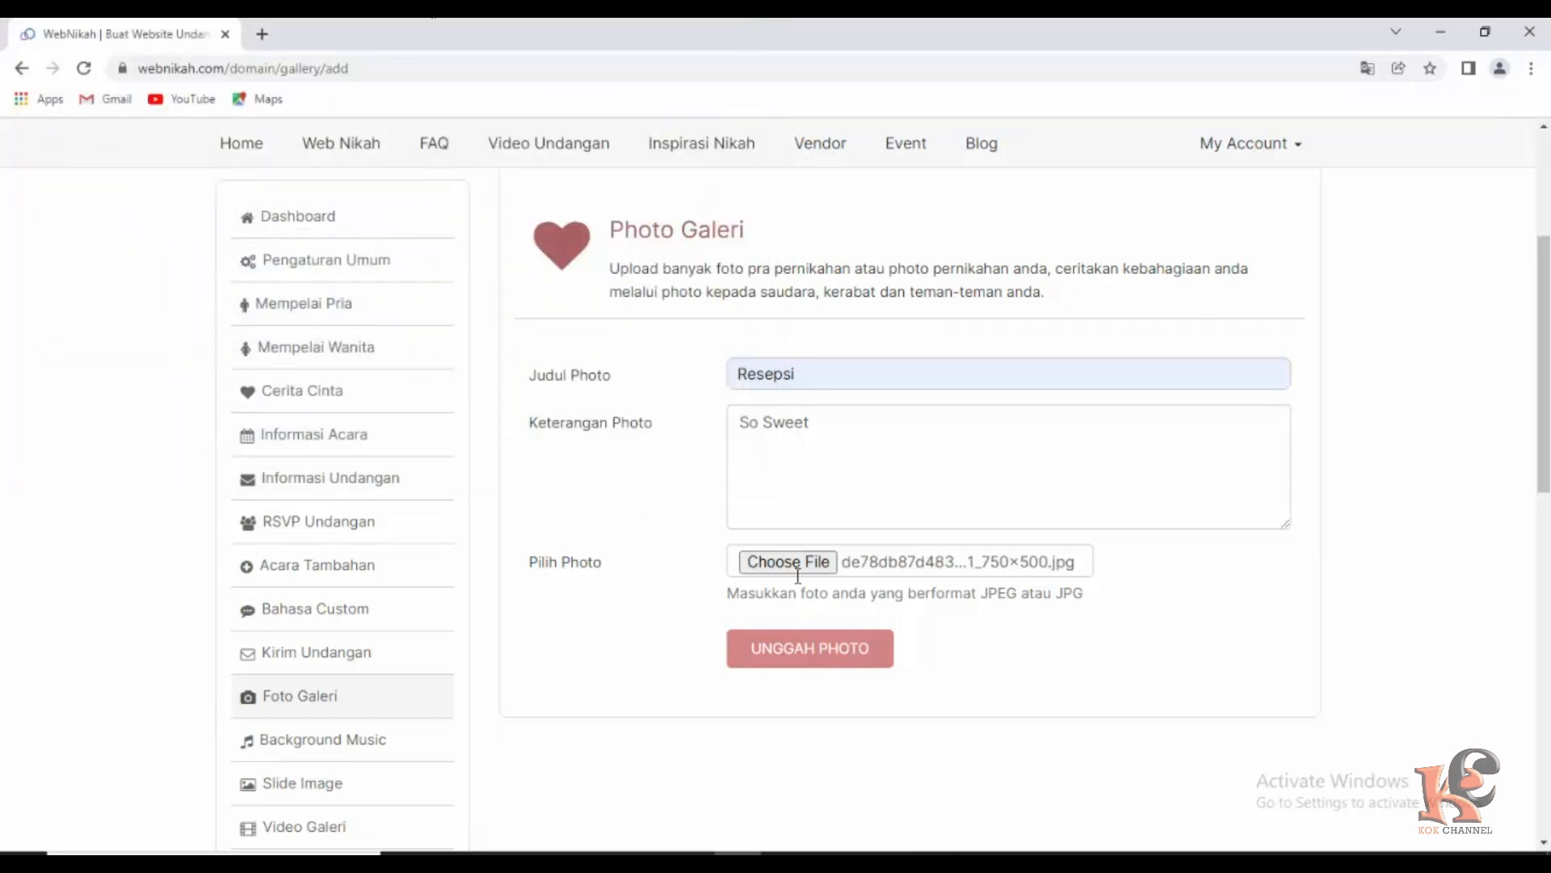
Upload the 'So Sweet' Resepsi photo and return to the gallery list.
{"action": "left_click", "coordinate": [779, 648]}
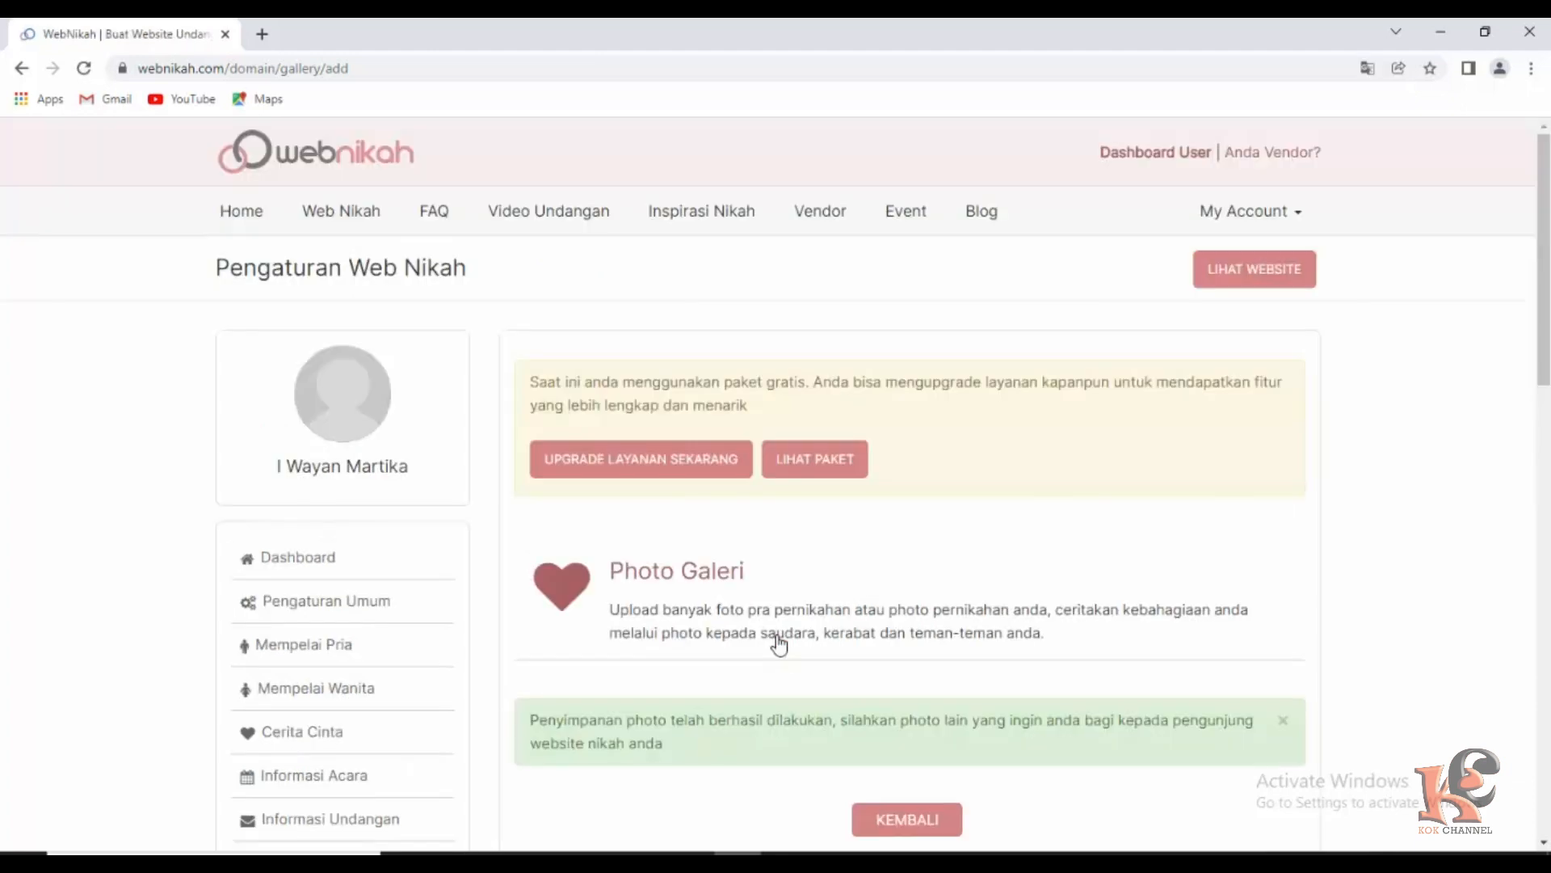
{"action": "scroll", "coordinate": [732, 594], "scroll_direction": "down", "scroll_amount": 4}
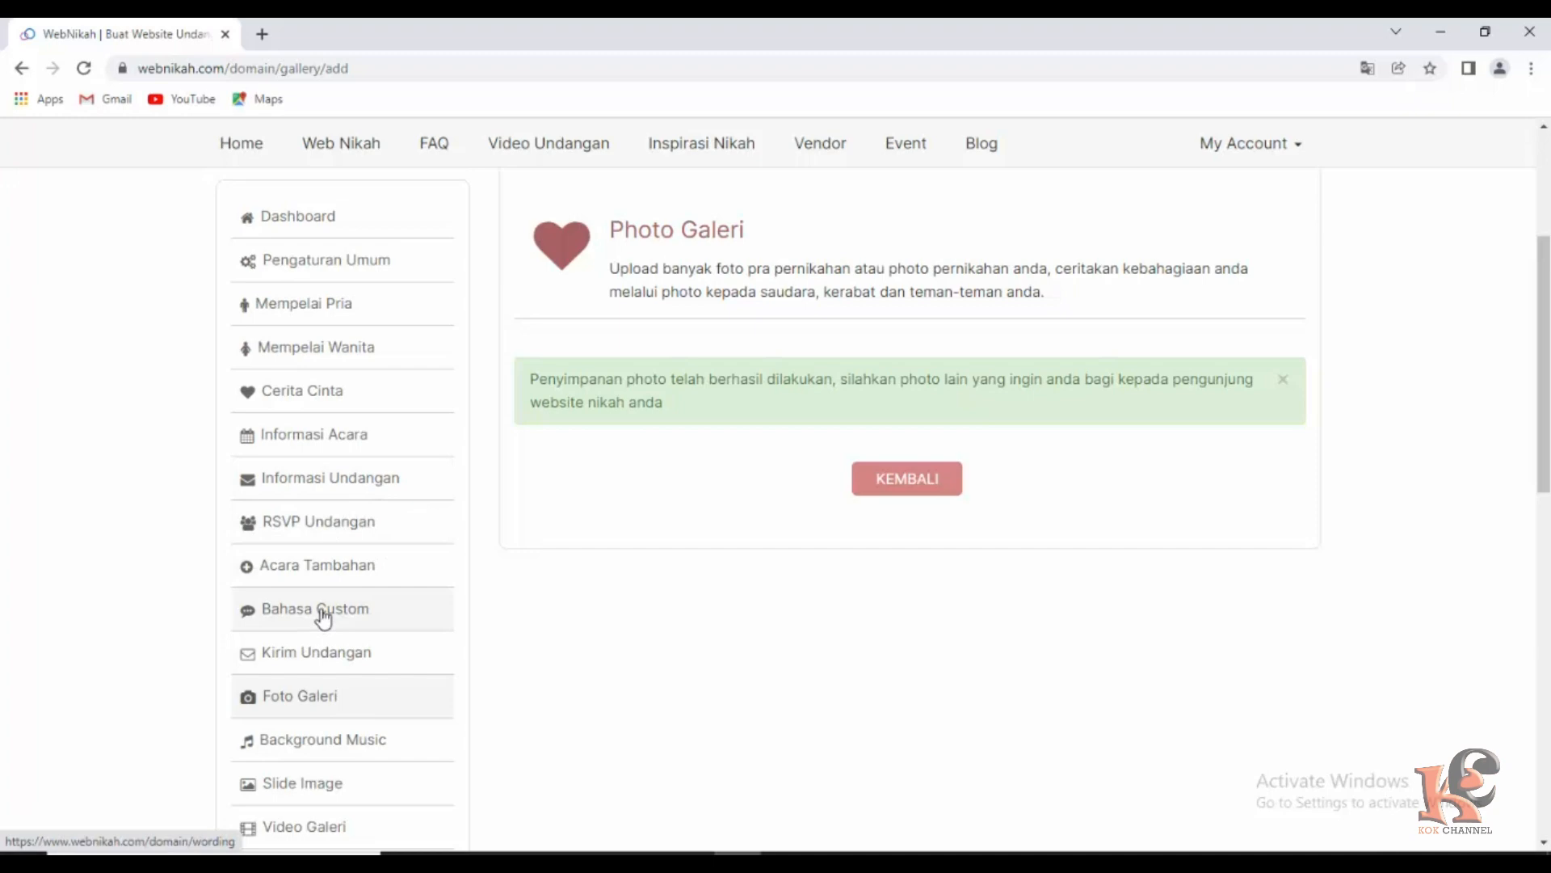
{"action": "left_click", "coordinate": [311, 697]}
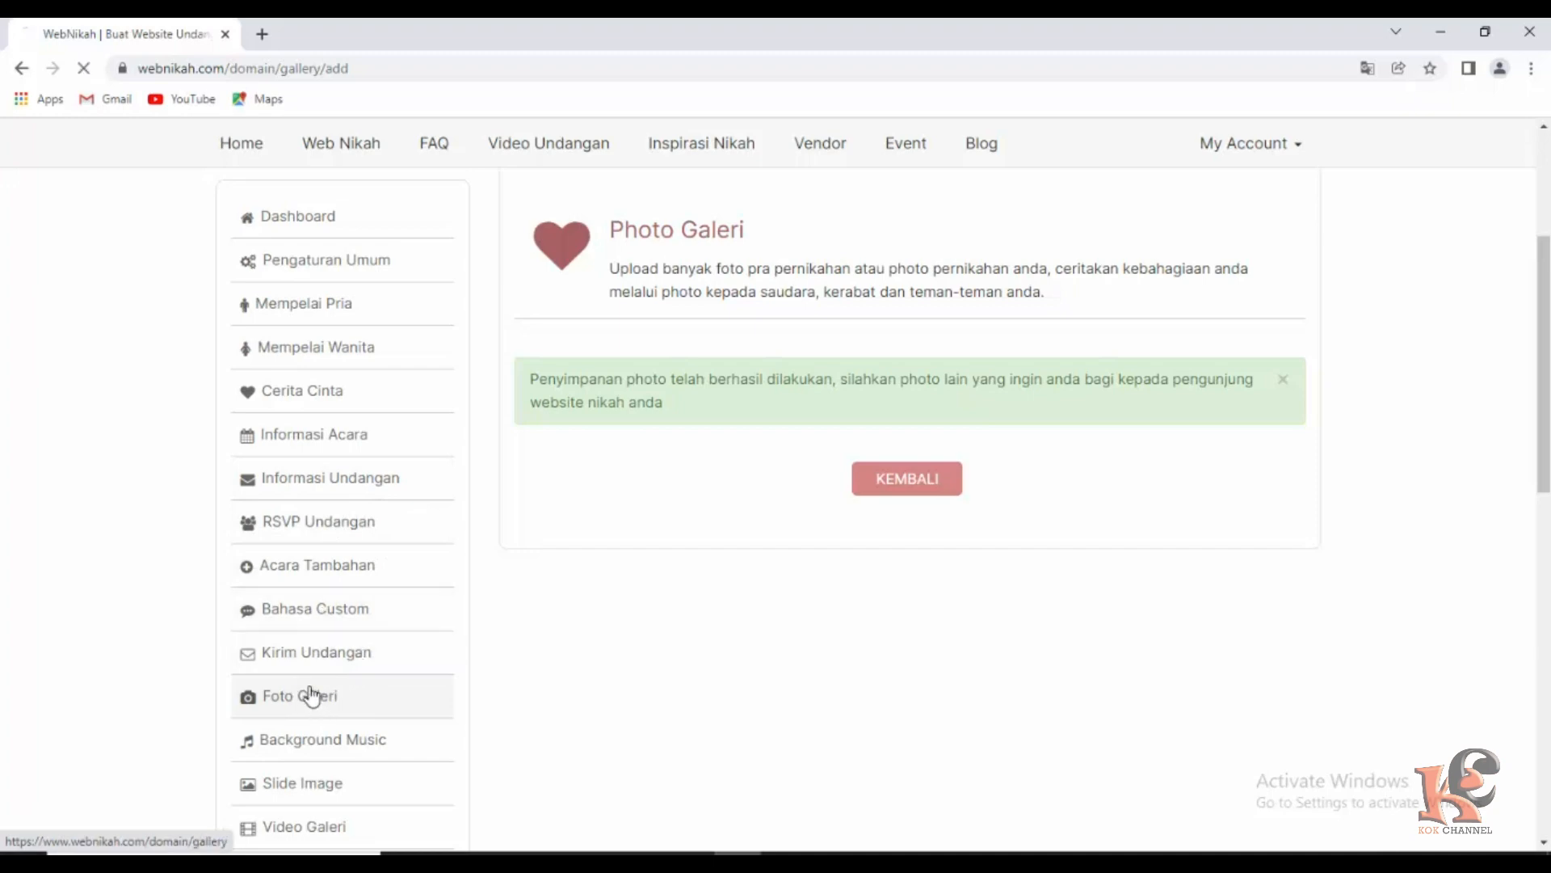
{"action": "scroll", "coordinate": [808, 582], "scroll_direction": "down", "scroll_amount": 5}
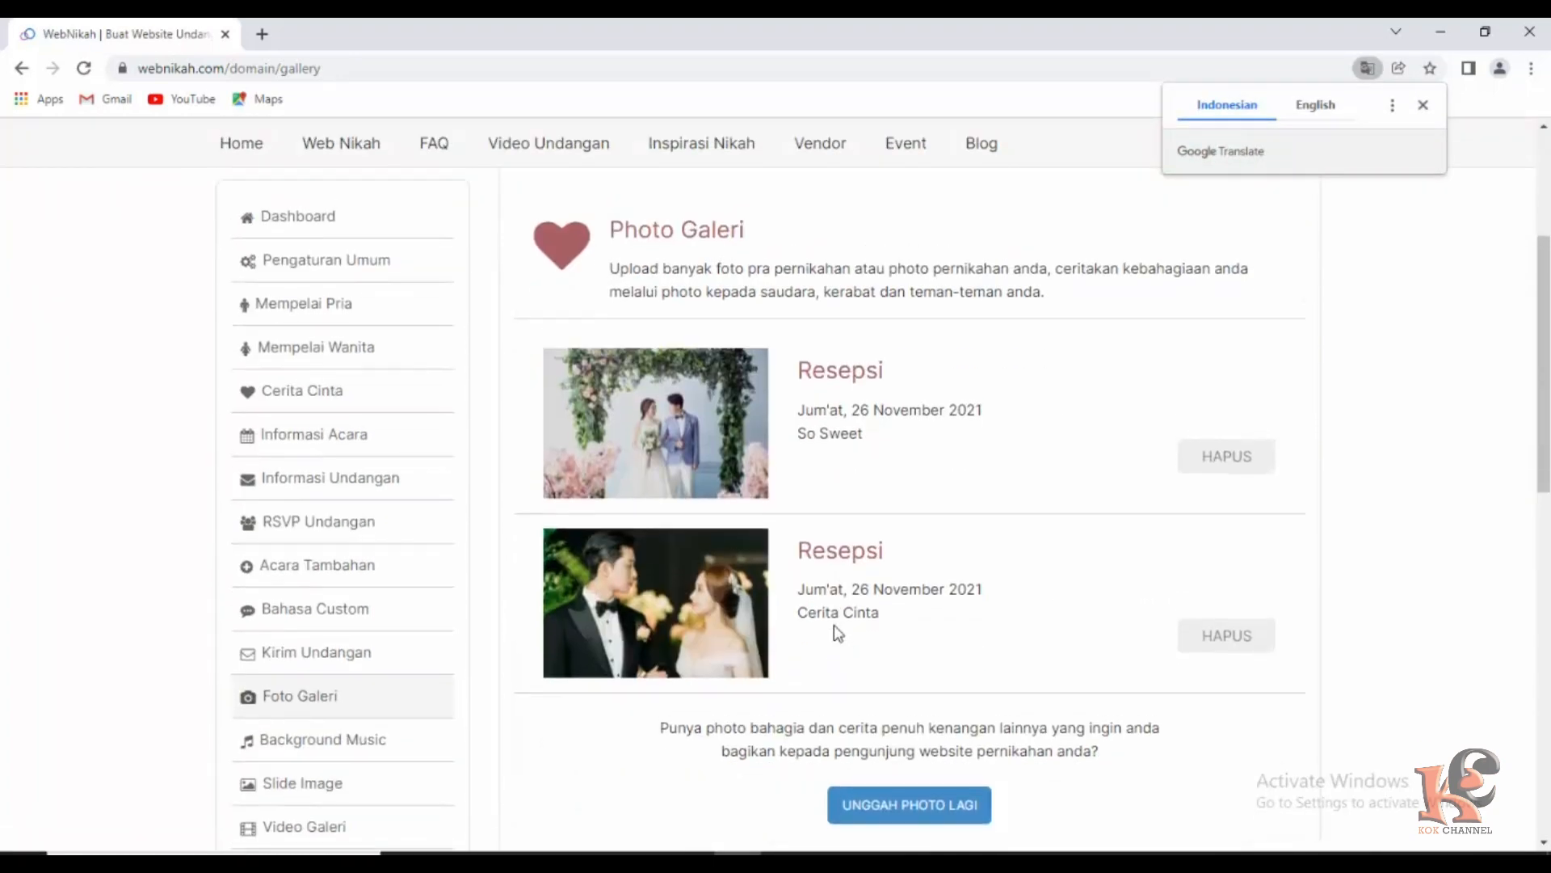
Start a third gallery photo titled 'Resepsi' with the caption 'Cinta Sejati'.
{"action": "left_click", "coordinate": [912, 804]}
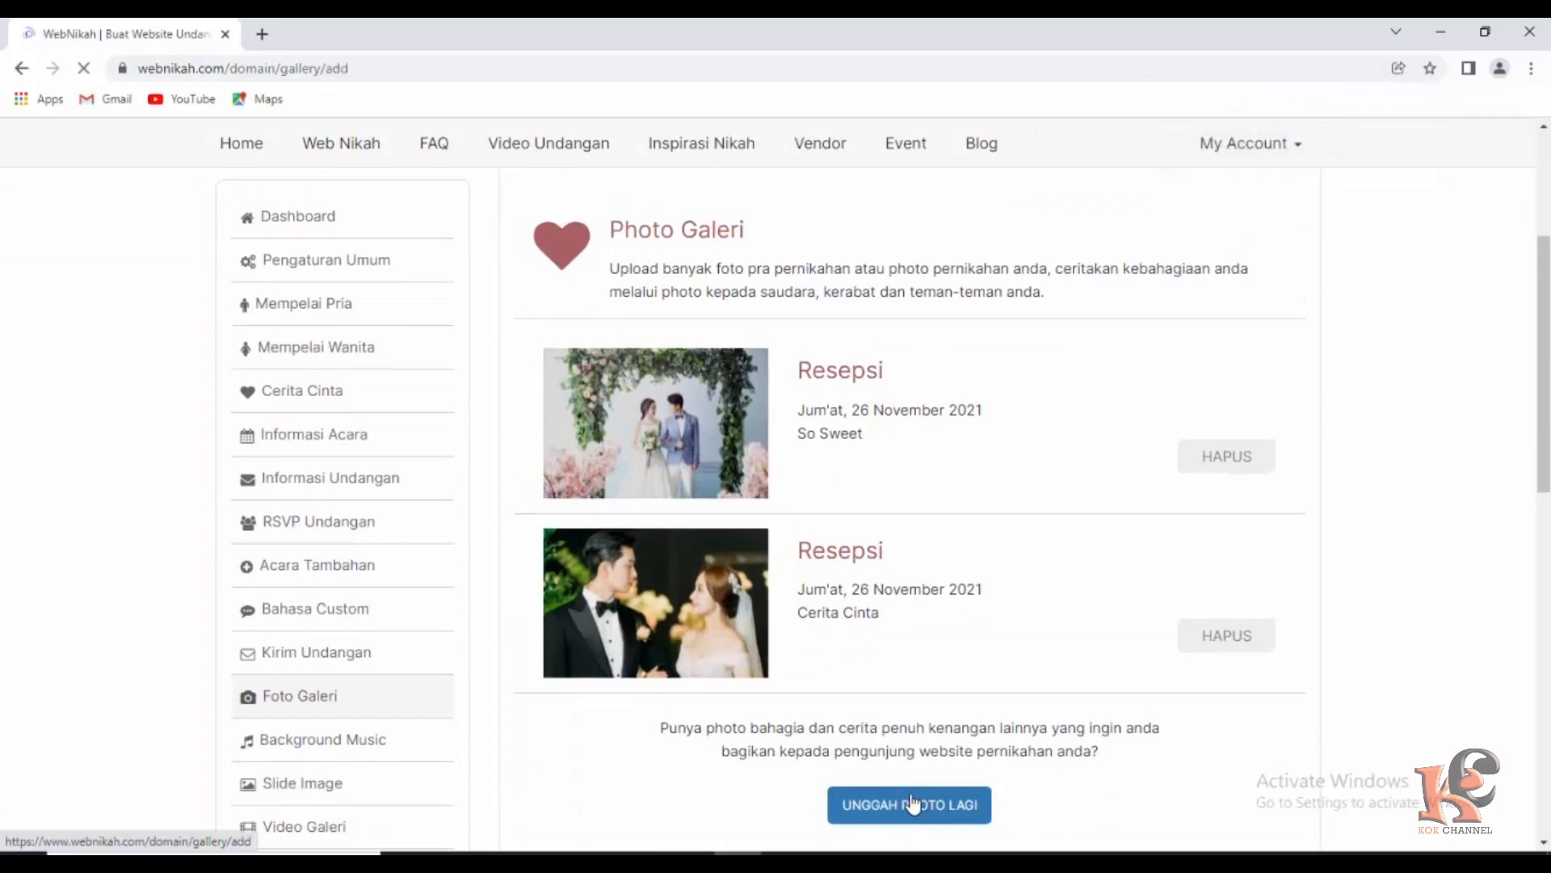
{"action": "scroll", "coordinate": [908, 689], "scroll_direction": "down", "scroll_amount": 4}
{"action": "left_click", "coordinate": [799, 386]}
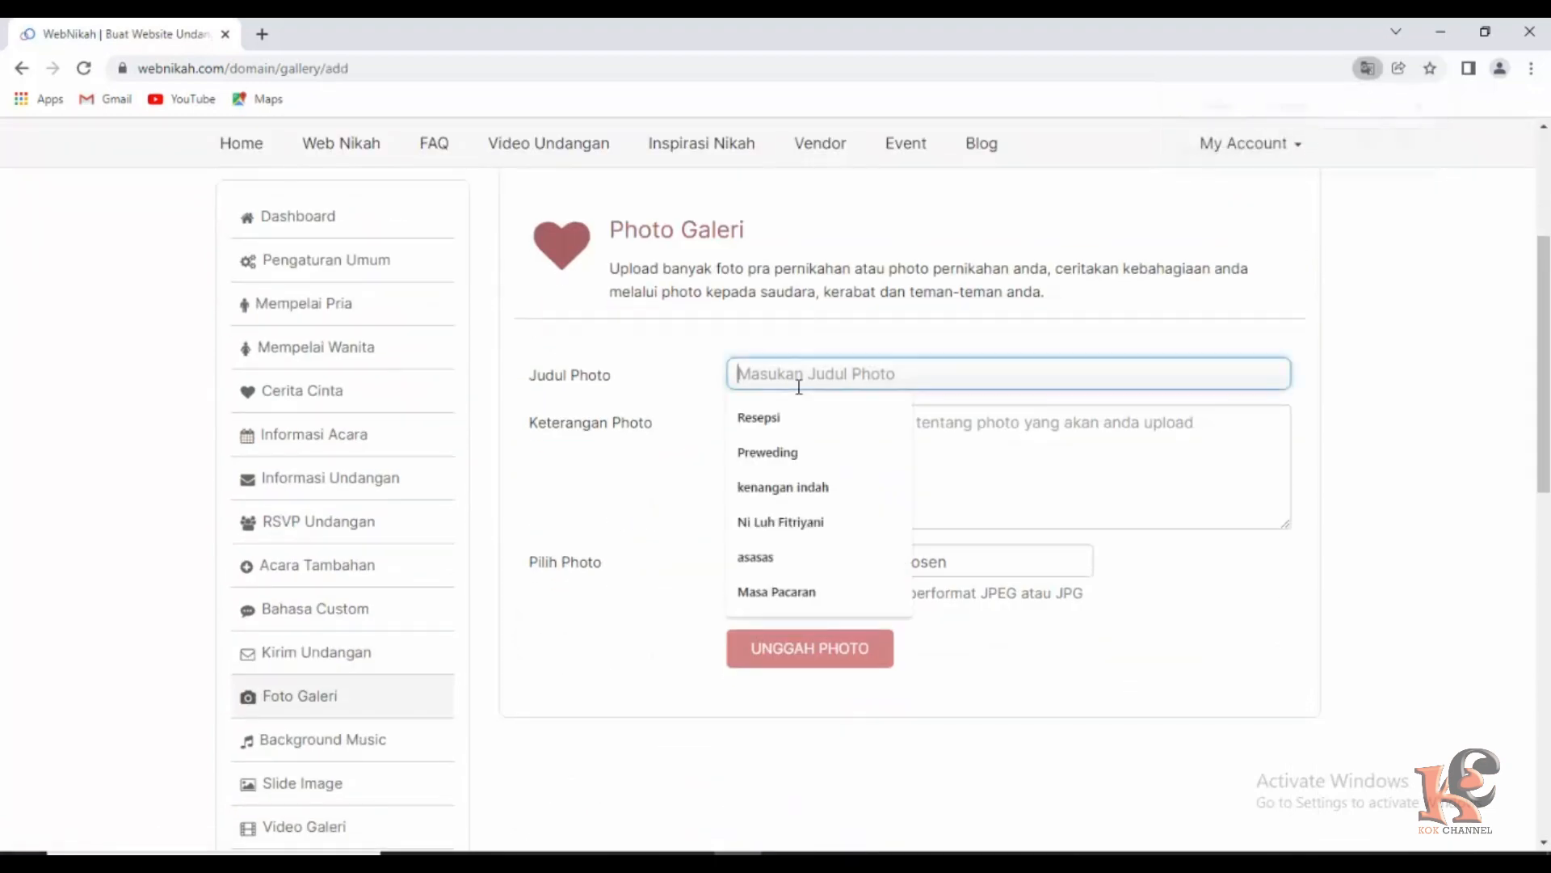
{"action": "left_click", "coordinate": [770, 425]}
{"action": "left_click", "coordinate": [797, 440]}
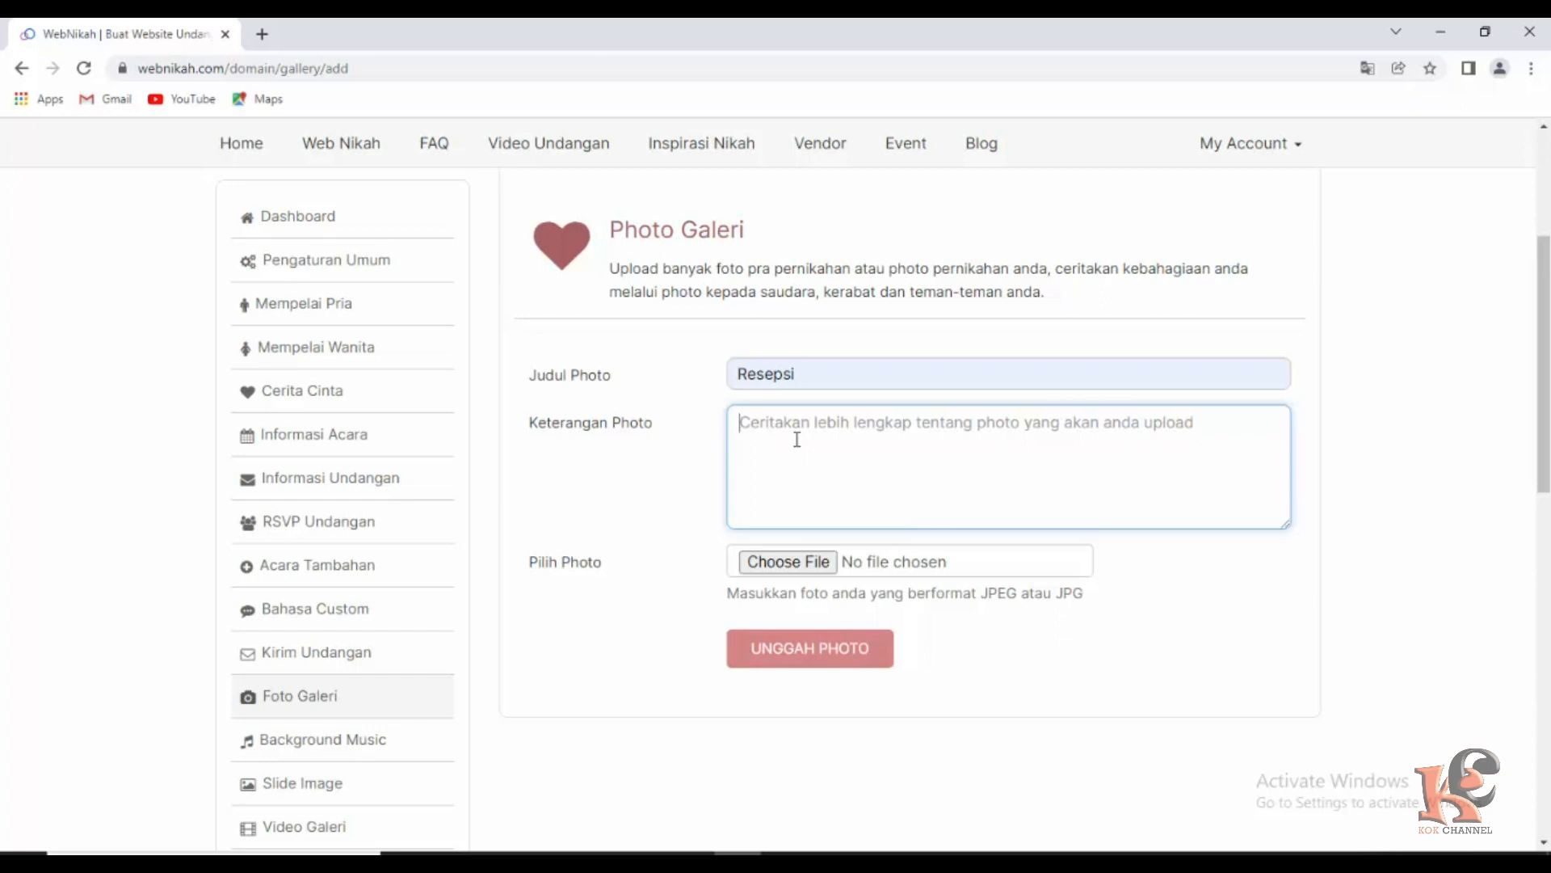
{"action": "type", "text": "Cinta Sejati"}
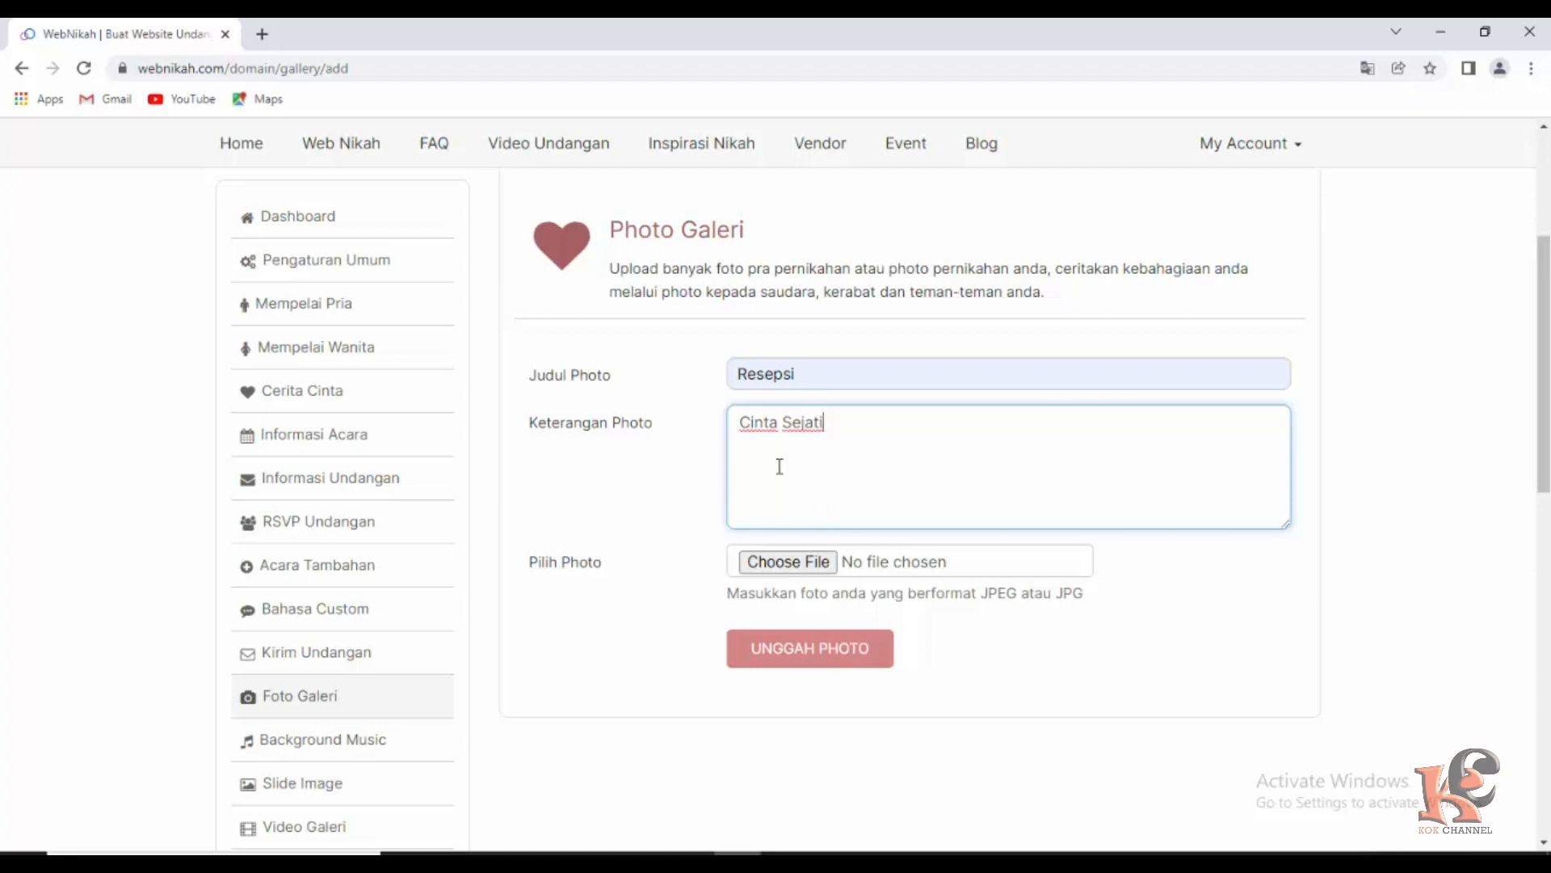
Attach the standing couple portrait 0337895f image and upload the photo.
{"action": "left_click", "coordinate": [789, 566]}
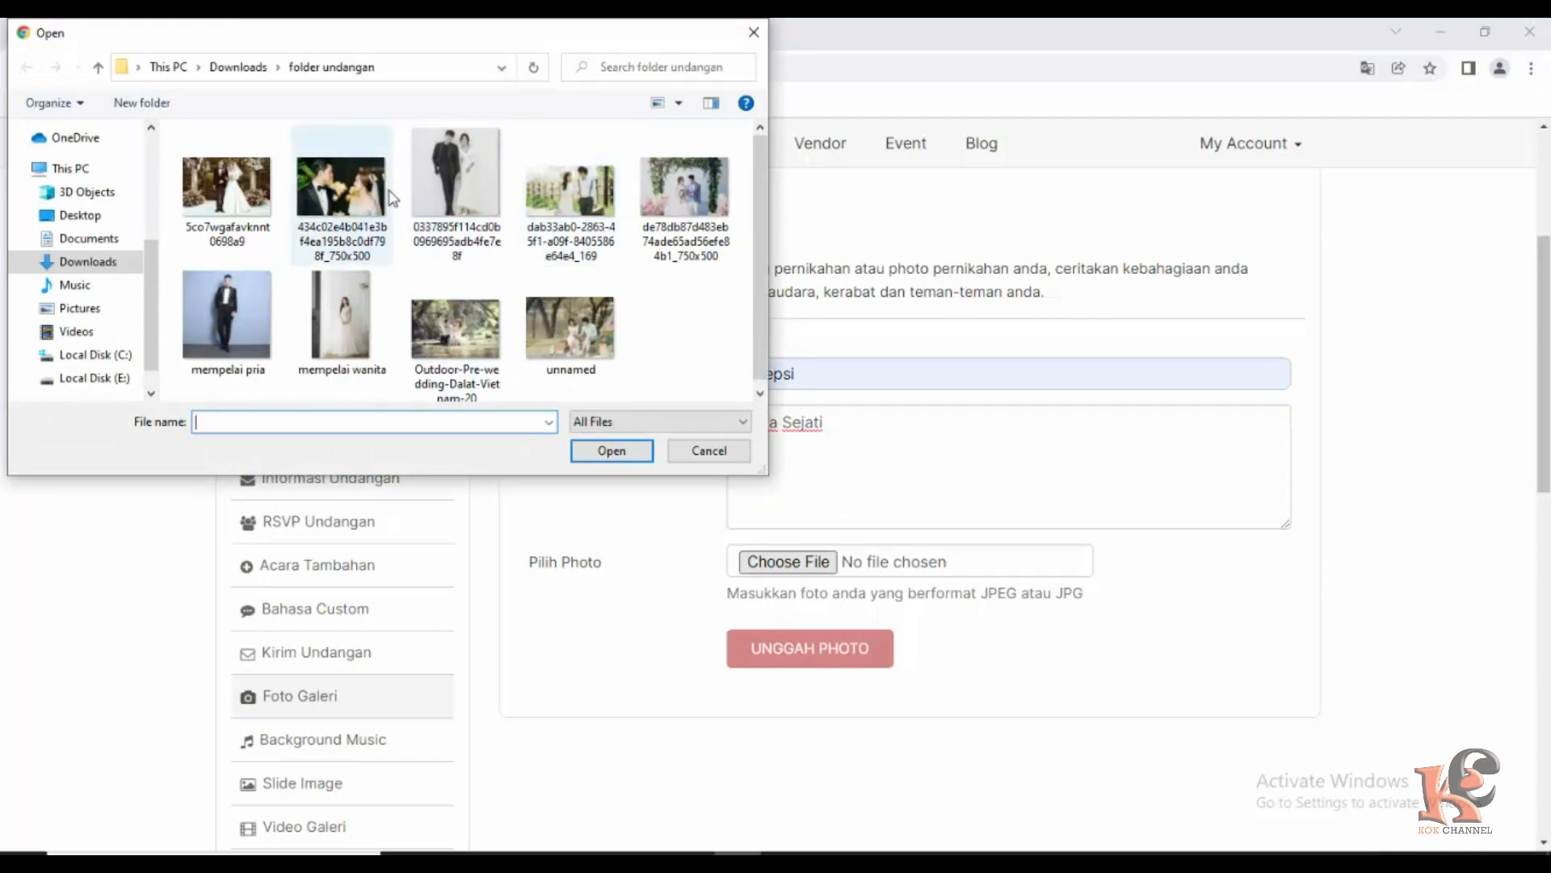
{"action": "left_click", "coordinate": [459, 189]}
{"action": "left_click", "coordinate": [615, 452]}
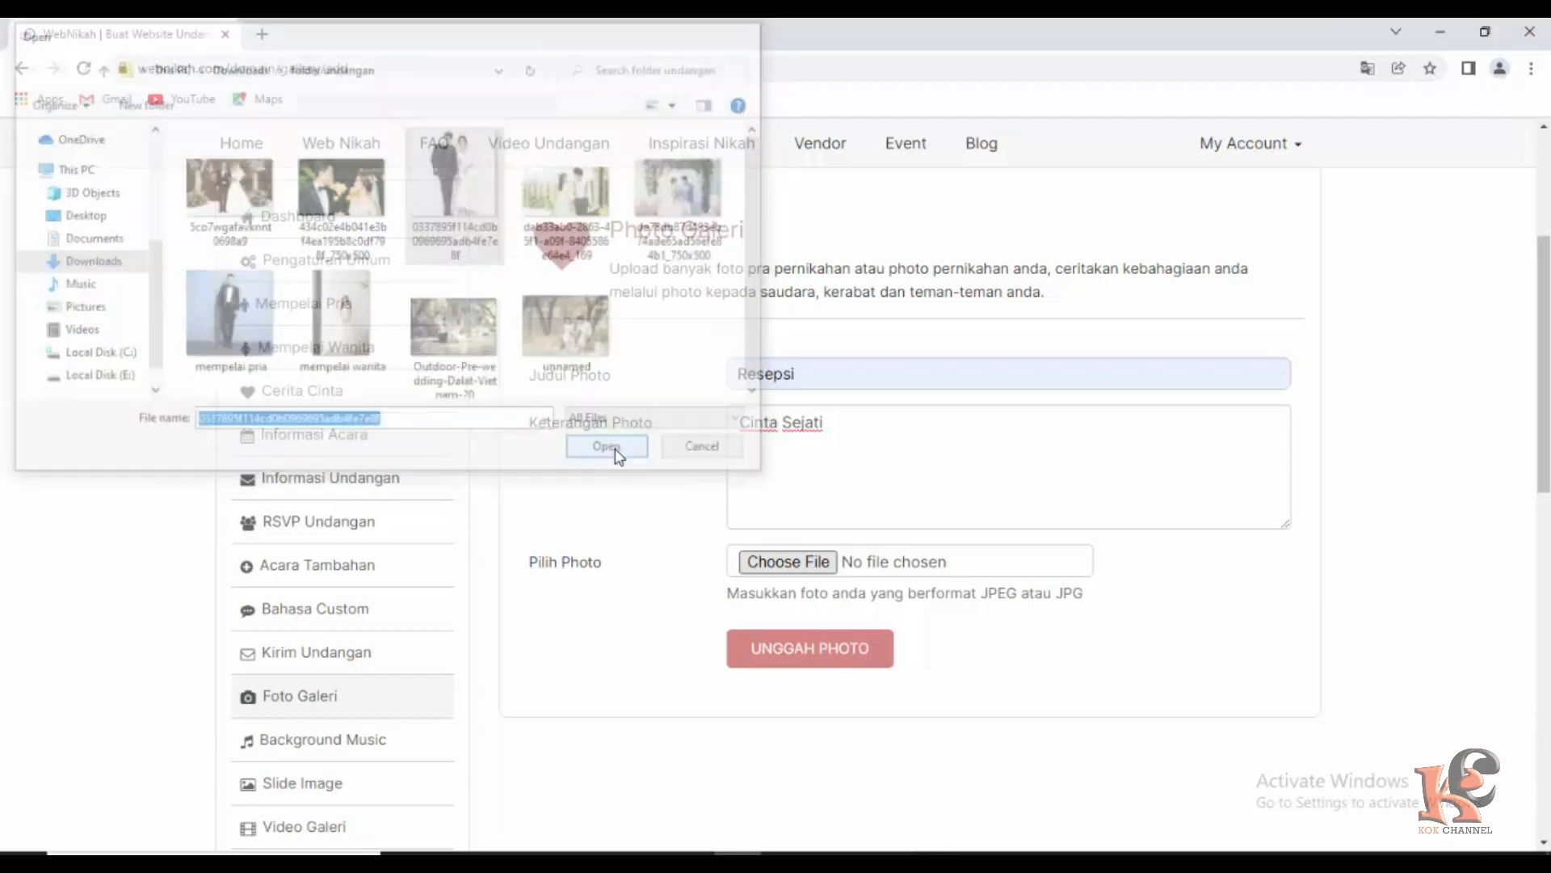
{"action": "left_click", "coordinate": [820, 649]}
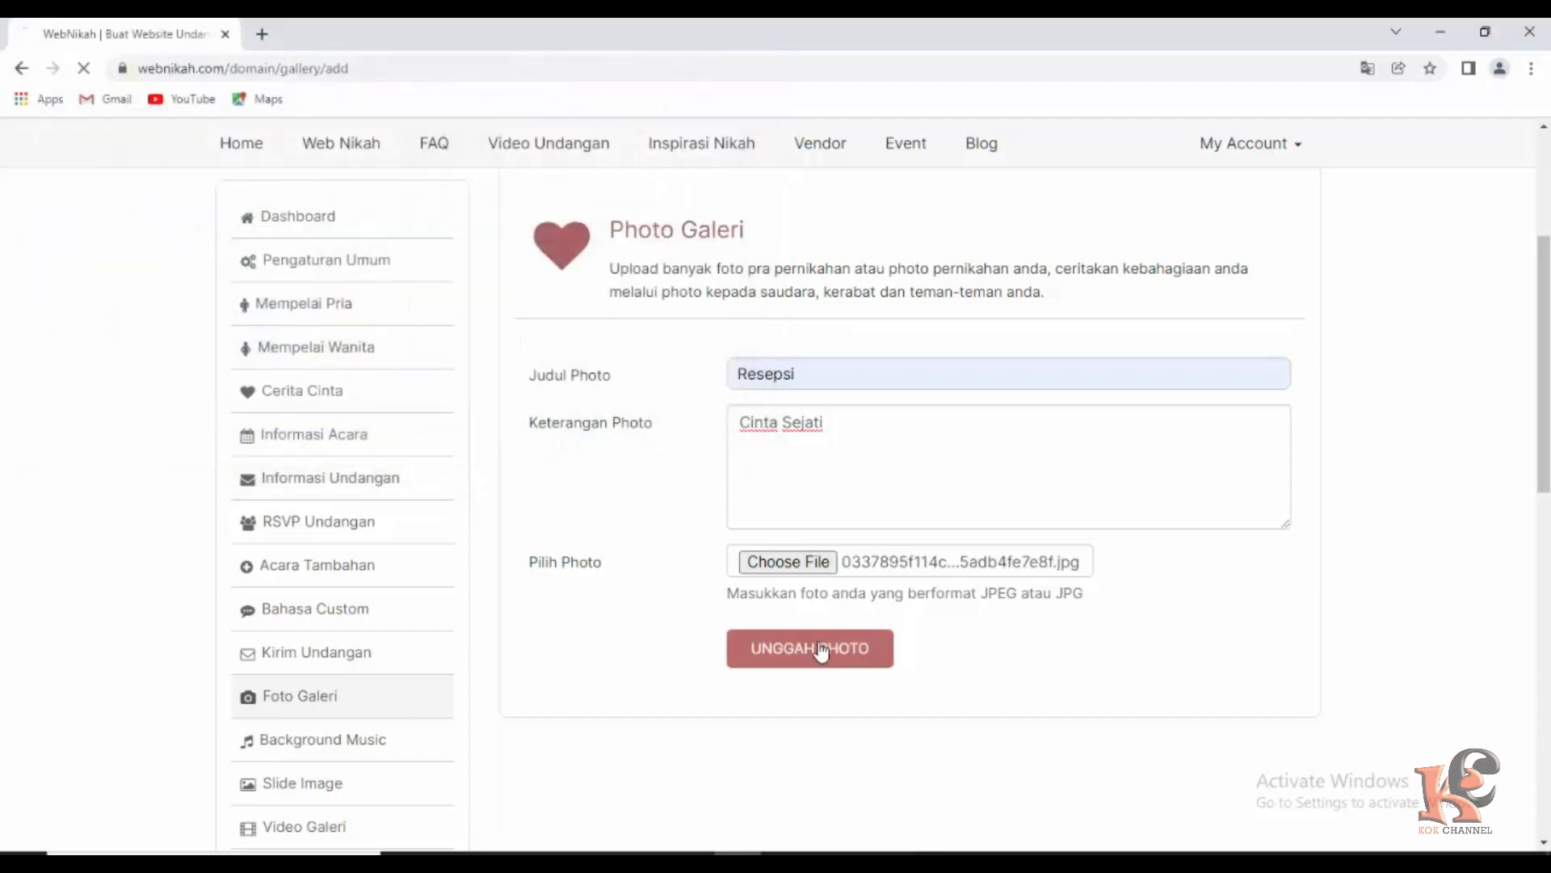
Scroll the Photo Galeri page to find the notice that the Cinta Sejati photo was saved.
{"action": "scroll", "coordinate": [376, 589], "scroll_direction": "down", "scroll_amount": 7}
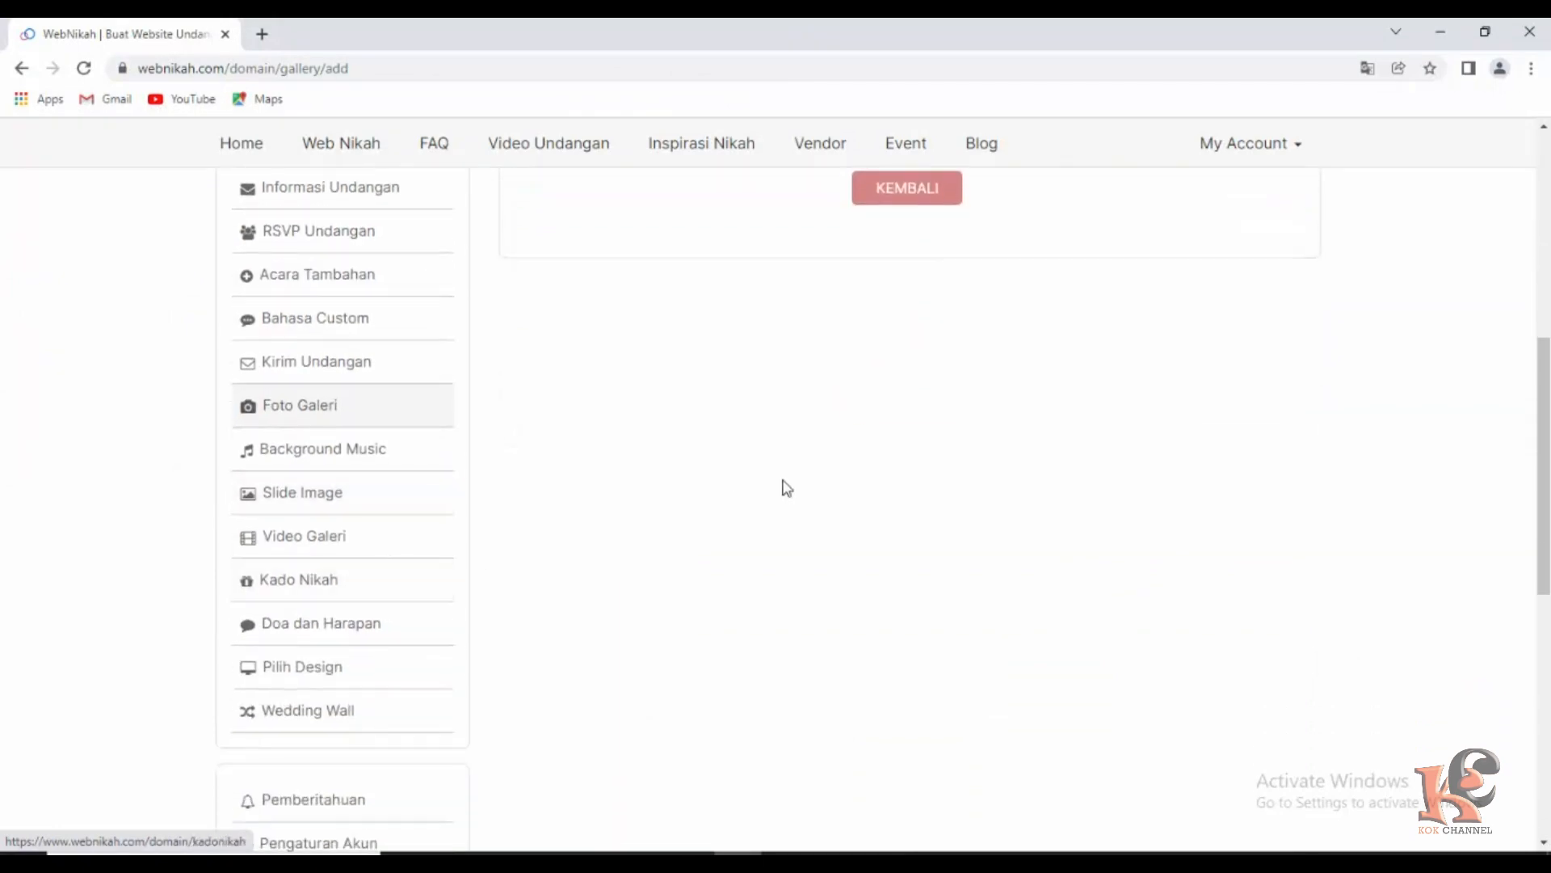
{"action": "scroll", "coordinate": [767, 492], "scroll_direction": "up", "scroll_amount": 8}
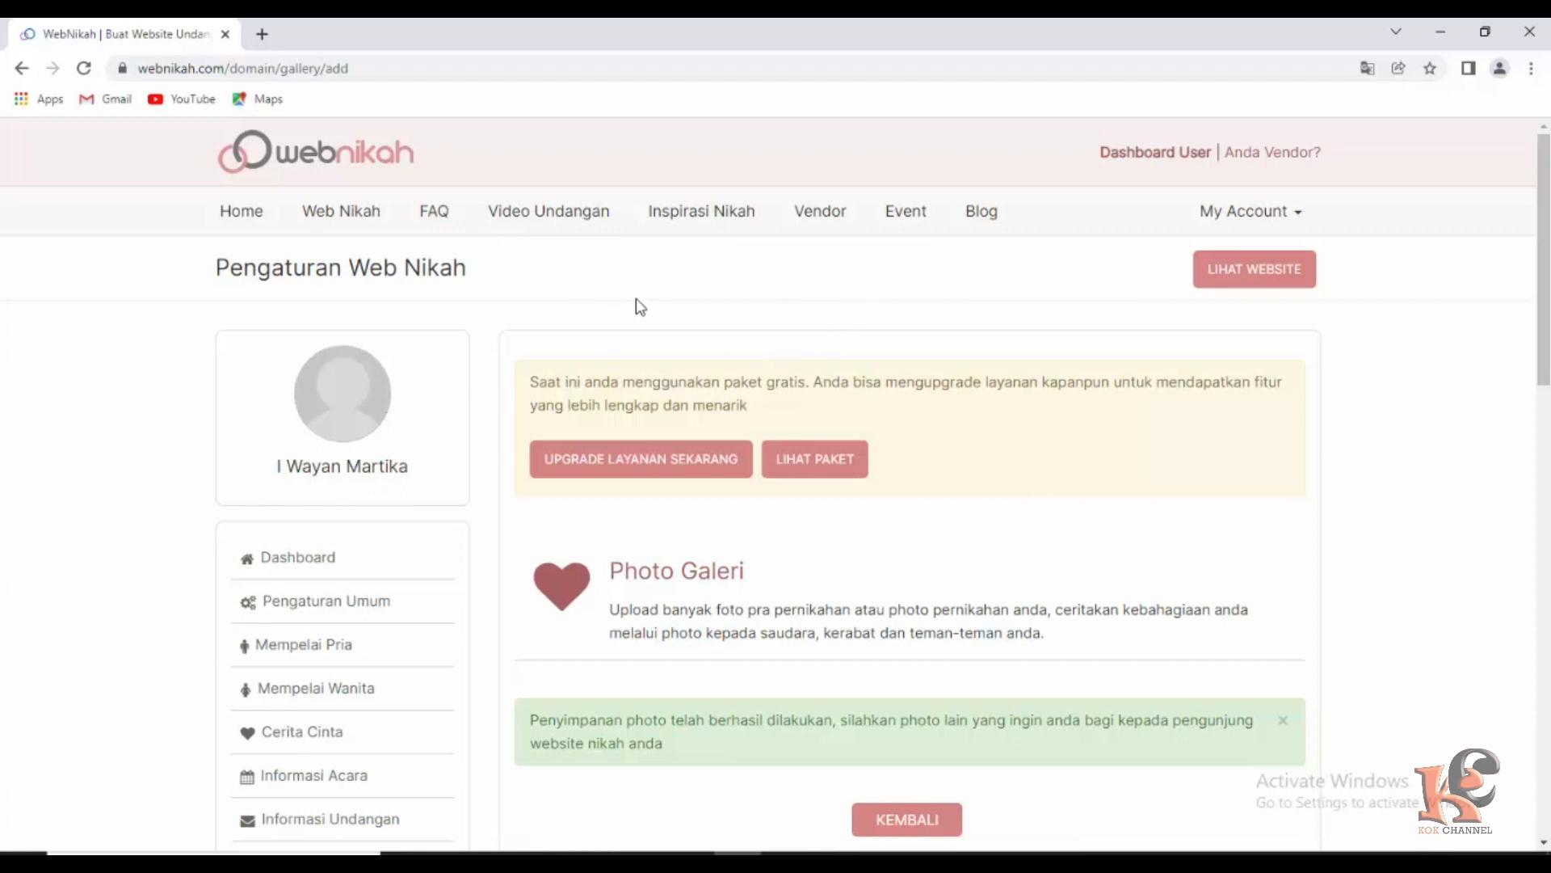
{"action": "scroll", "coordinate": [307, 601], "scroll_direction": "down", "scroll_amount": 3}
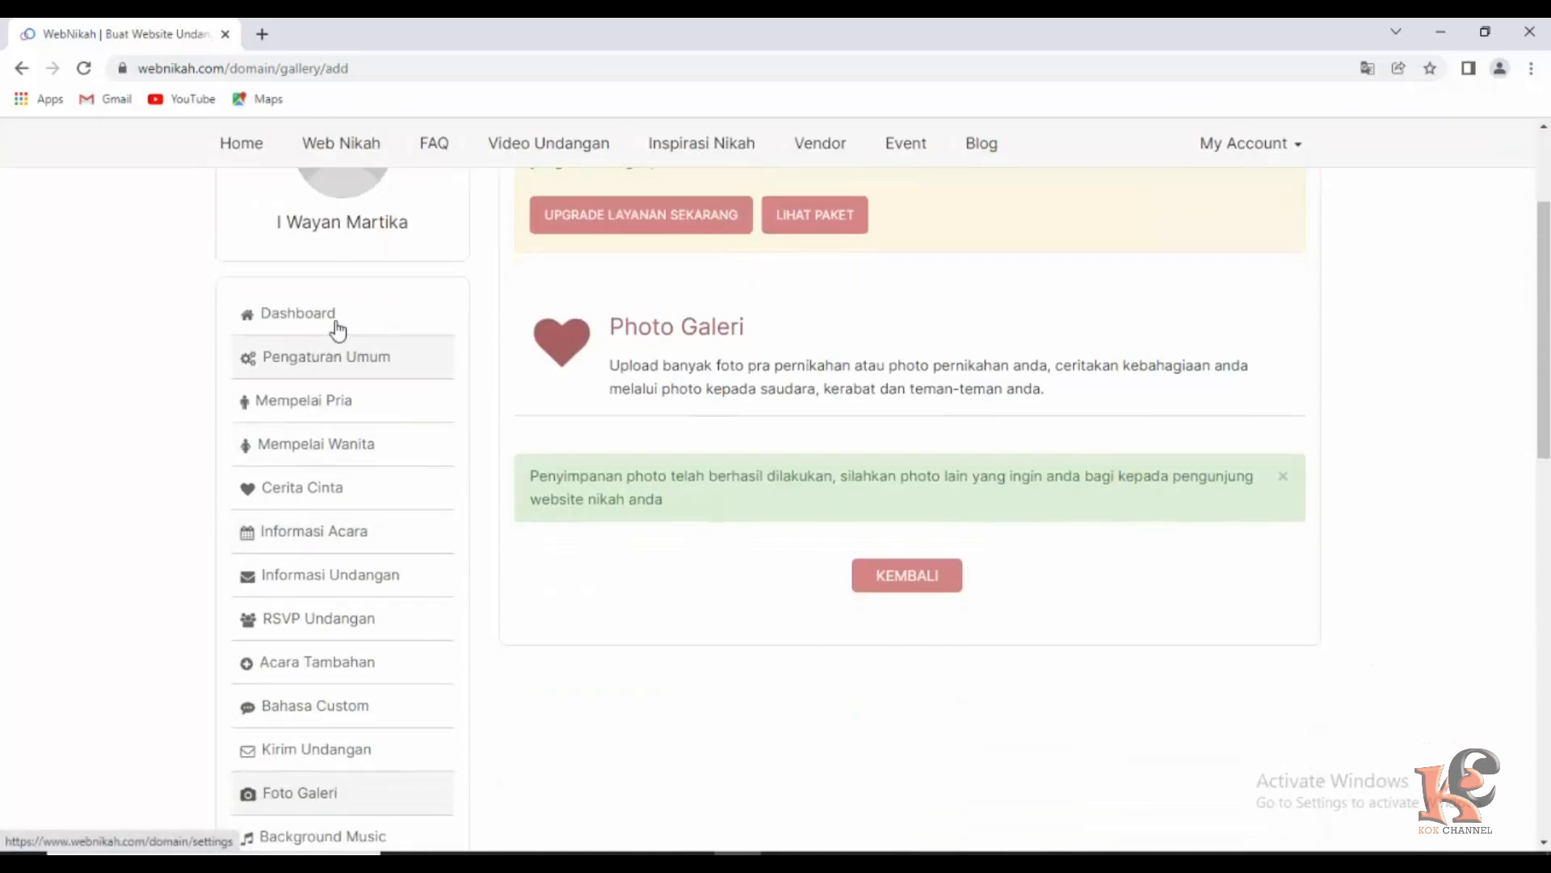
{"action": "scroll", "coordinate": [404, 566], "scroll_direction": "down", "scroll_amount": 6}
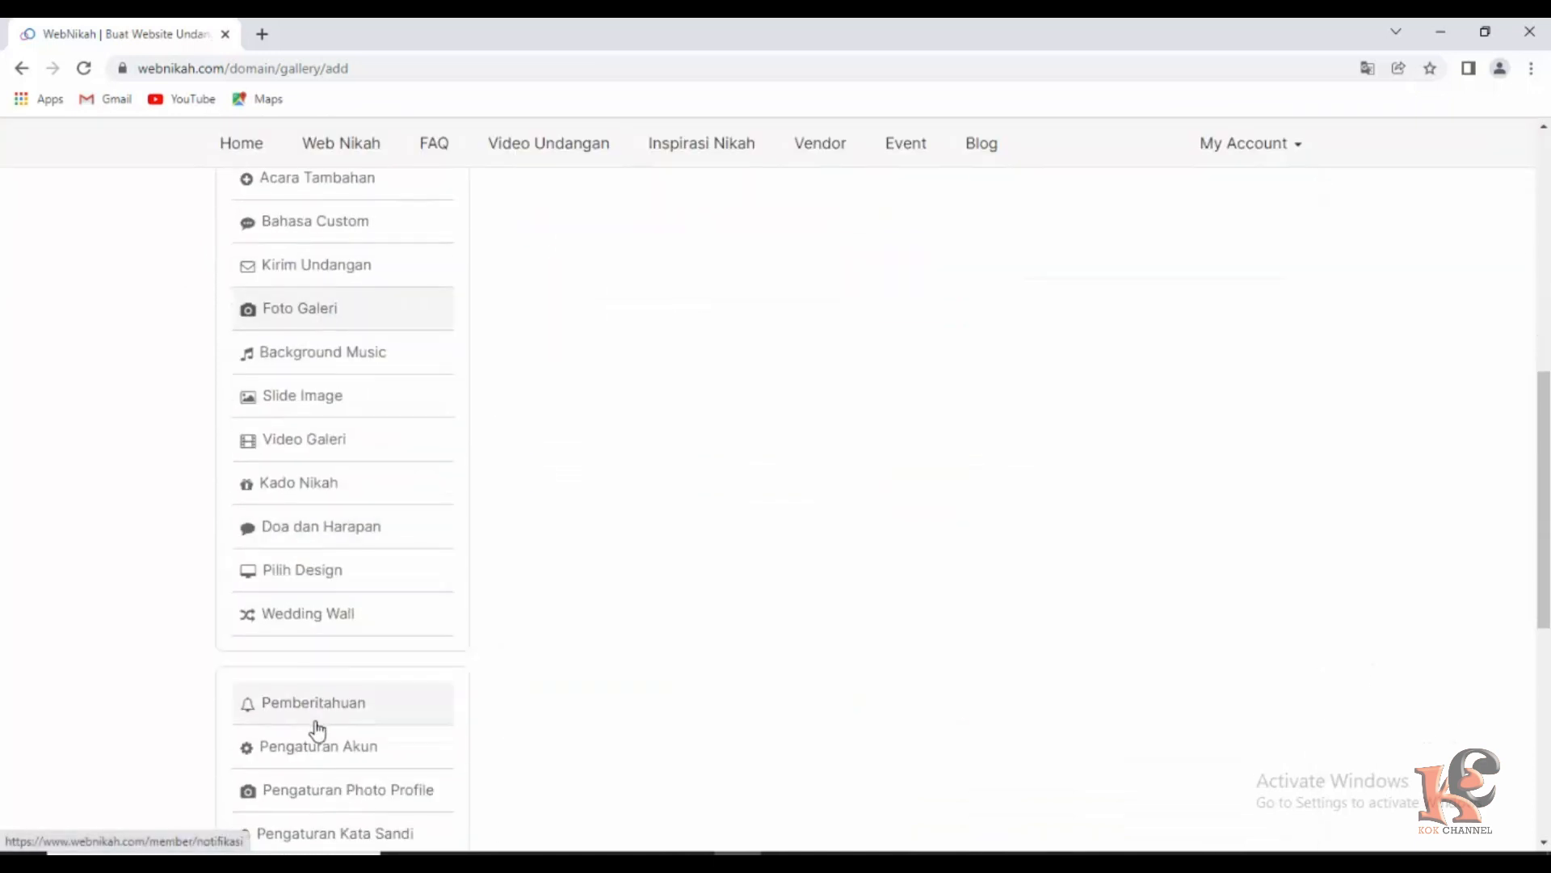
{"action": "scroll", "coordinate": [318, 719], "scroll_direction": "down", "scroll_amount": 2}
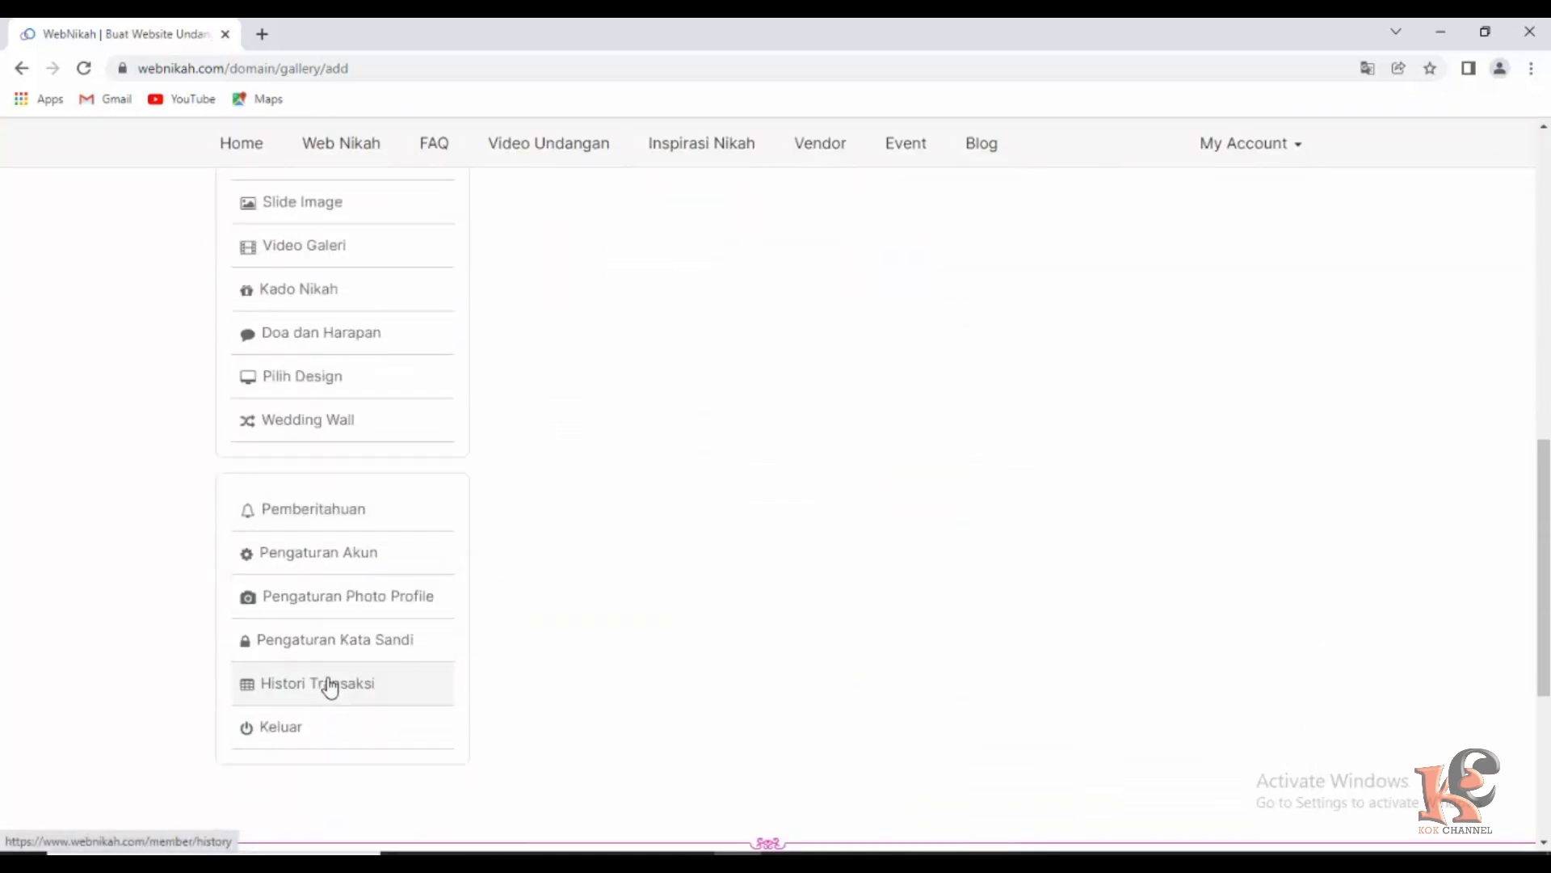
{"action": "scroll", "coordinate": [330, 687], "scroll_direction": "up", "scroll_amount": 5}
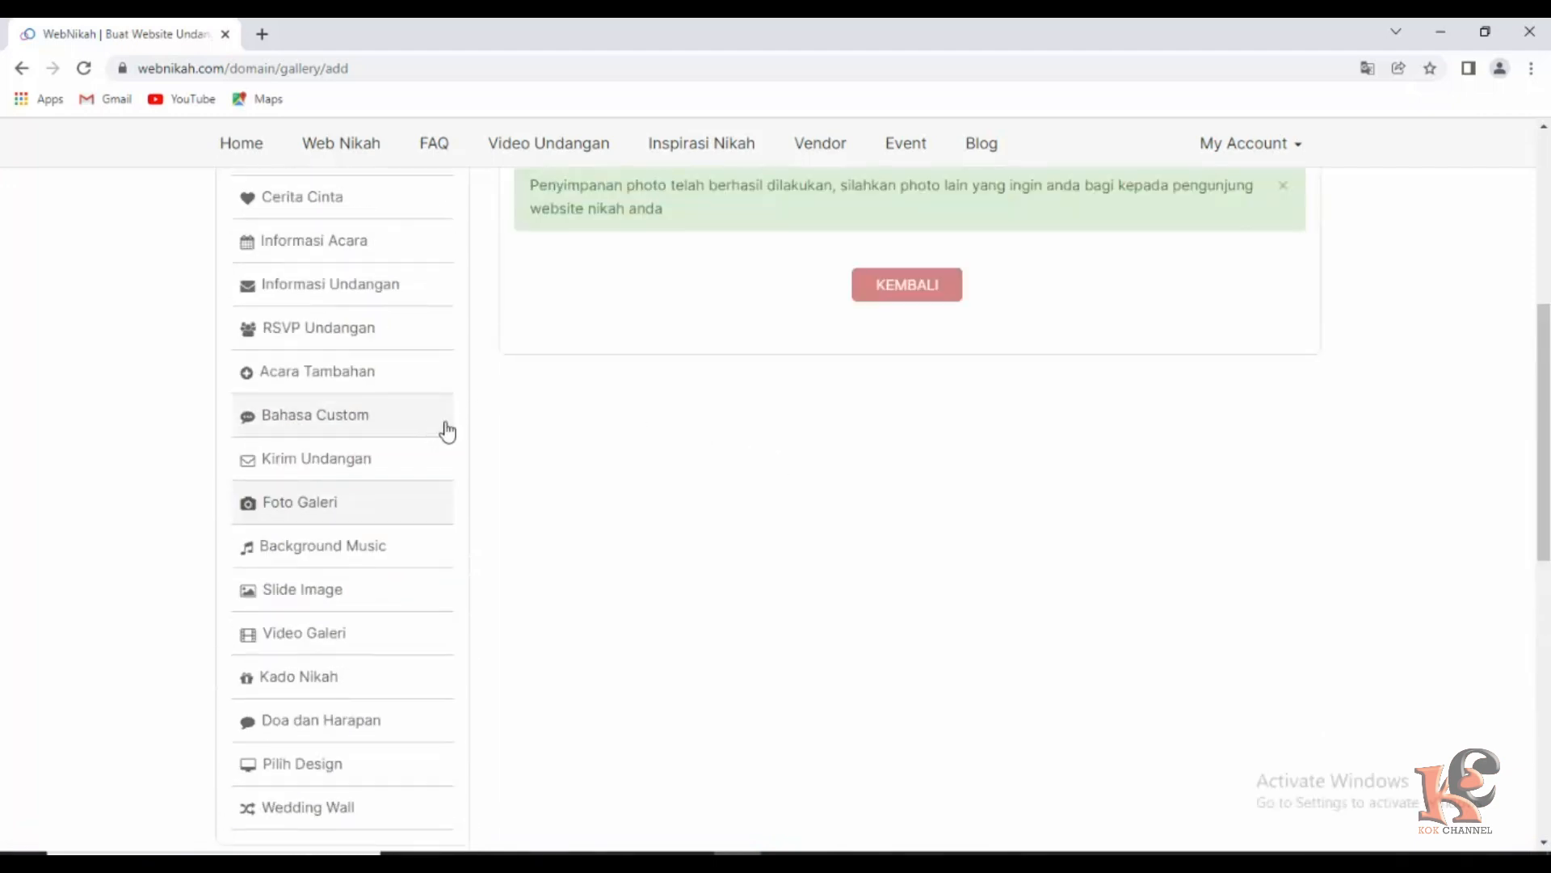
{"action": "scroll", "coordinate": [468, 412], "scroll_direction": "up", "scroll_amount": 3}
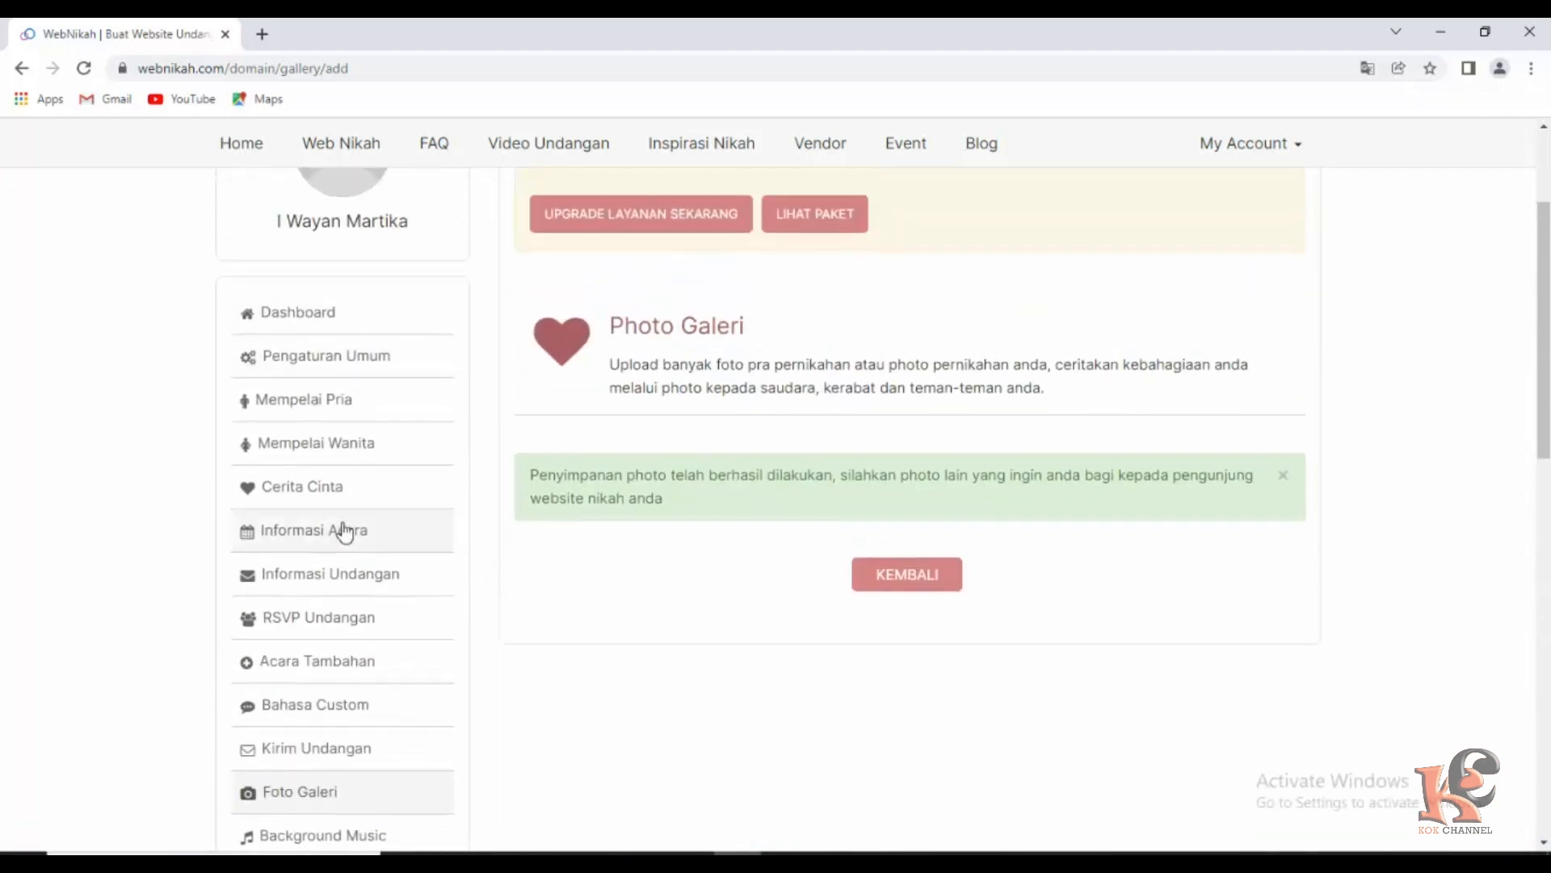
{"action": "scroll", "coordinate": [341, 529], "scroll_direction": "down", "scroll_amount": 5}
{"action": "scroll", "coordinate": [665, 540], "scroll_direction": "up", "scroll_amount": 8}
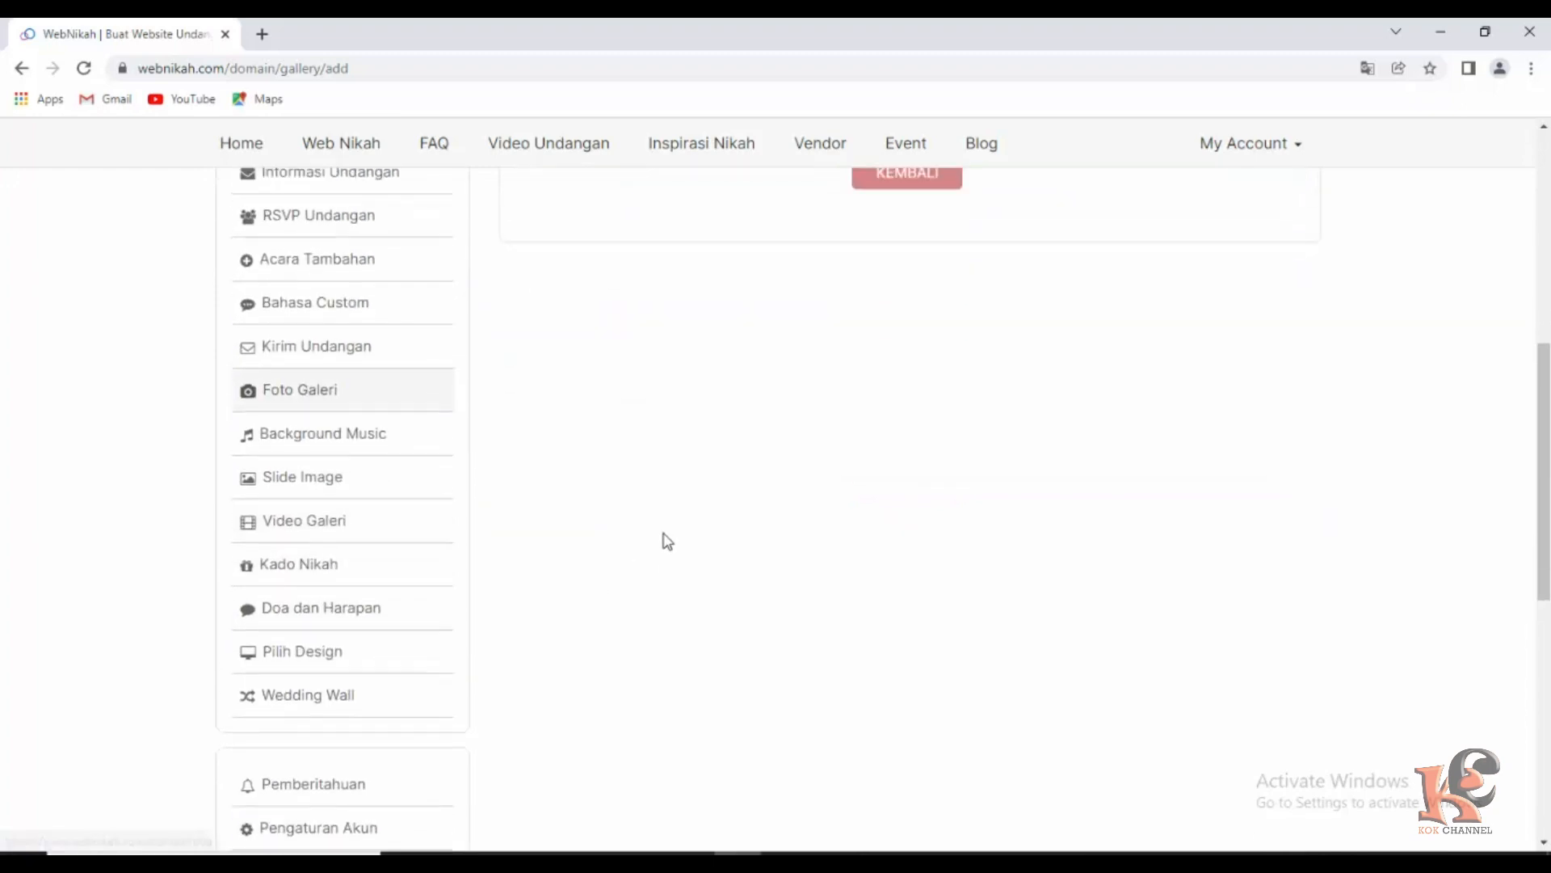
{"action": "scroll", "coordinate": [665, 521], "scroll_direction": "down", "scroll_amount": 2}
{"action": "scroll", "coordinate": [661, 520], "scroll_direction": "up", "scroll_amount": 2}
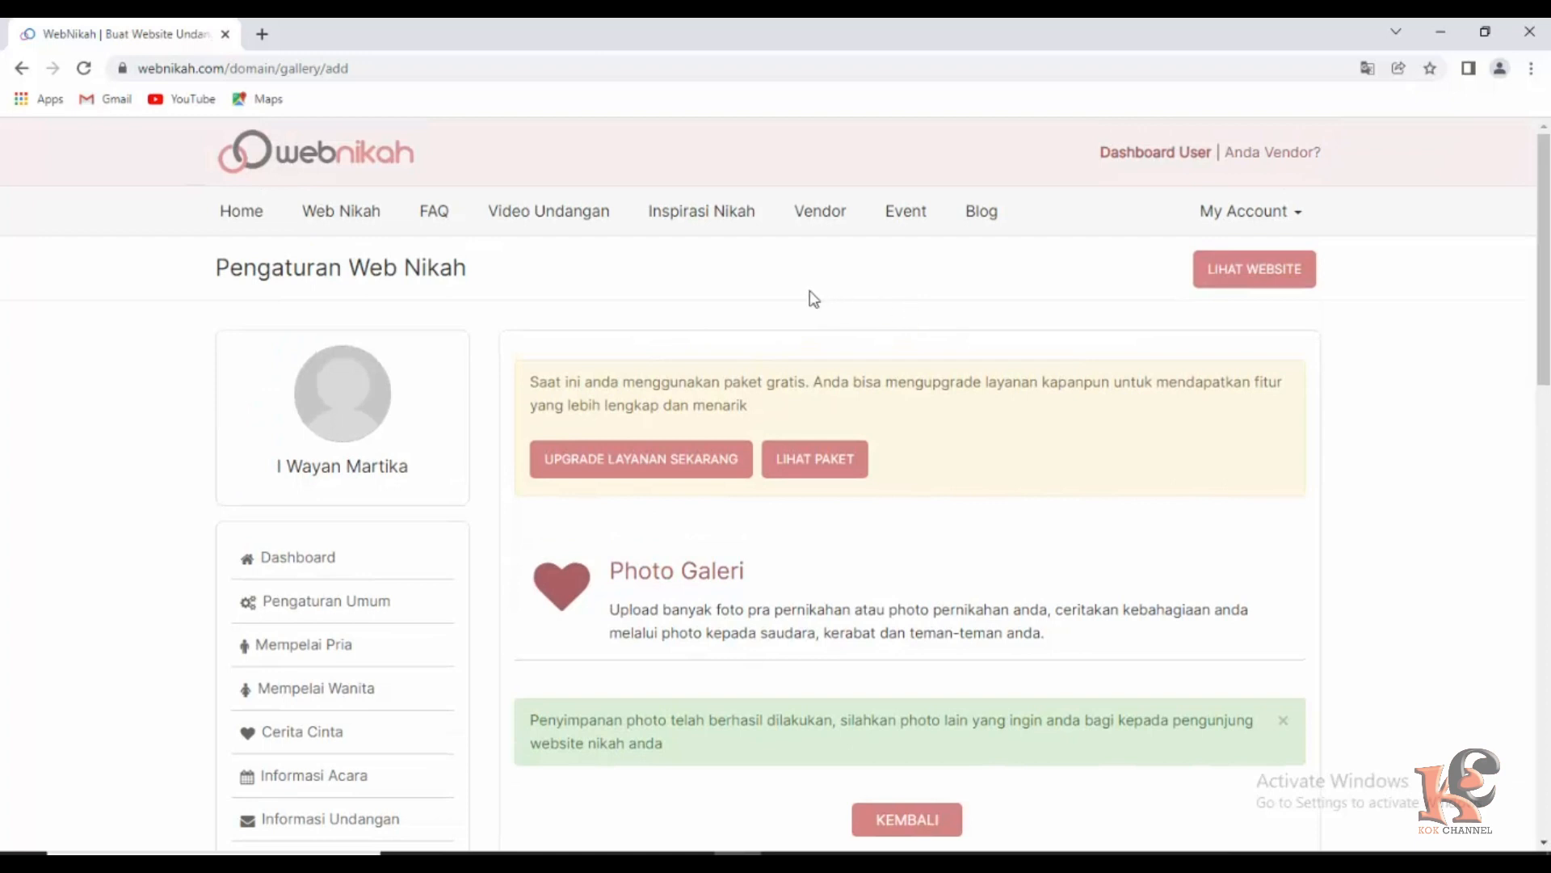
Open the published SON & LISA site in a new tab and open its invitation.
{"action": "left_click", "coordinate": [1249, 271]}
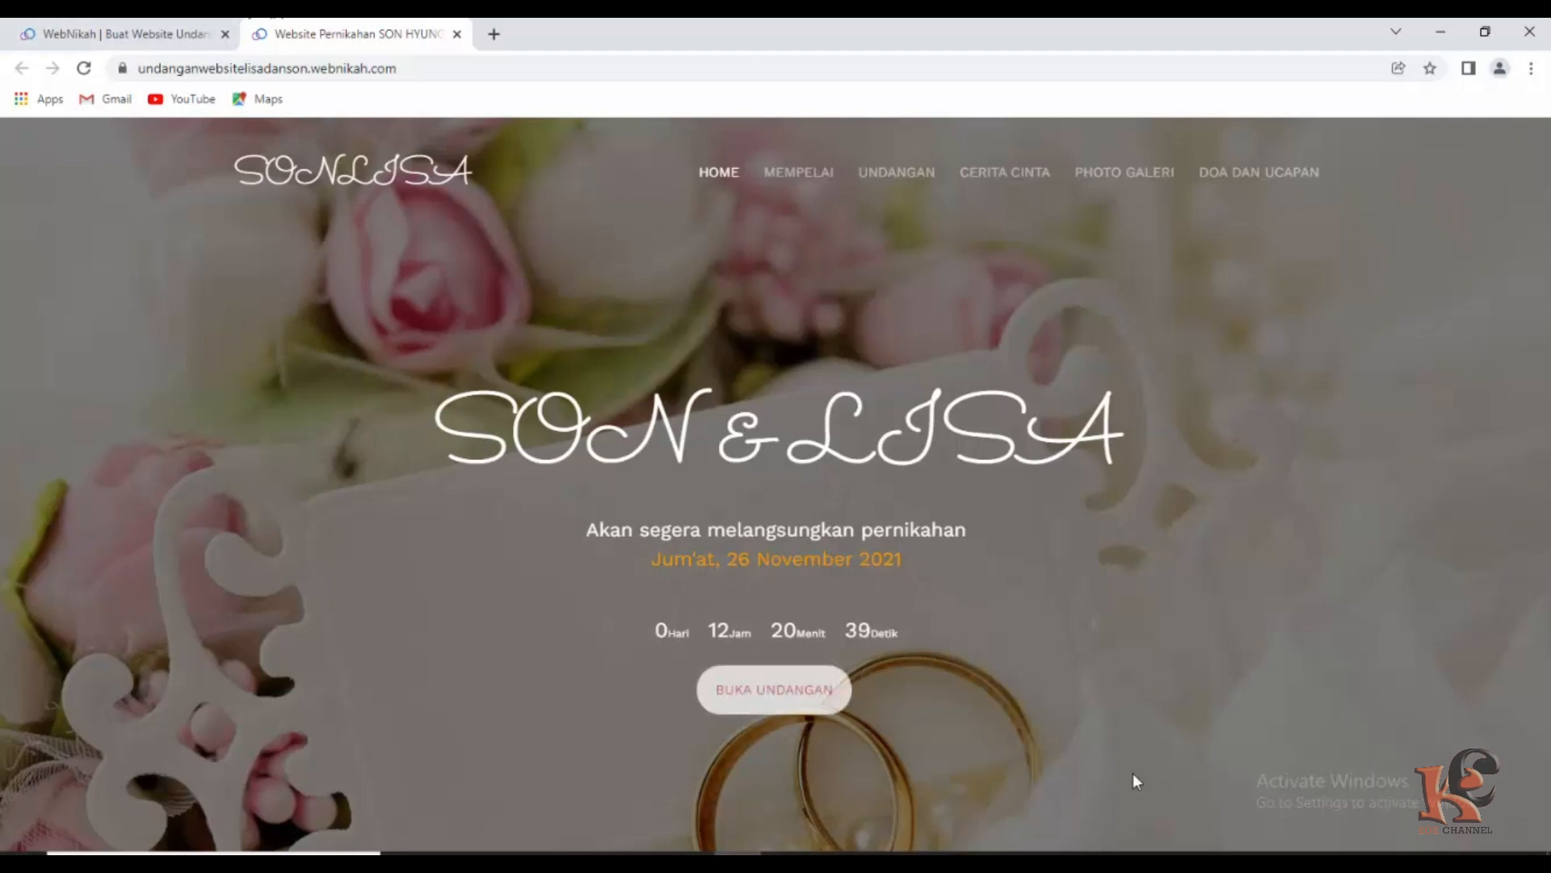
{"action": "left_click", "coordinate": [780, 702]}
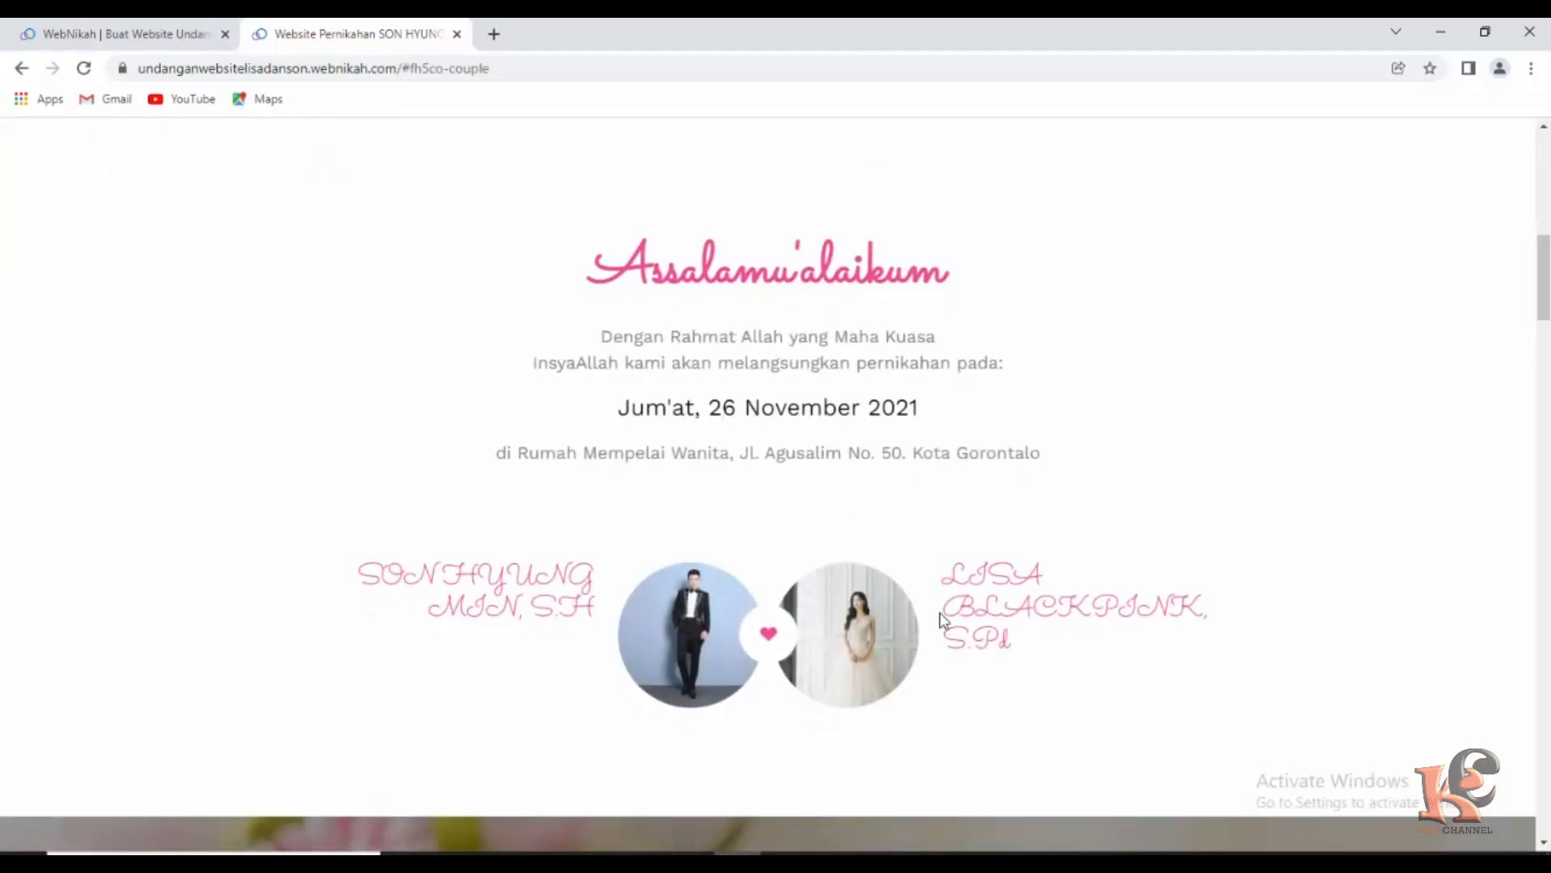
{"action": "scroll", "coordinate": [891, 521], "scroll_direction": "down", "scroll_amount": 2}
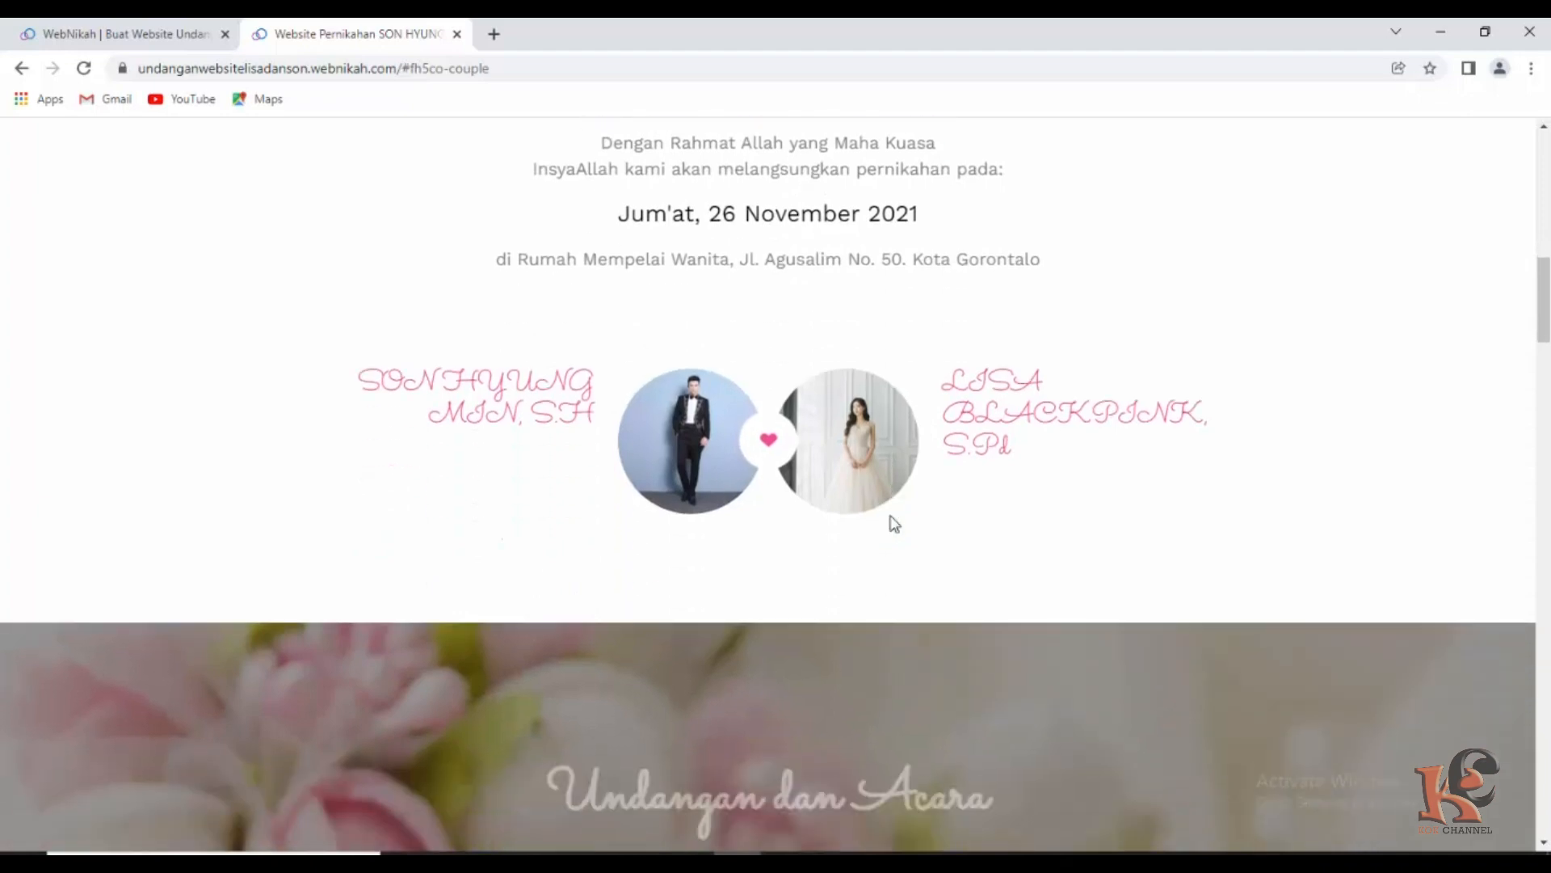
{"action": "scroll", "coordinate": [893, 524], "scroll_direction": "down", "scroll_amount": 5}
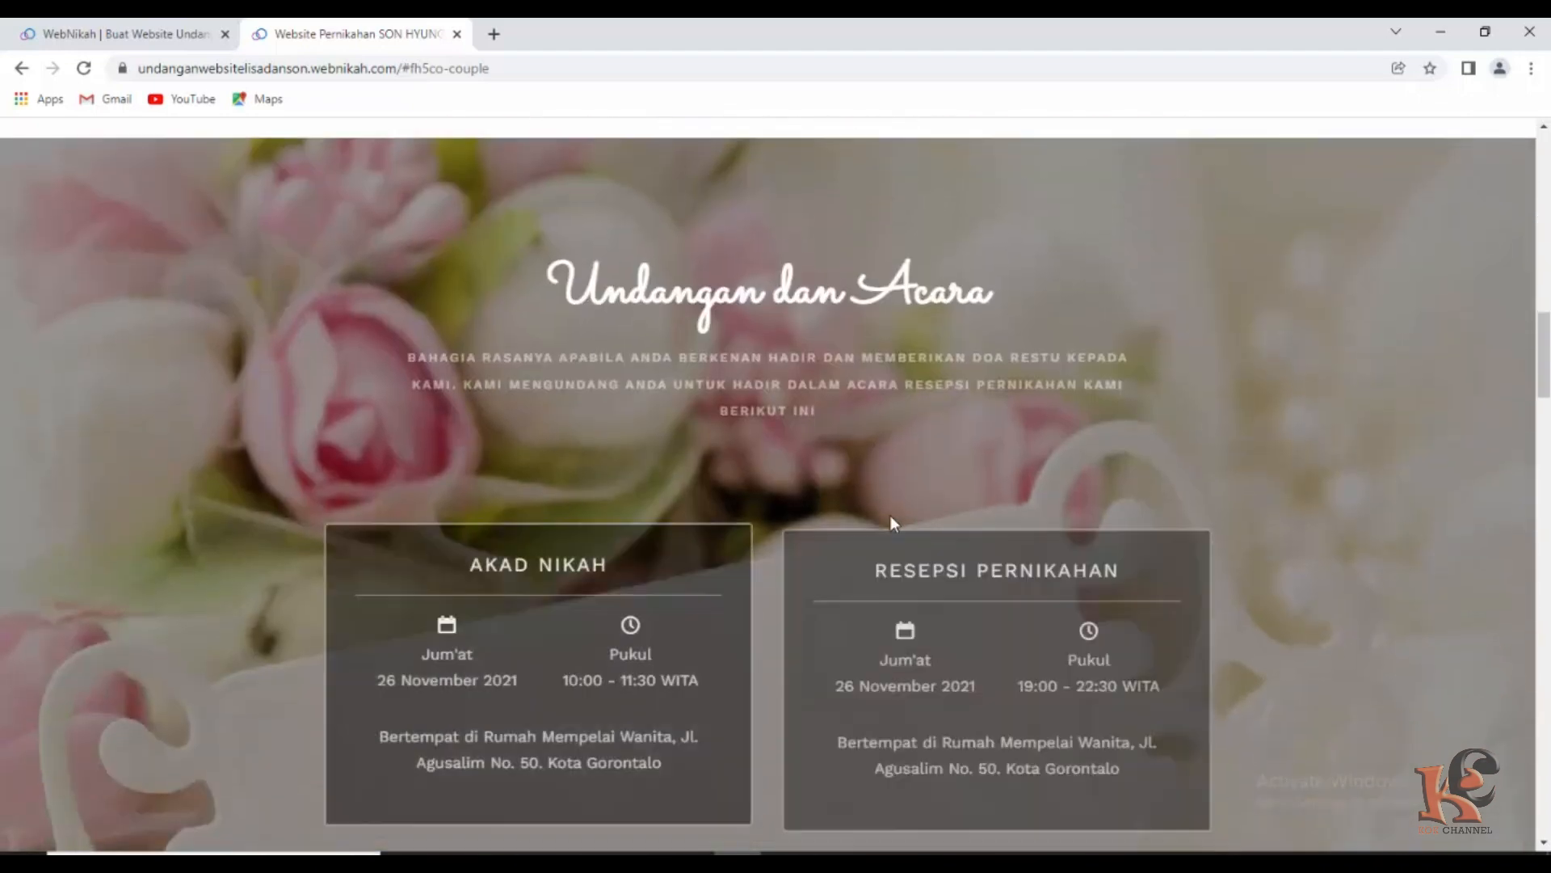
Scroll through the invitation details and Cerita Cinta timeline to the three Resepsi photos.
{"action": "scroll", "coordinate": [838, 526], "scroll_direction": "down", "scroll_amount": 2}
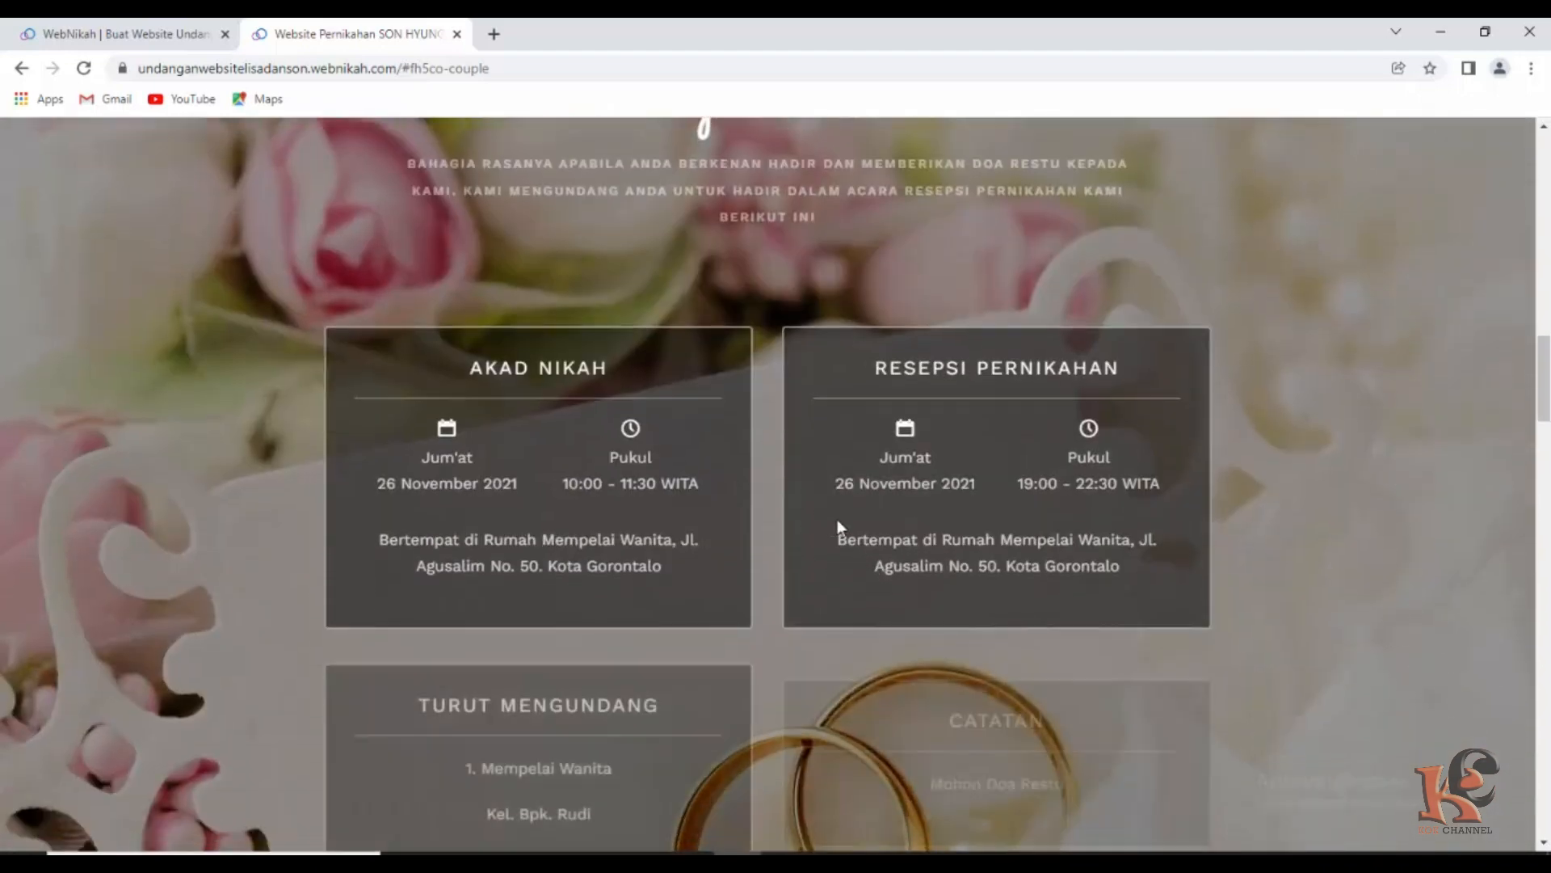
{"action": "scroll", "coordinate": [772, 565], "scroll_direction": "down", "scroll_amount": 3}
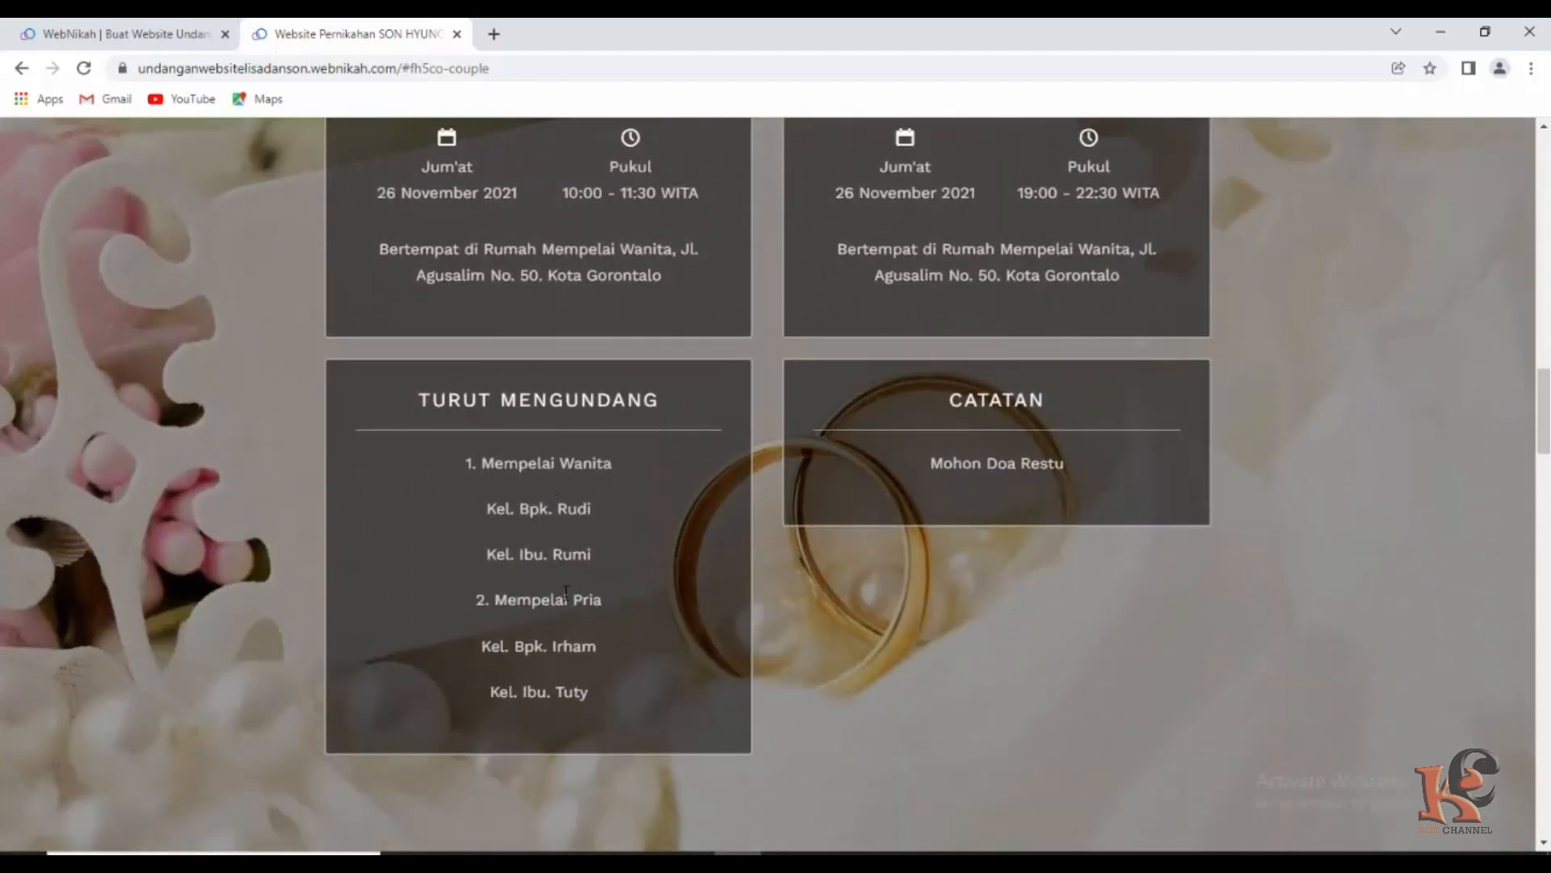
{"action": "scroll", "coordinate": [1015, 520], "scroll_direction": "down", "scroll_amount": 1}
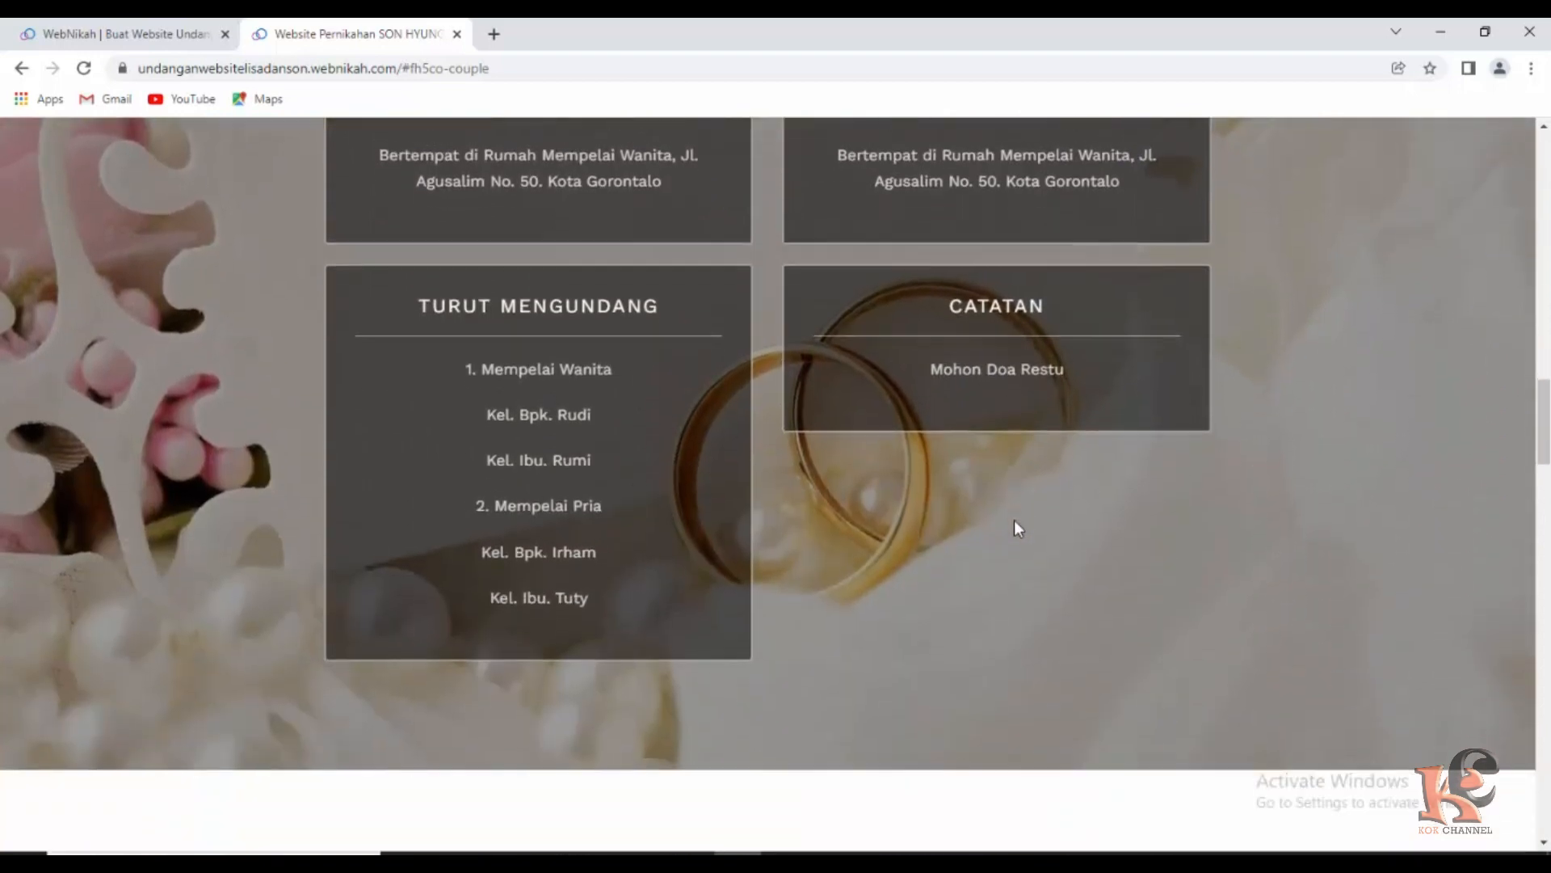
{"action": "scroll", "coordinate": [1000, 521], "scroll_direction": "down", "scroll_amount": 6}
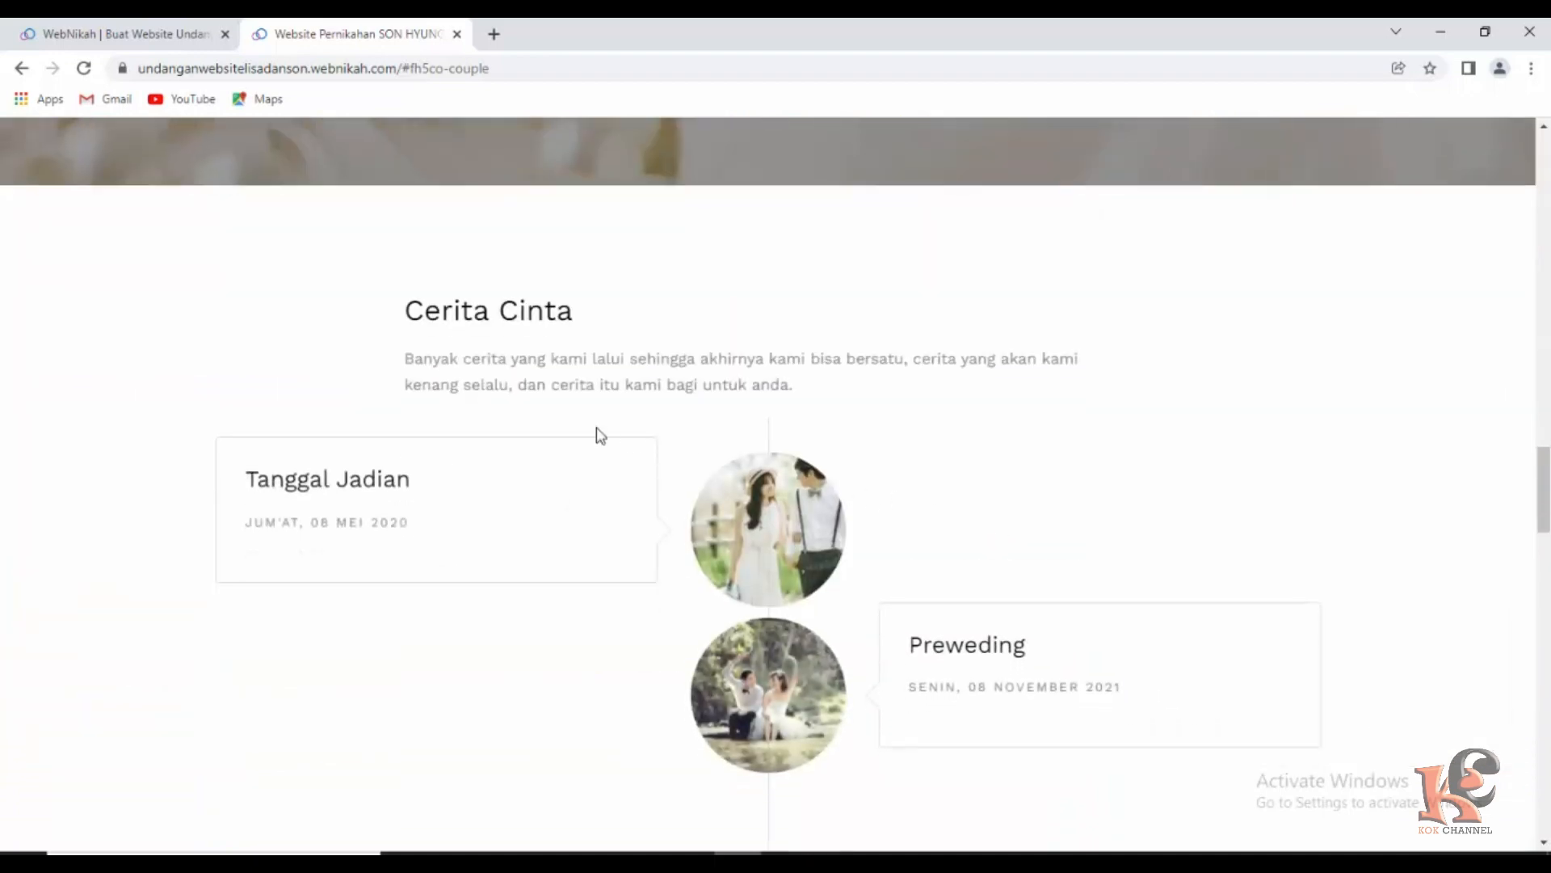
{"action": "scroll", "coordinate": [594, 437], "scroll_direction": "down", "scroll_amount": 1}
{"action": "scroll", "coordinate": [485, 420], "scroll_direction": "down", "scroll_amount": 1}
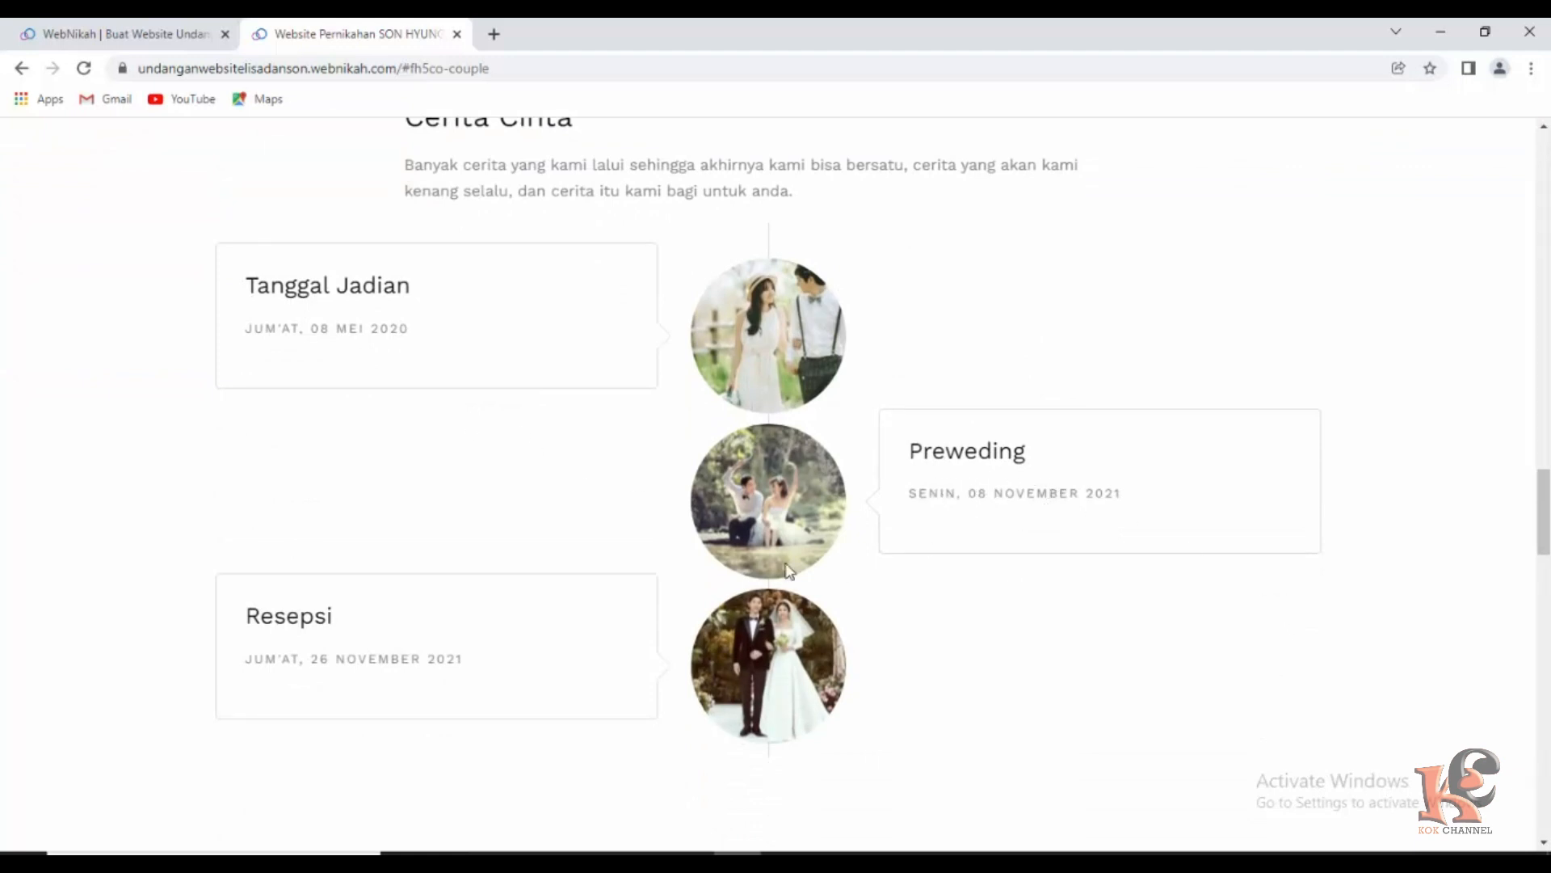
{"action": "scroll", "coordinate": [633, 641], "scroll_direction": "down", "scroll_amount": 5}
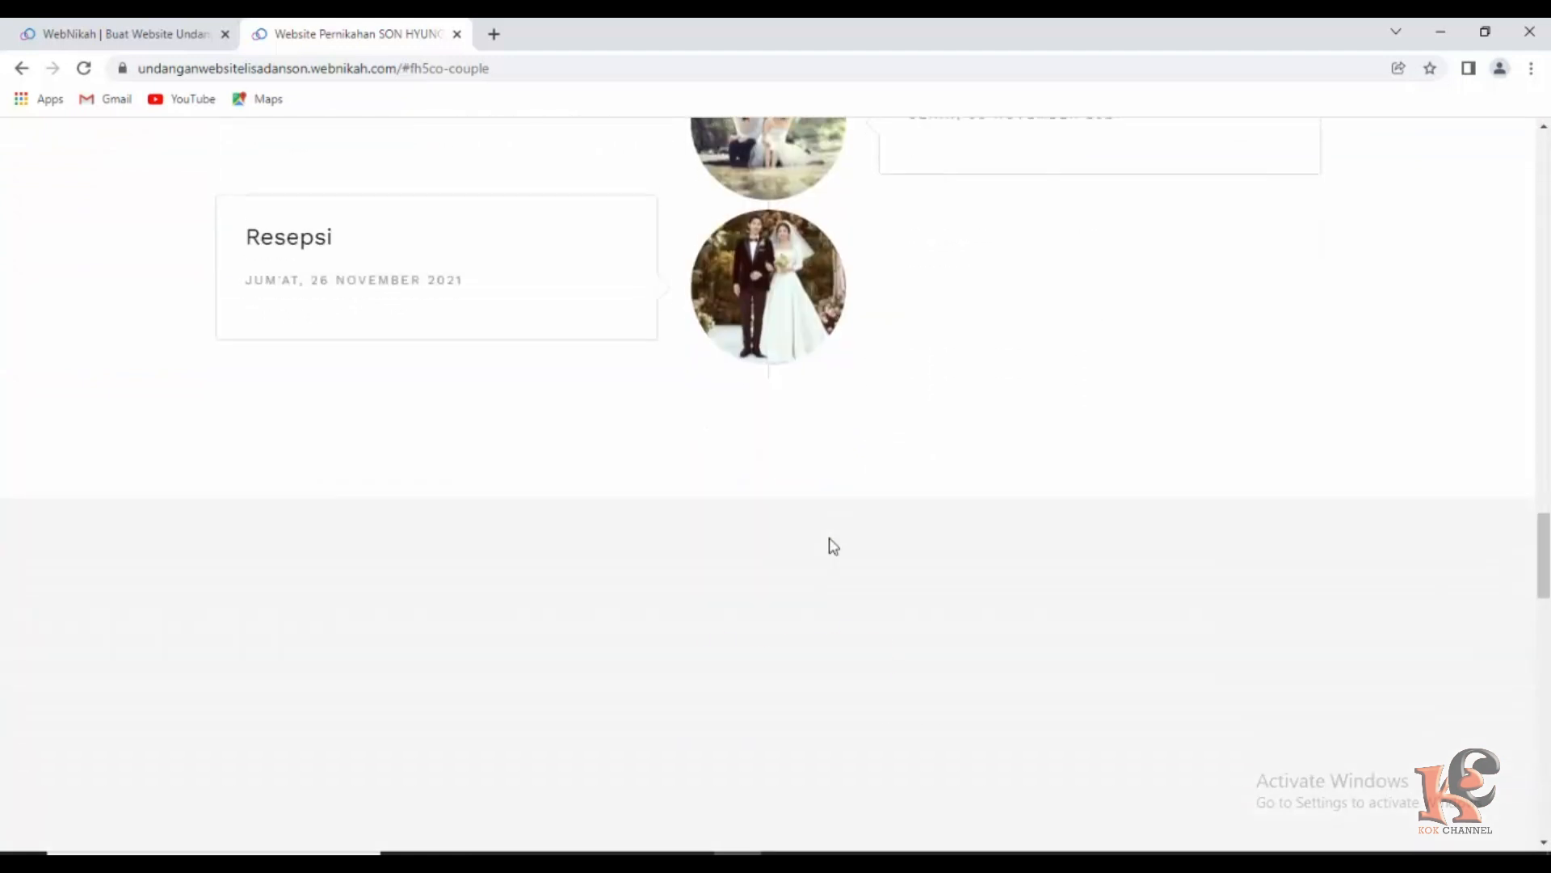
{"action": "scroll", "coordinate": [833, 537], "scroll_direction": "down", "scroll_amount": 6}
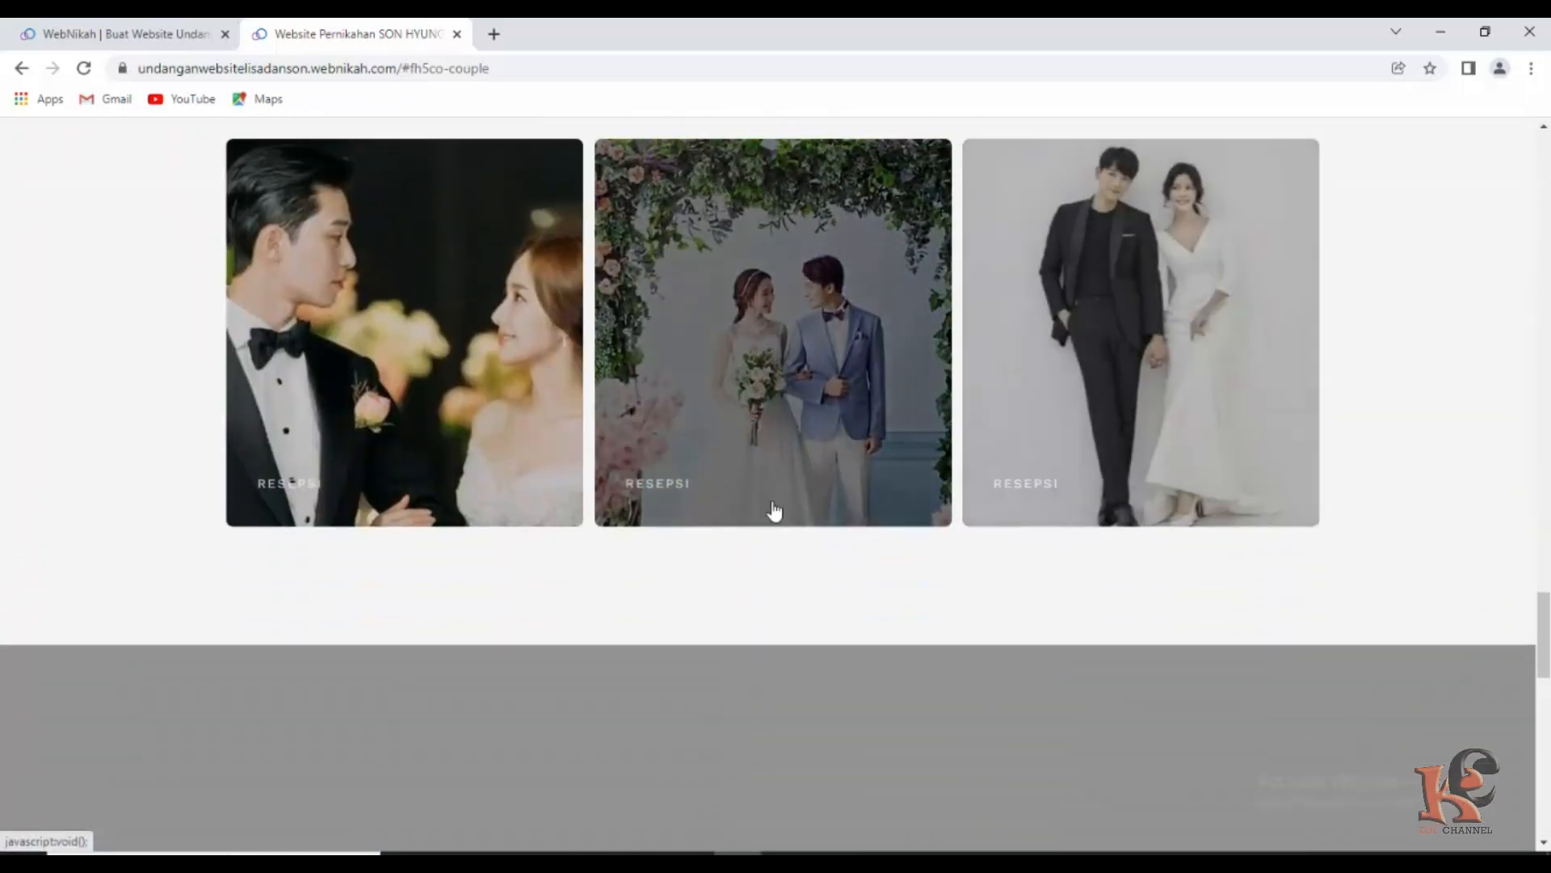
Scroll down through the wishes form, health protocol and footer, then back up to the SON & LISA cover.
{"action": "scroll", "coordinate": [866, 581], "scroll_direction": "up", "scroll_amount": 1}
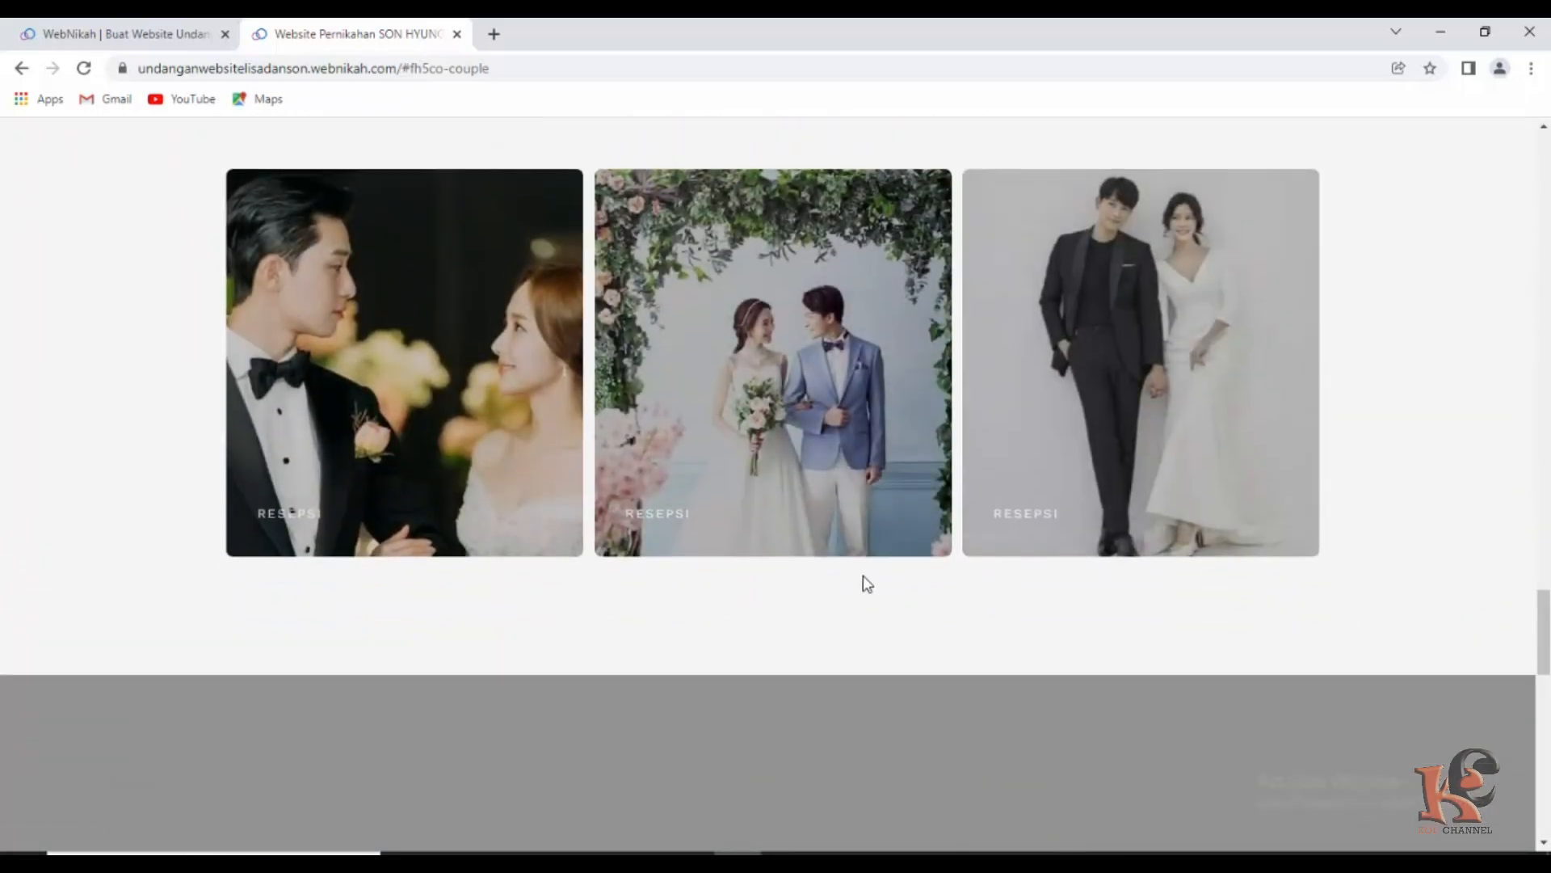
{"action": "scroll", "coordinate": [866, 583], "scroll_direction": "down", "scroll_amount": 7}
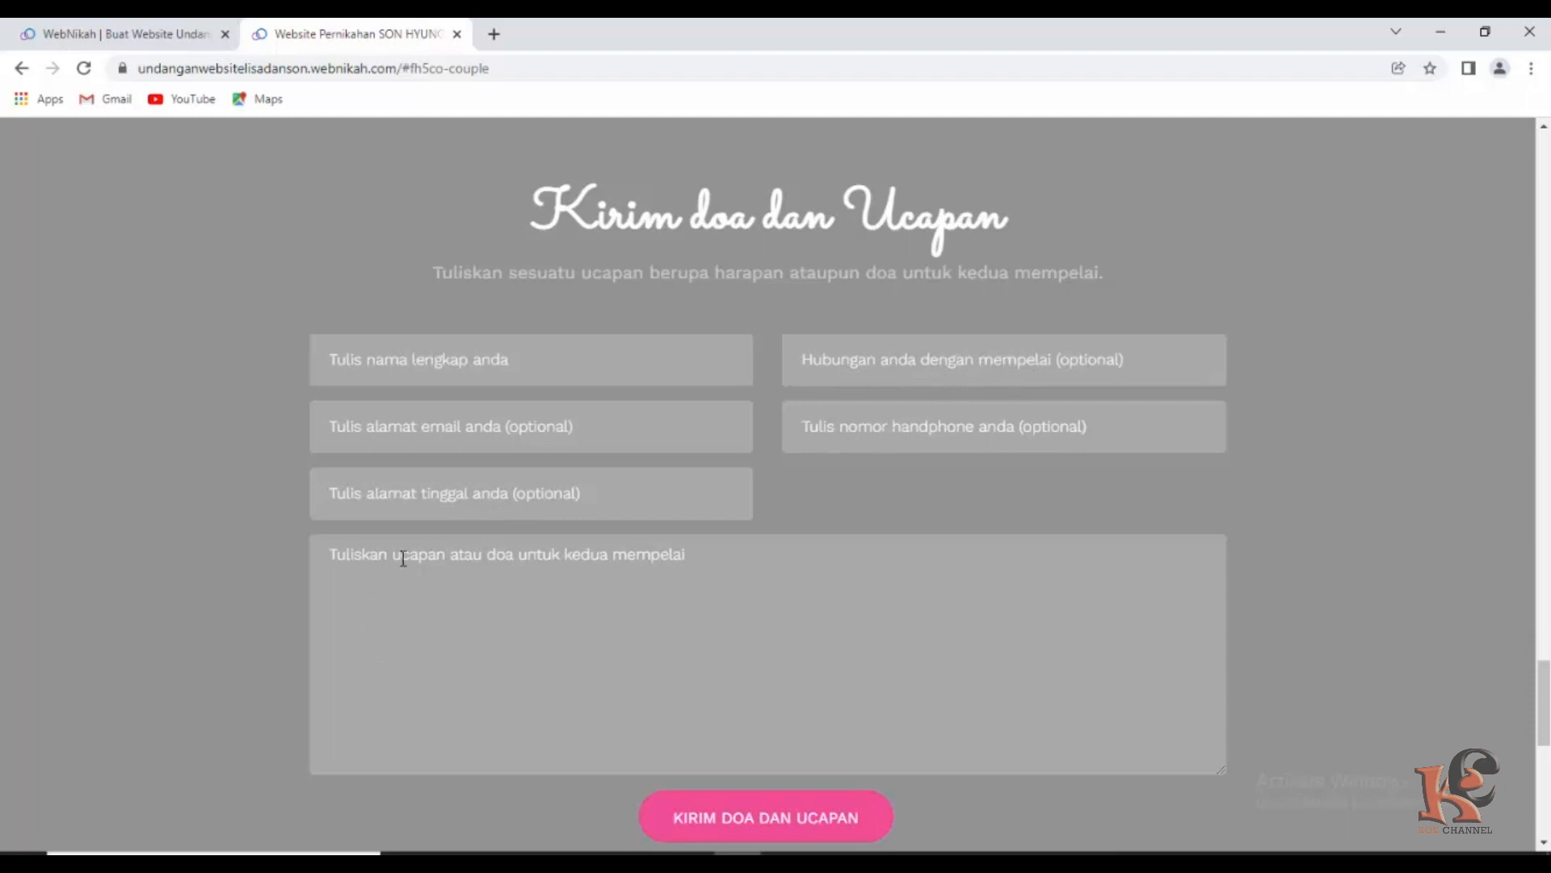
{"action": "scroll", "coordinate": [577, 694], "scroll_direction": "up", "scroll_amount": 1}
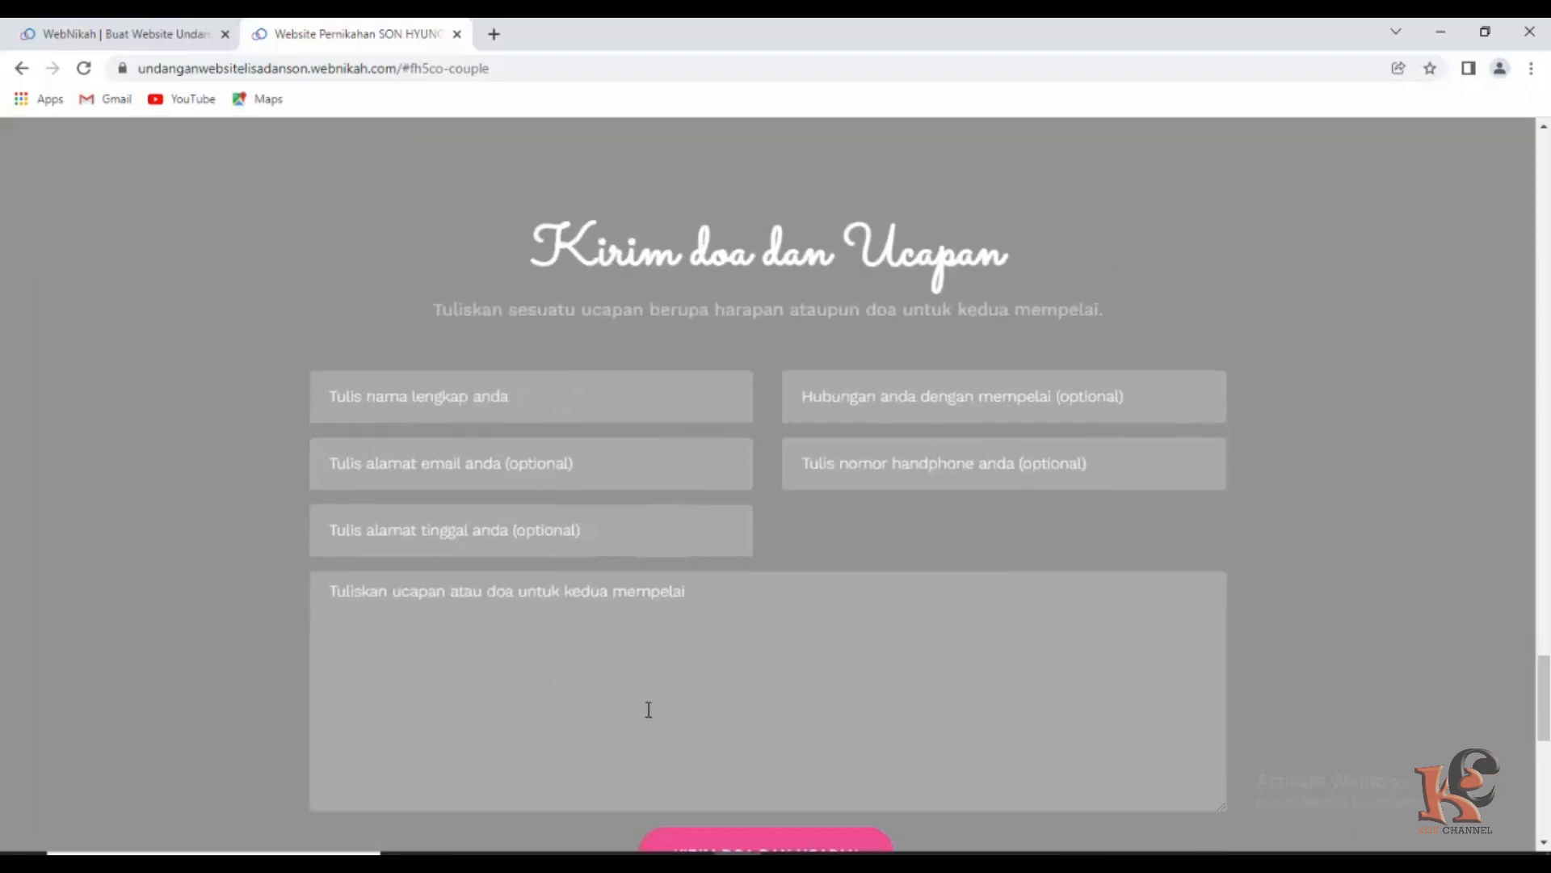
{"action": "scroll", "coordinate": [633, 706], "scroll_direction": "down", "scroll_amount": 4}
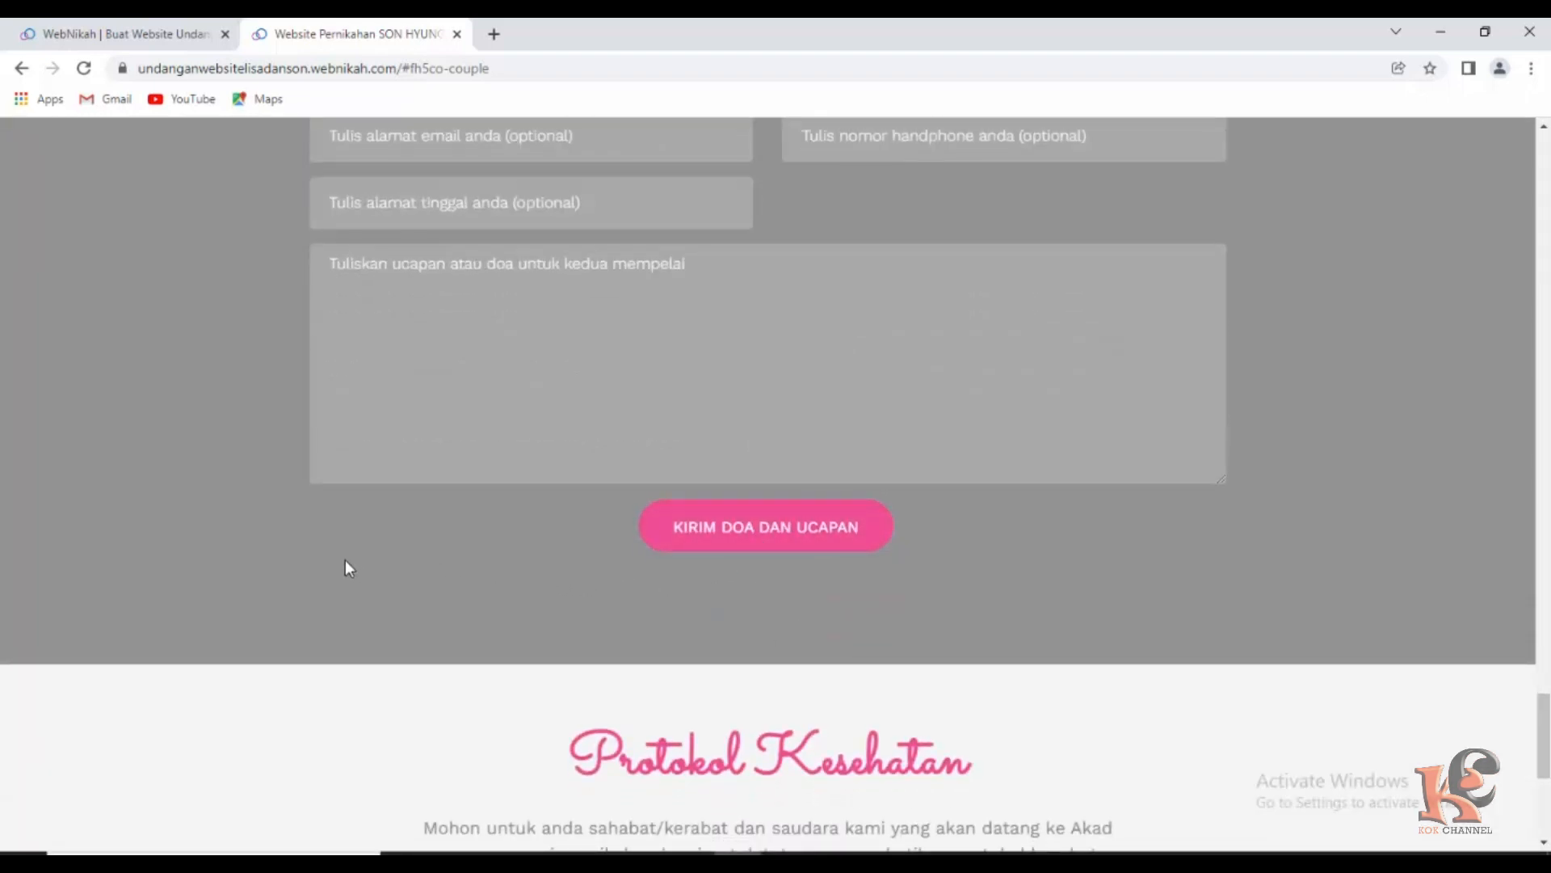
{"action": "scroll", "coordinate": [344, 561], "scroll_direction": "down", "scroll_amount": 3}
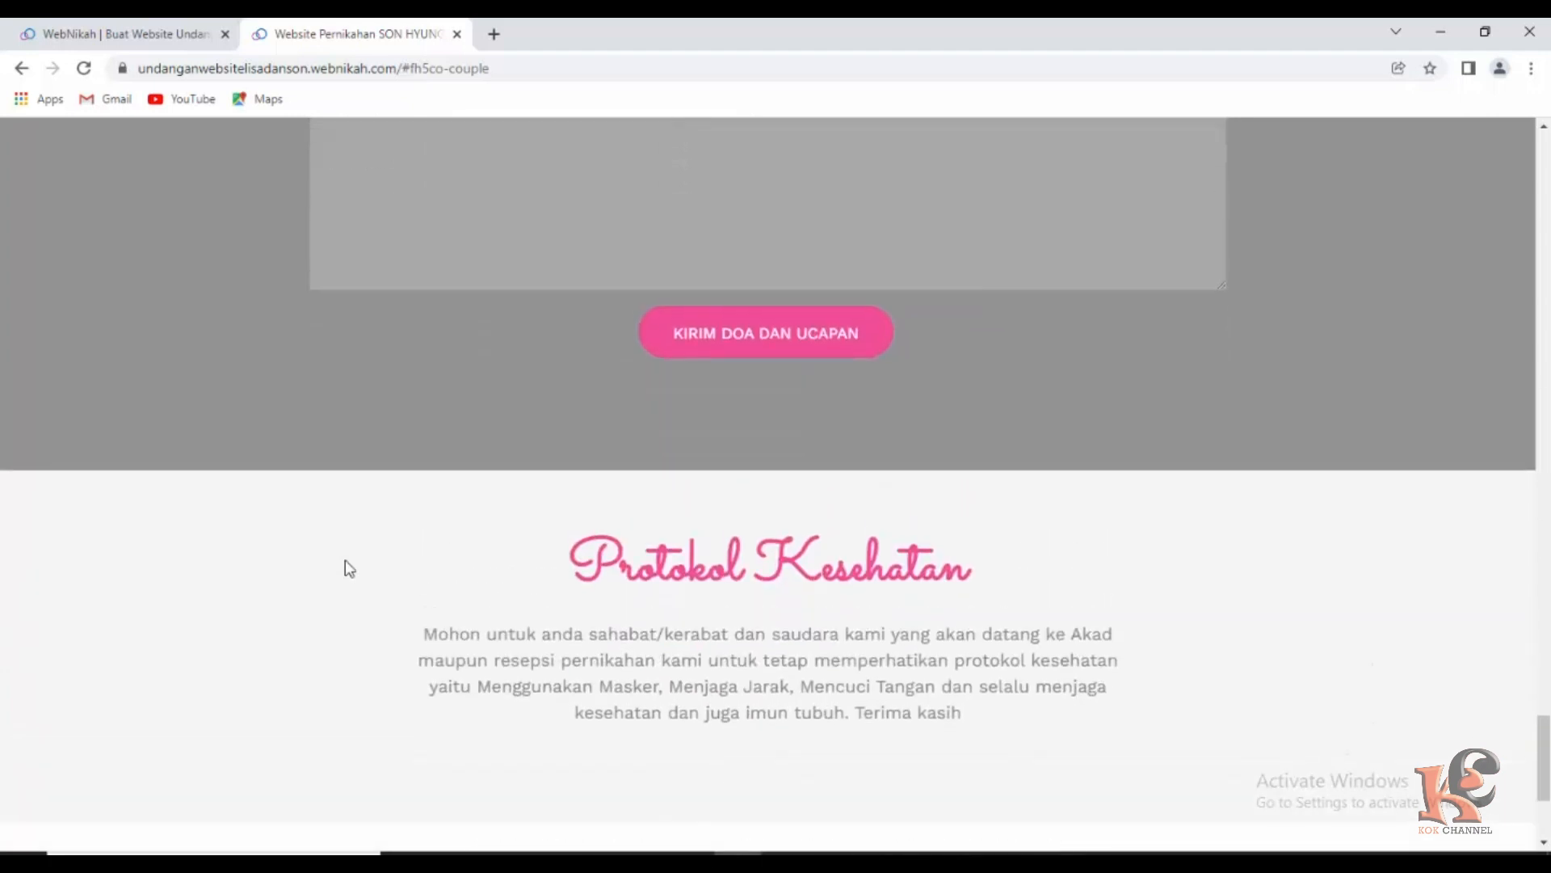
{"action": "scroll", "coordinate": [347, 567], "scroll_direction": "down", "scroll_amount": 3}
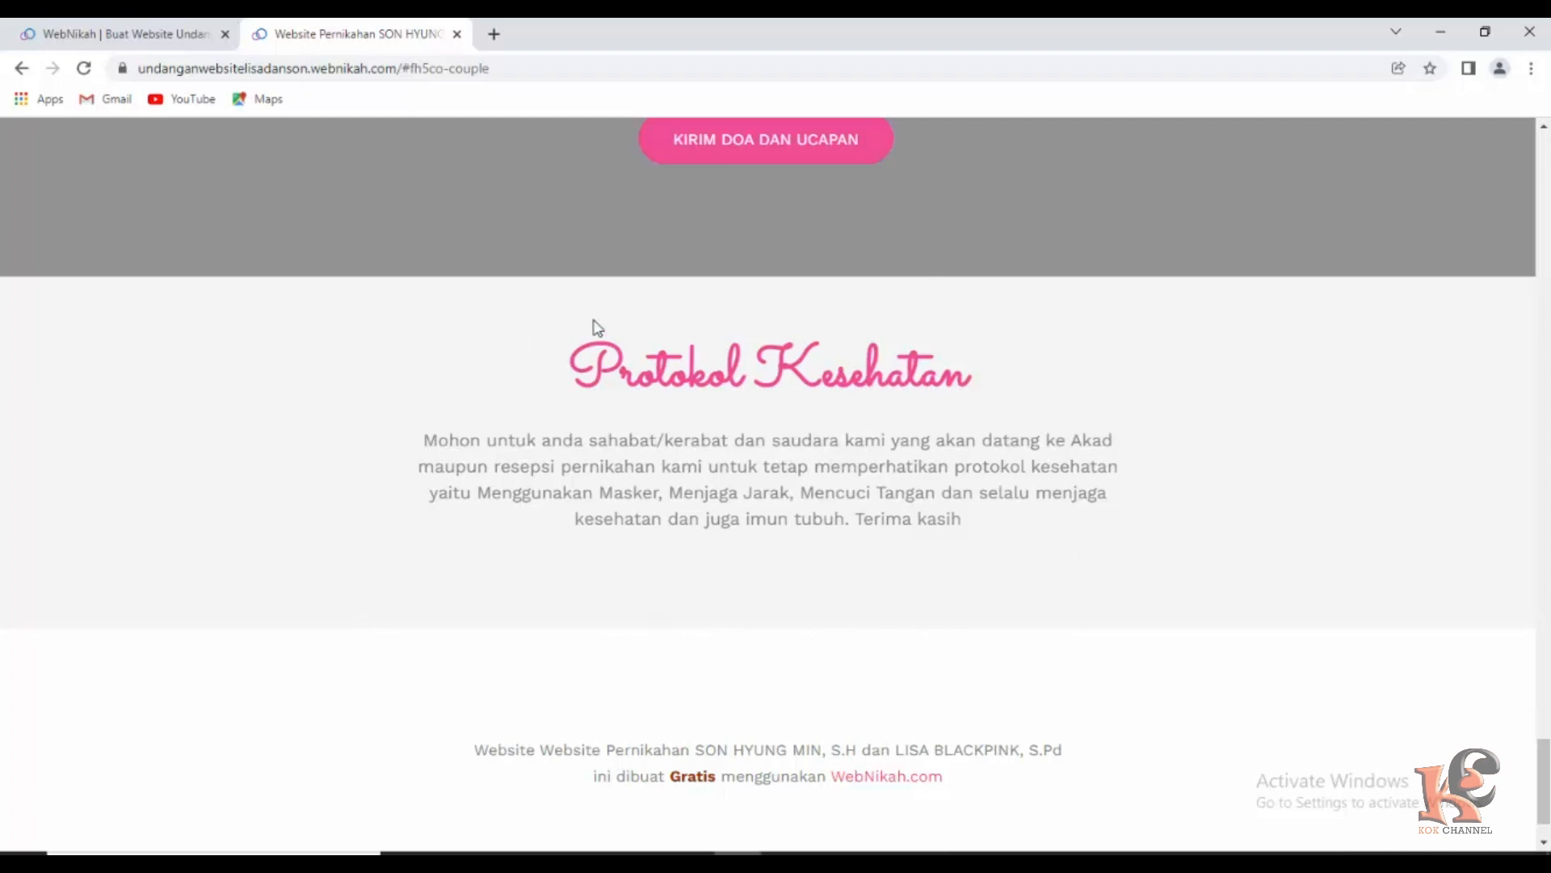
{"action": "scroll", "coordinate": [1085, 519], "scroll_direction": "down", "scroll_amount": 1}
{"action": "scroll", "coordinate": [973, 481], "scroll_direction": "up", "scroll_amount": 14}
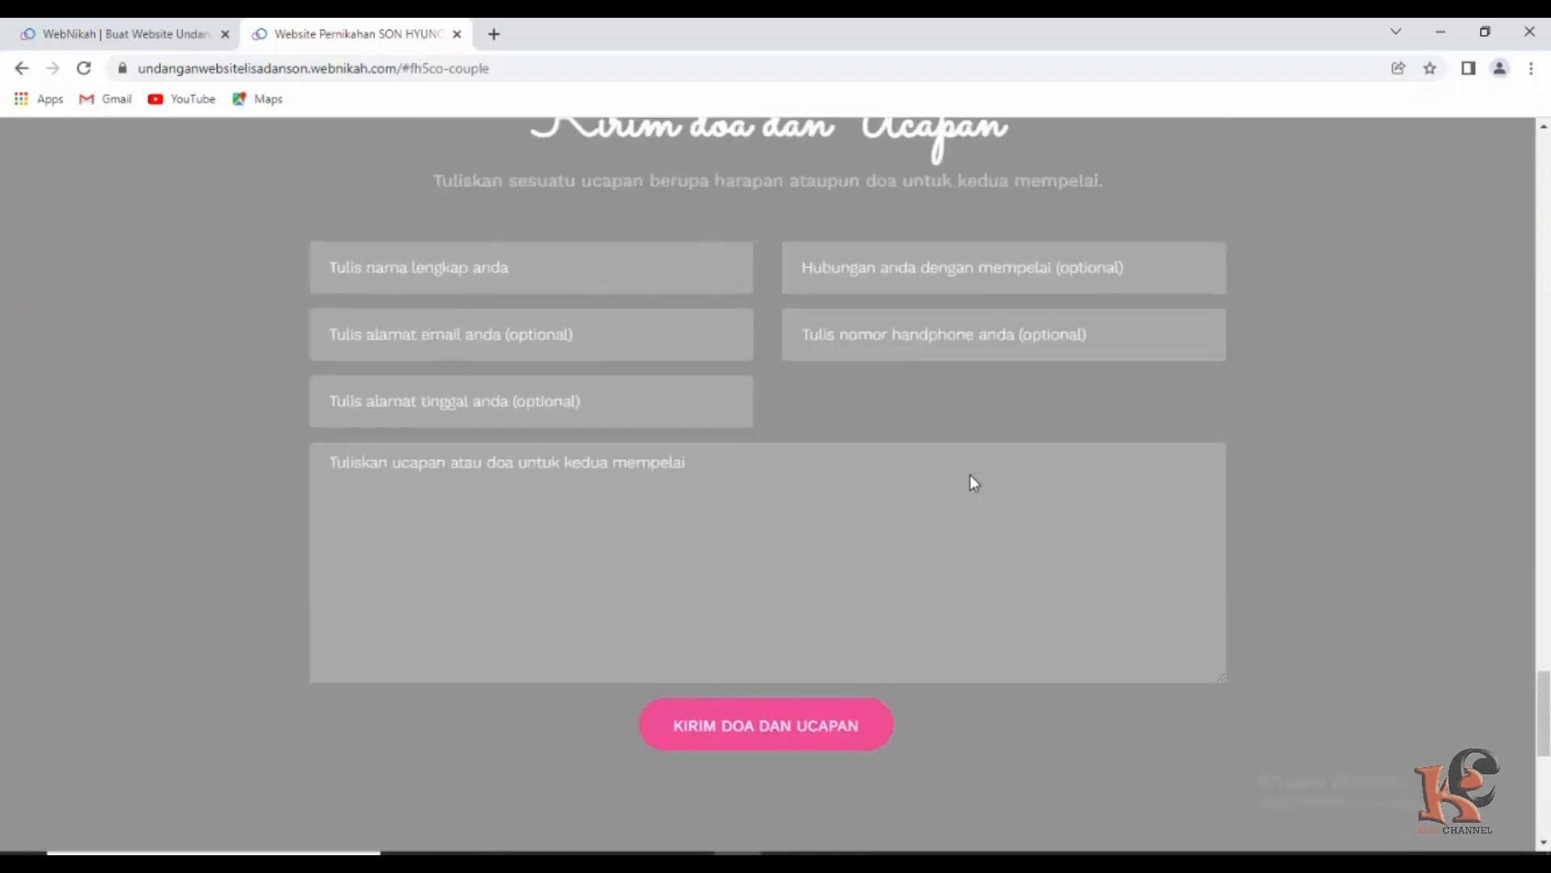
{"action": "scroll", "coordinate": [973, 475], "scroll_direction": "up", "scroll_amount": 20}
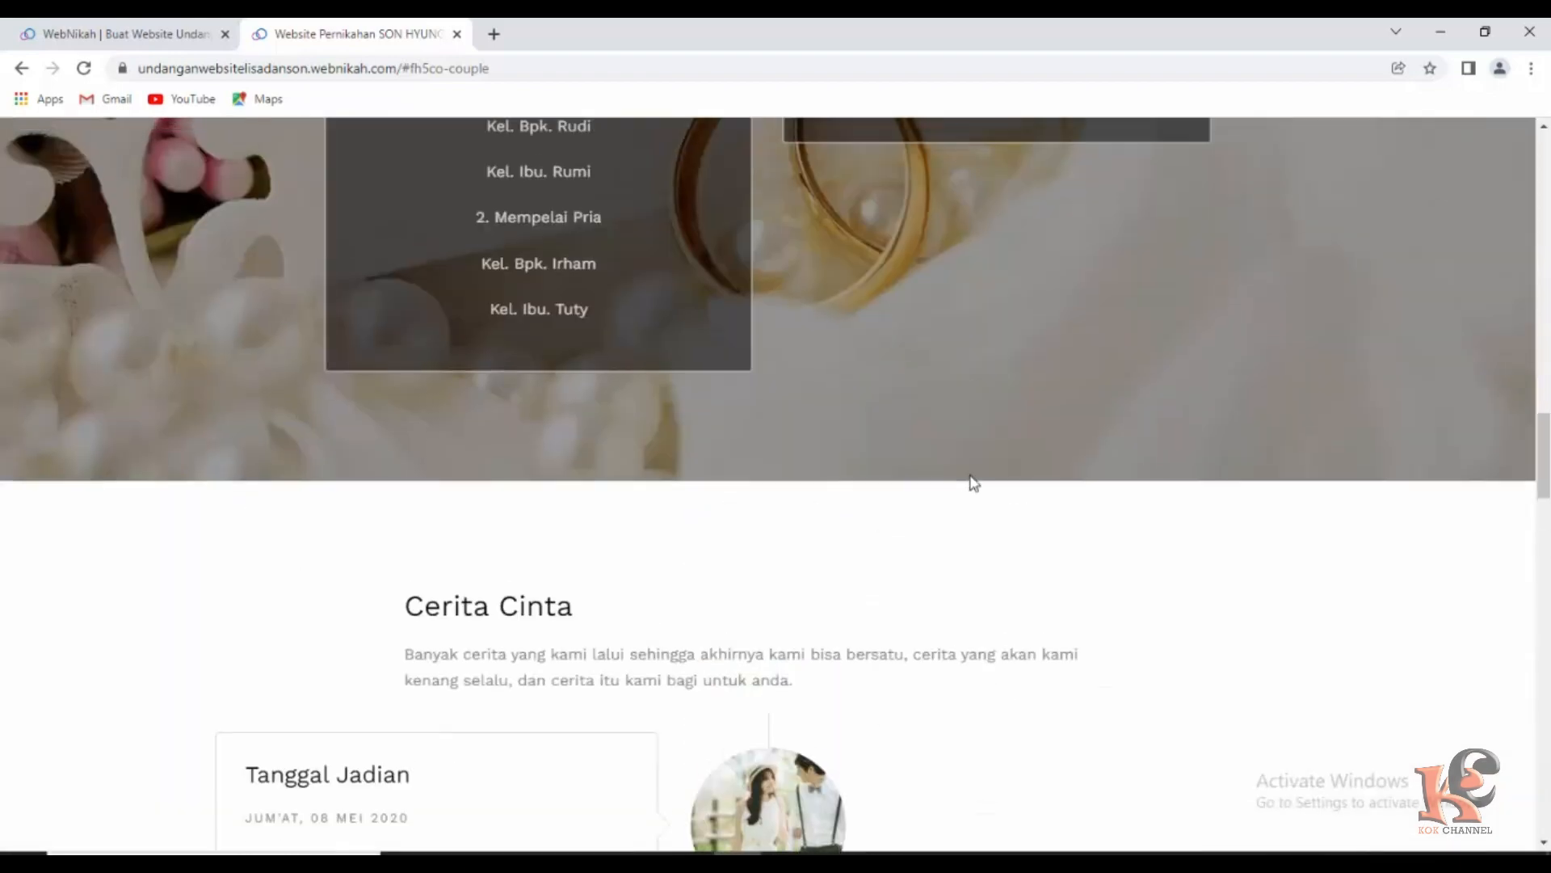
{"action": "scroll", "coordinate": [970, 476], "scroll_direction": "up", "scroll_amount": 18}
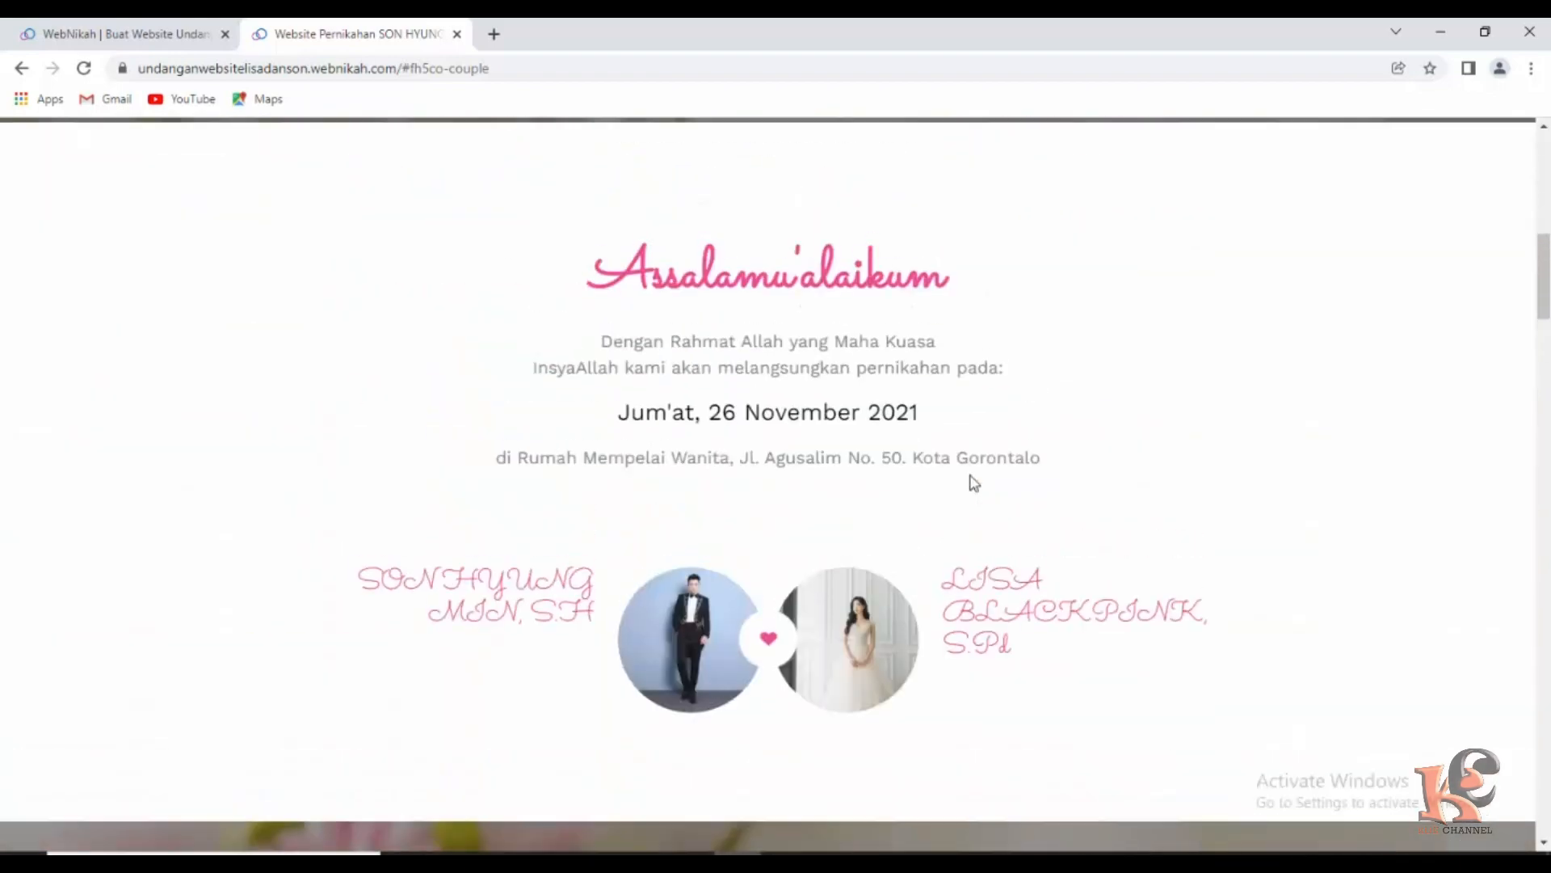
{"action": "scroll", "coordinate": [972, 476], "scroll_direction": "up", "scroll_amount": 8}
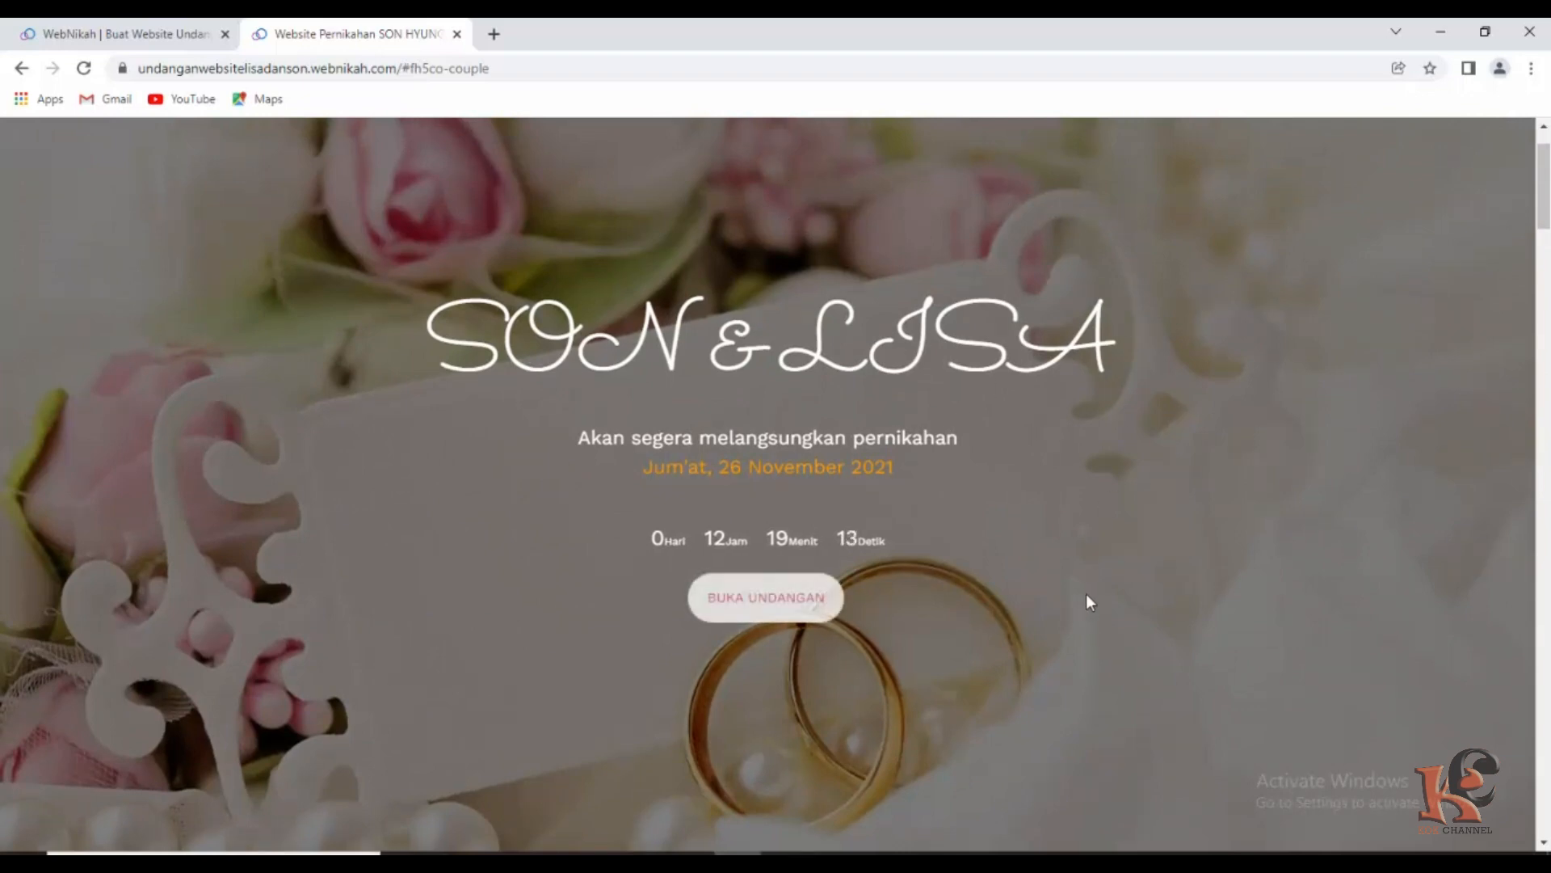
{"action": "scroll", "coordinate": [779, 244], "scroll_direction": "up", "scroll_amount": 2}
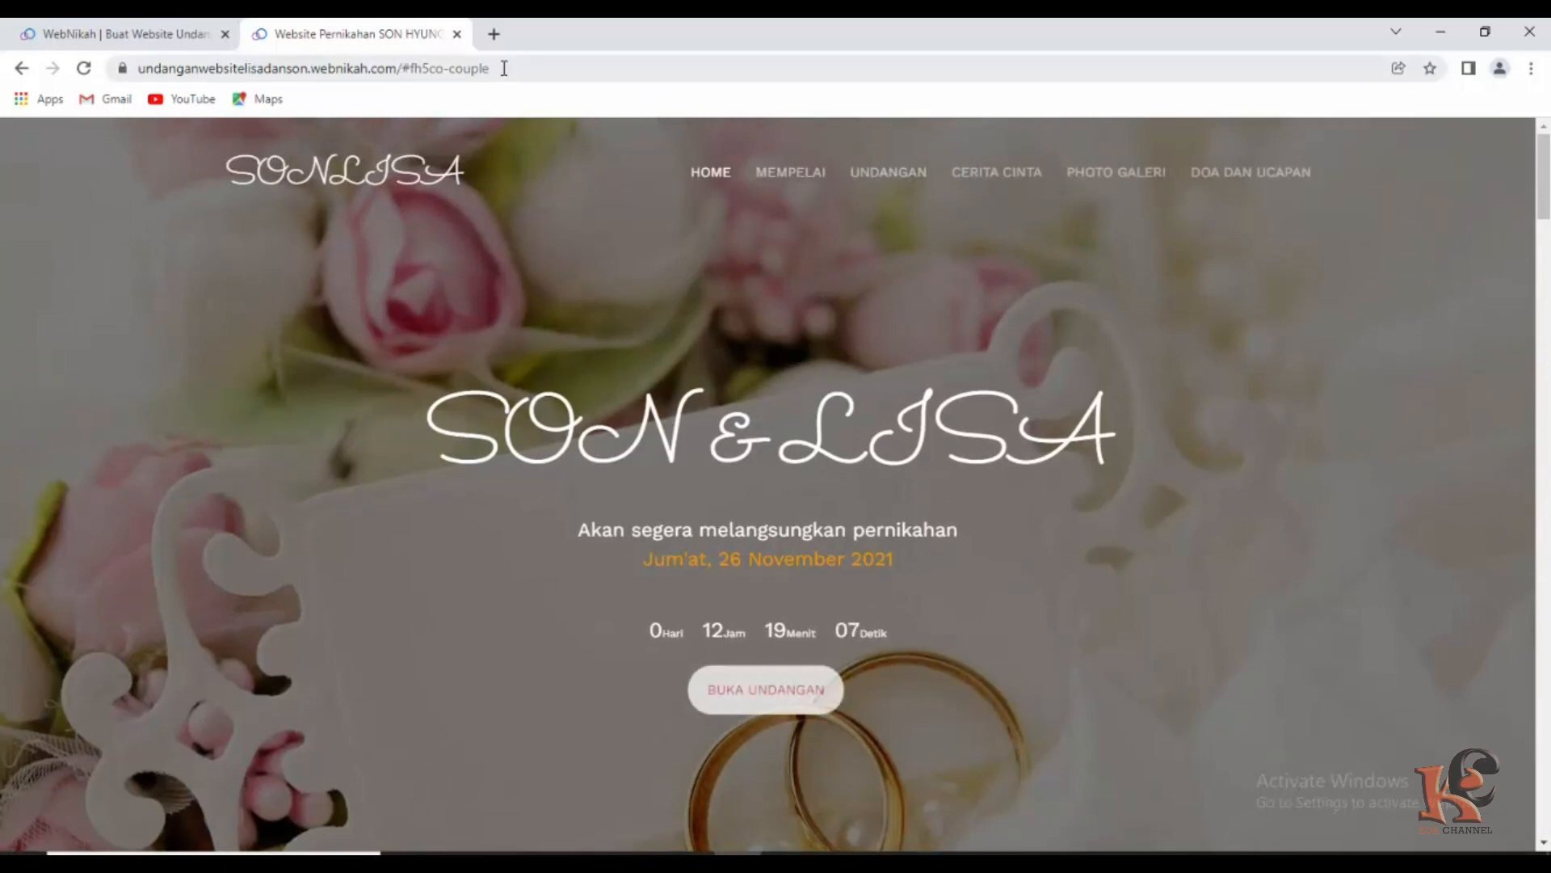
{"action": "left_click_drag", "start_coordinate": [139, 69], "coordinate": [520, 70]}
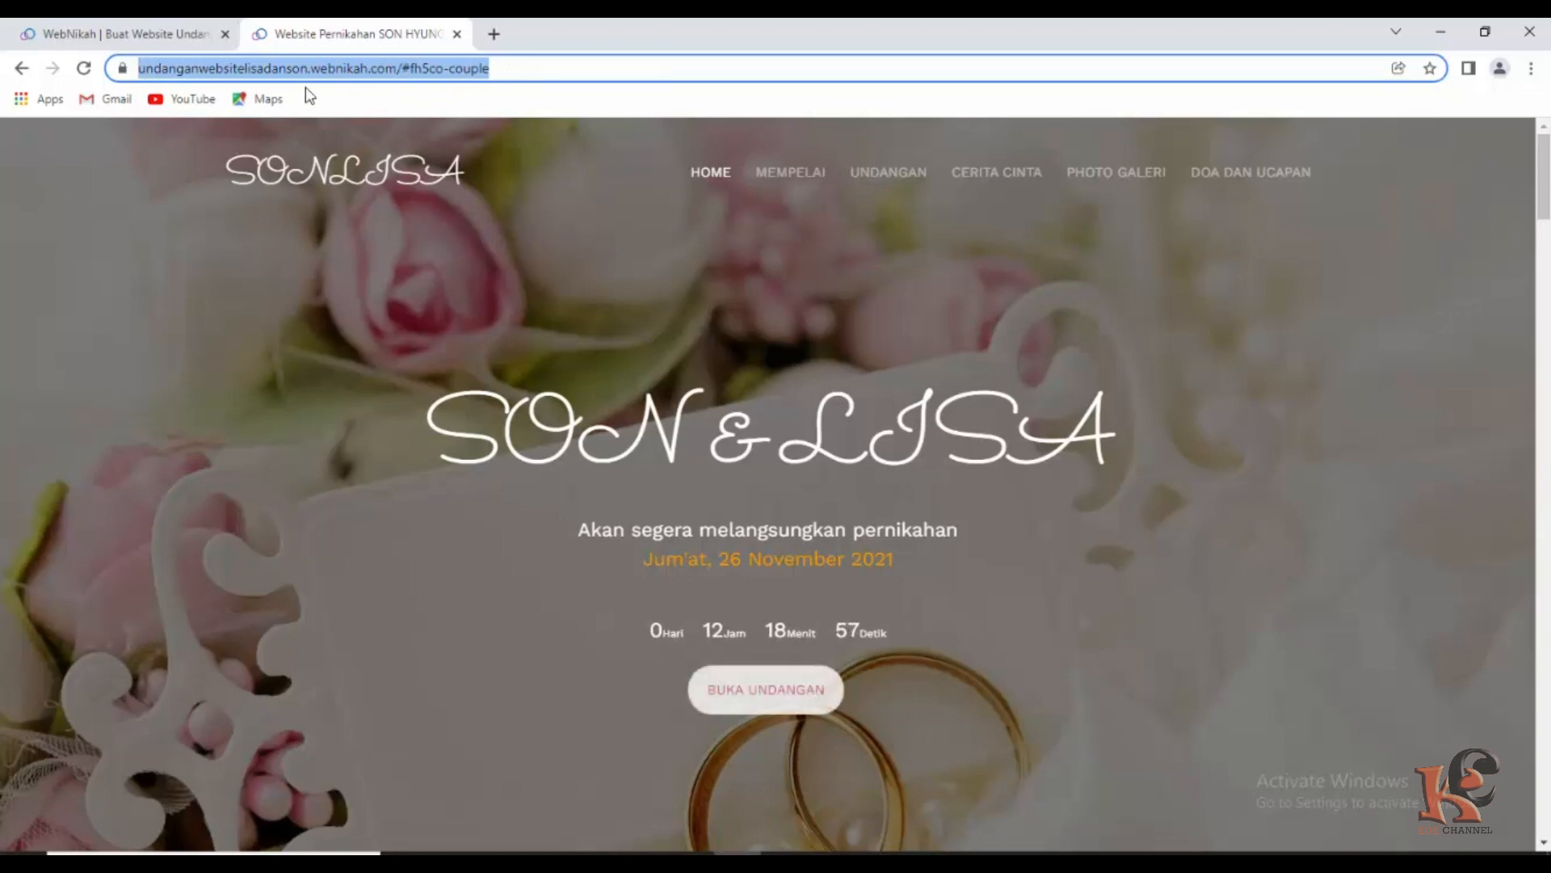
{"action": "left_click", "coordinate": [529, 67]}
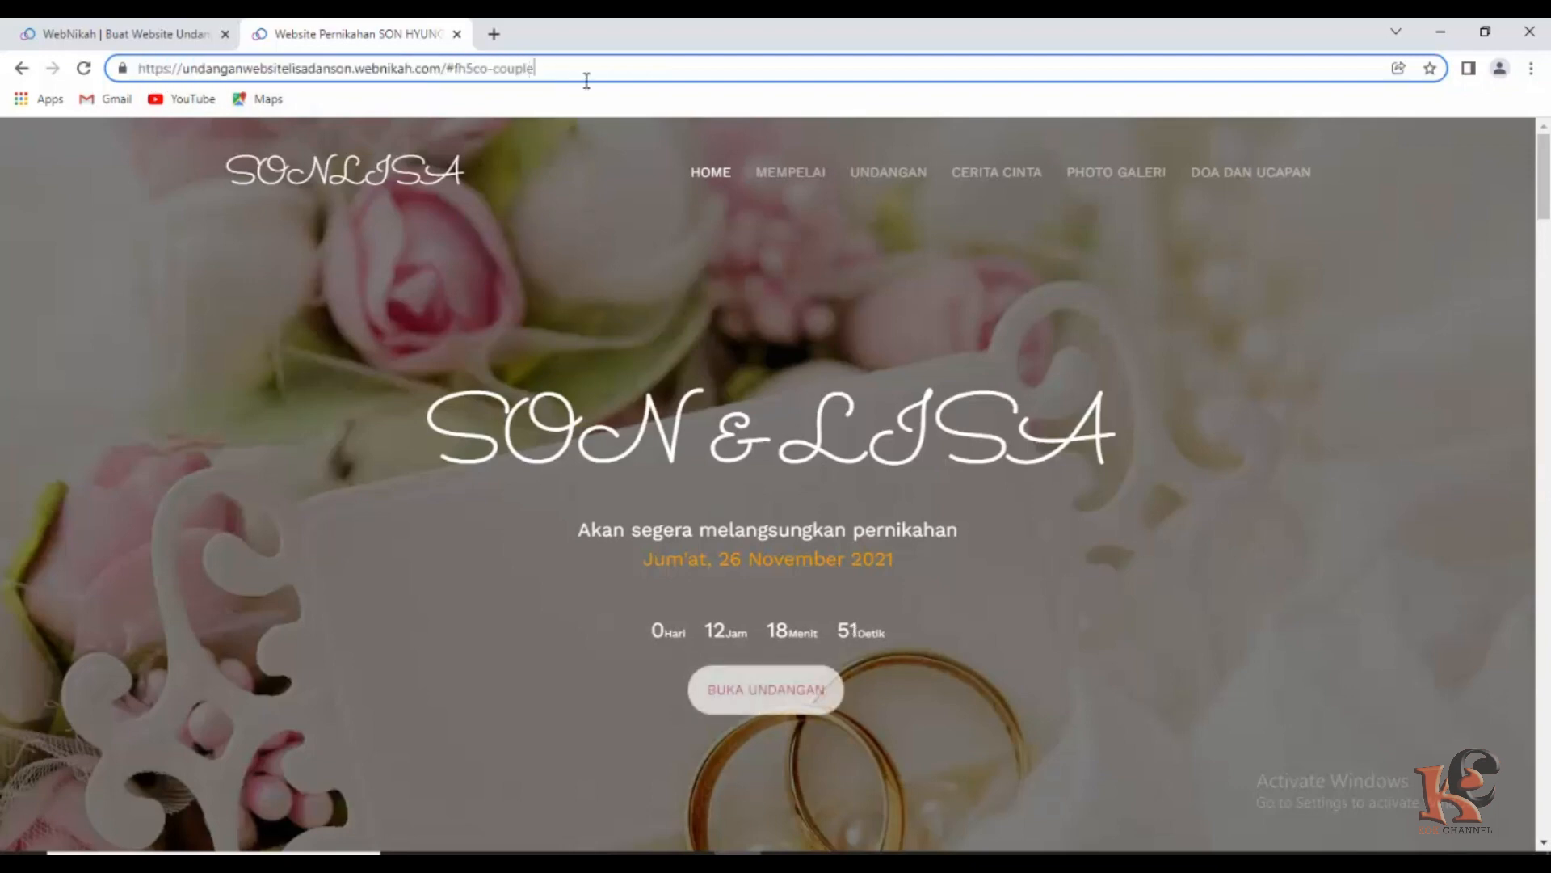
{"action": "scroll", "coordinate": [651, 268], "scroll_direction": "down", "scroll_amount": 3}
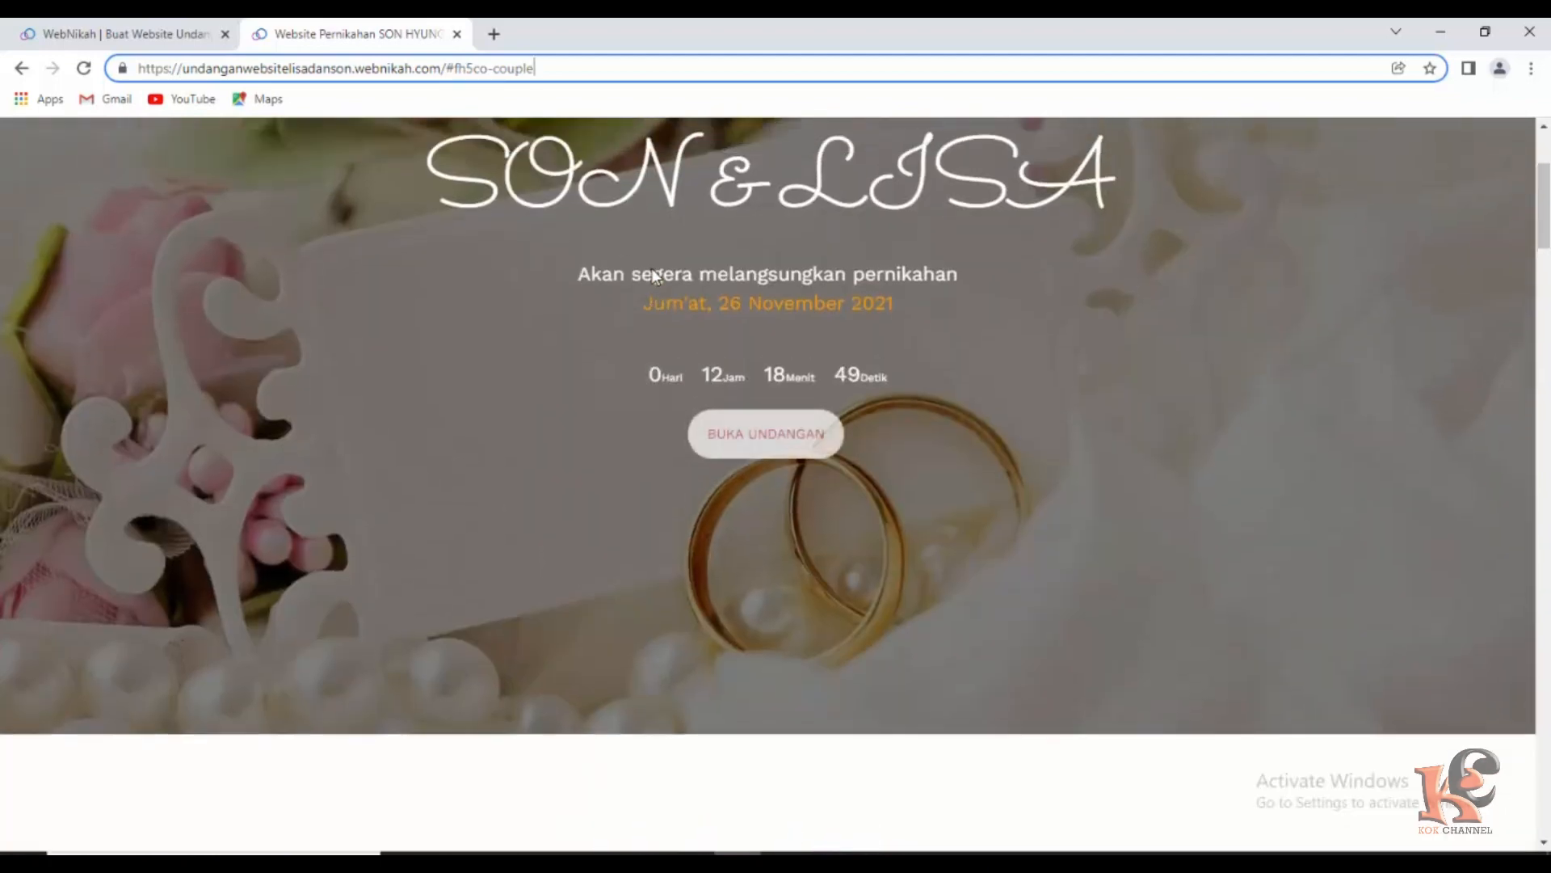
{"action": "scroll", "coordinate": [654, 277], "scroll_direction": "up", "scroll_amount": 3}
{"action": "scroll", "coordinate": [654, 277], "scroll_direction": "down", "scroll_amount": 1}
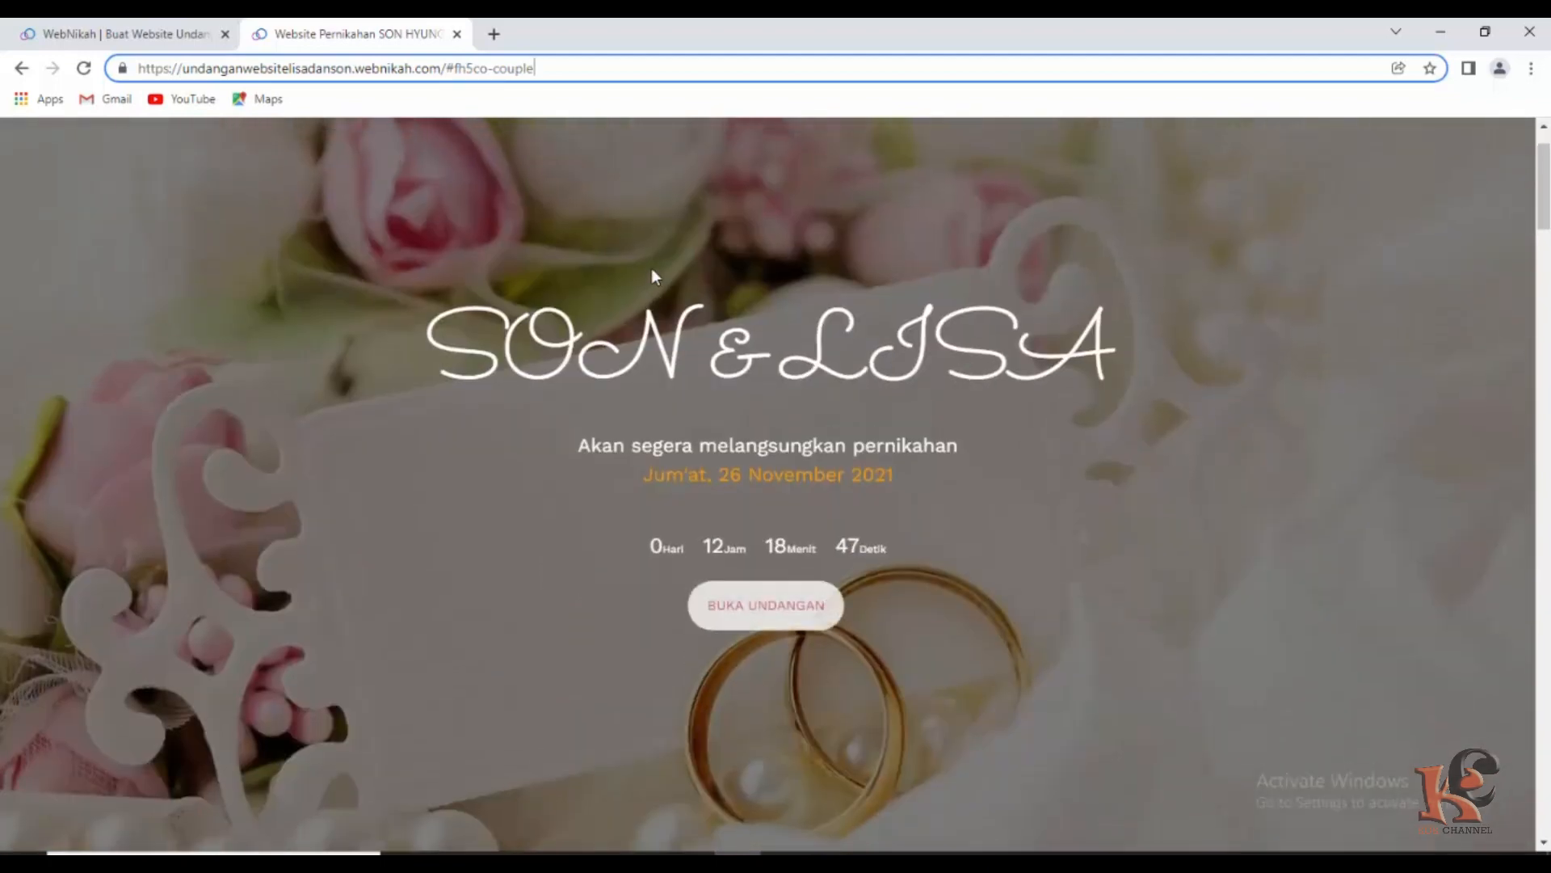
{"action": "scroll", "coordinate": [655, 276], "scroll_direction": "up", "scroll_amount": 1}
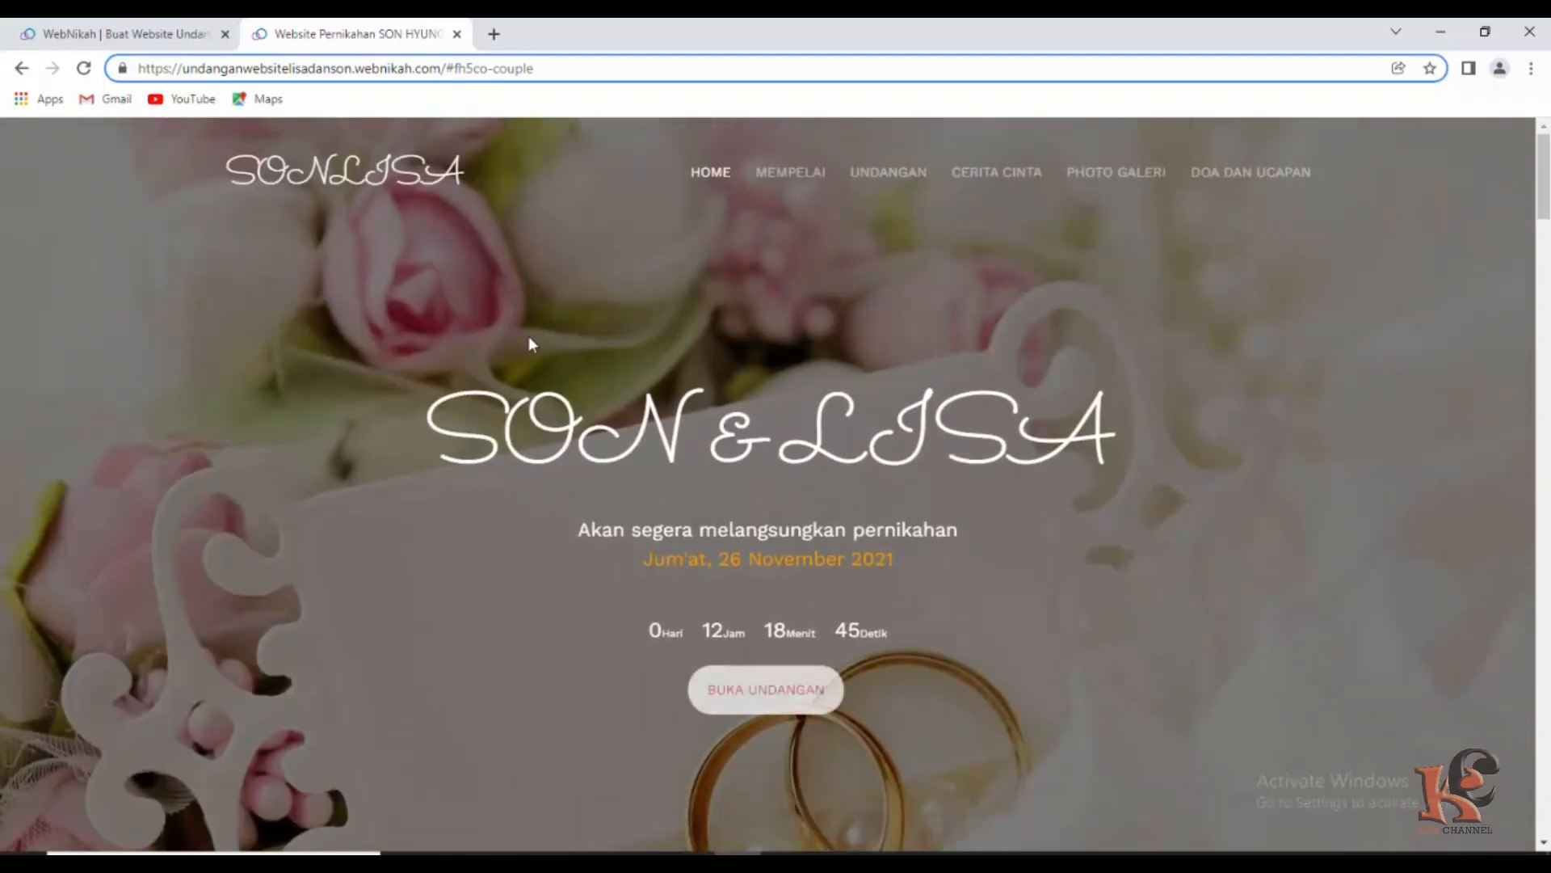